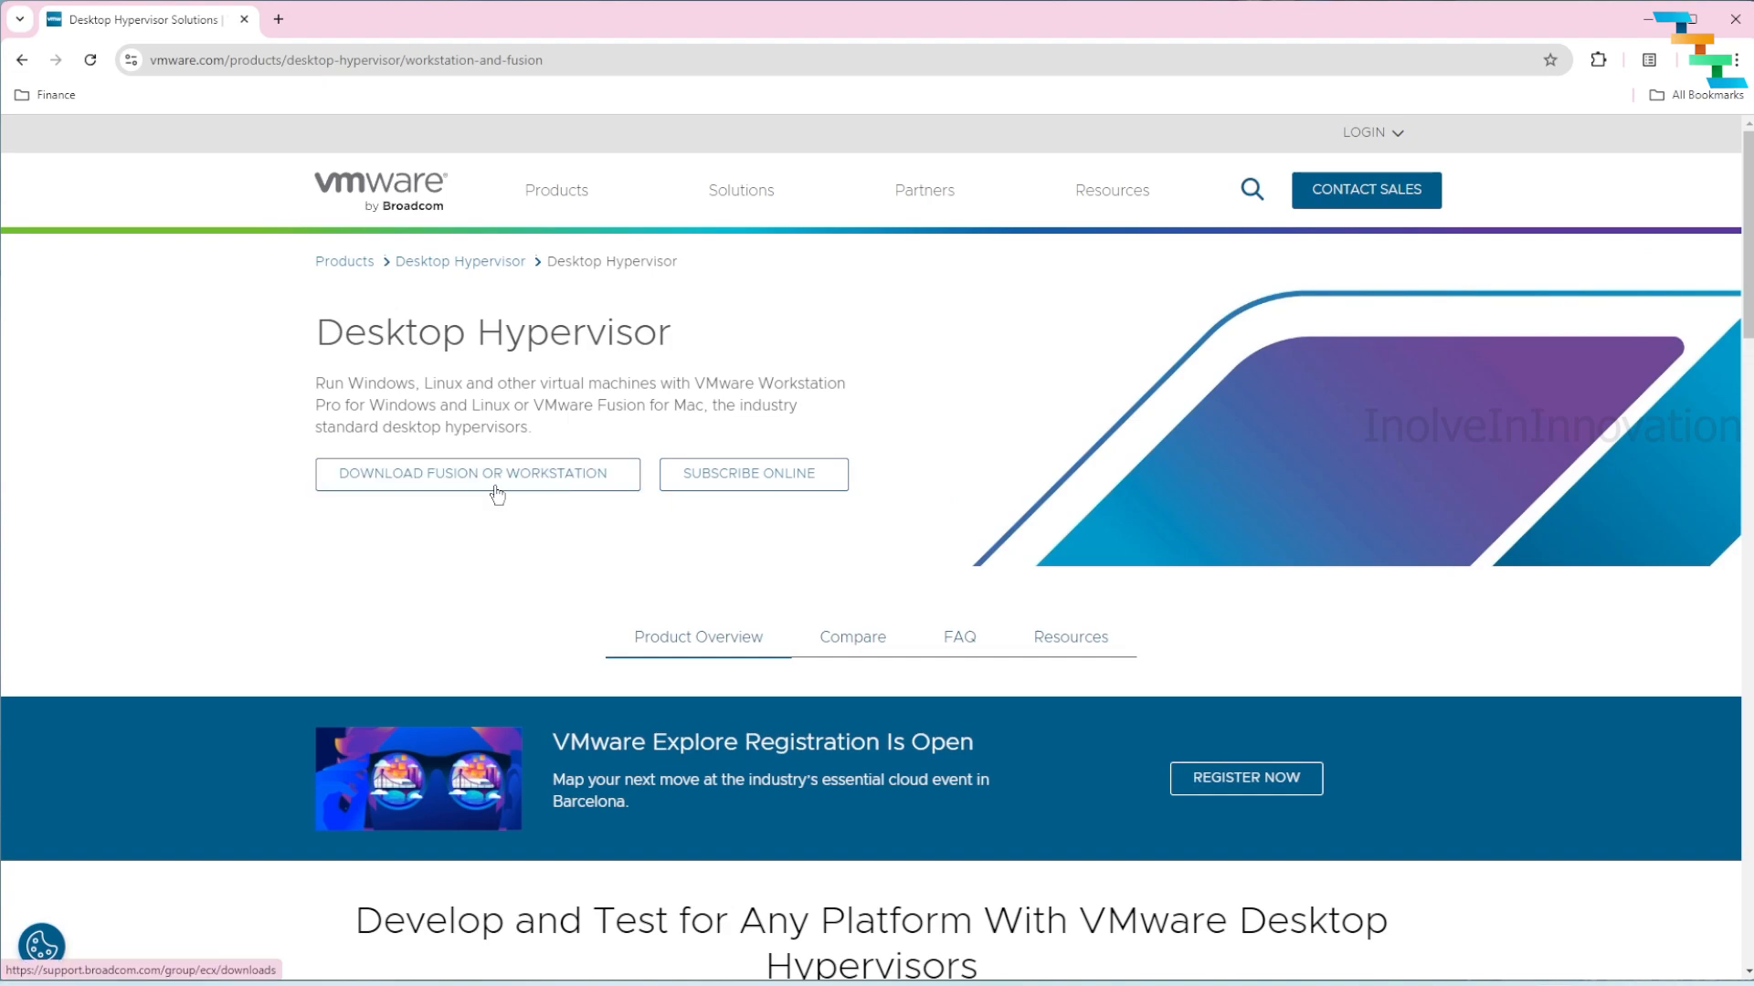
- Go to the Fusion/Workstation downloads and start registering a new Broadcom account
click(494, 484)
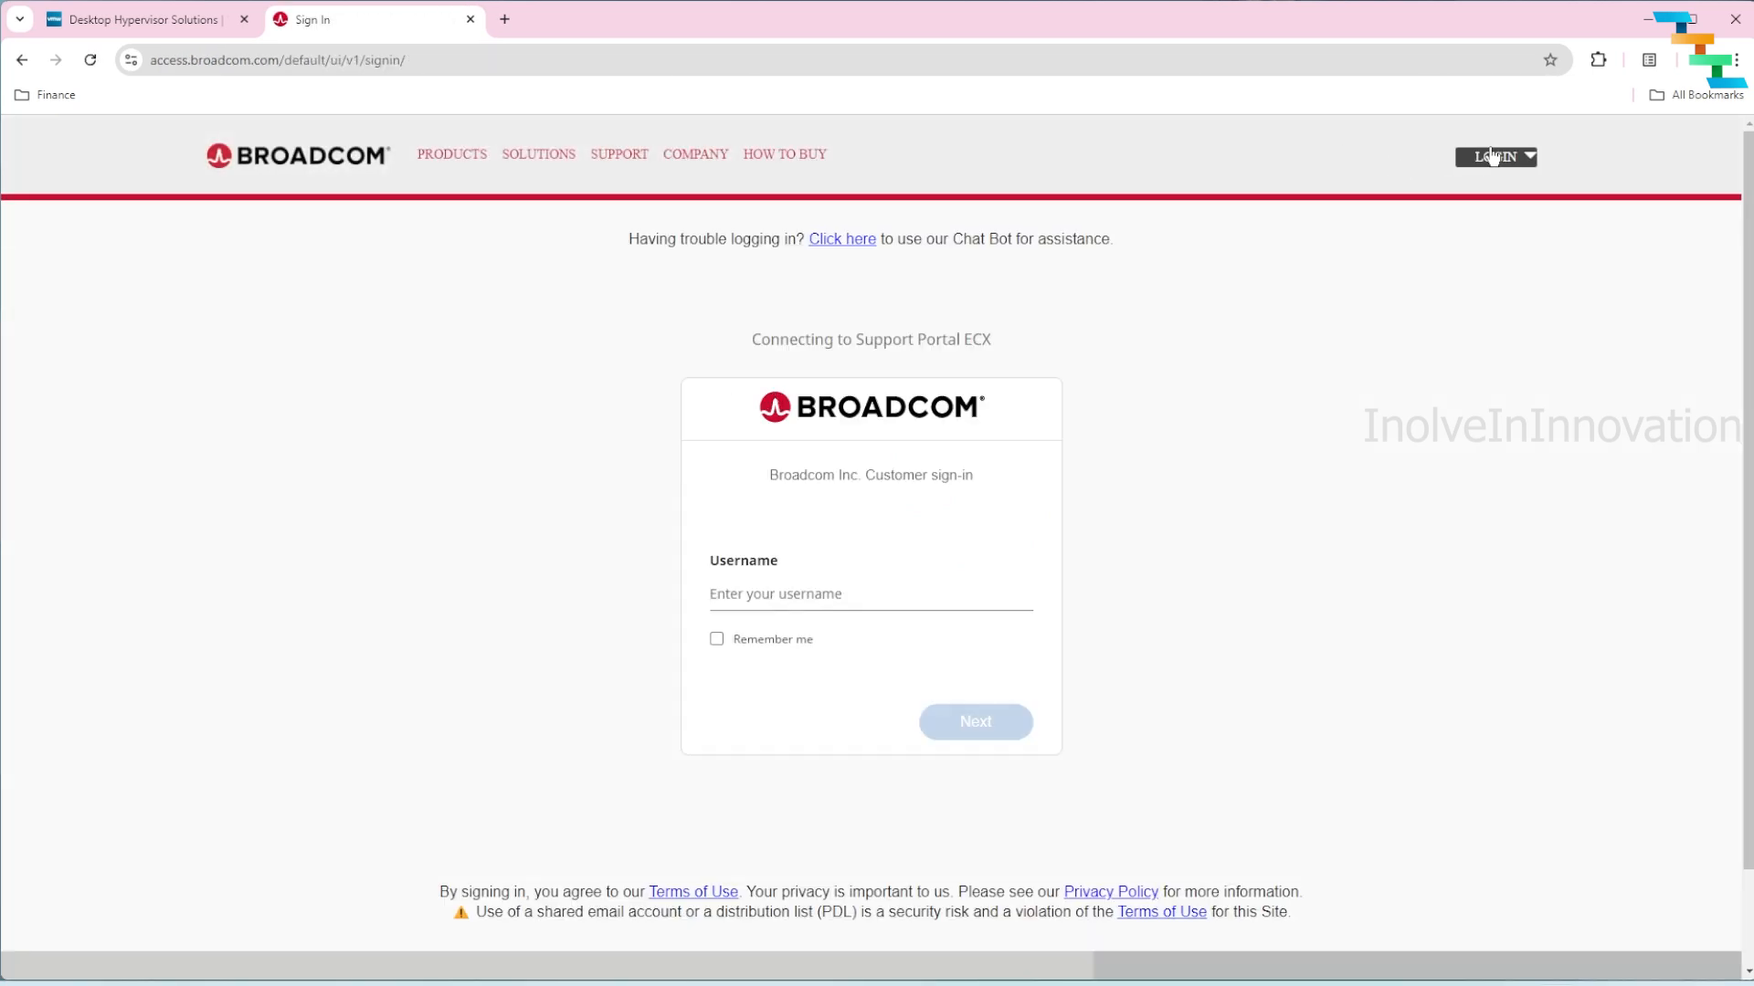
click(1496, 159)
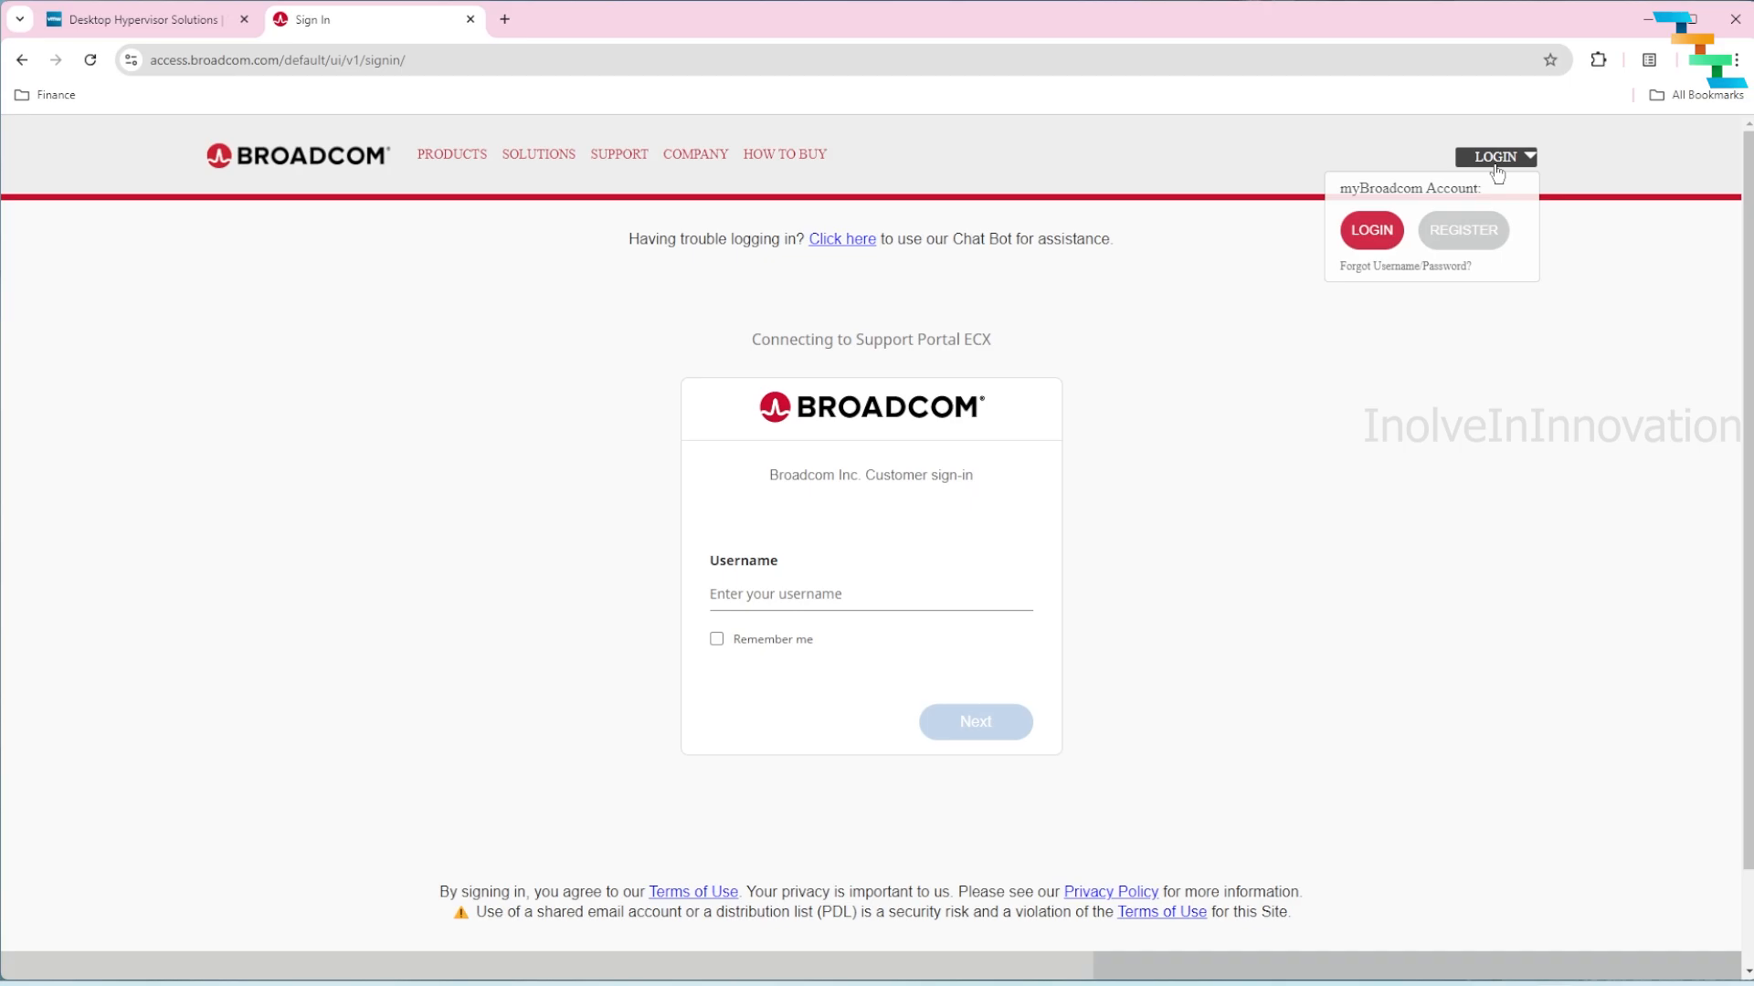
click(1484, 239)
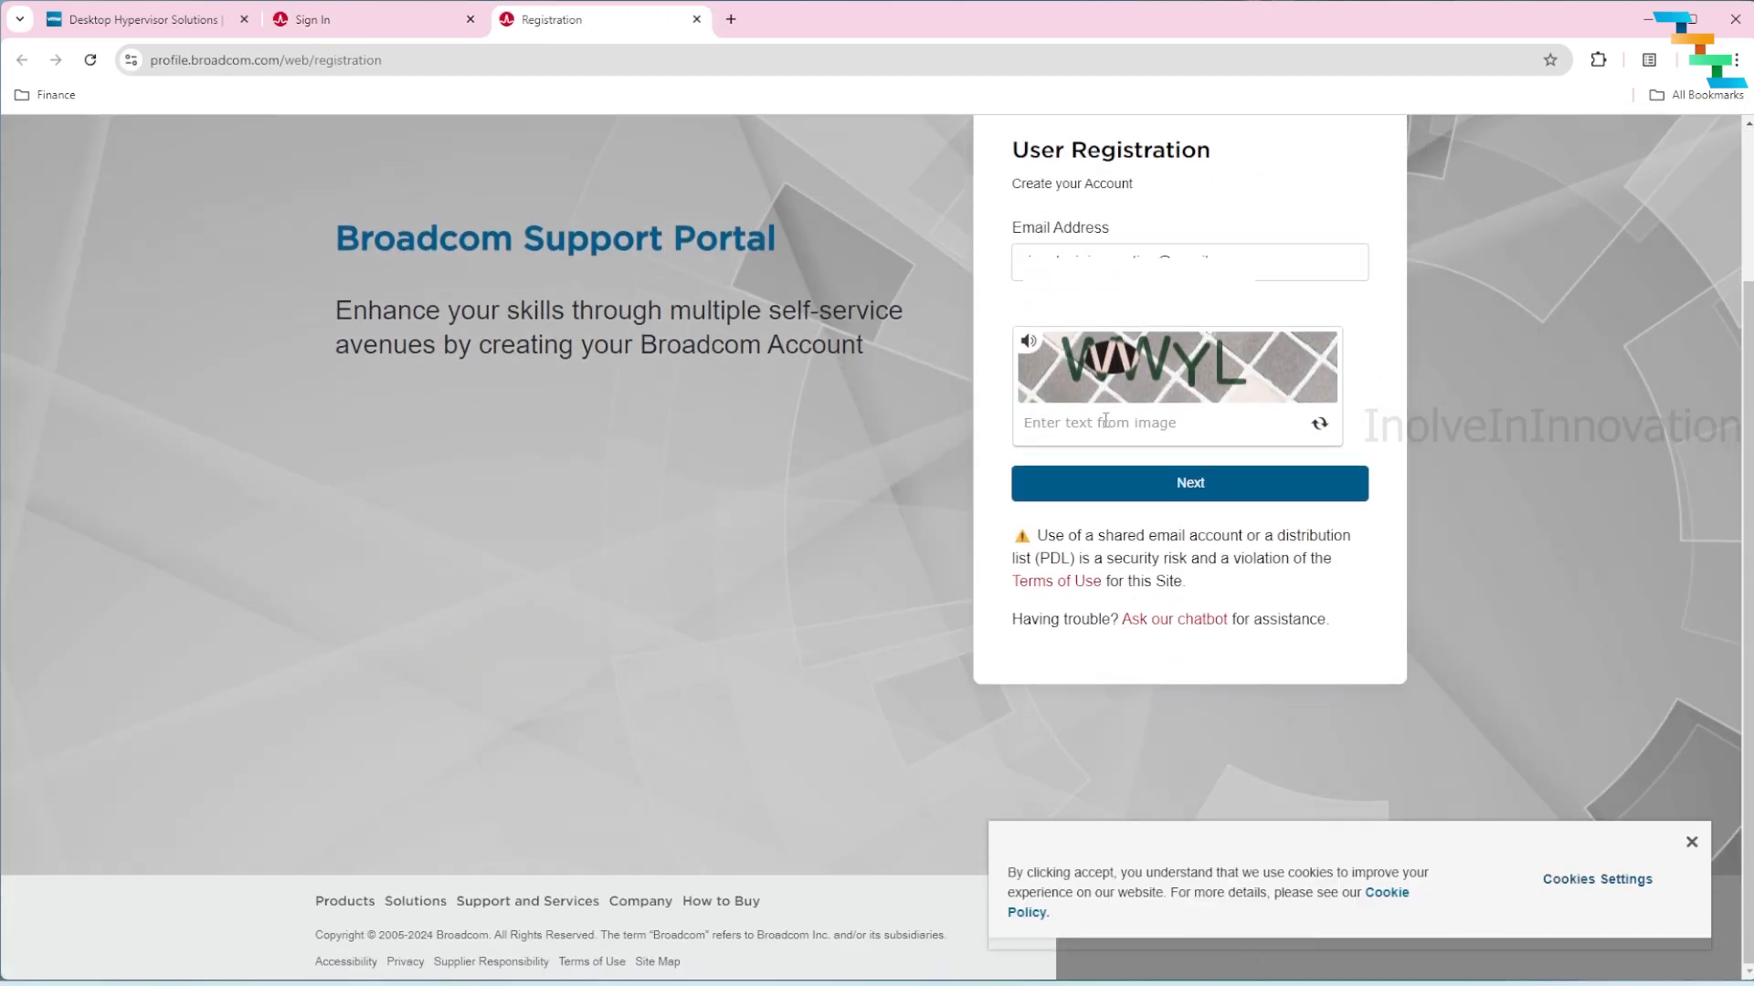
- Enter the image-check text 'wwYL' and submit the e-mail for registration
click(1106, 420)
text(wwYL)
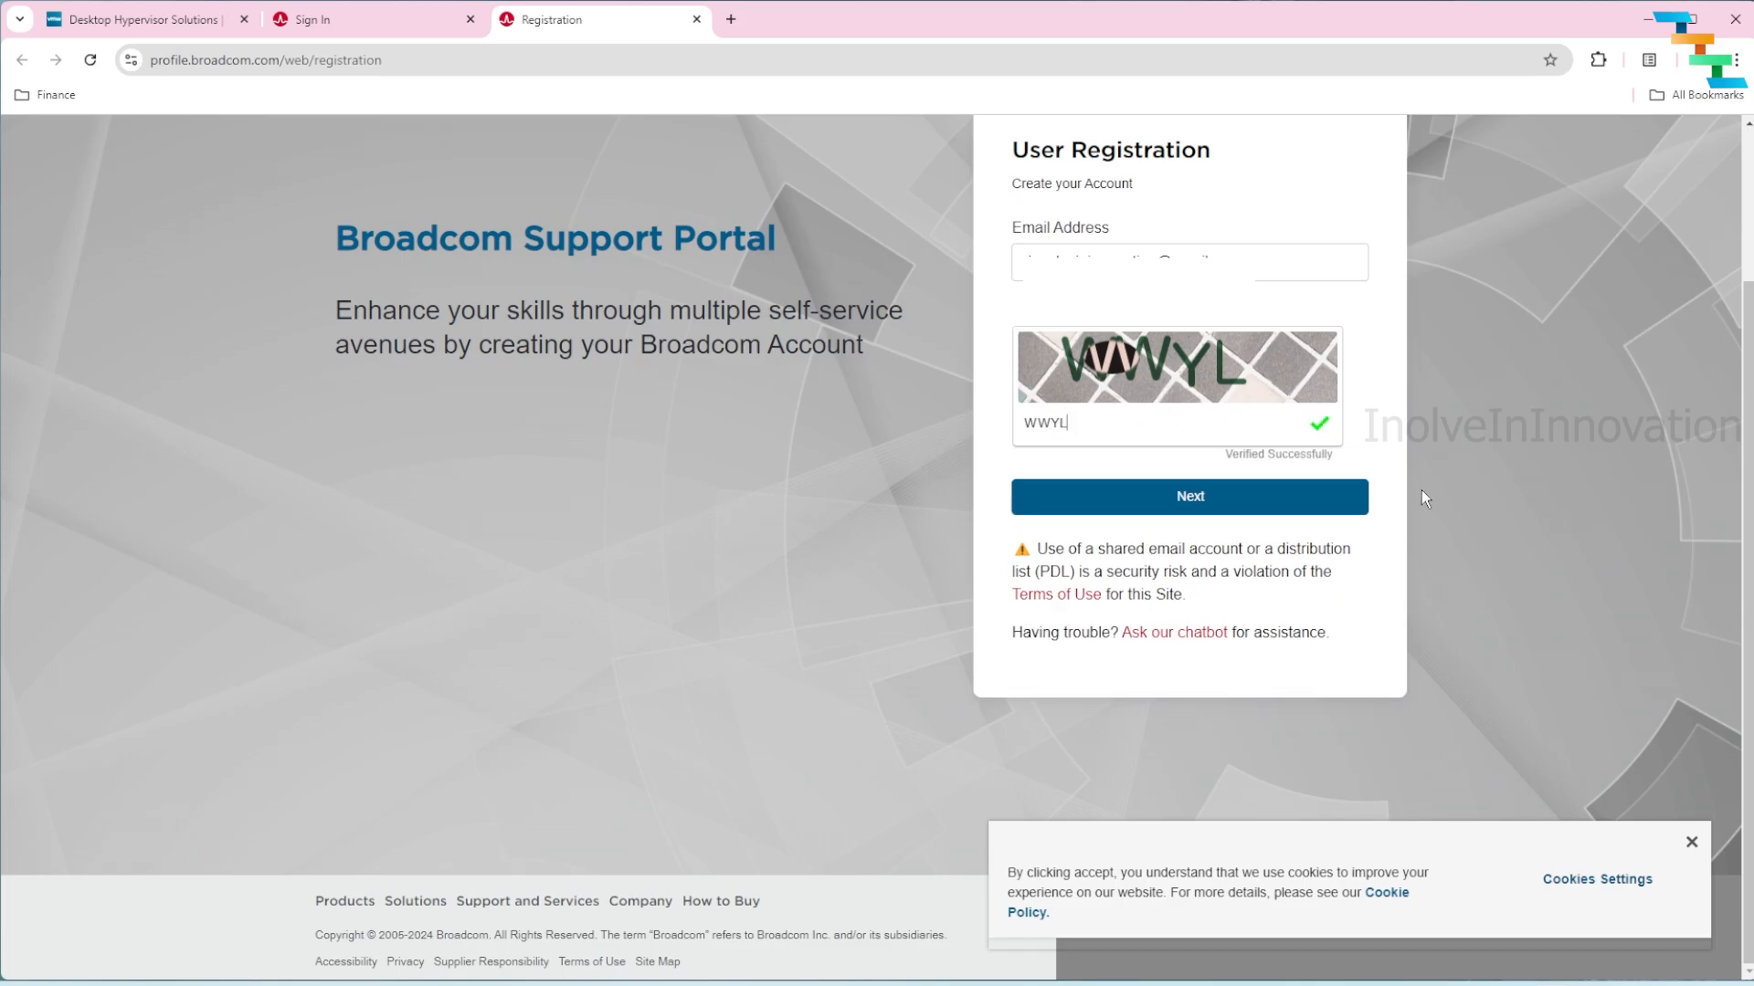
click(1233, 494)
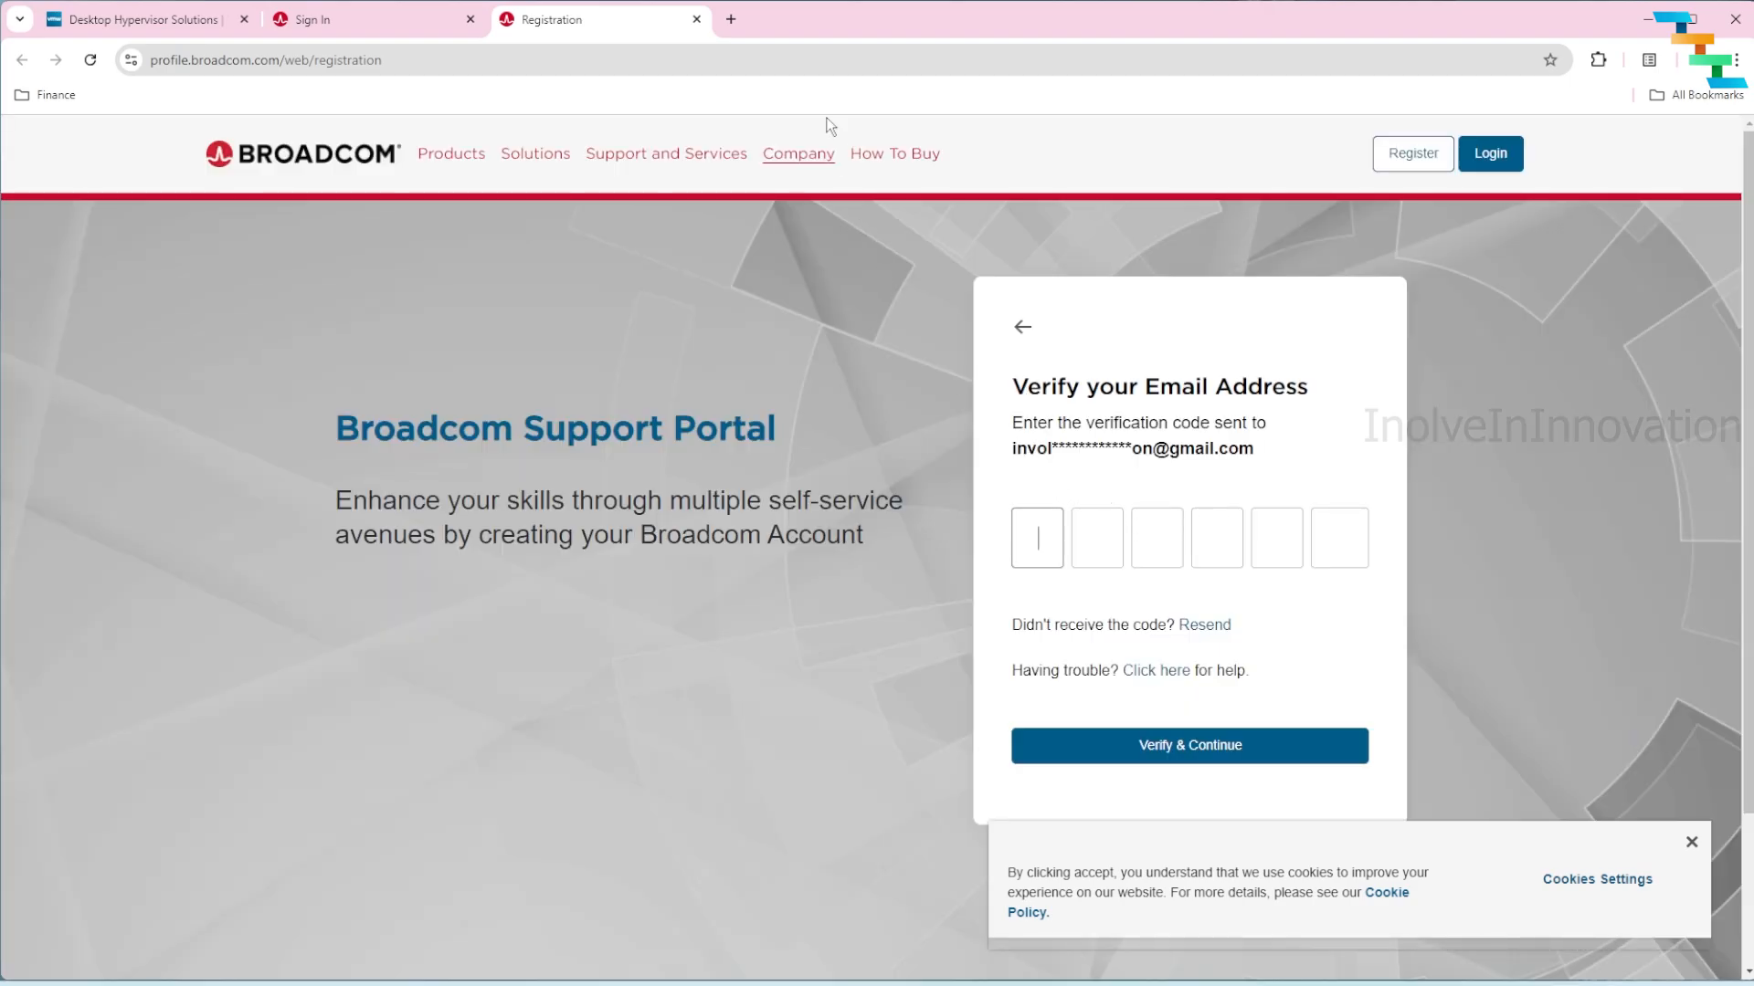
- Close the extra tab and verify the e-mail with the emailed 6-digit code
click(740, 18)
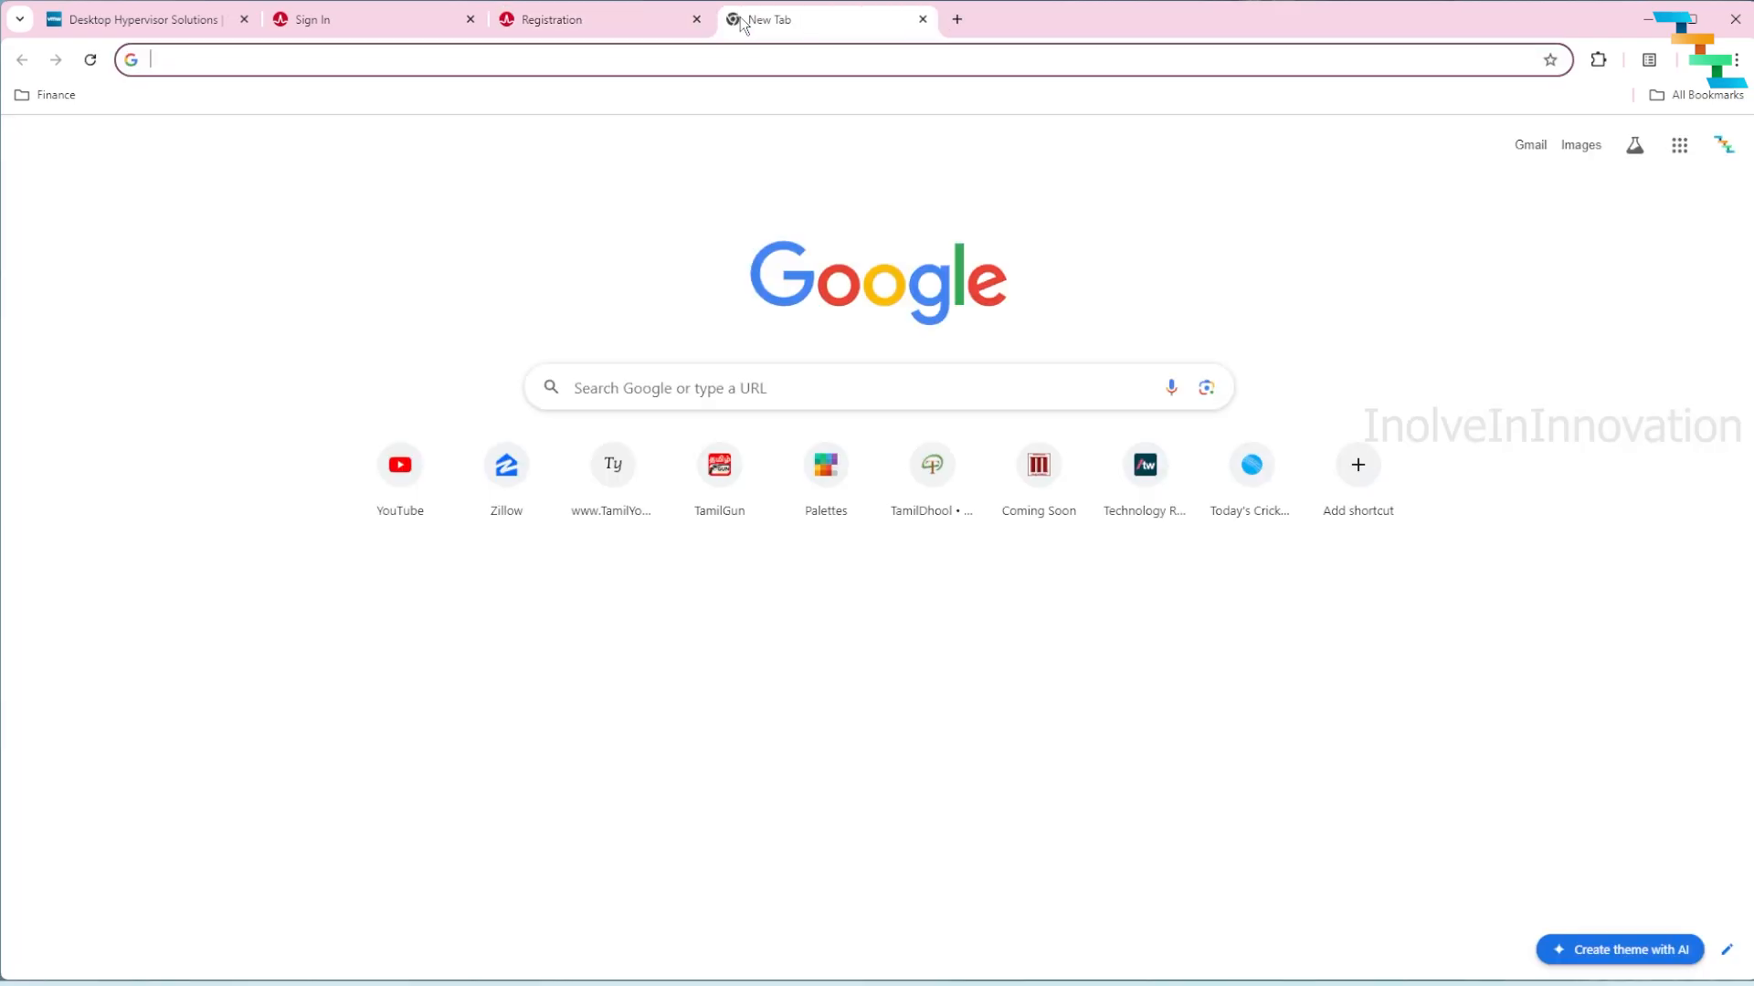
key(ctrl+w)
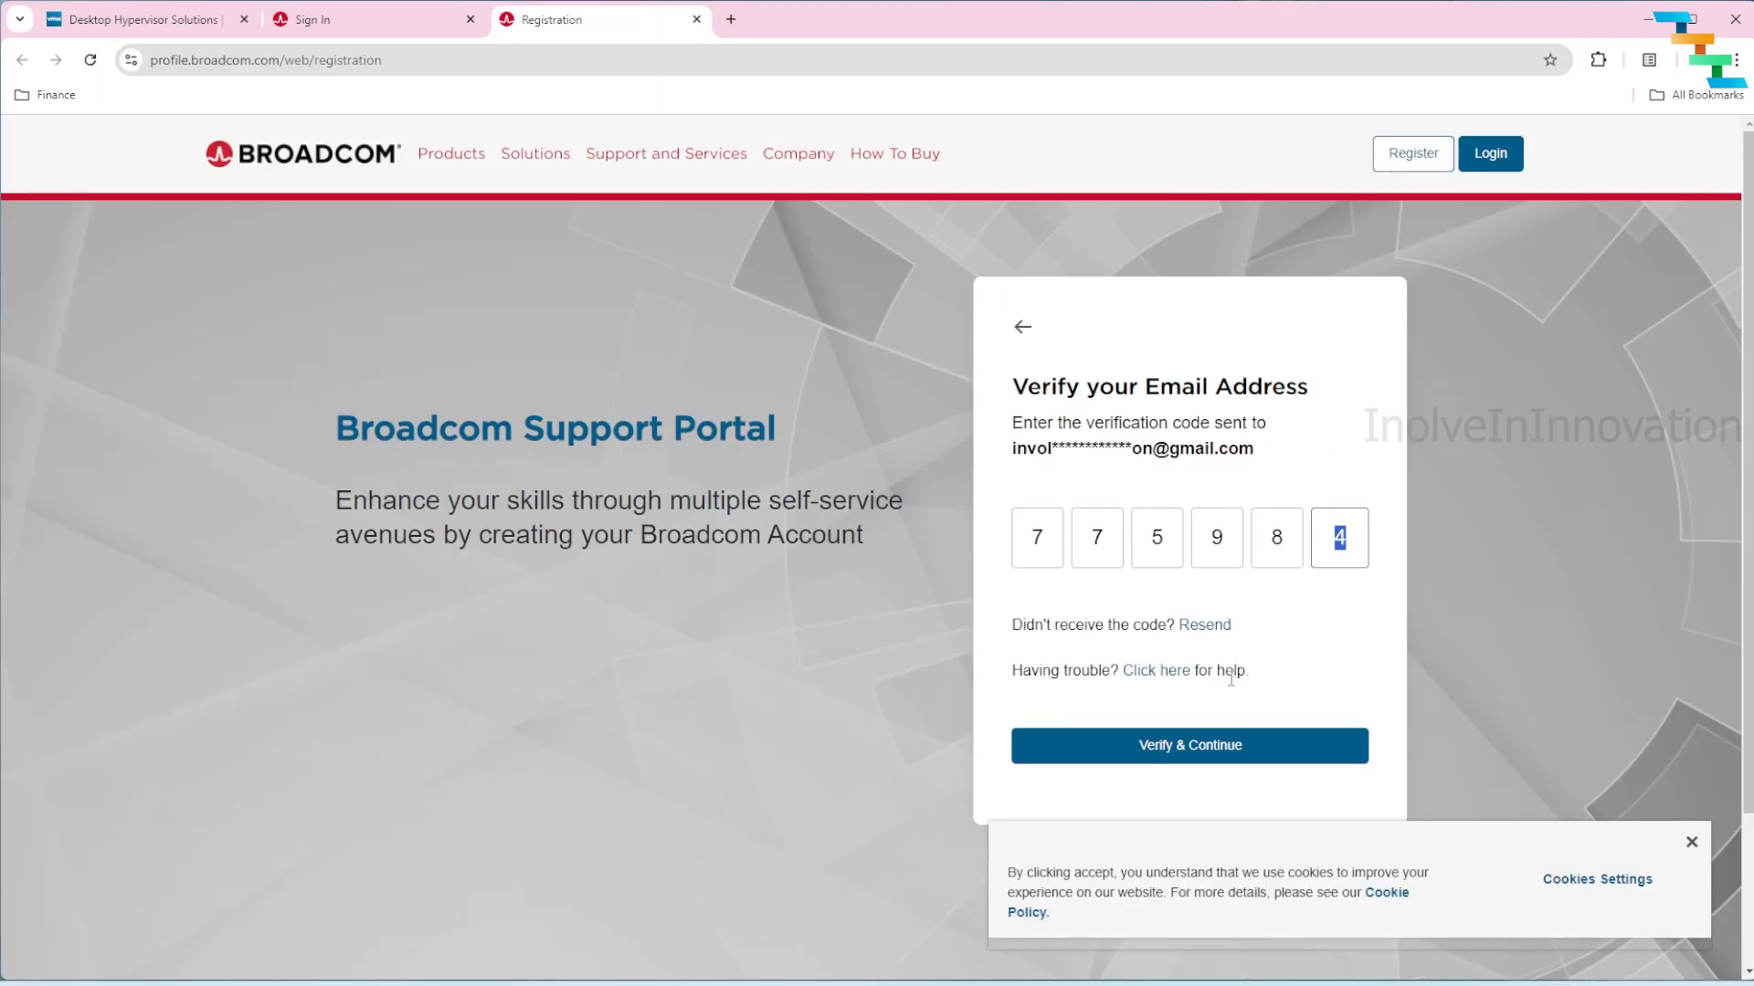
click(1225, 754)
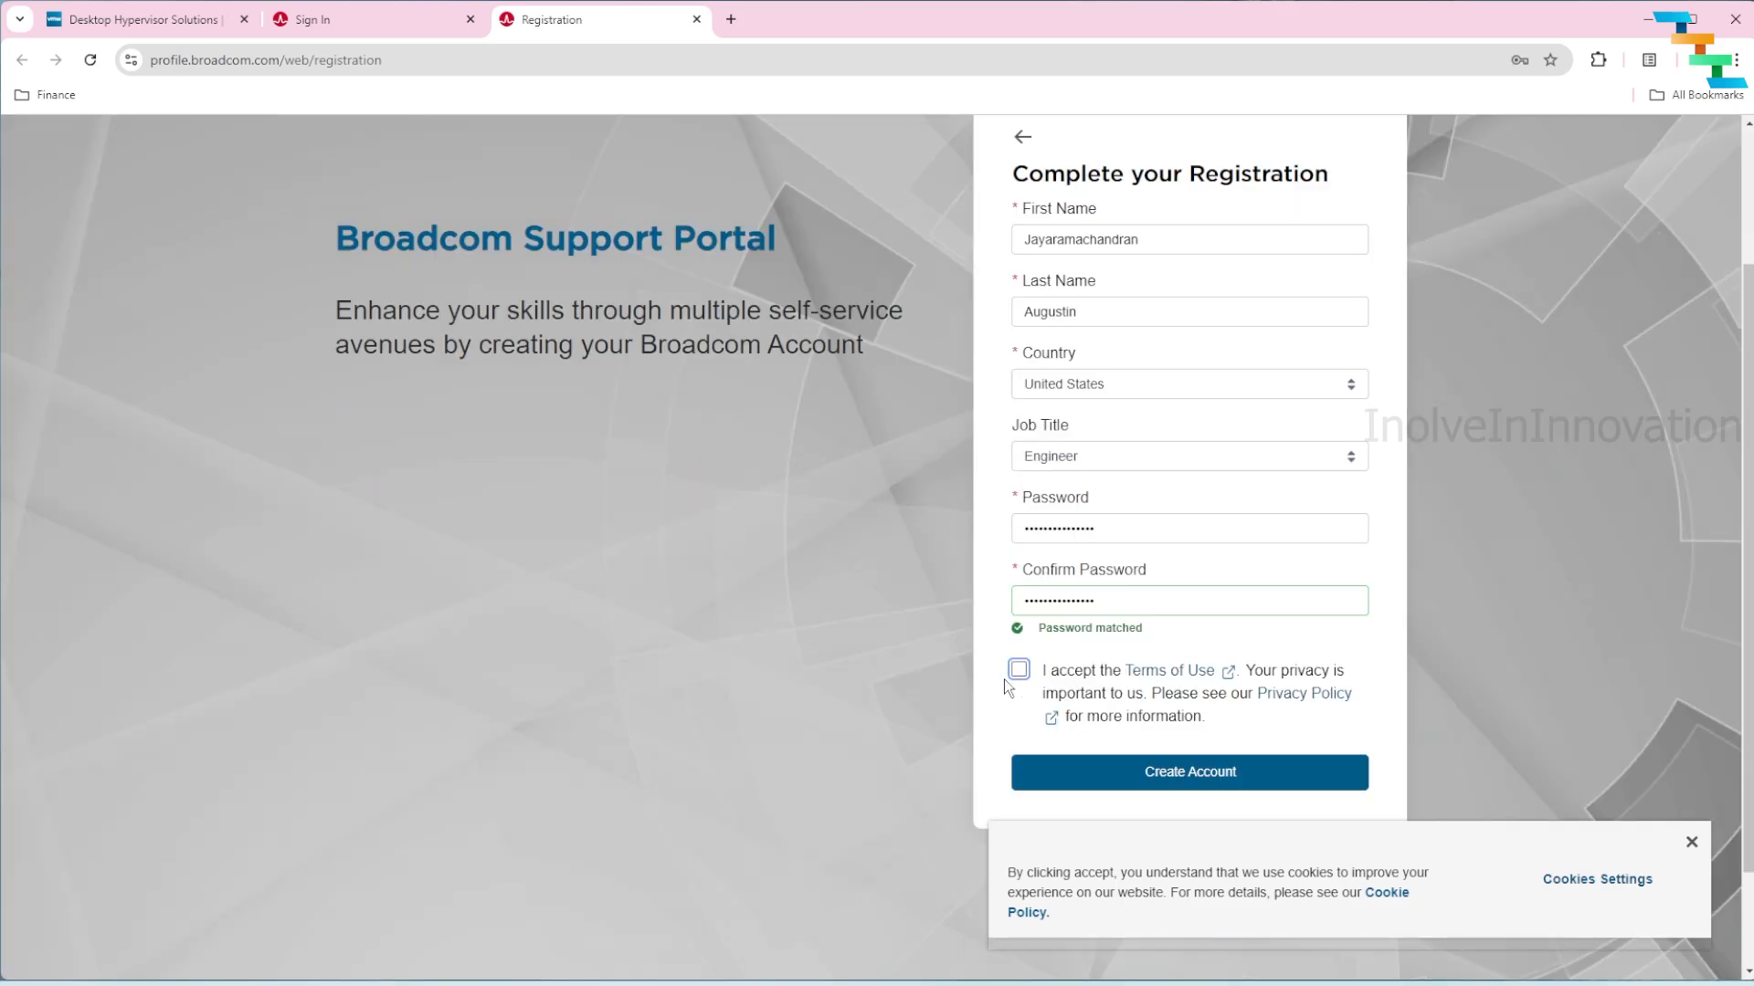
- Accept the terms of use, create the account, and skip profile building
click(1016, 673)
click(1087, 770)
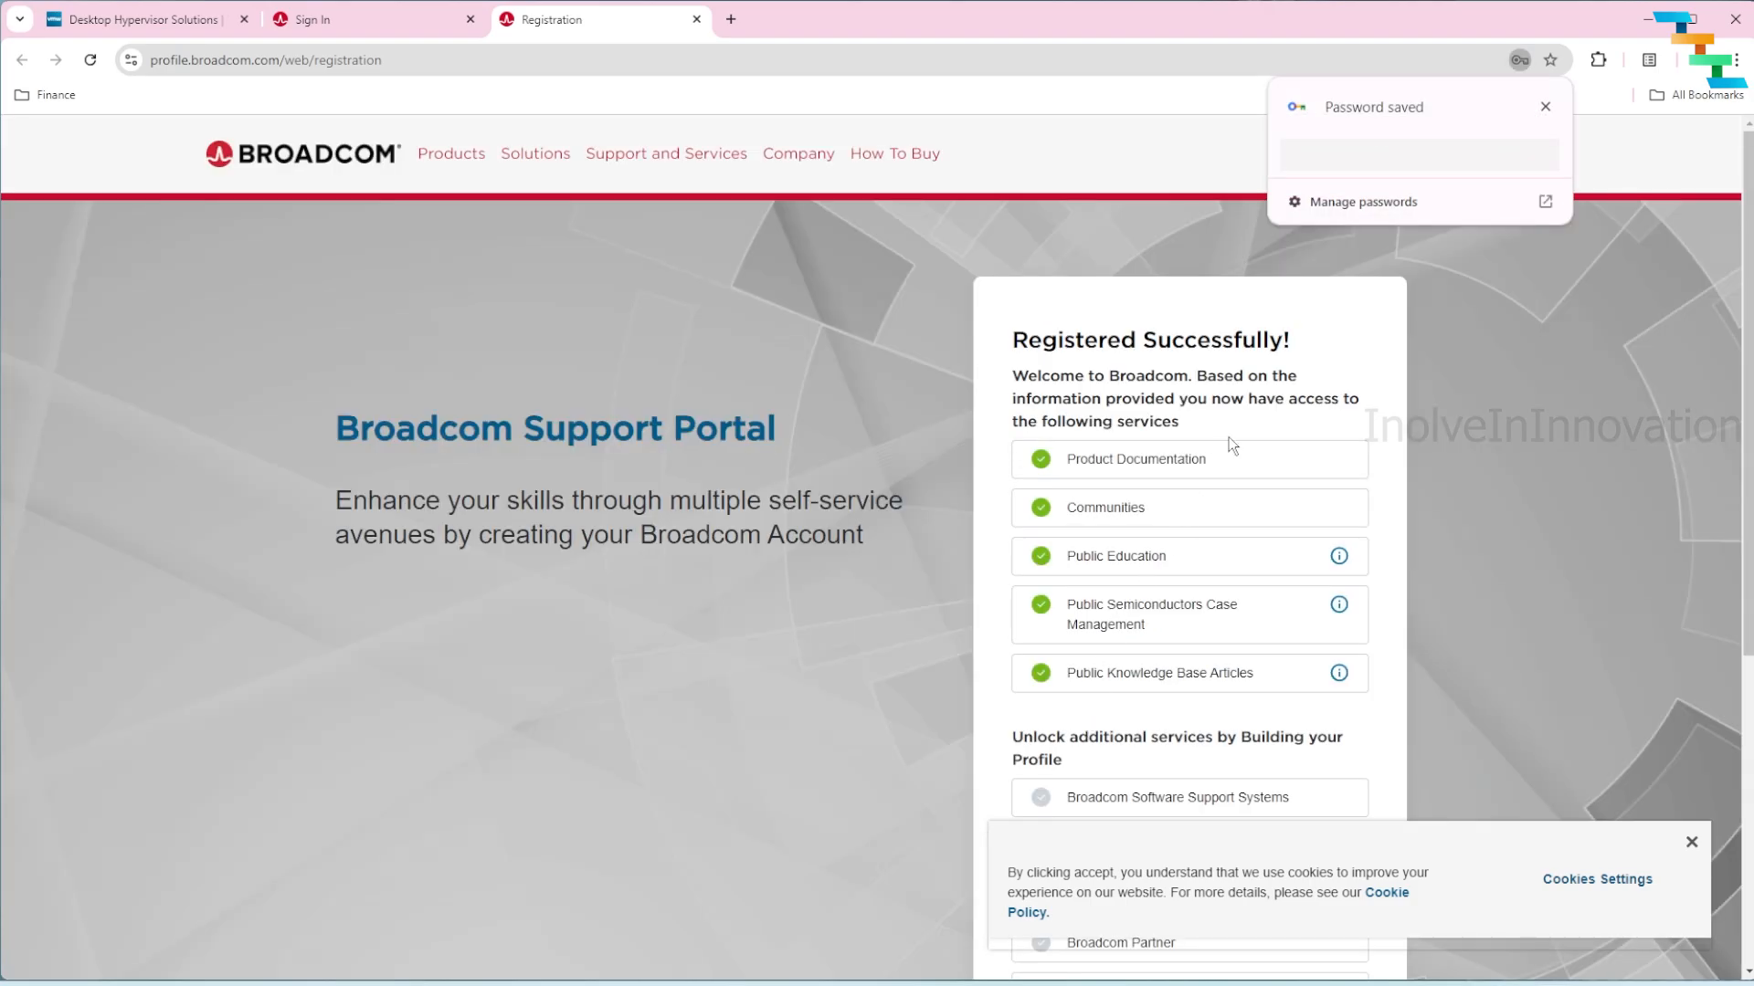
scroll(1226, 454, down, 4)
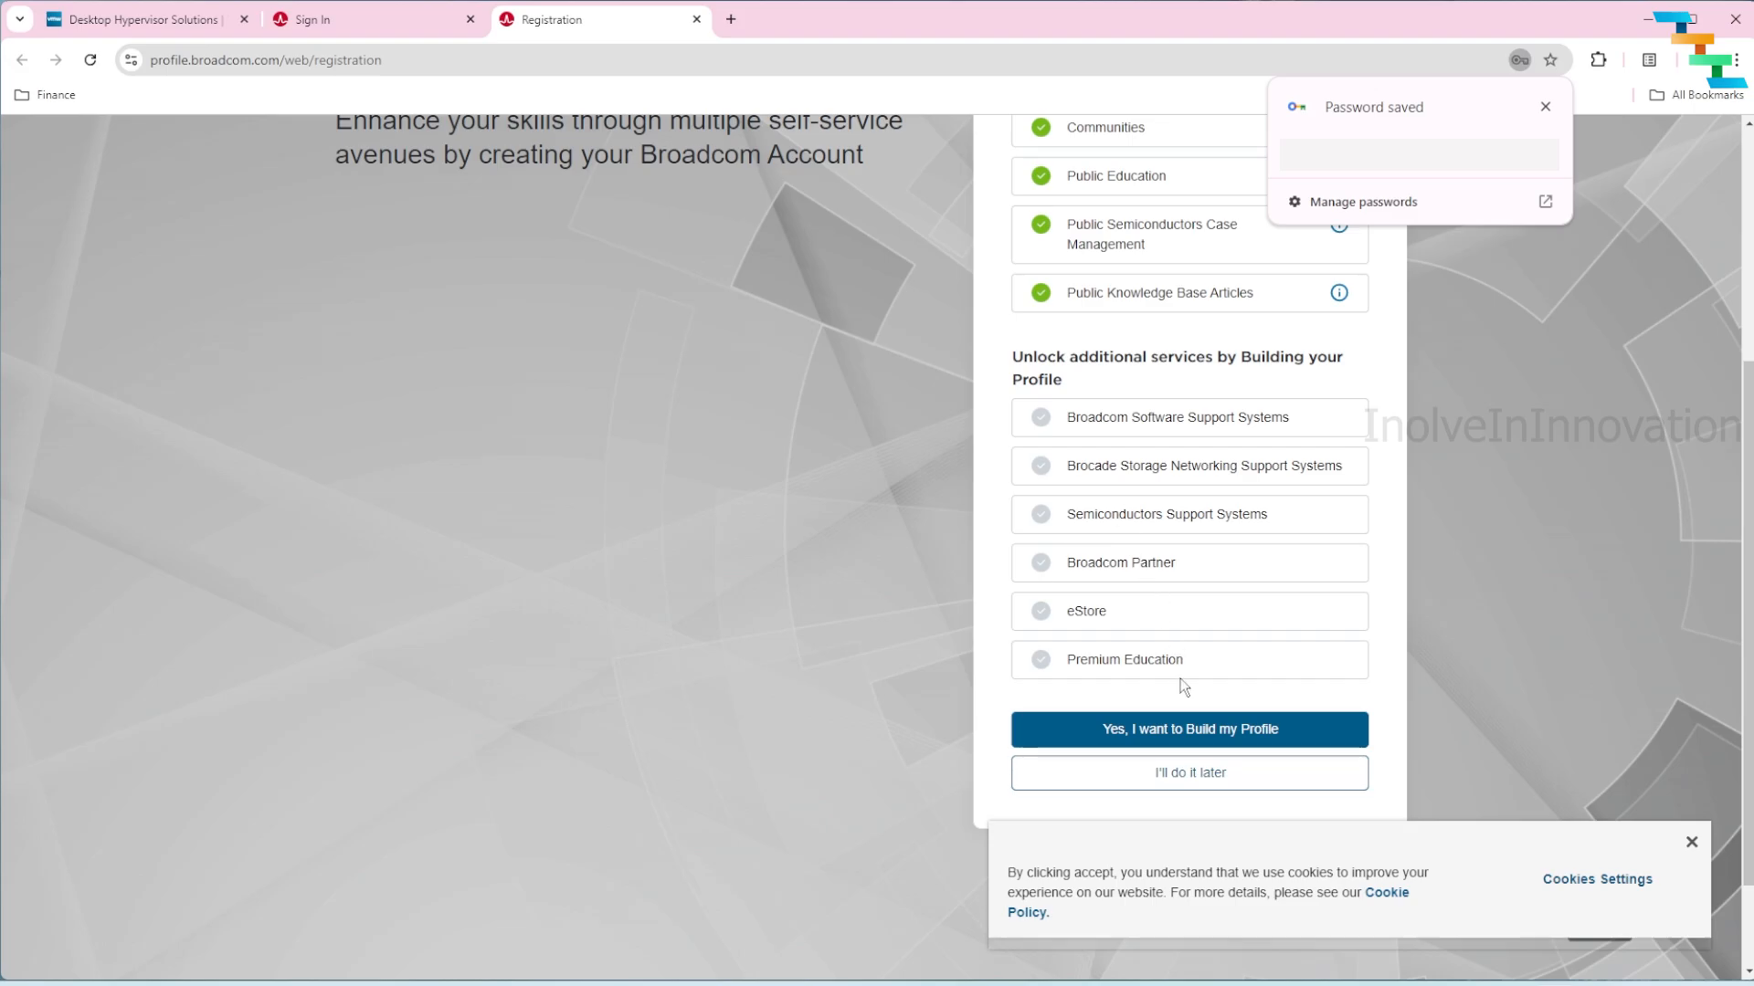
click(1185, 772)
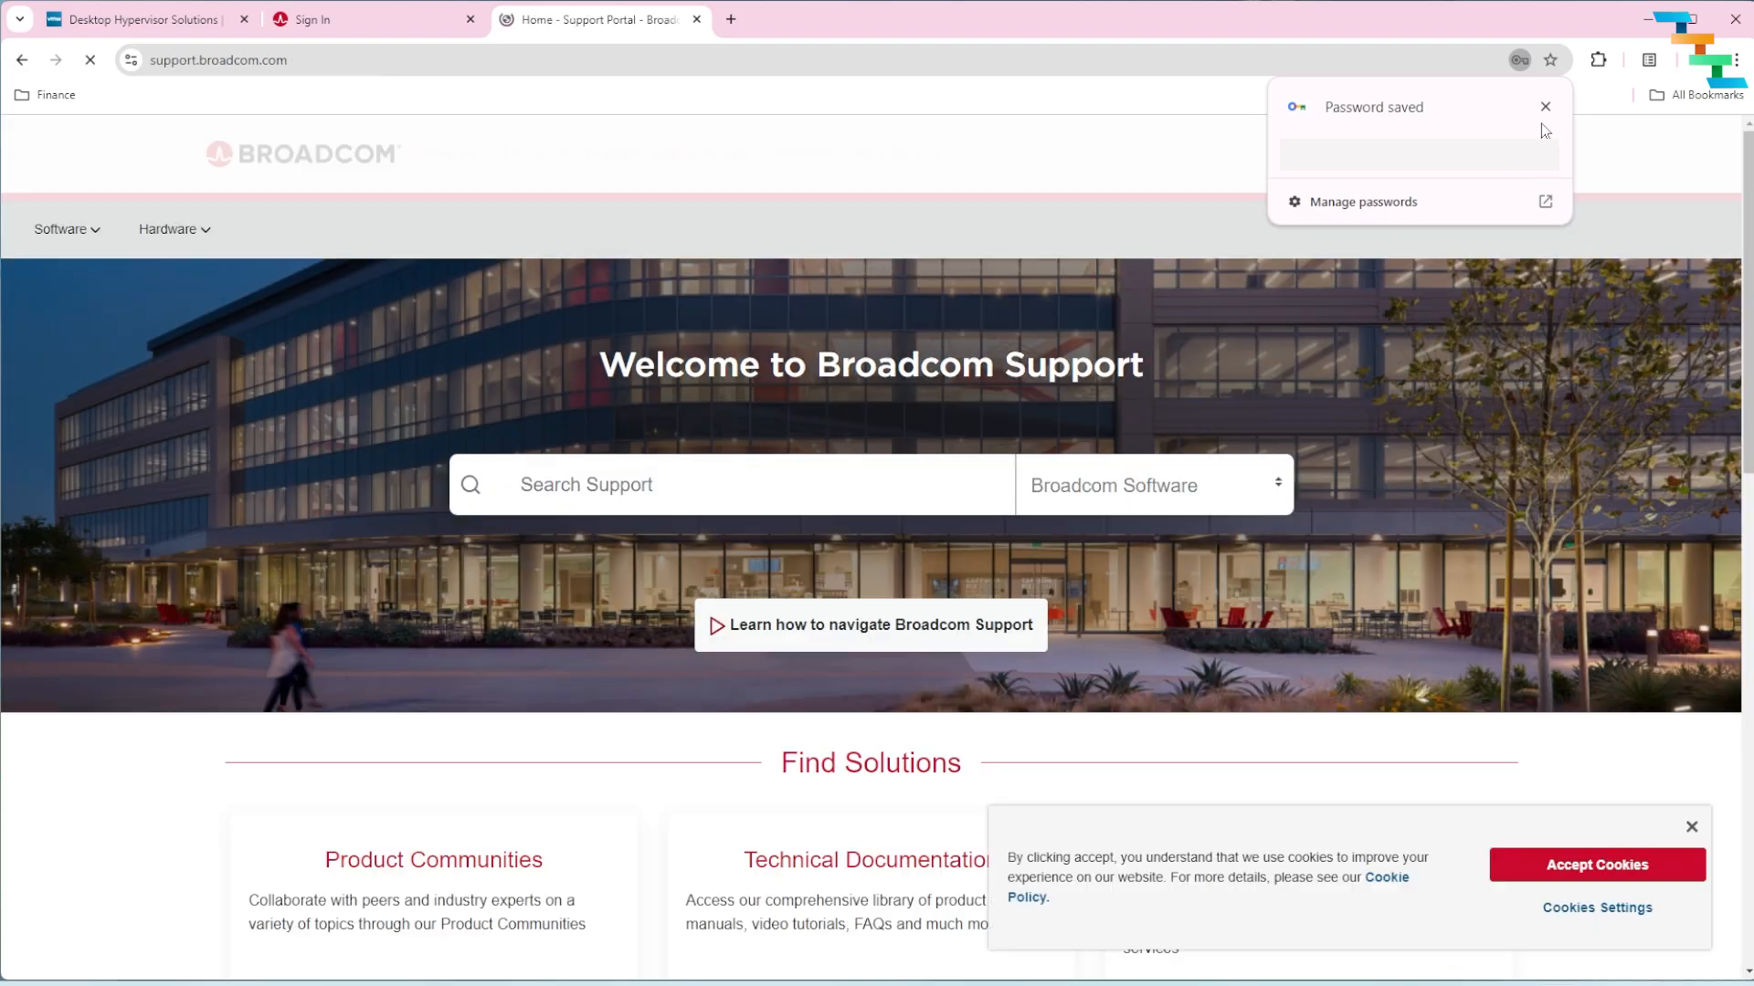
- Return to the sign-in page and fill in the saved account e-mail
click(1543, 108)
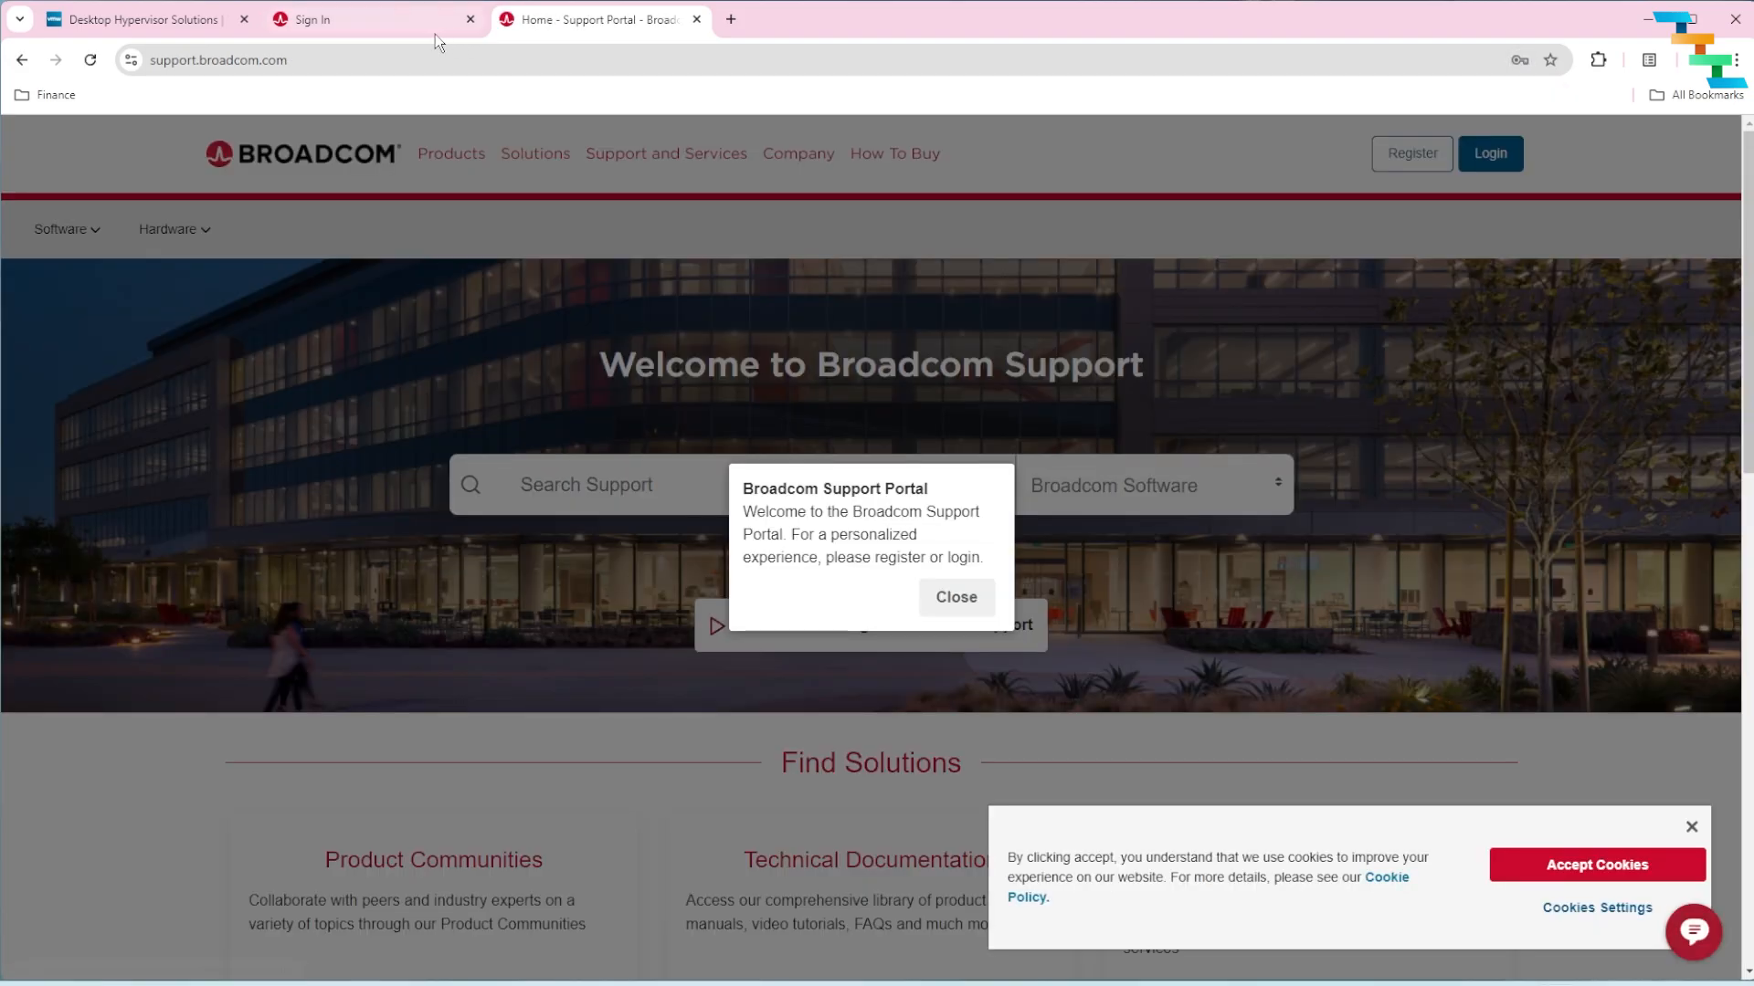
click(431, 28)
click(95, 64)
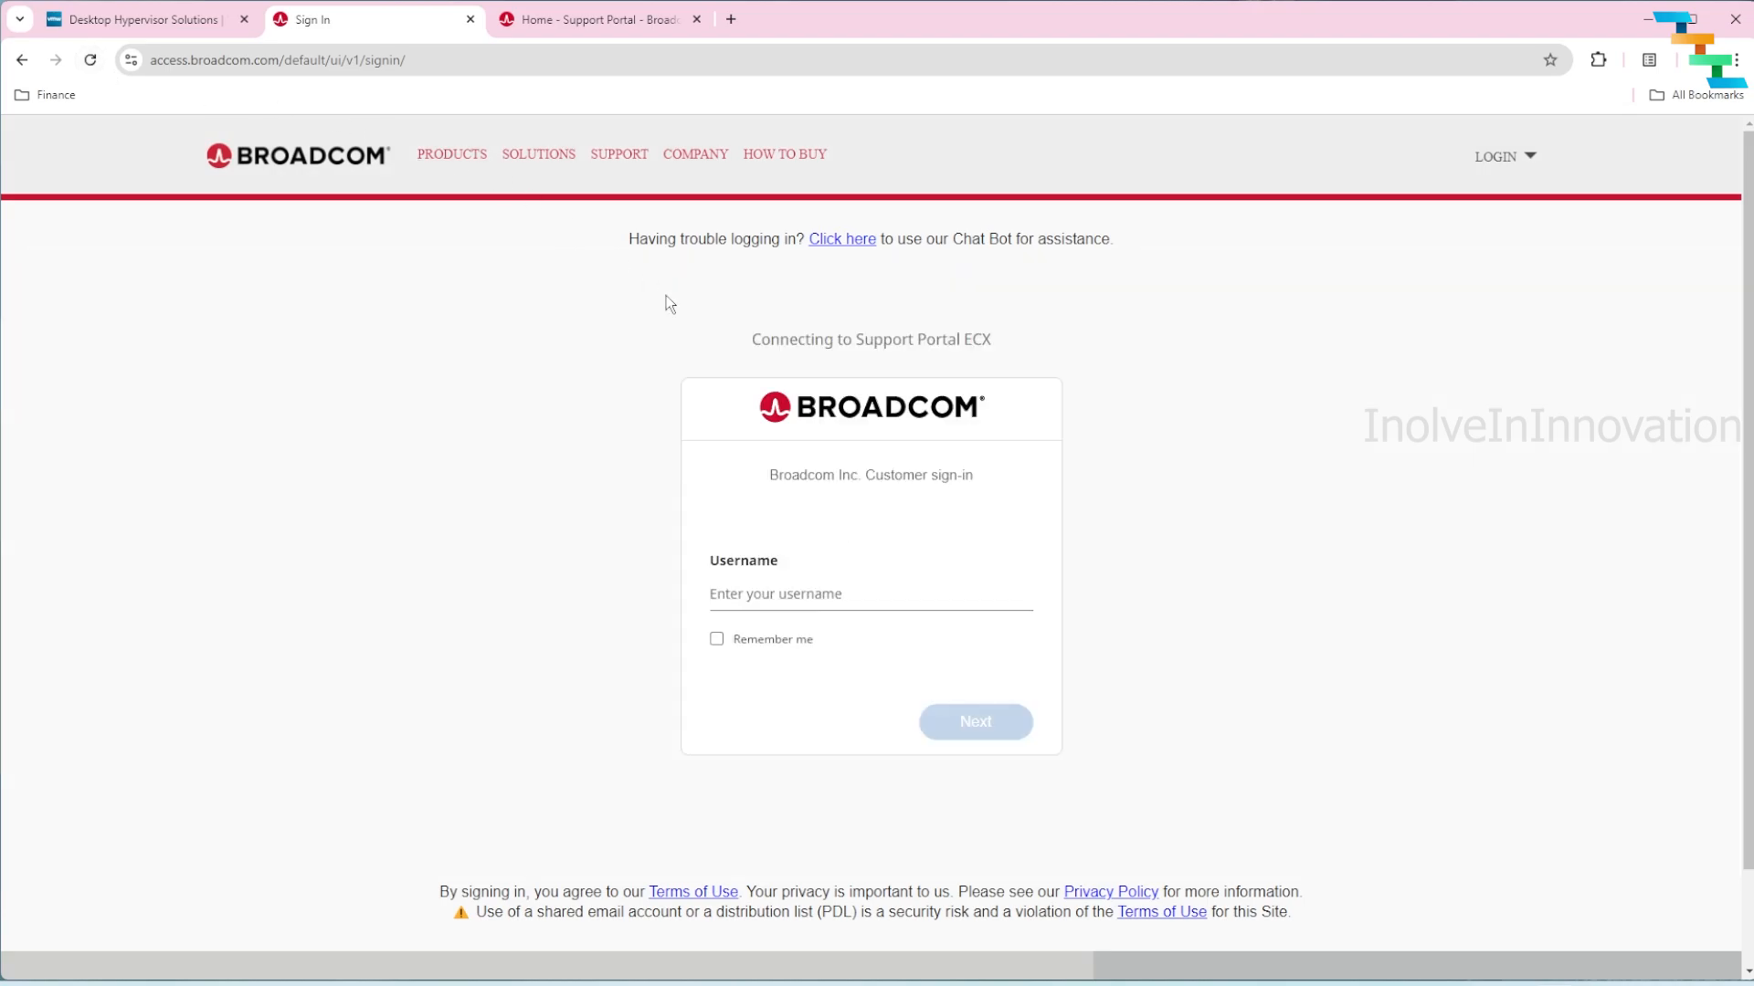
click(770, 599)
click(914, 640)
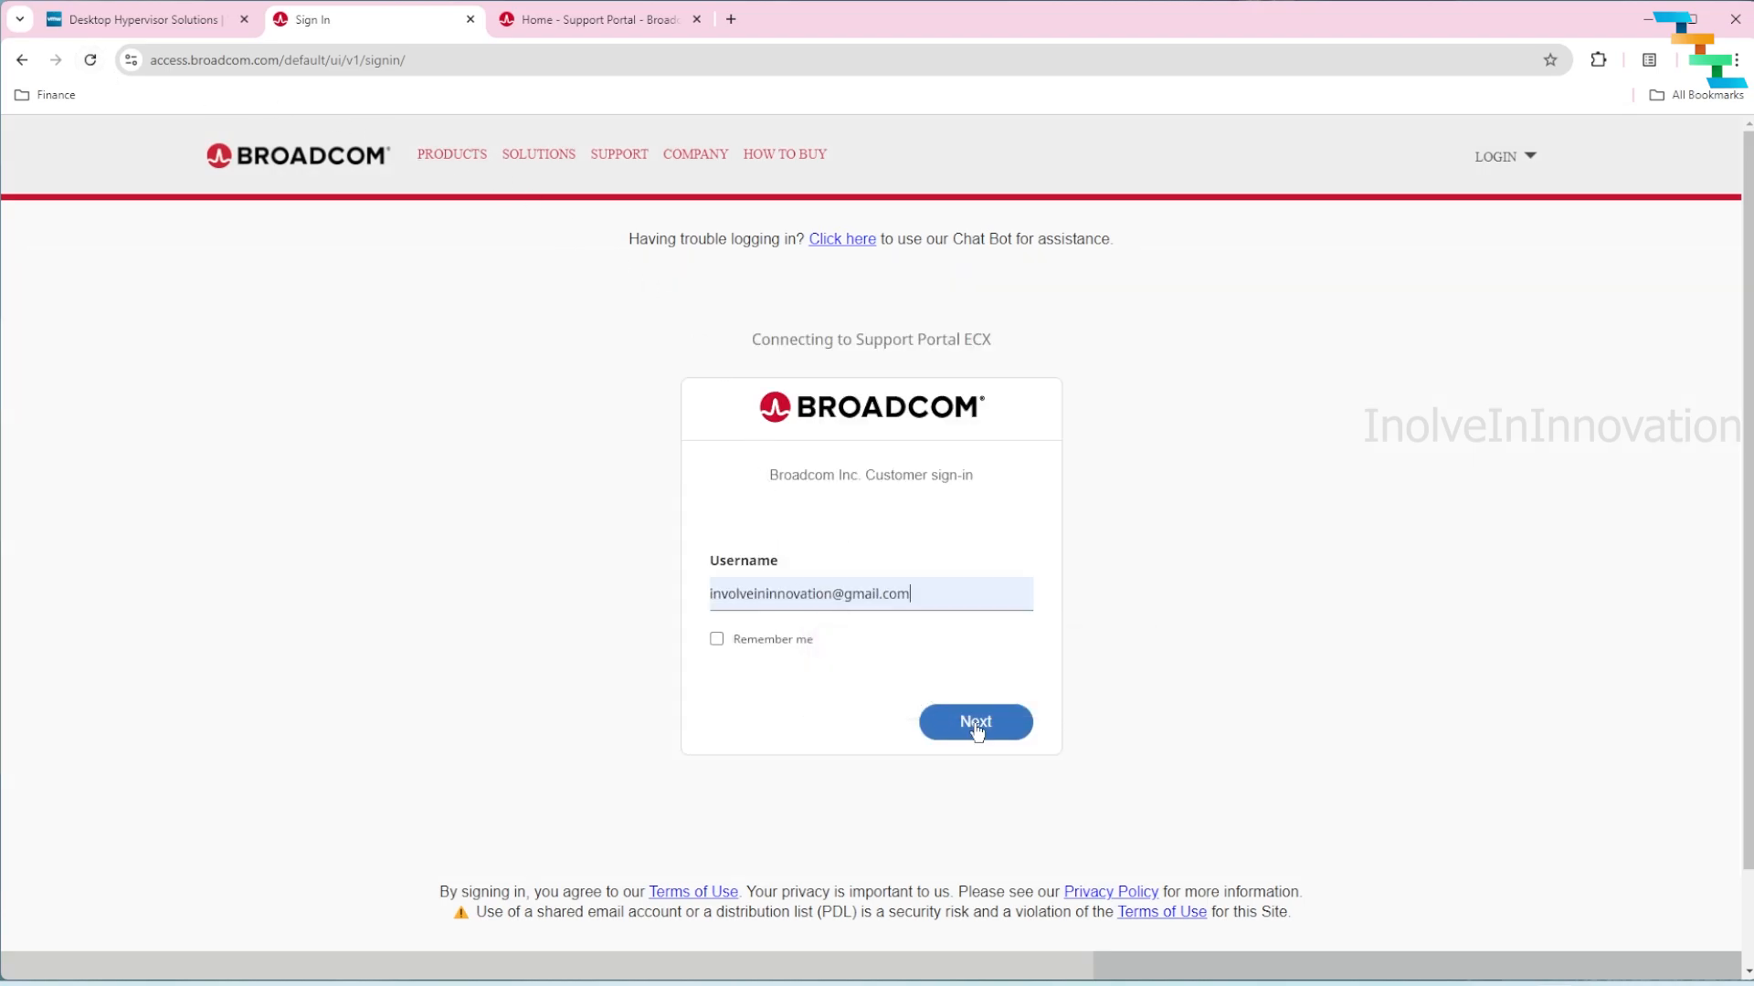
click(975, 723)
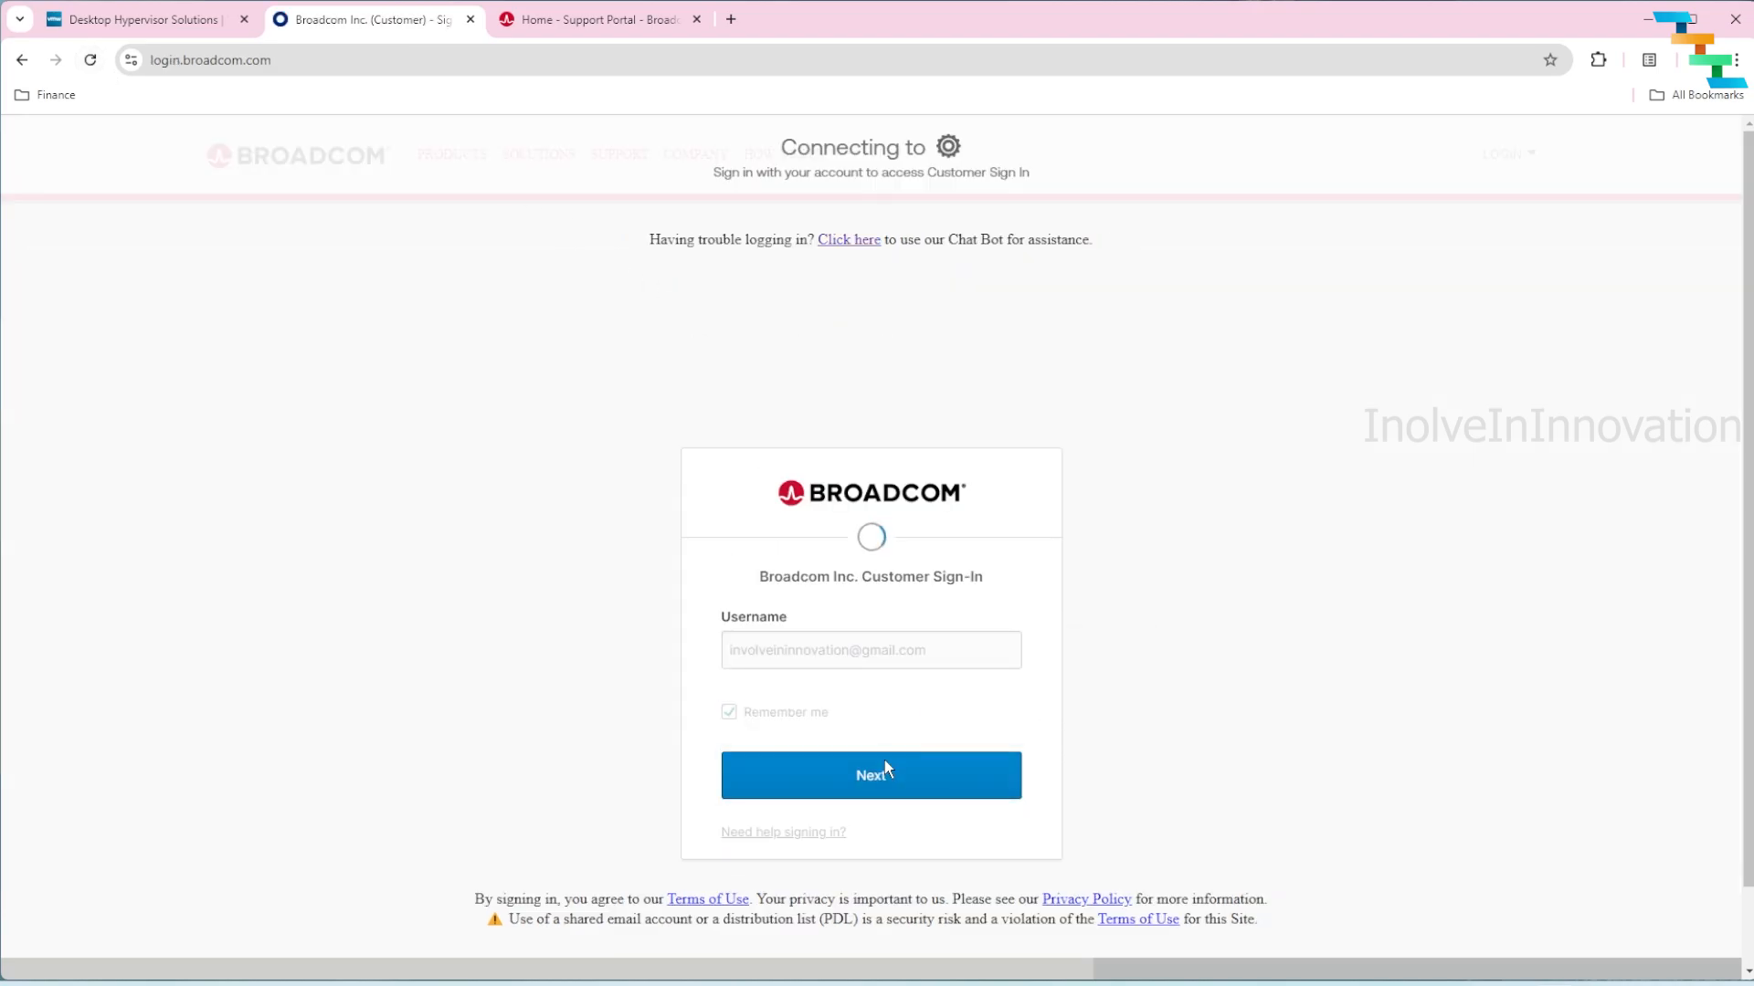
- Sign in with the saved password and open My Dashboard
click(868, 730)
click(917, 769)
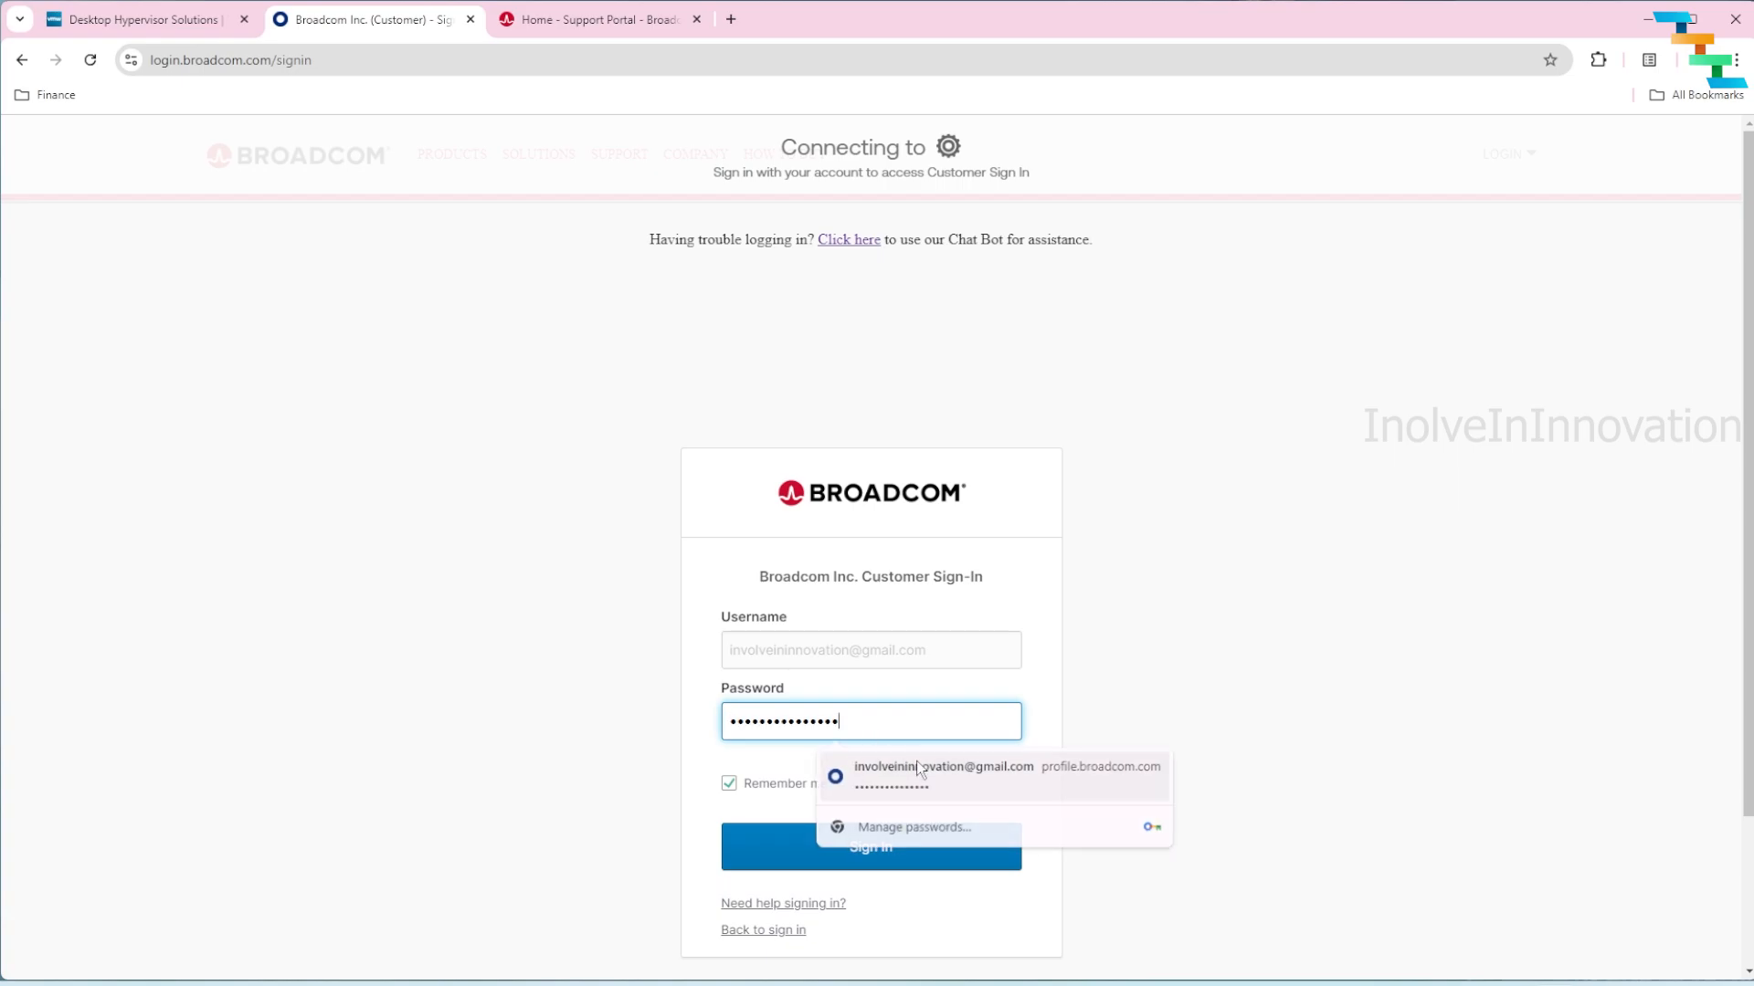
click(906, 852)
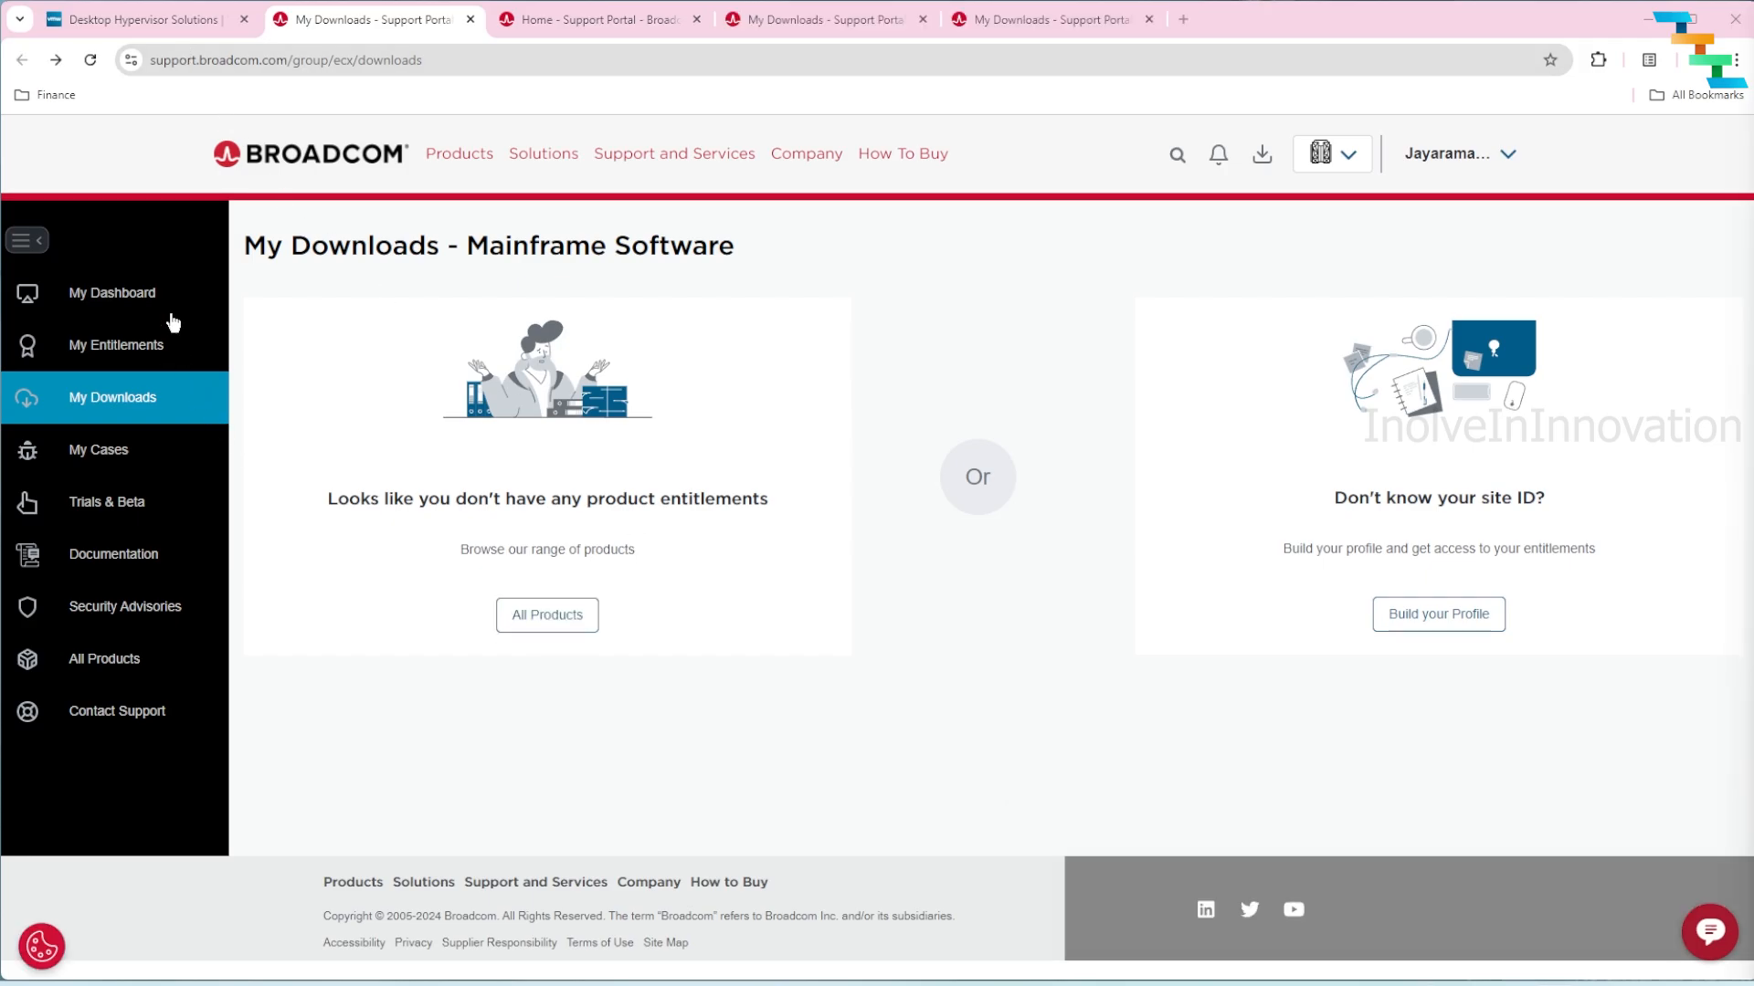
click(175, 309)
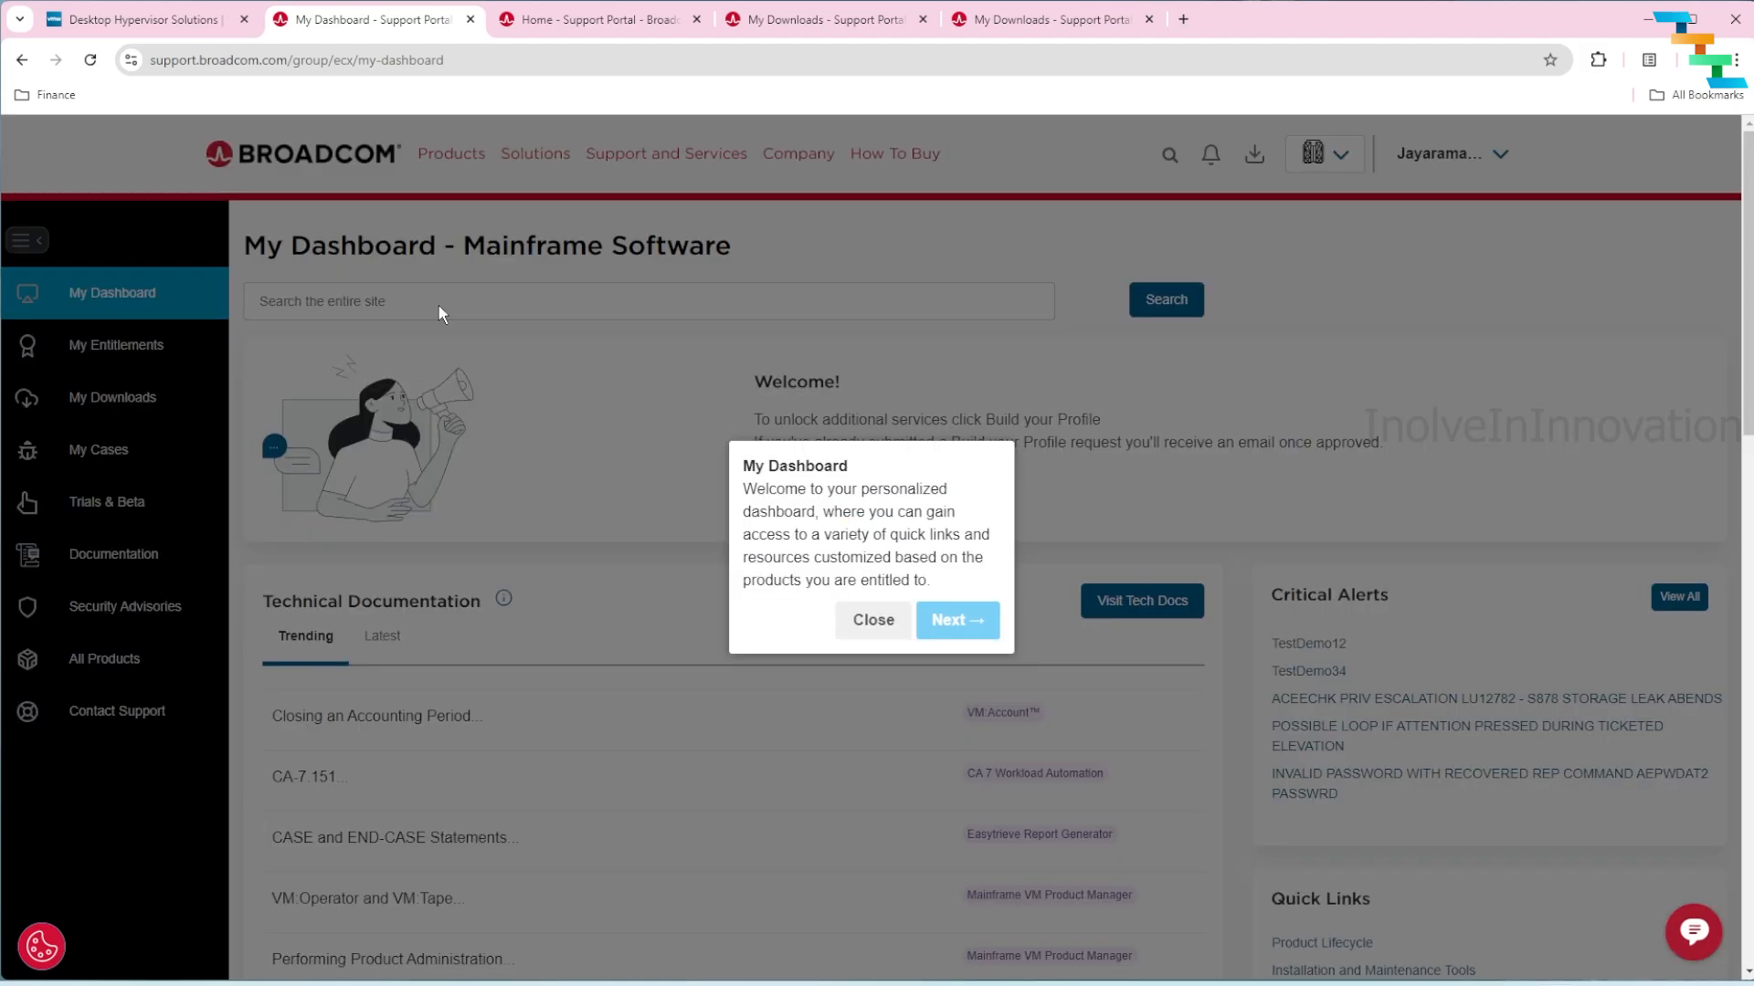
- Dismiss the dashboard tour and search the site for VMware Workstation Pro
click(882, 625)
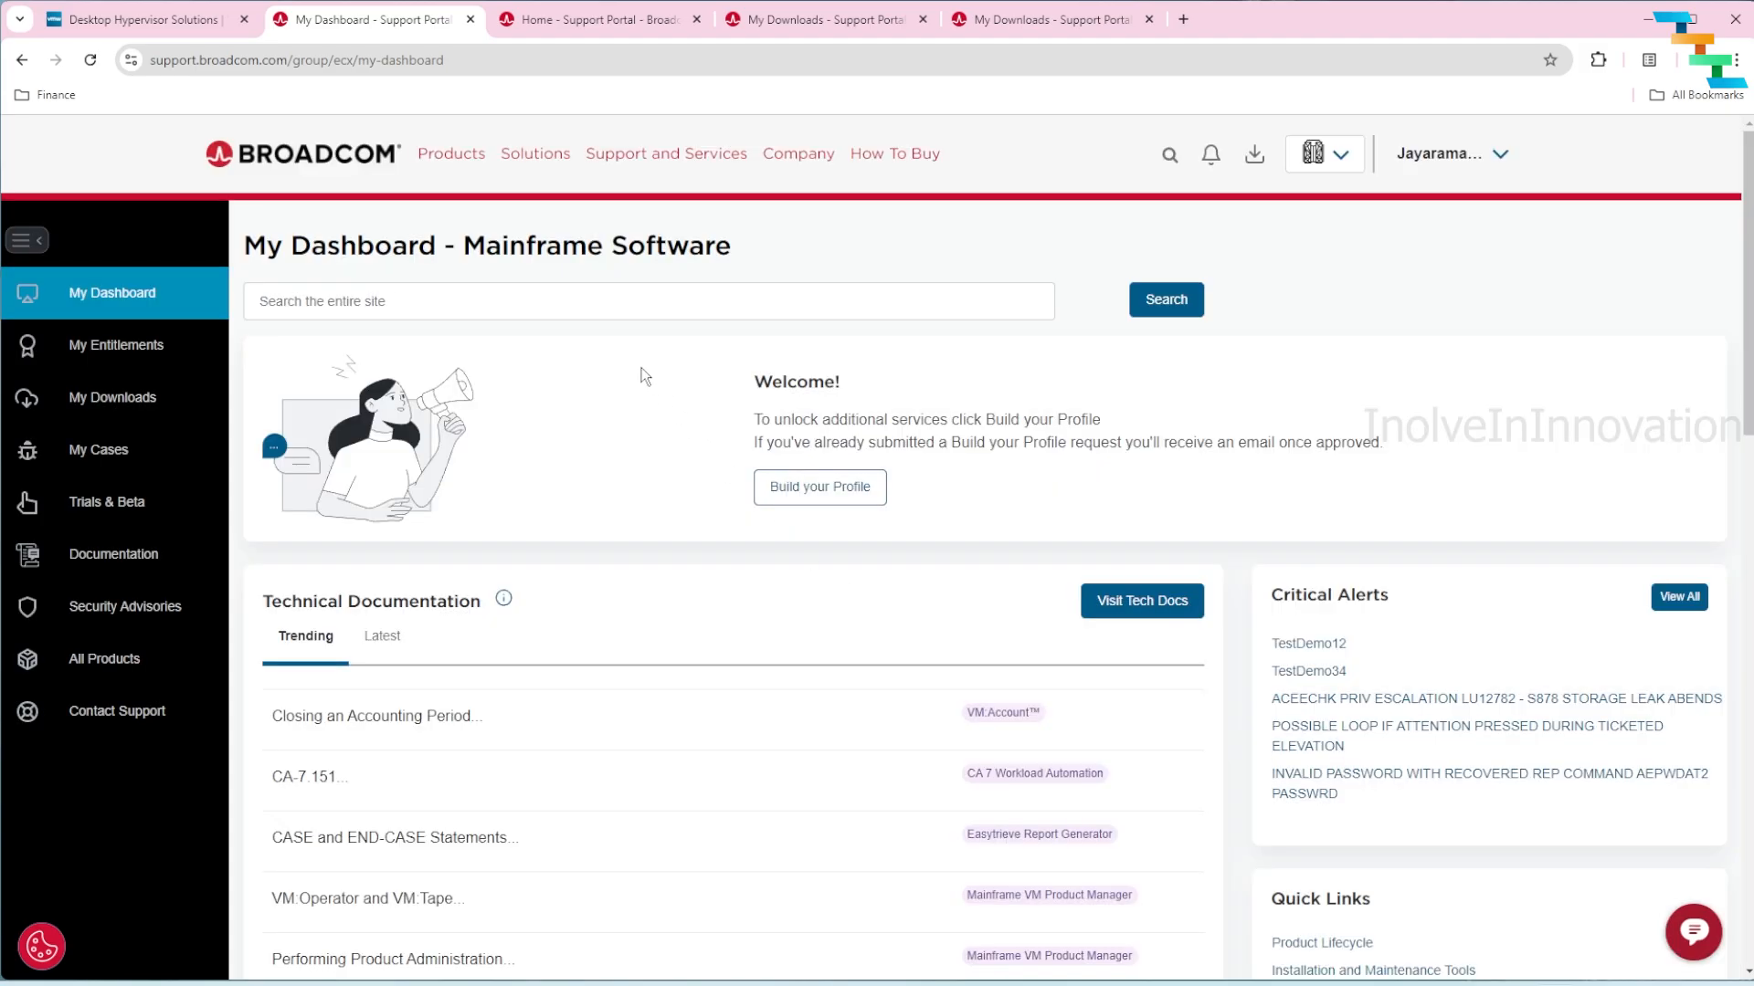
click(594, 301)
text(vmware wa)
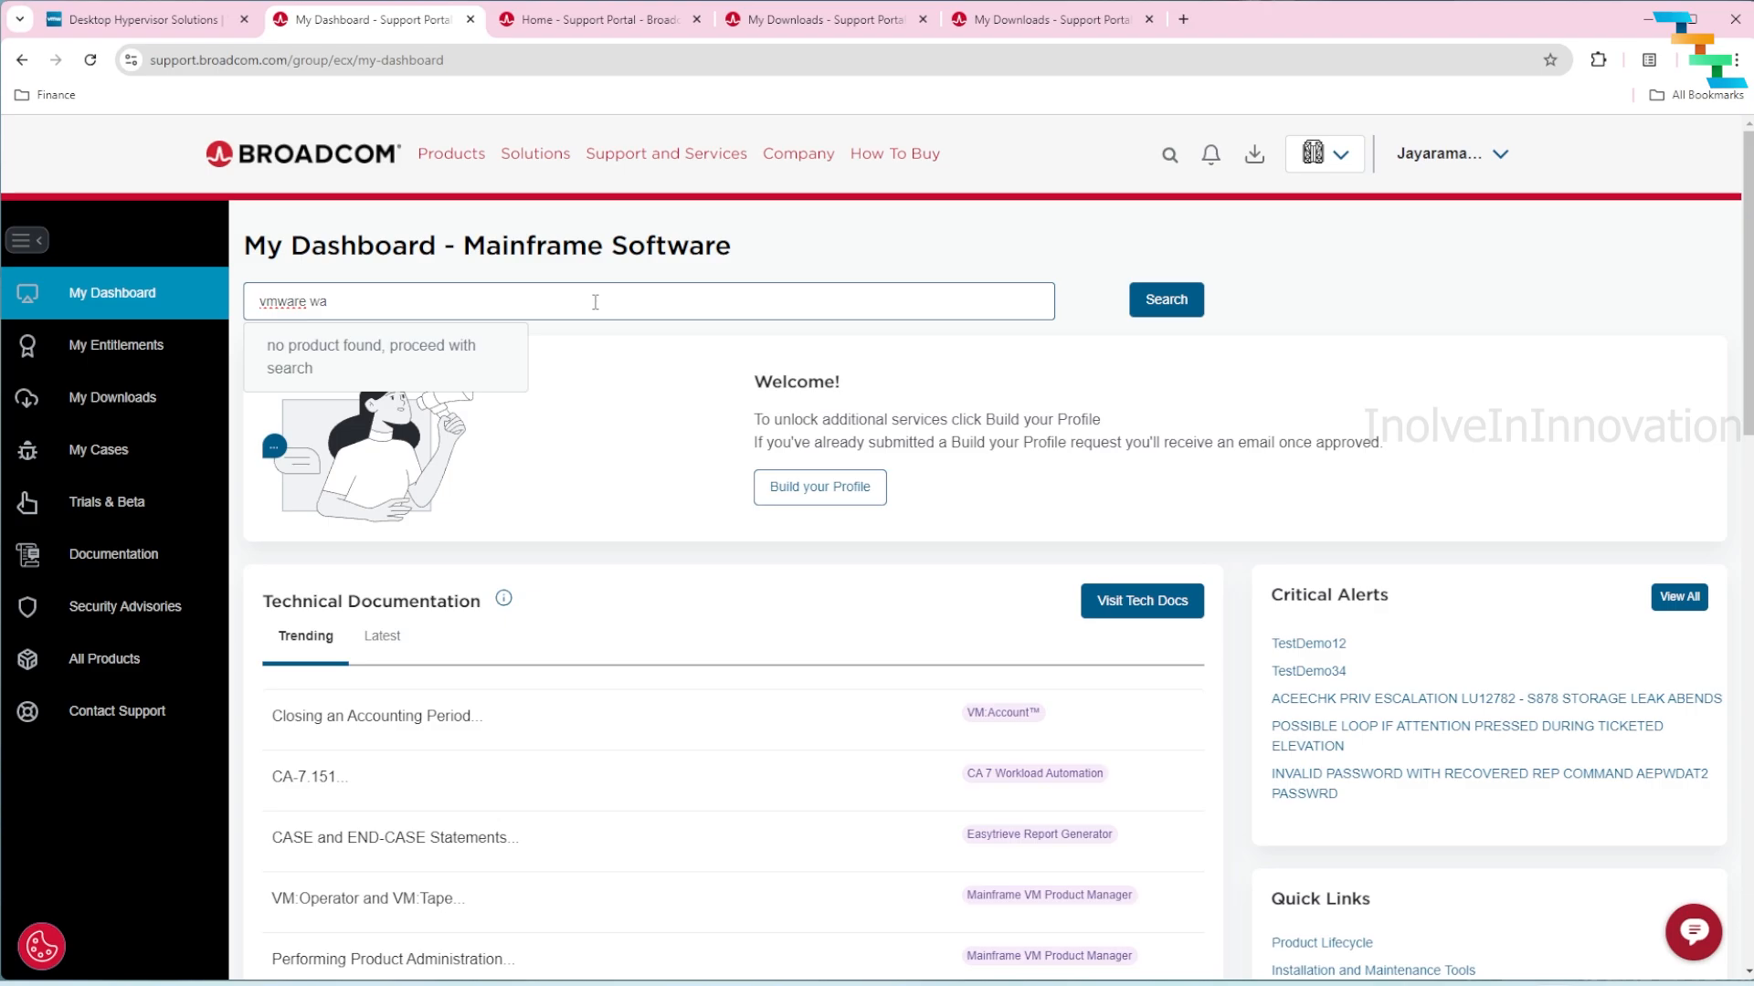
key(BackSpace)
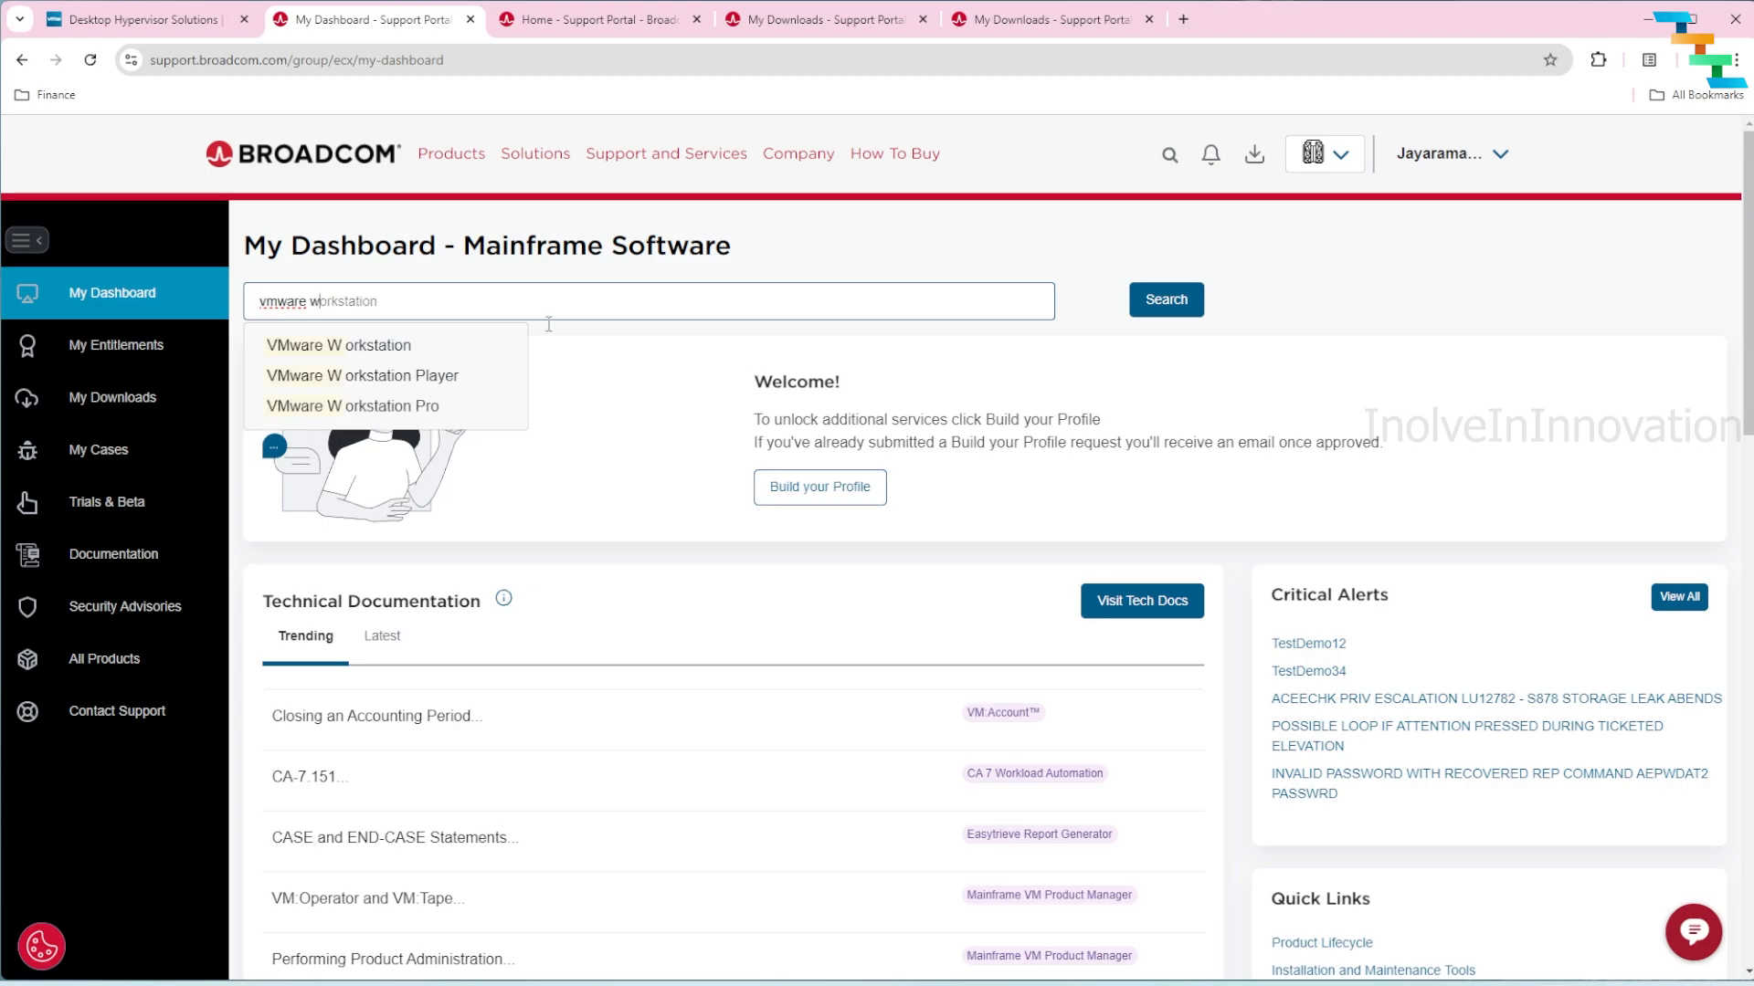
click(377, 406)
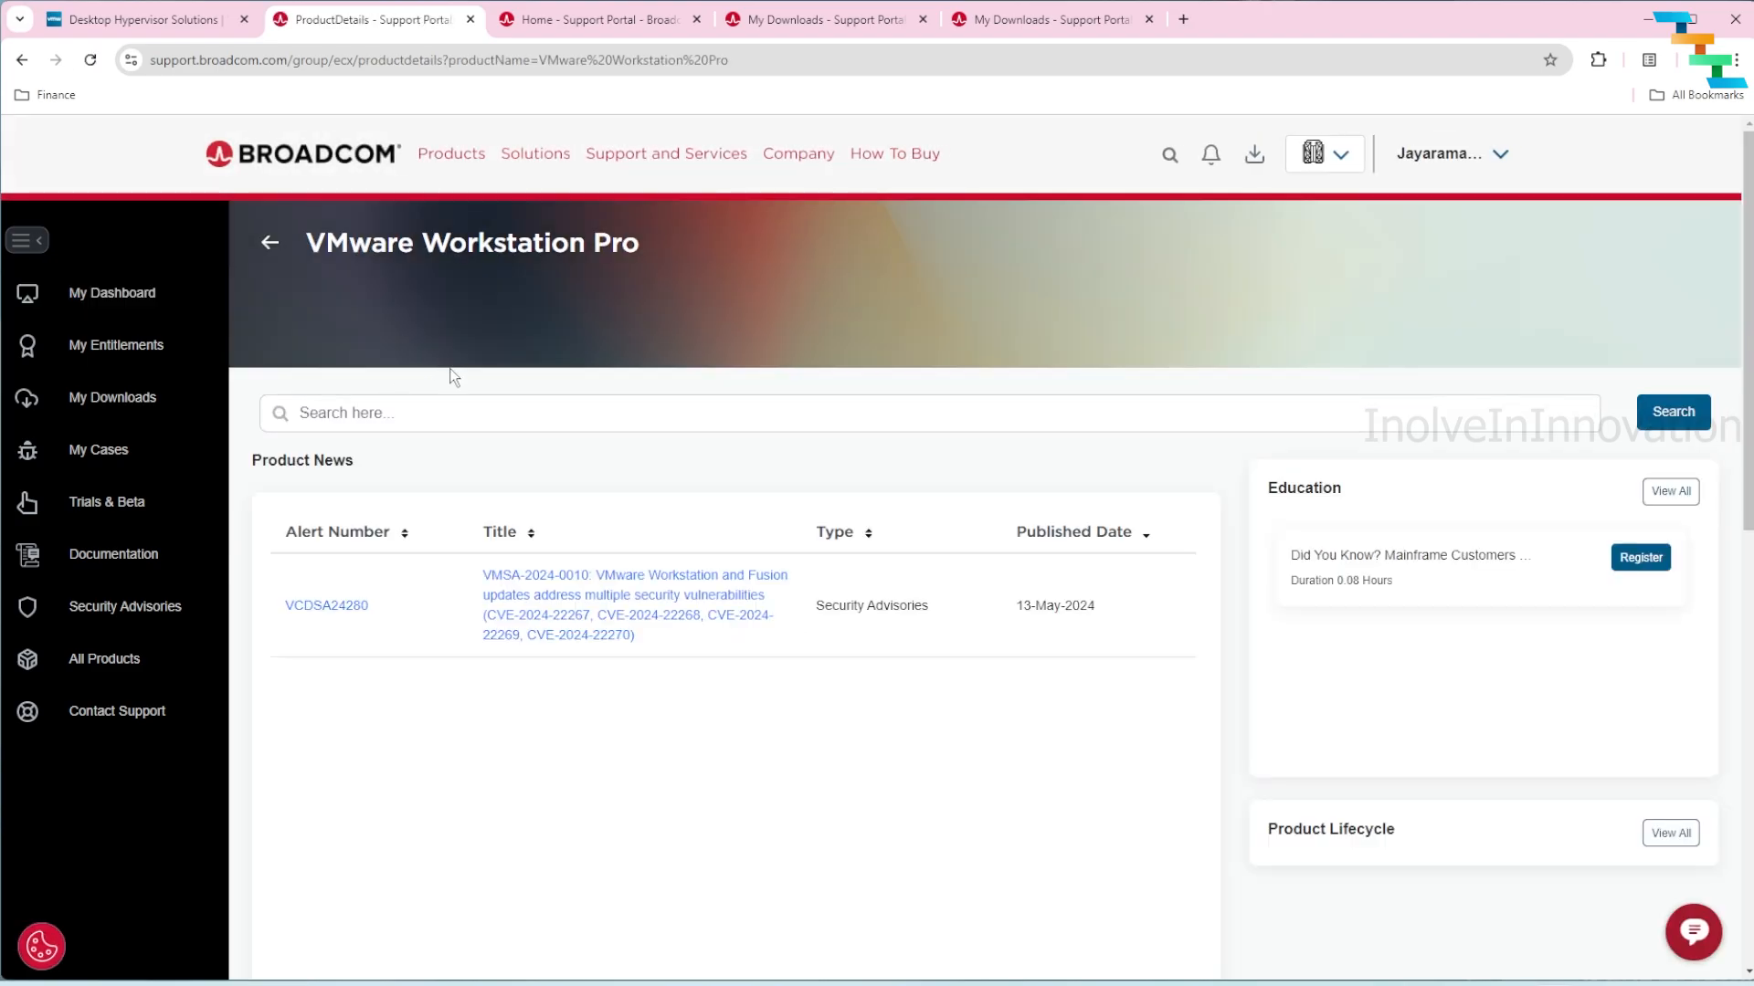
- Open the VMSA-2024-0010 advisory and follow its Workstation Pro 17.5.2 downloads link
scroll(449, 369, down, 3)
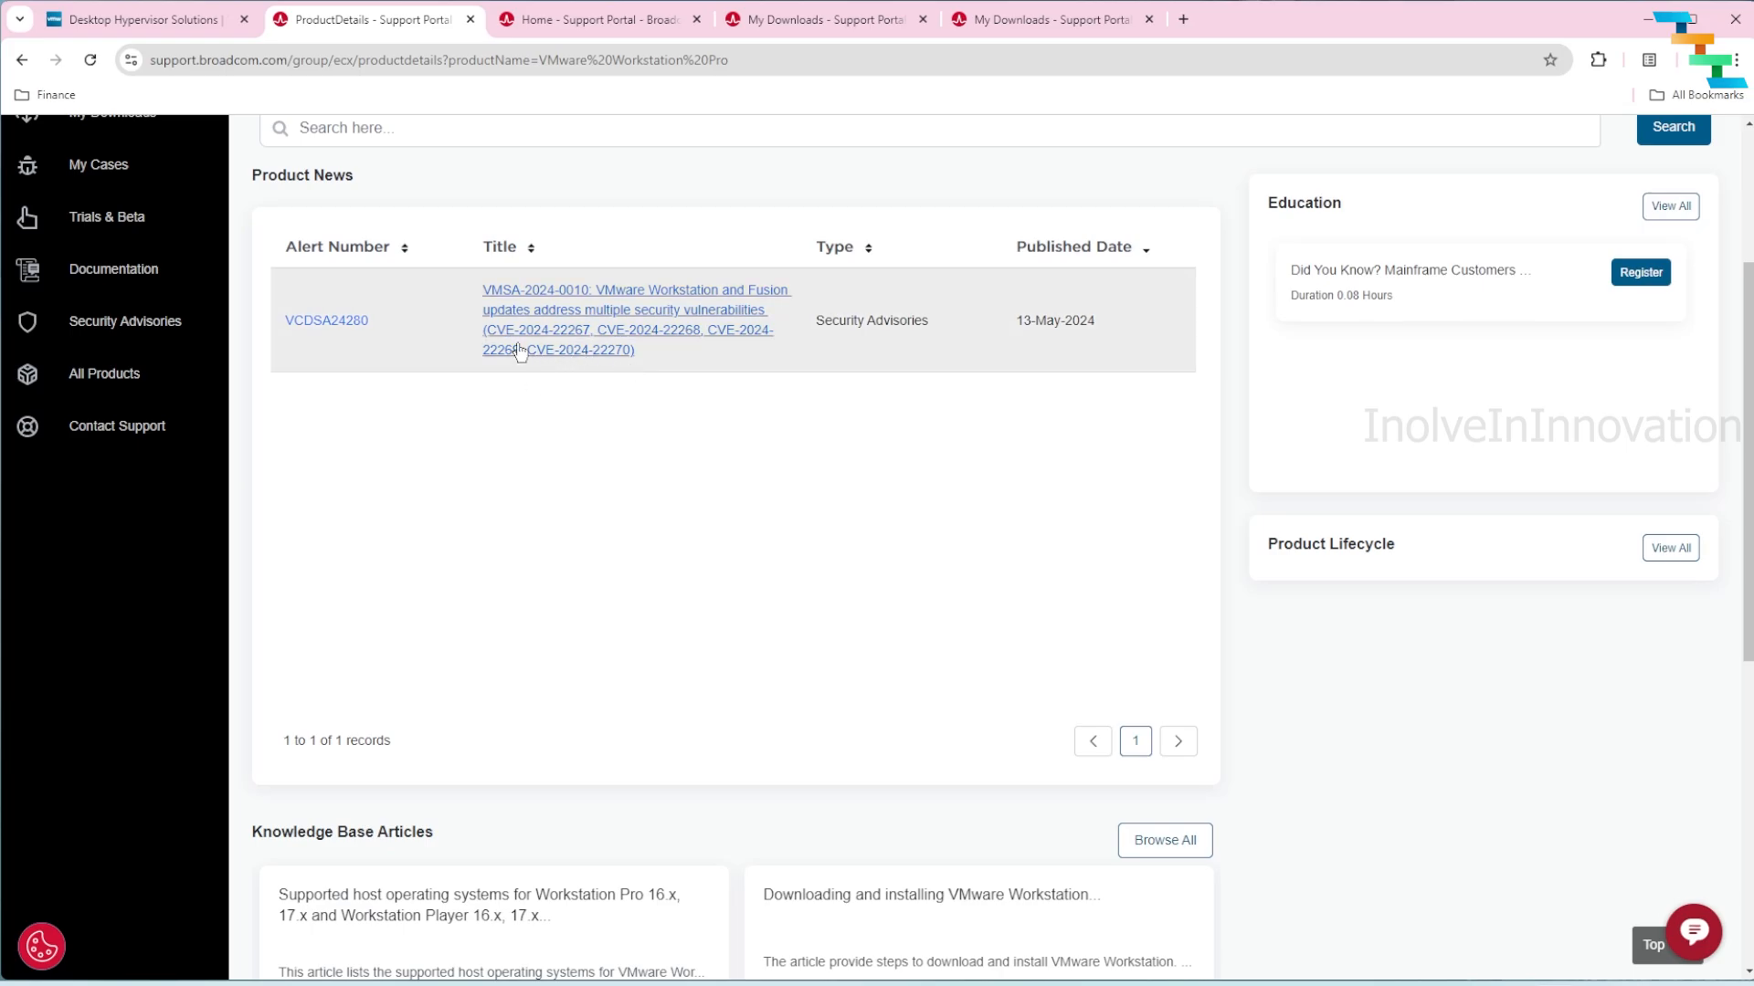
click(566, 341)
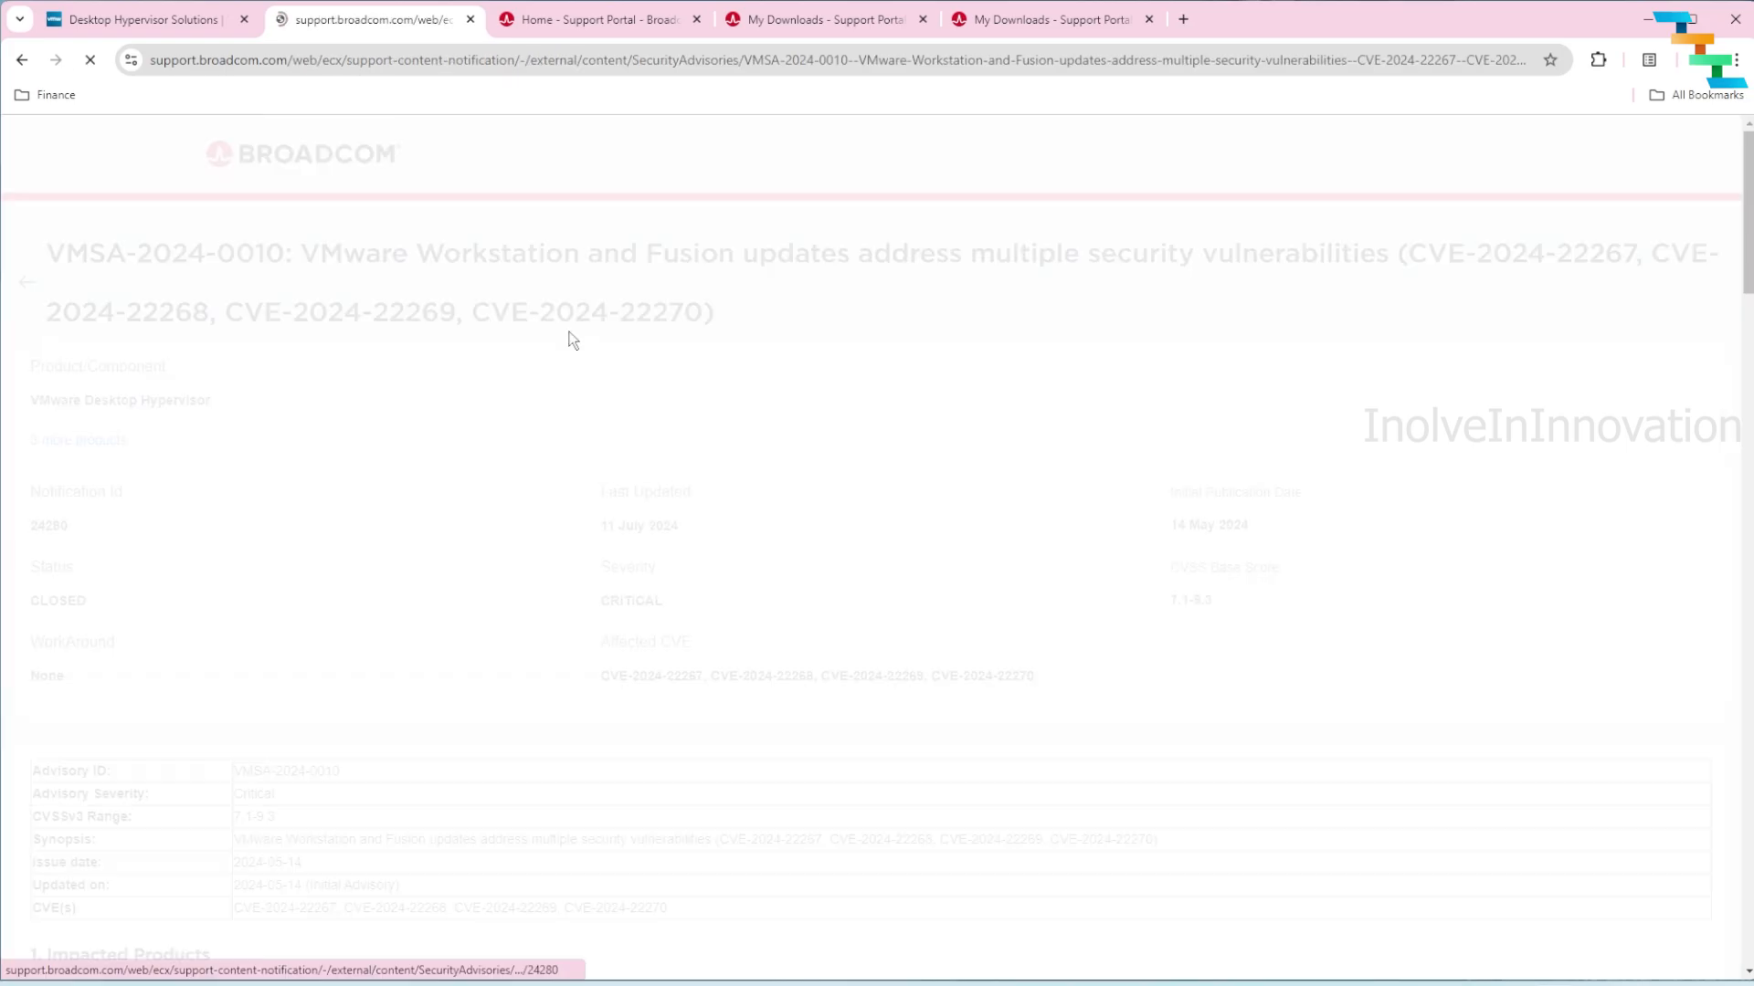
scroll(552, 366, down, 10)
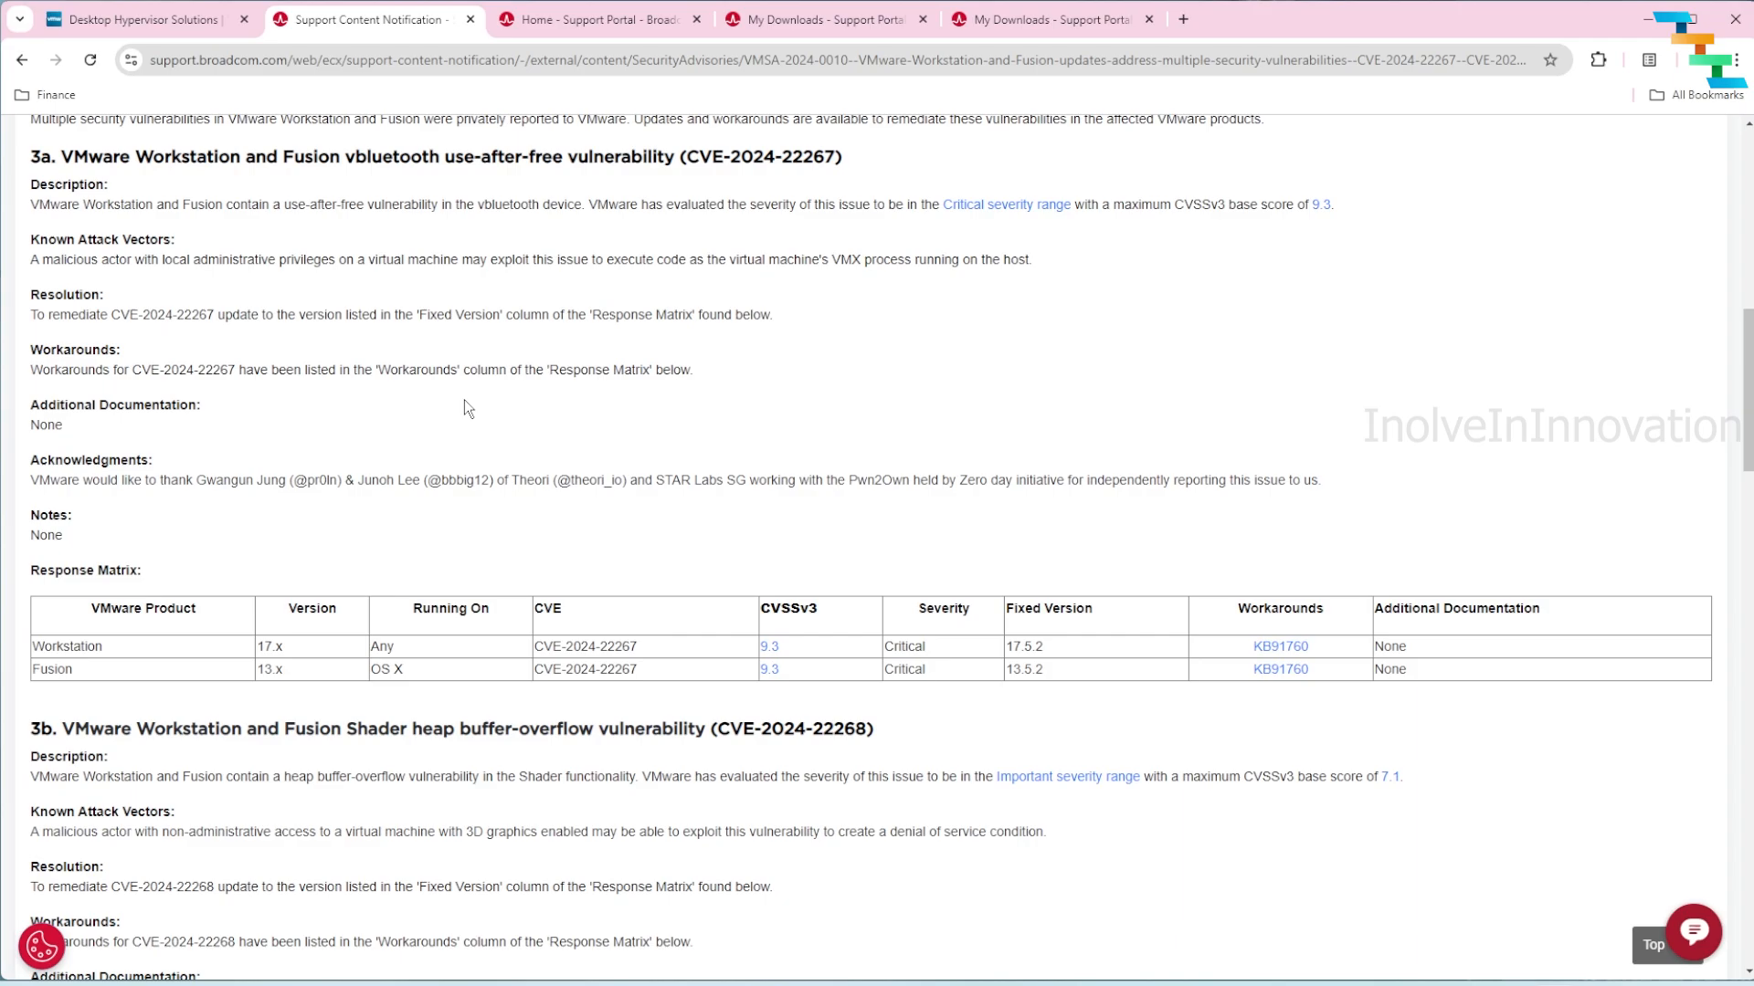
scroll(464, 402, down, 20)
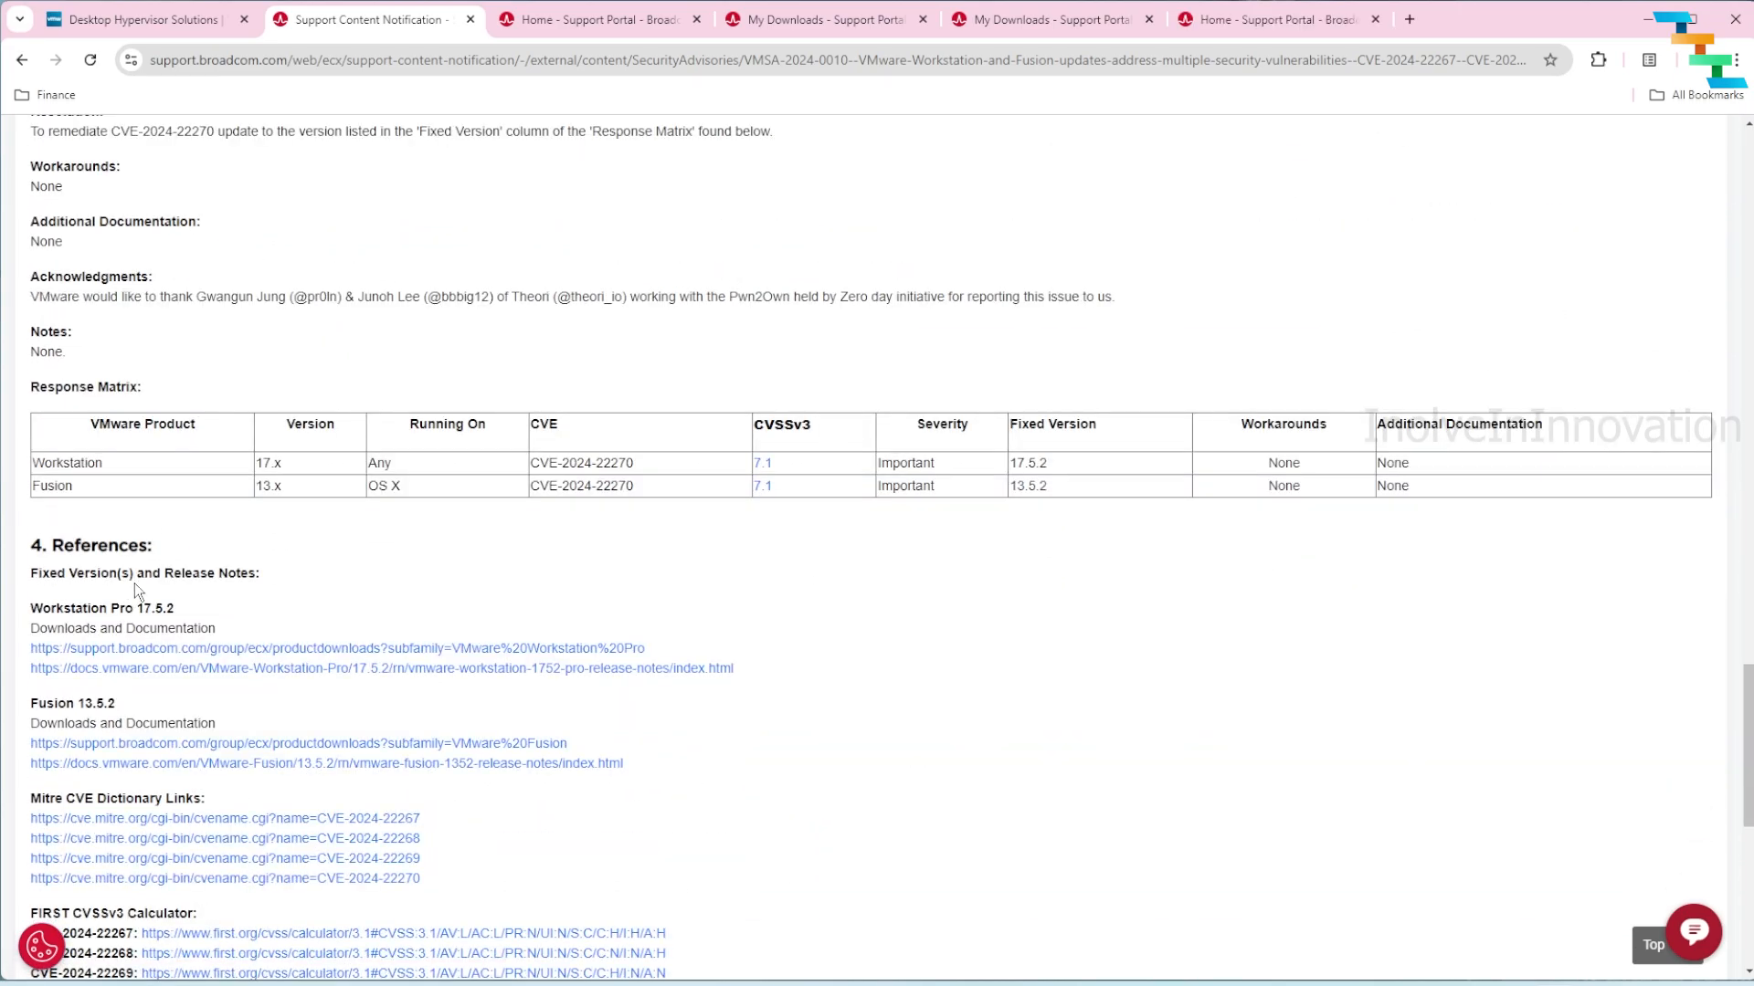
drag(175, 608, 30, 610)
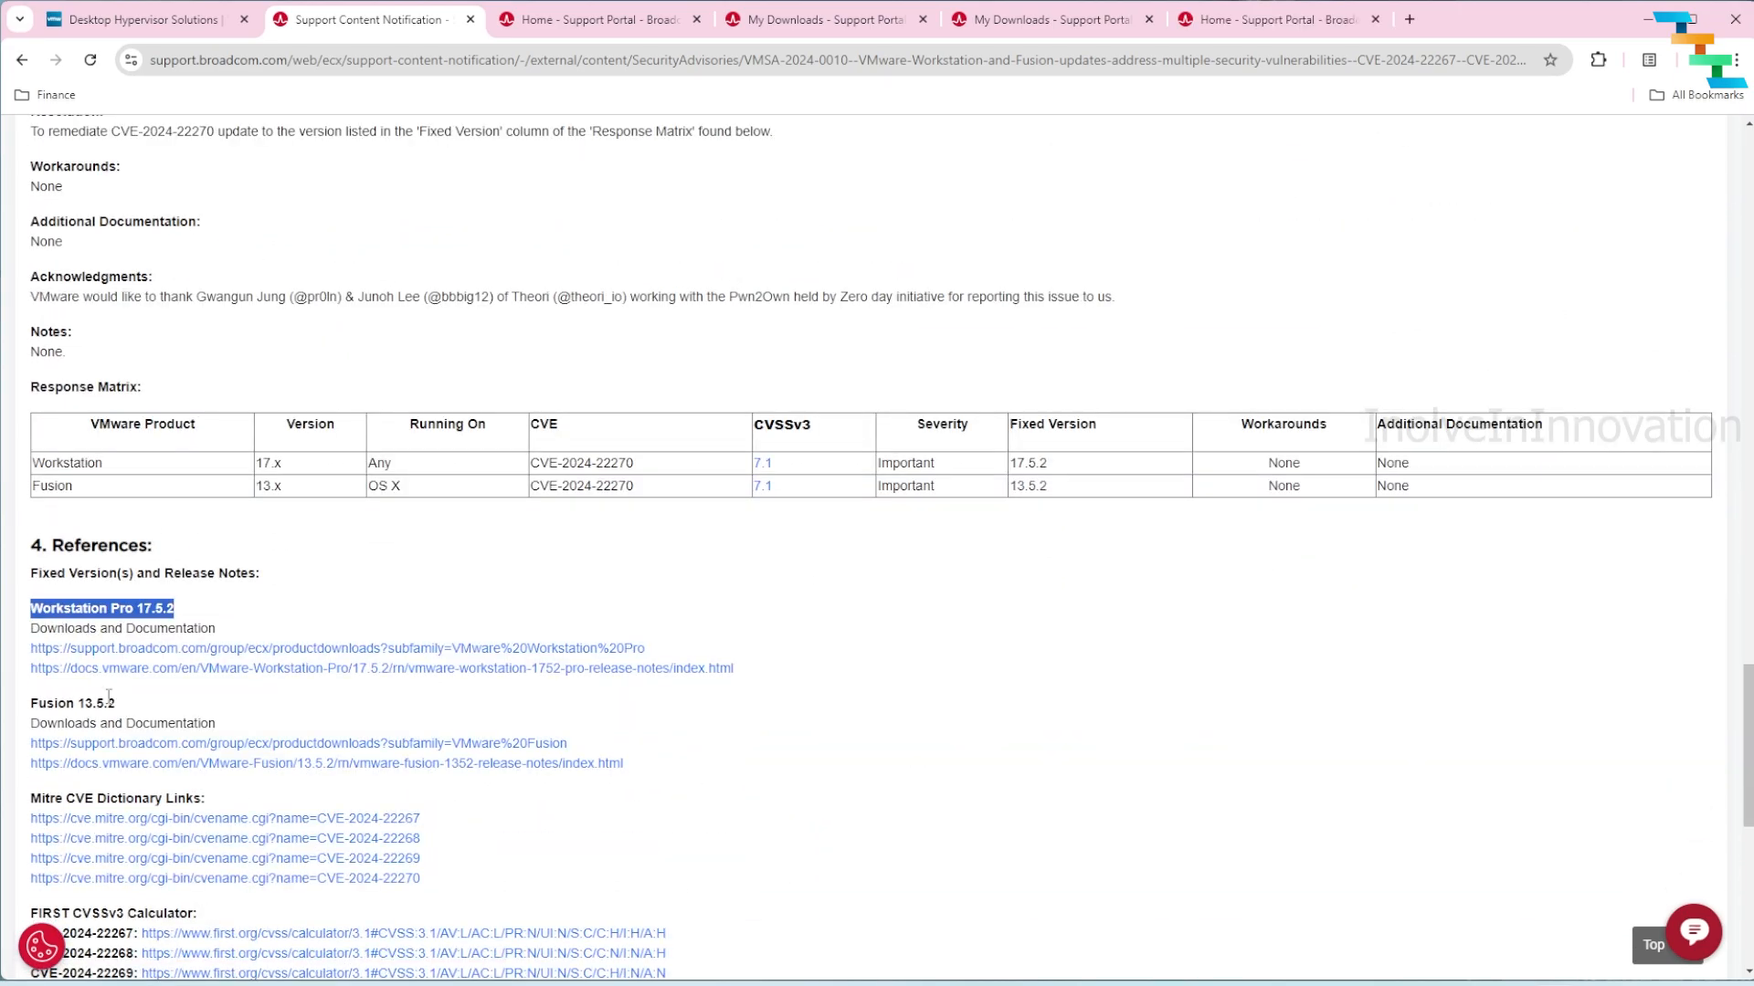
click(201, 650)
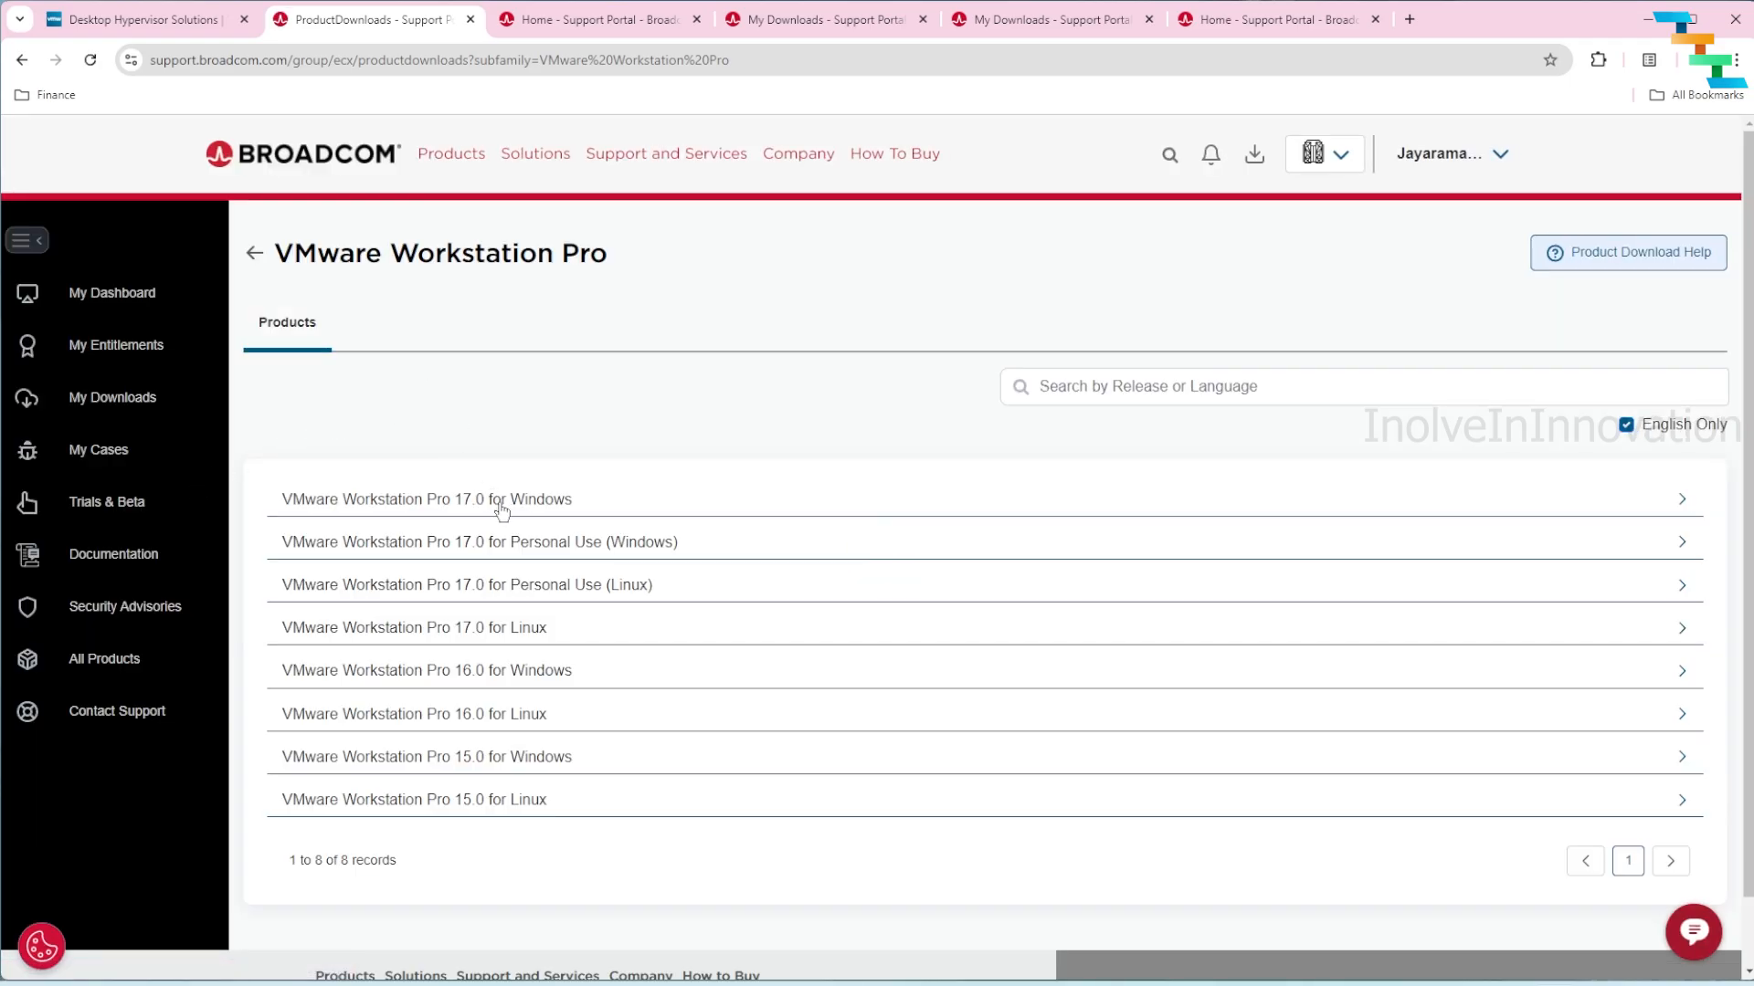
- Open Workstation Pro 17.6 Personal Use (Windows) files, accept the terms, and start downloading
click(568, 548)
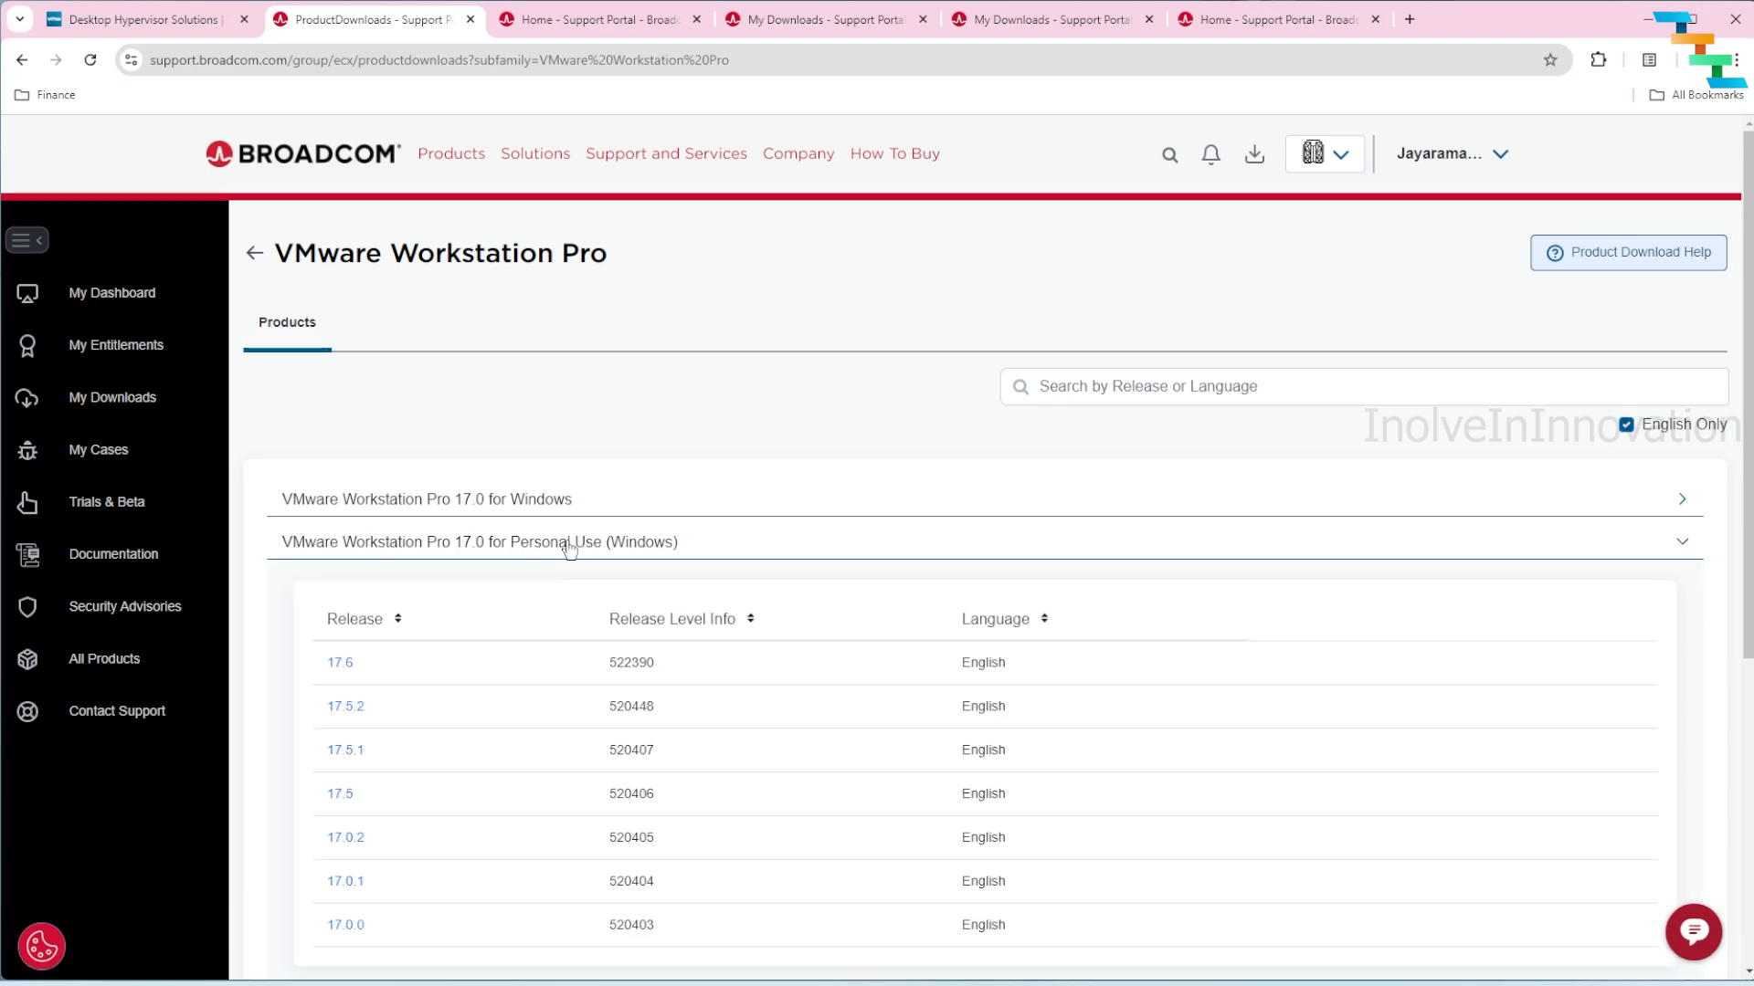
scroll(439, 621, down, 2)
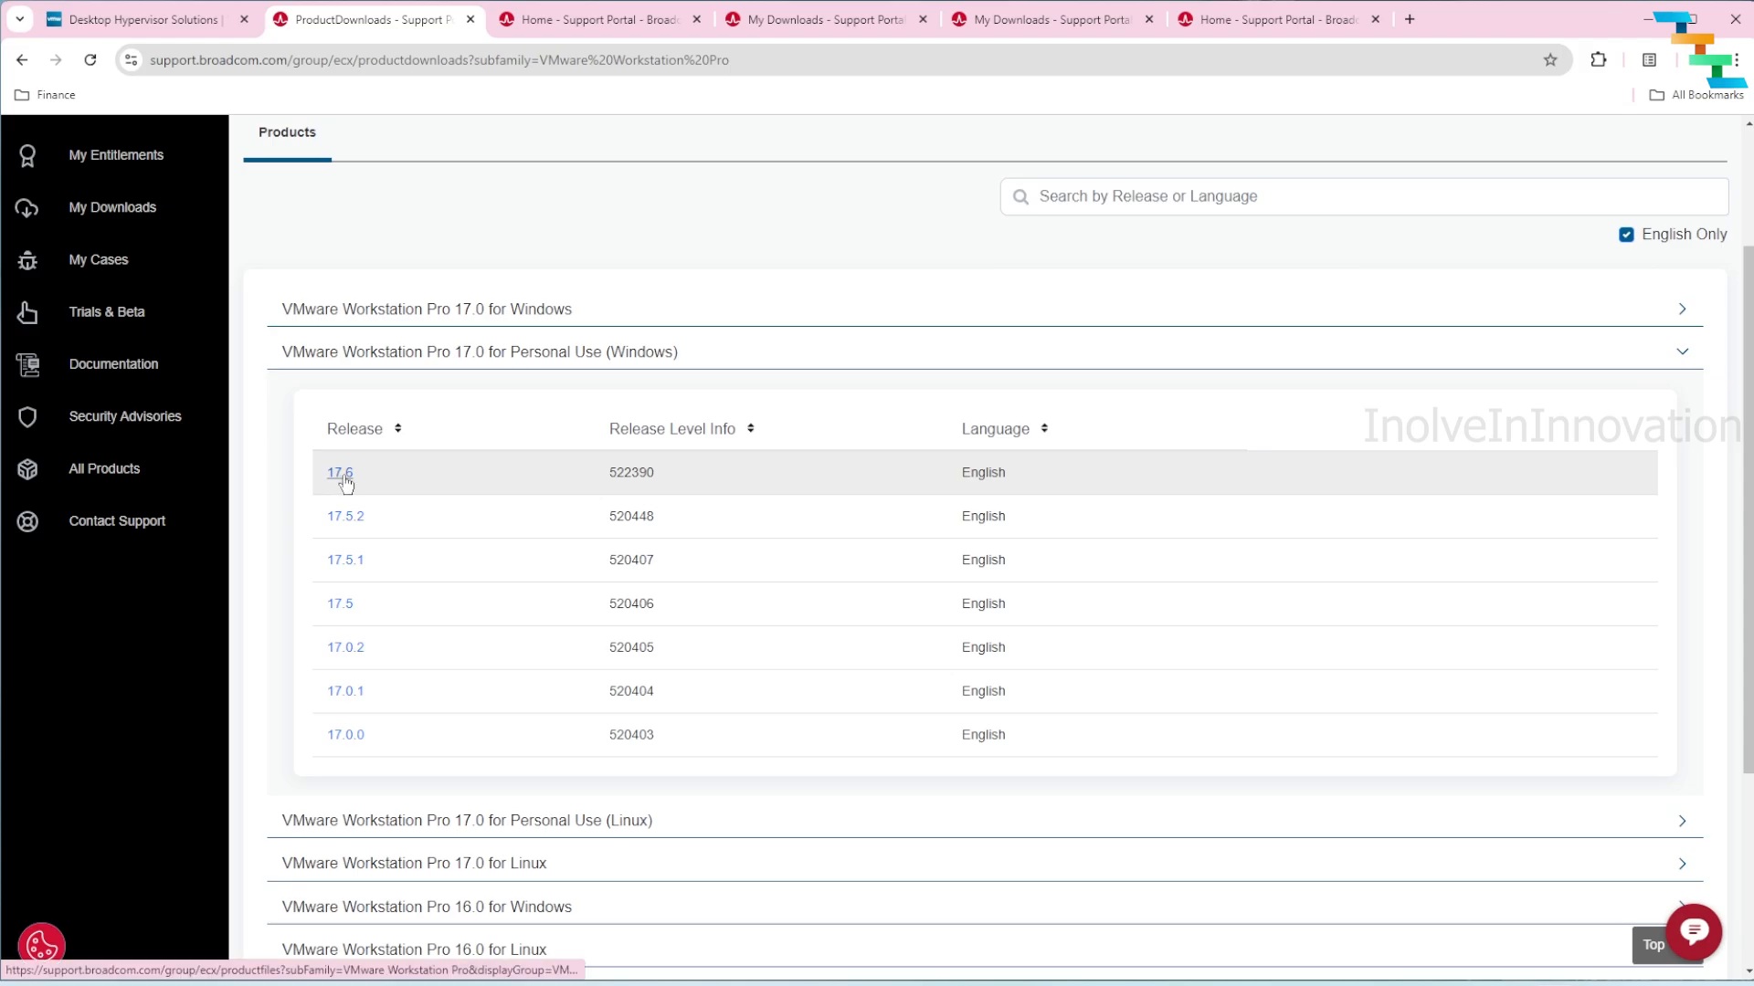
click(343, 474)
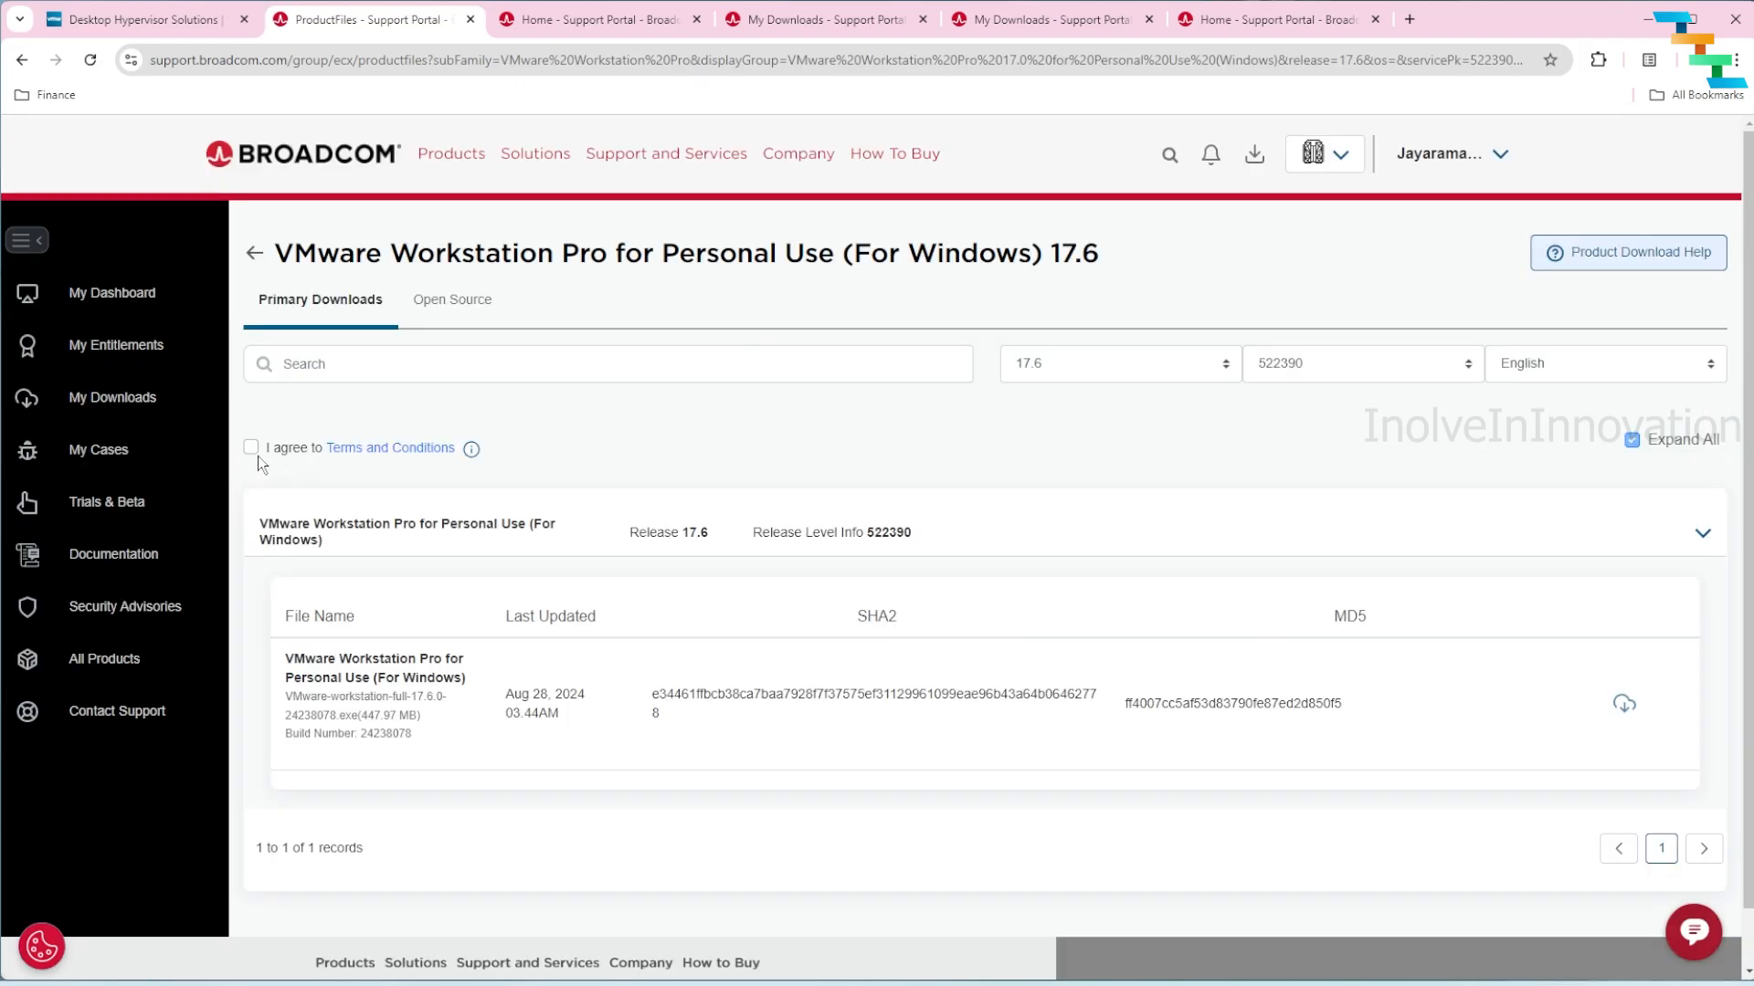
click(256, 453)
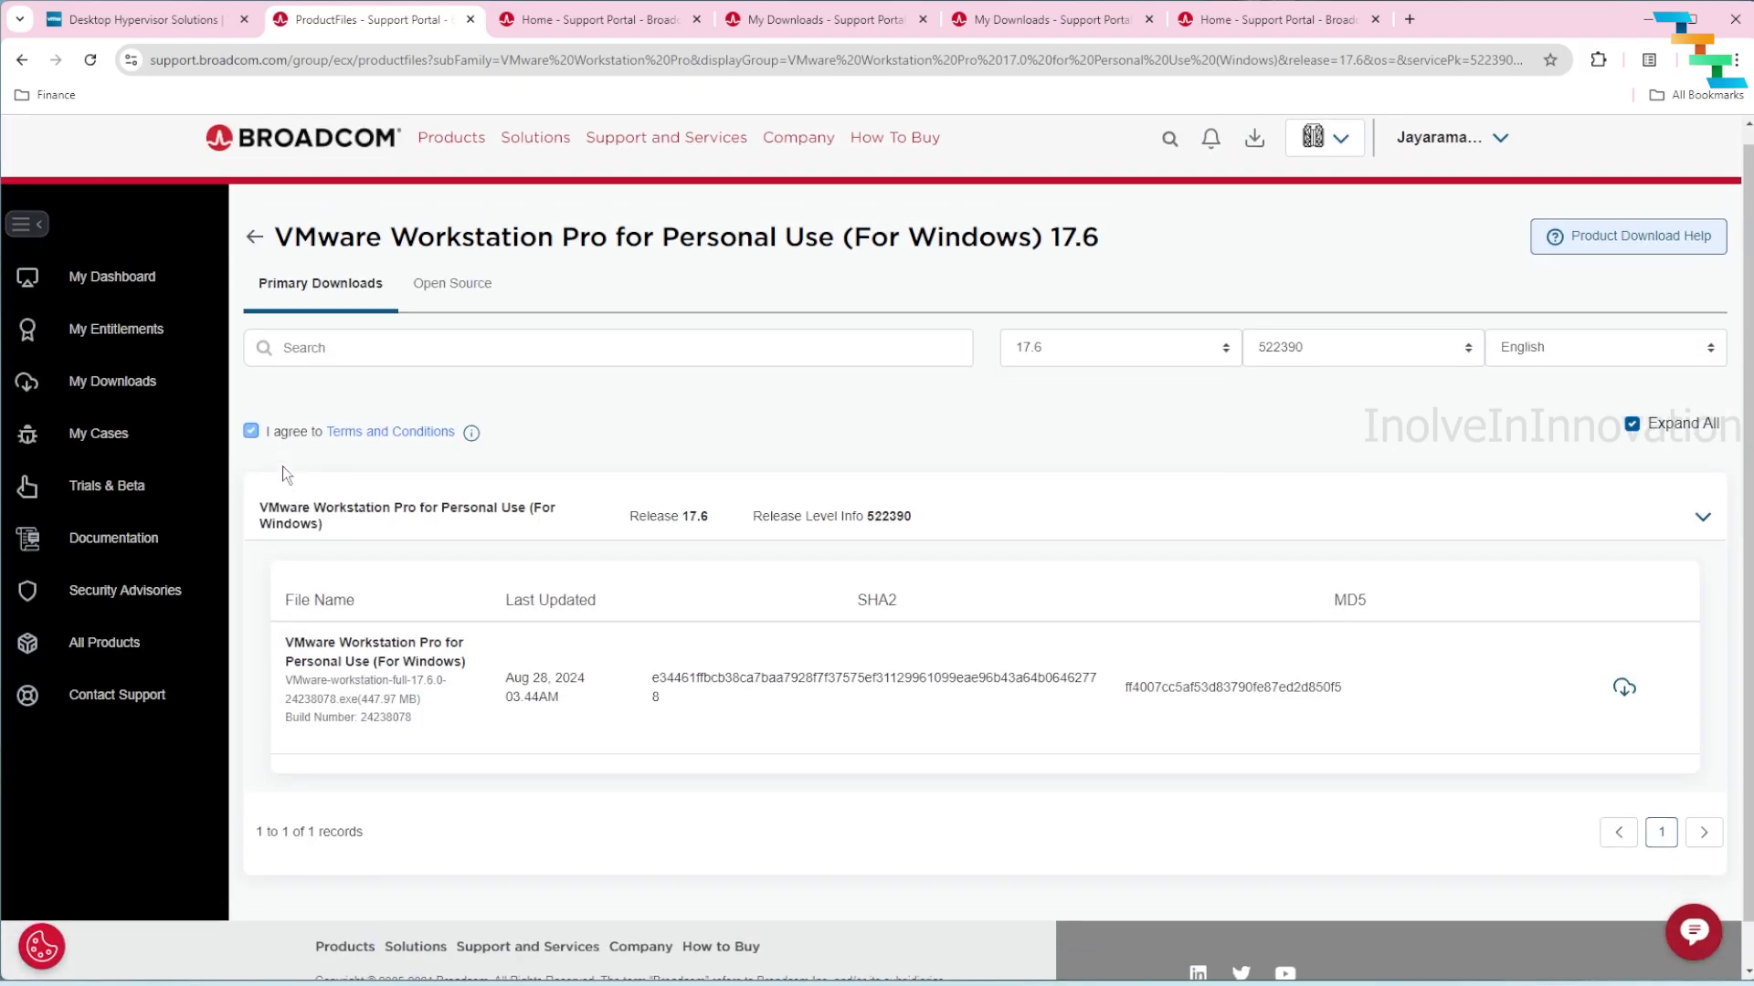
scroll(282, 465, down, 1)
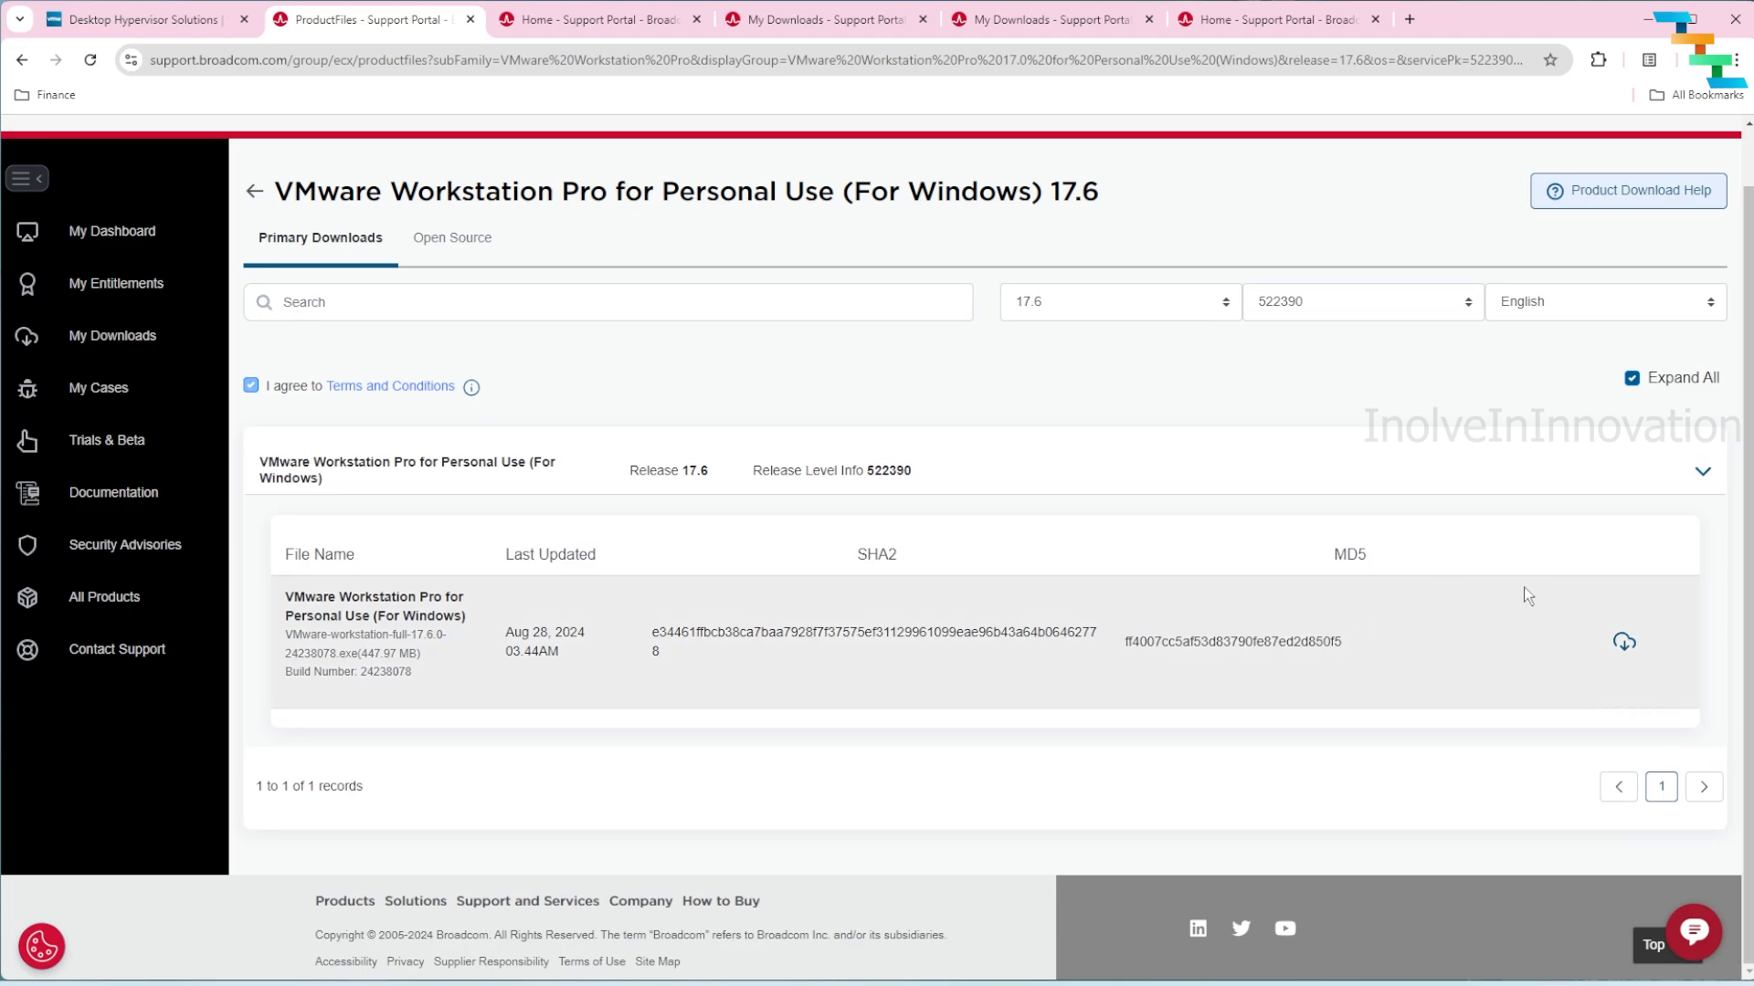
click(1627, 644)
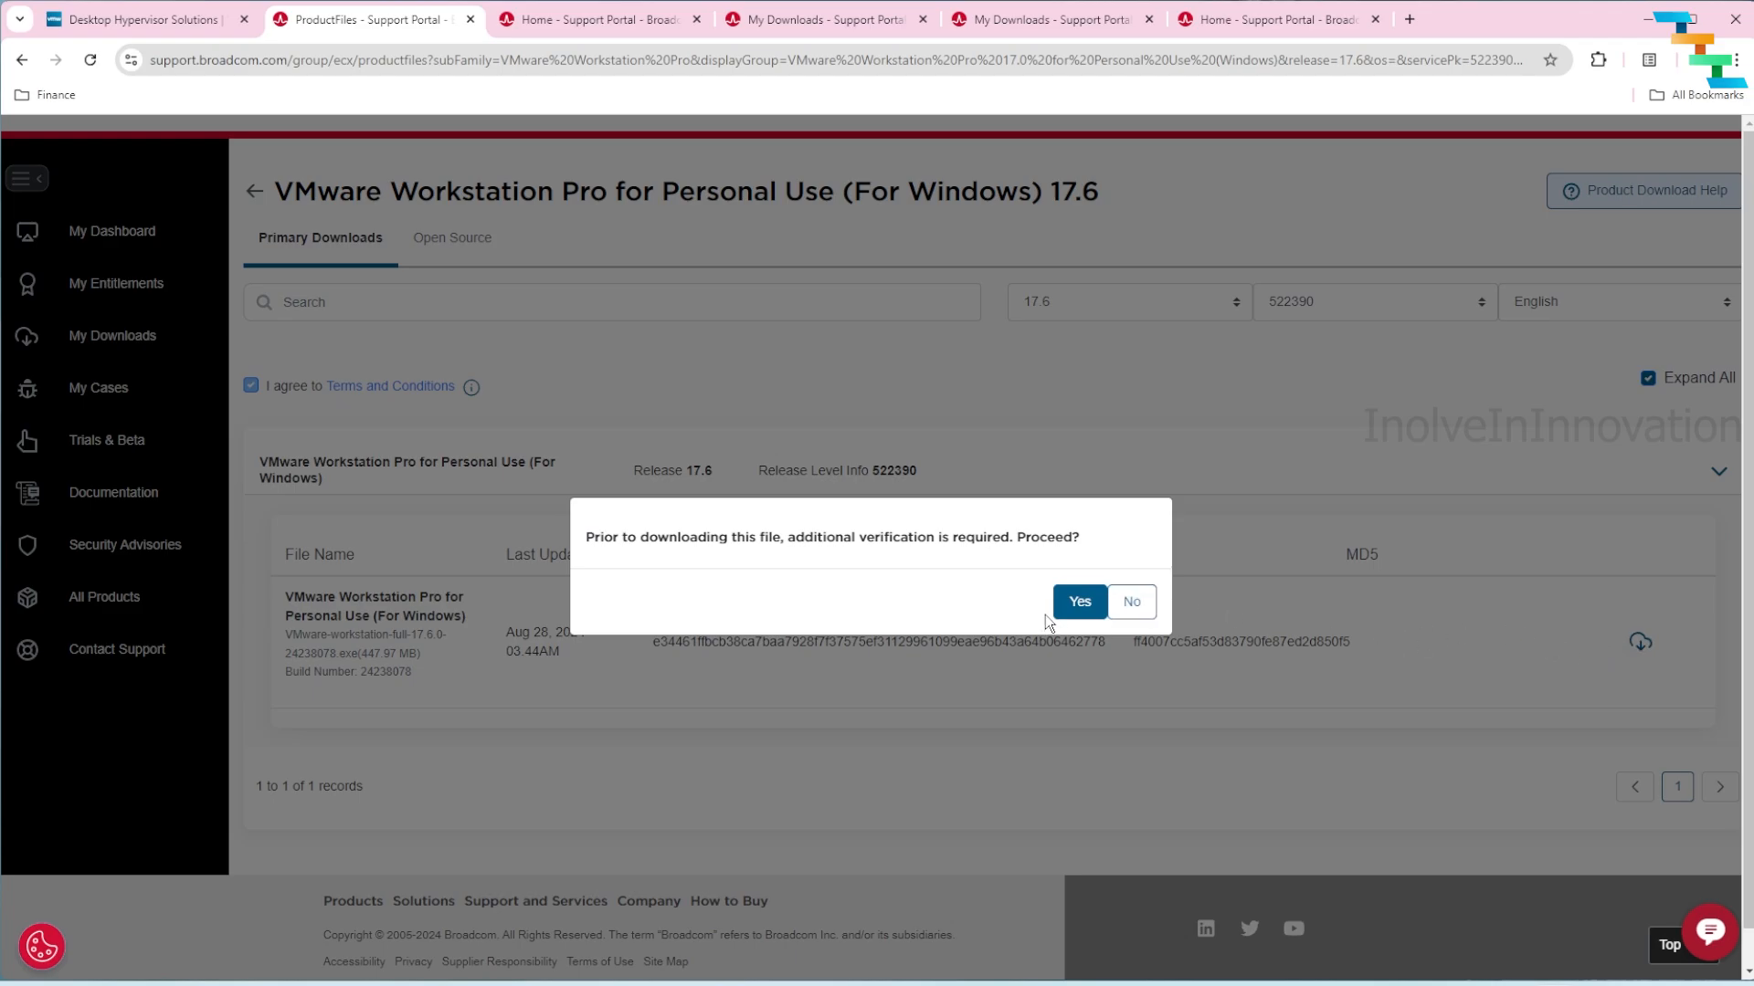
- Submit trade compliance verification and download VMware-workstation-full-17.6.0-24238078.exe, checking its progress
click(1078, 602)
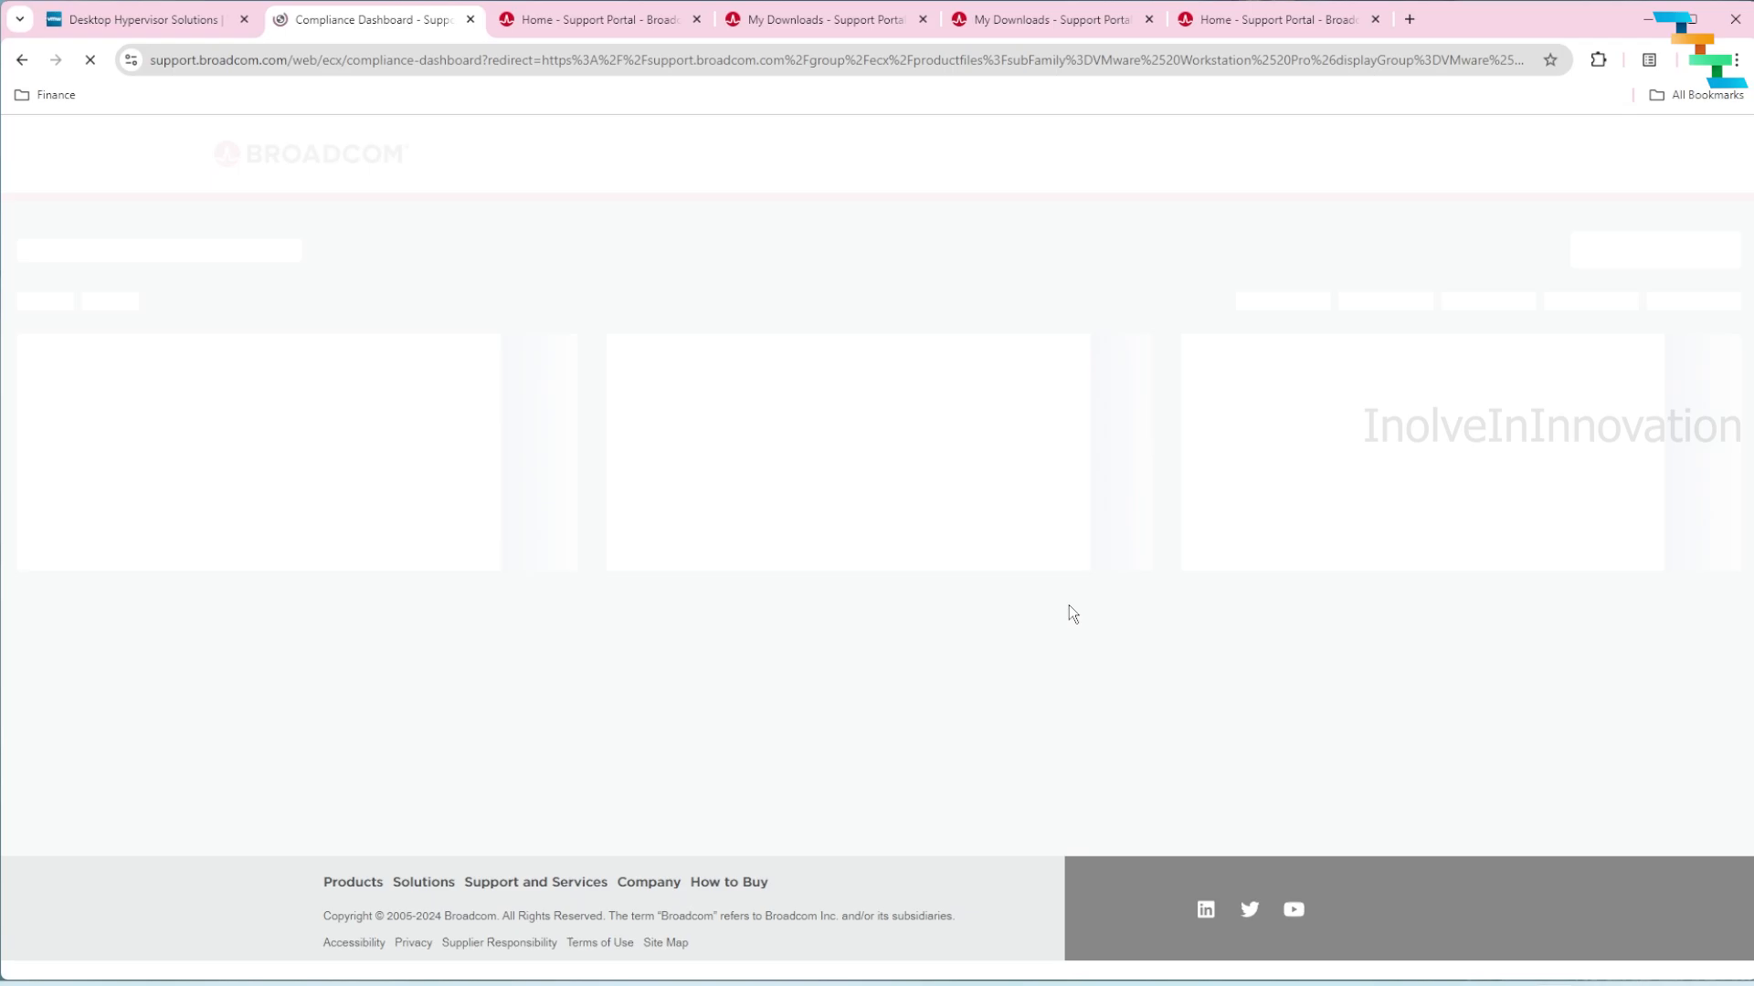
click(1683, 630)
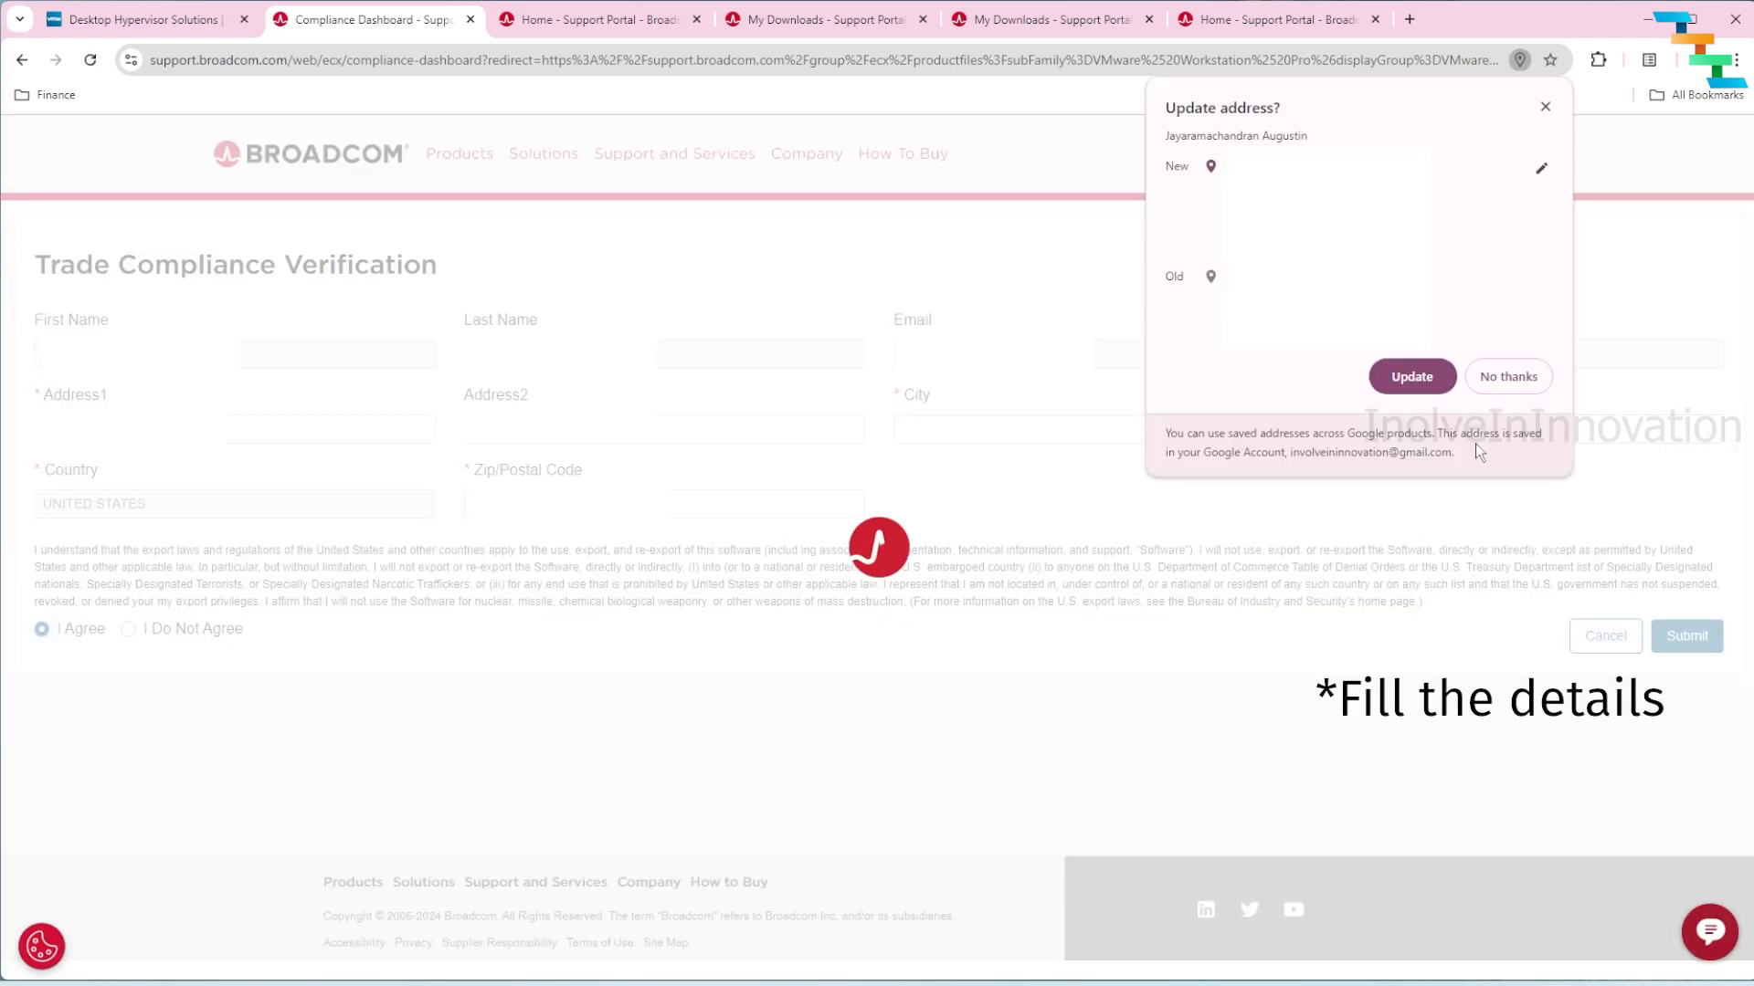
click(1446, 386)
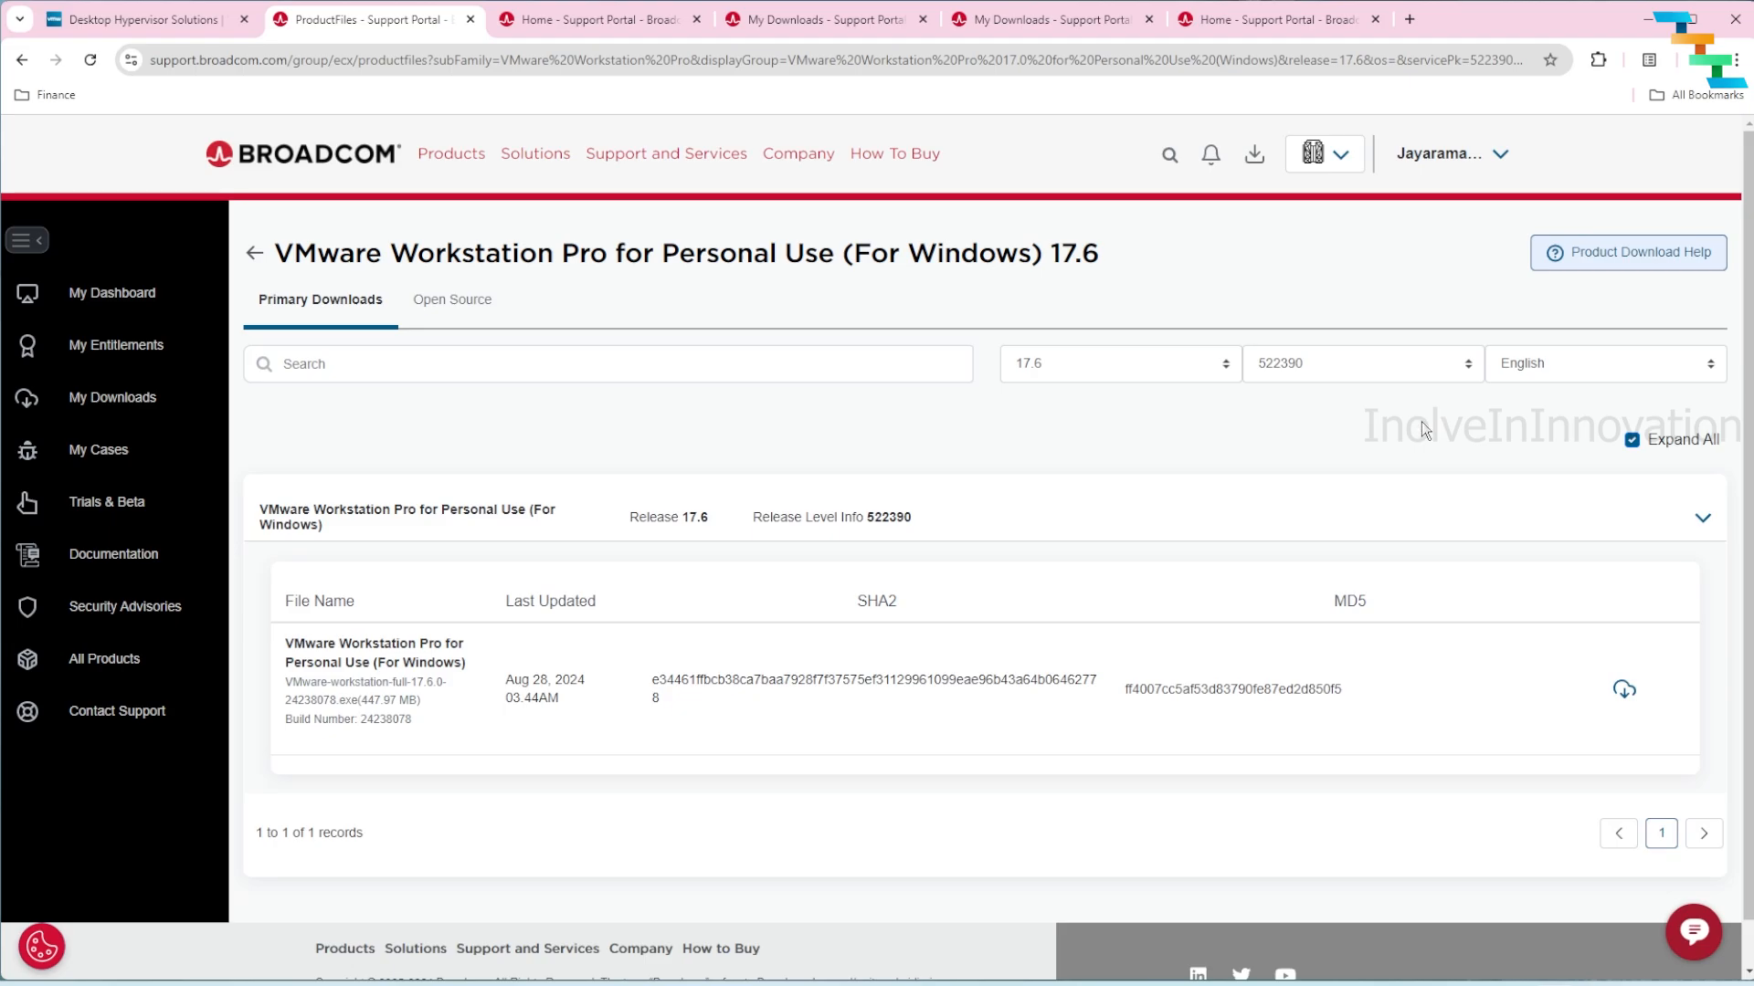
scroll(1421, 420, down, 1)
click(1626, 643)
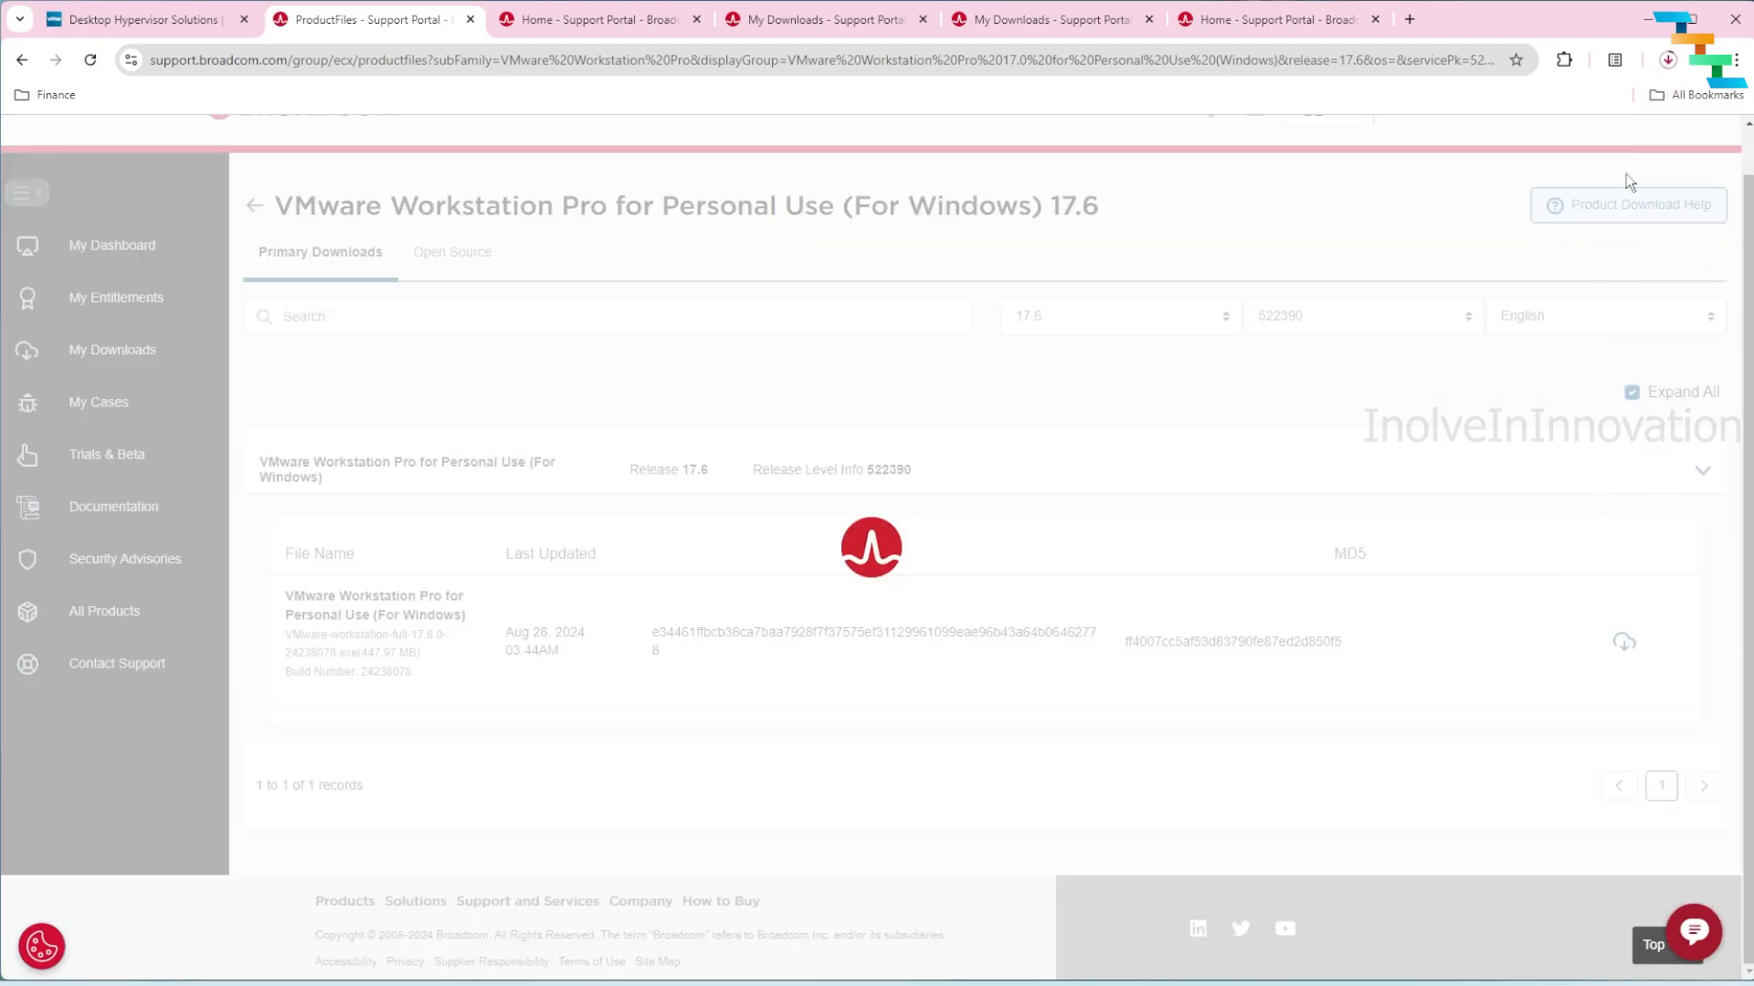
click(1664, 66)
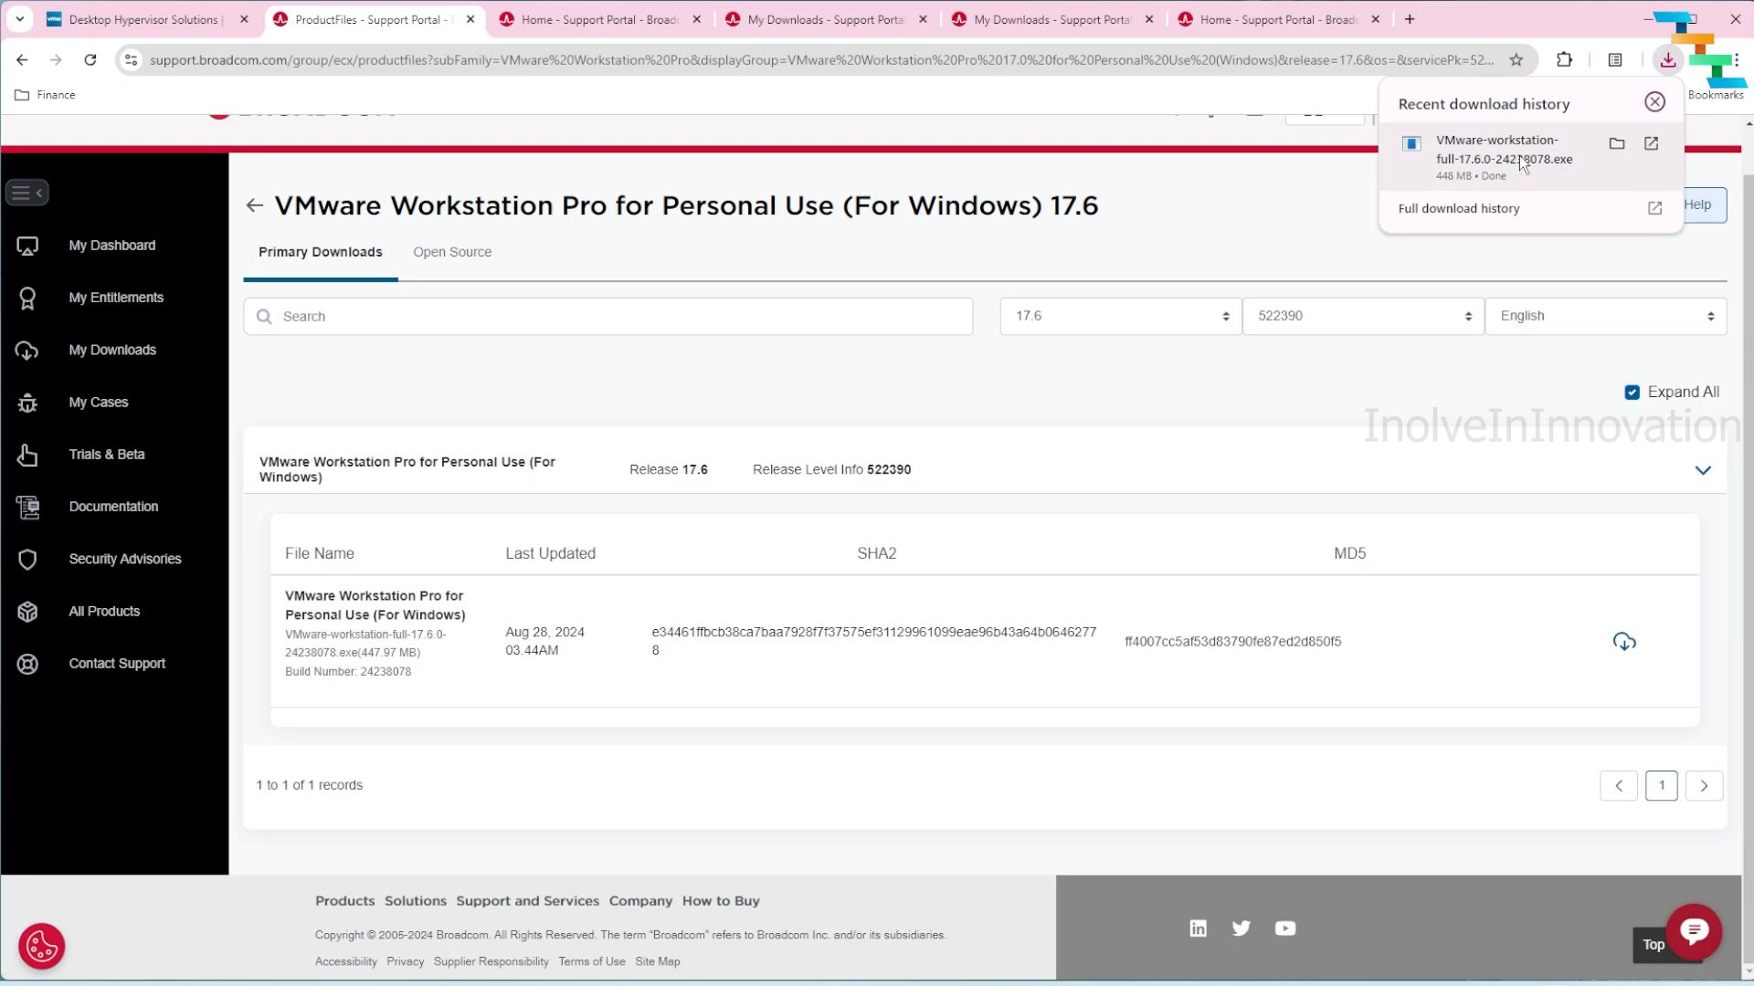
- Run the installer, accept the license, and let Windows Hypervisor Platform install automatically
click(1520, 155)
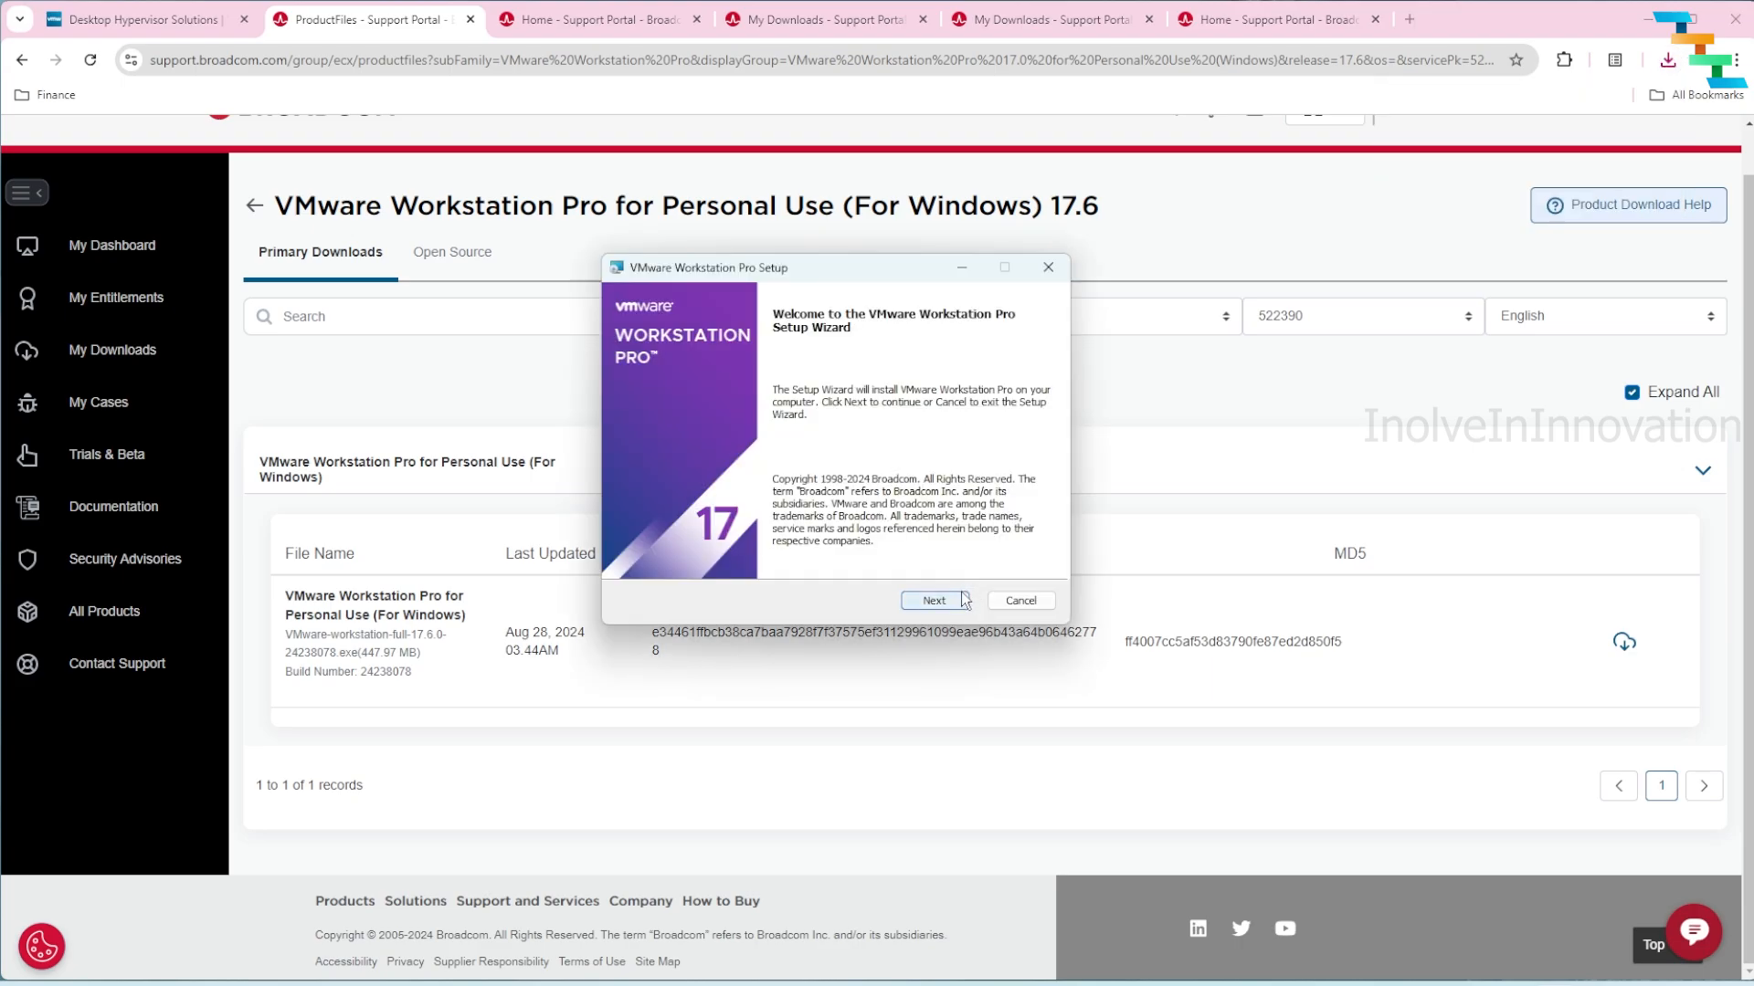
click(934, 600)
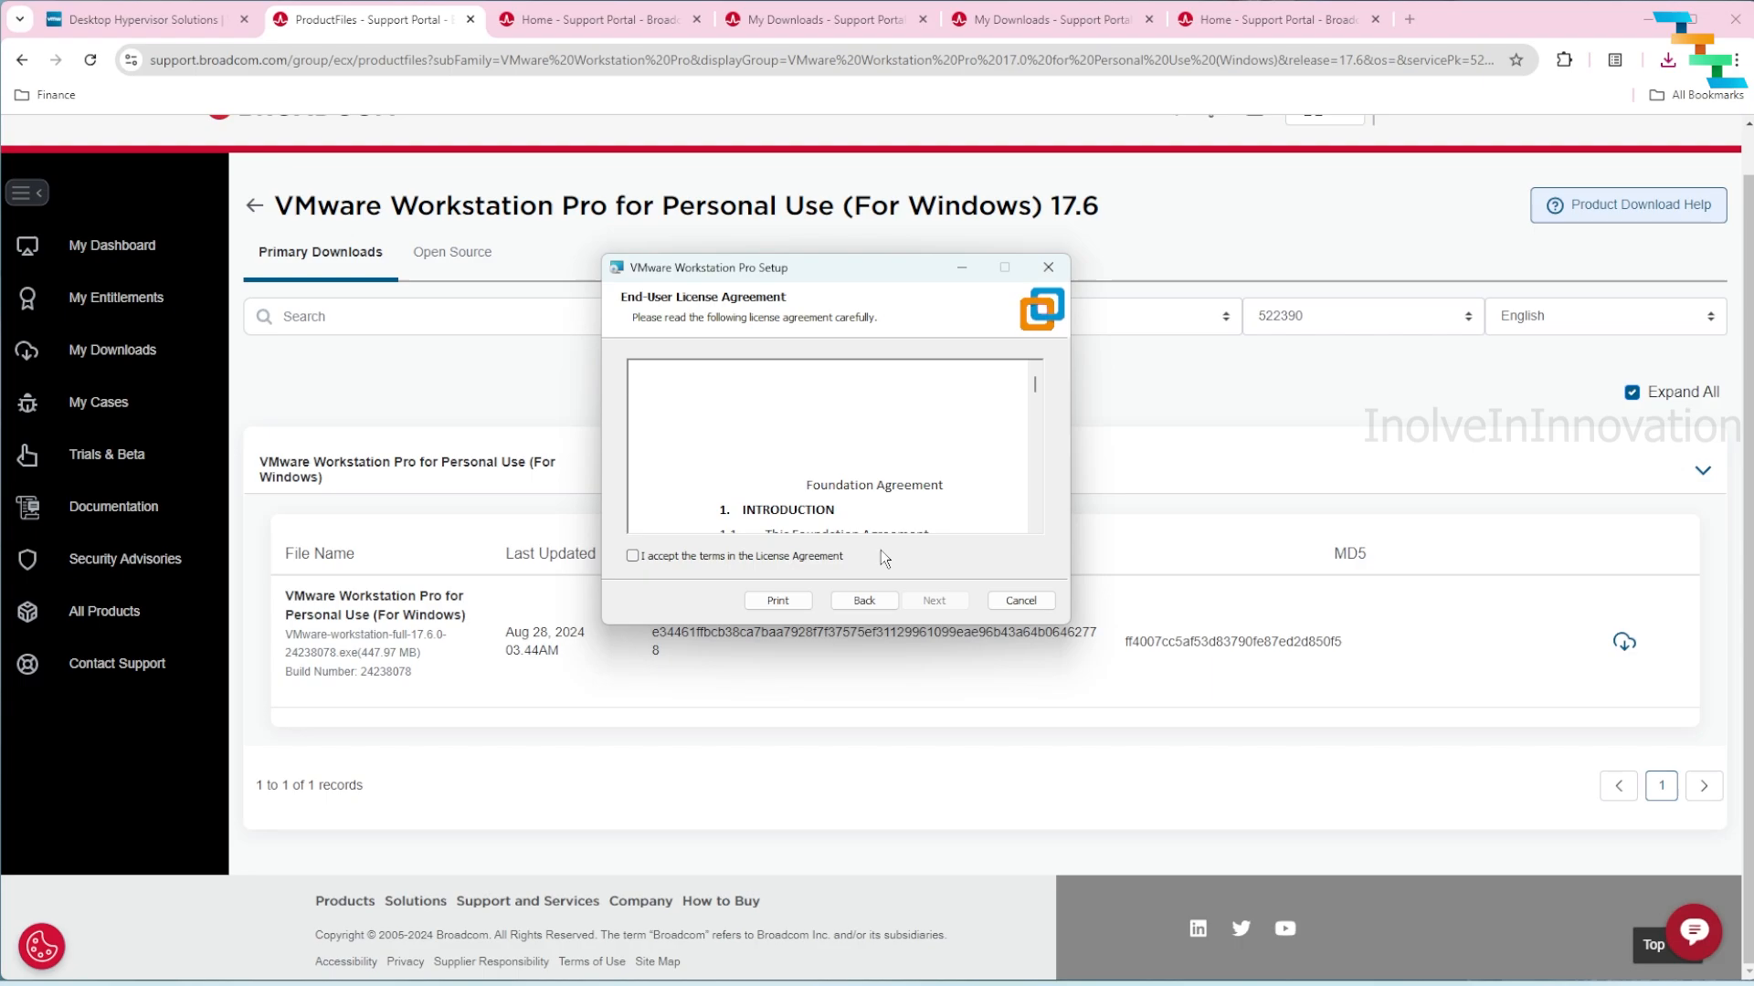
scroll(822, 493, down, 6)
click(761, 555)
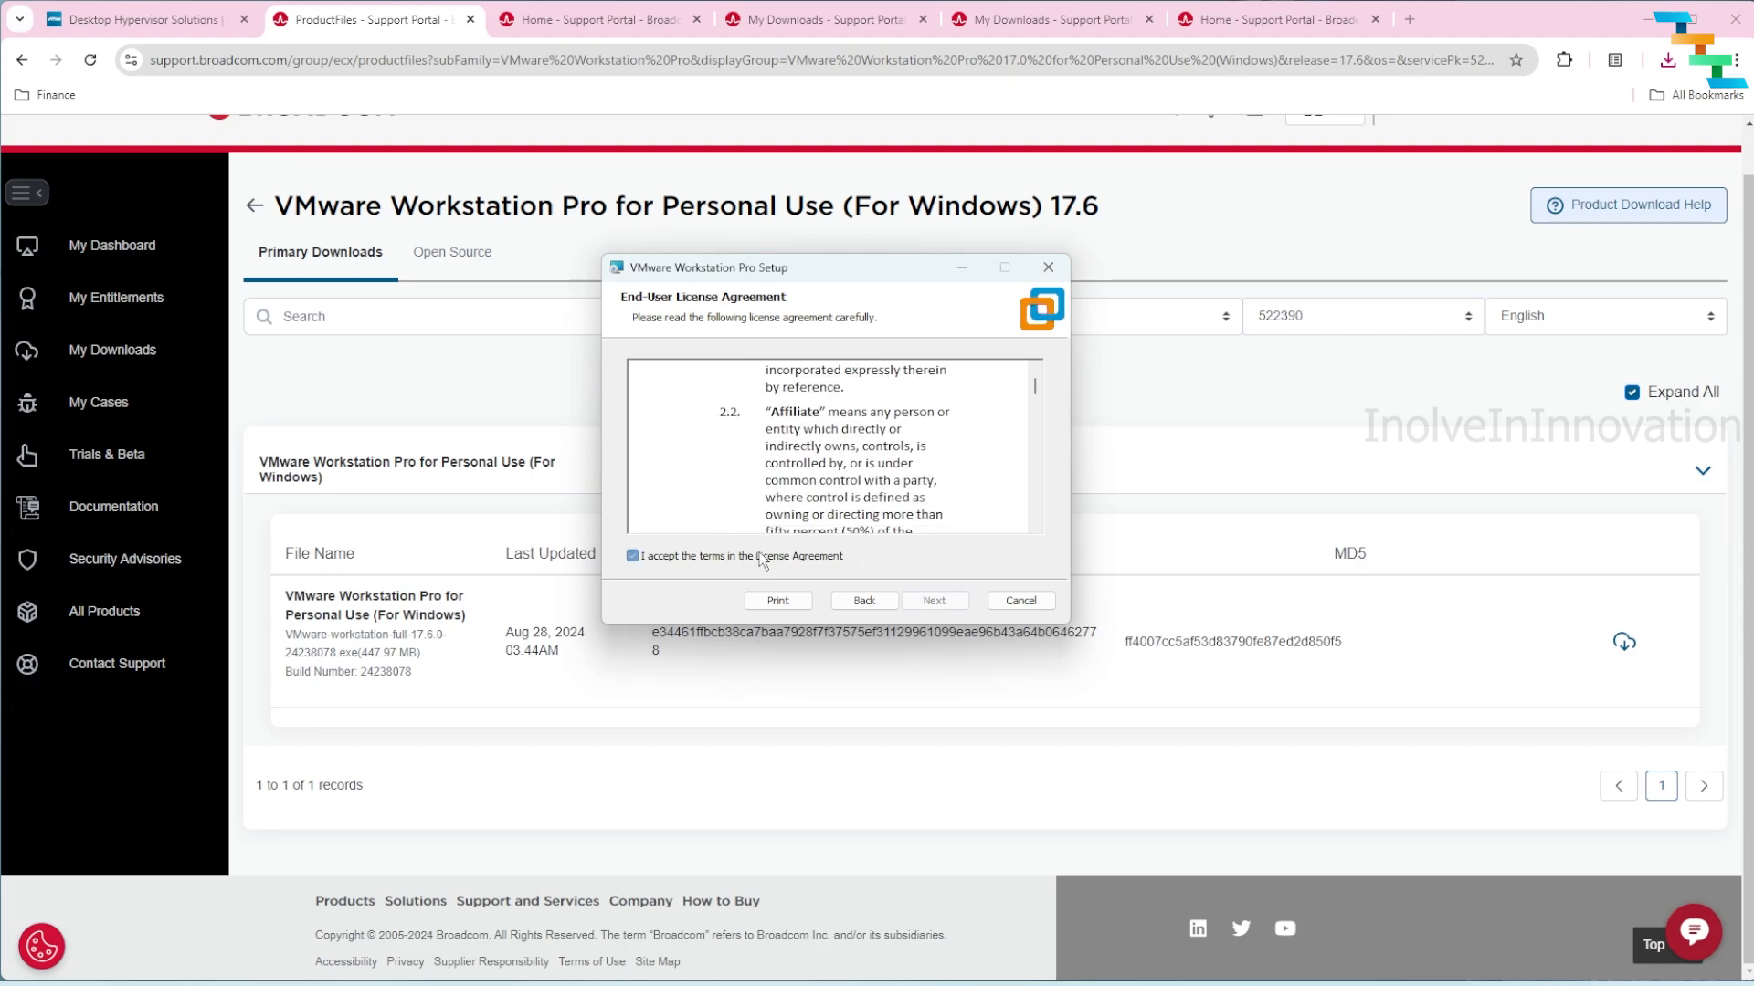
click(918, 595)
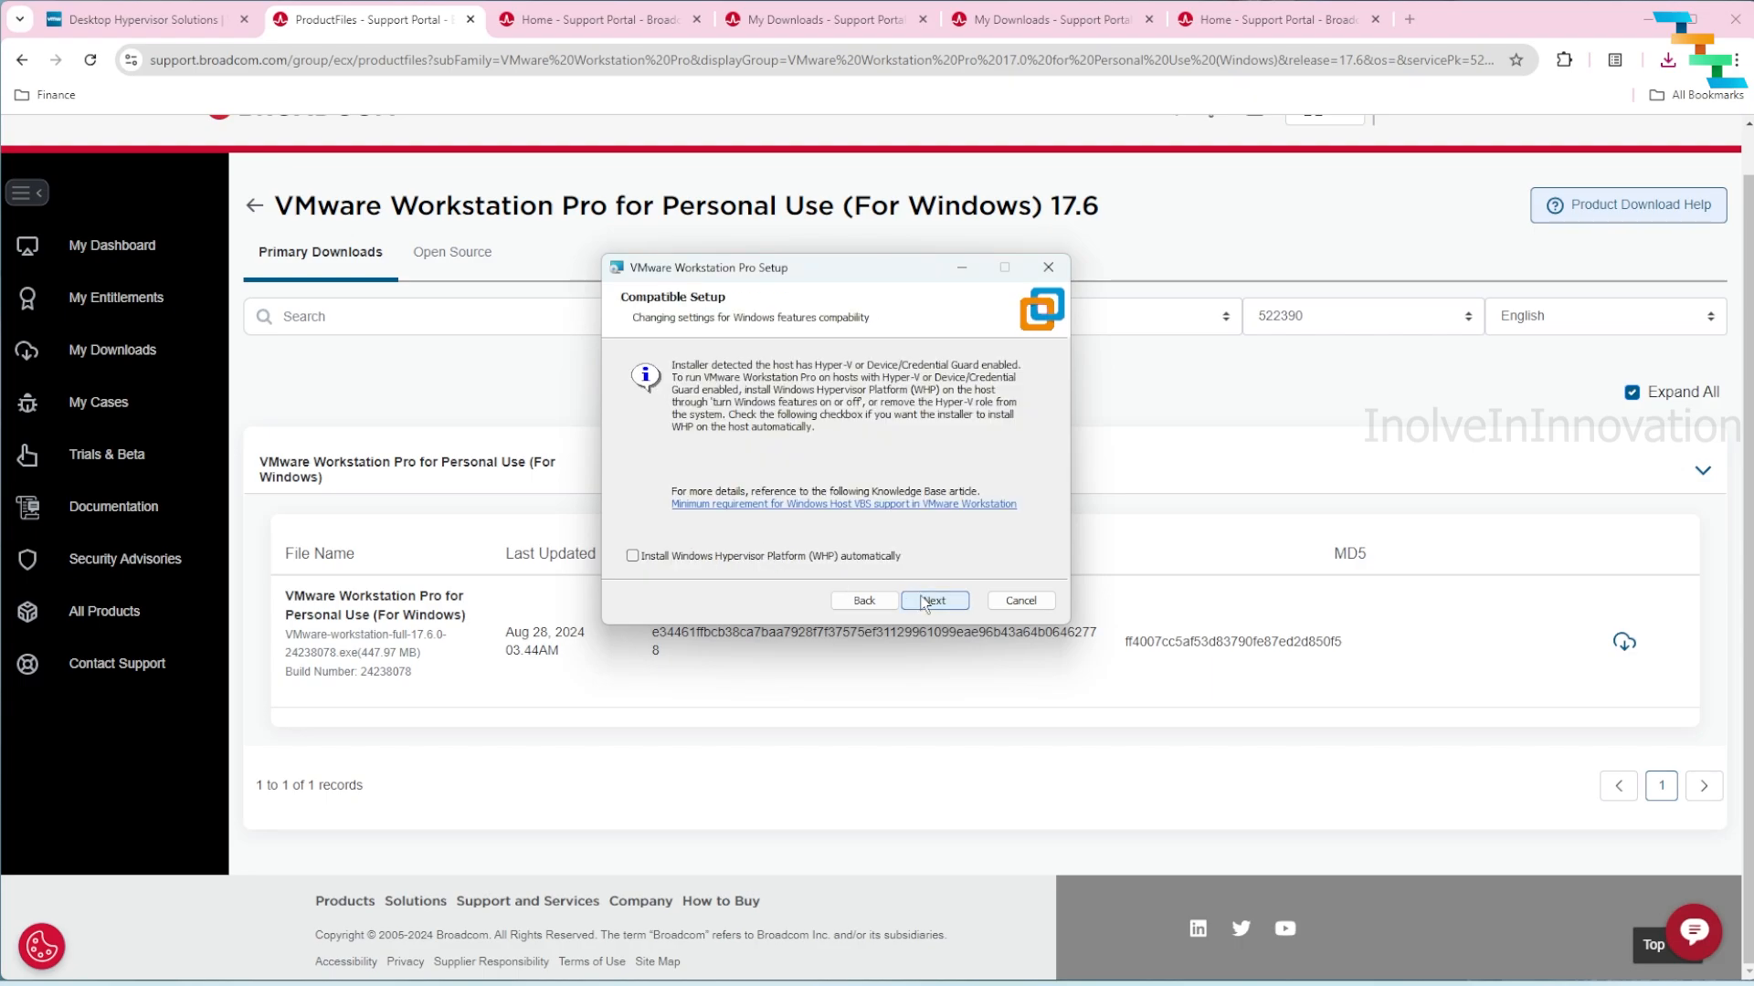
click(831, 559)
click(957, 602)
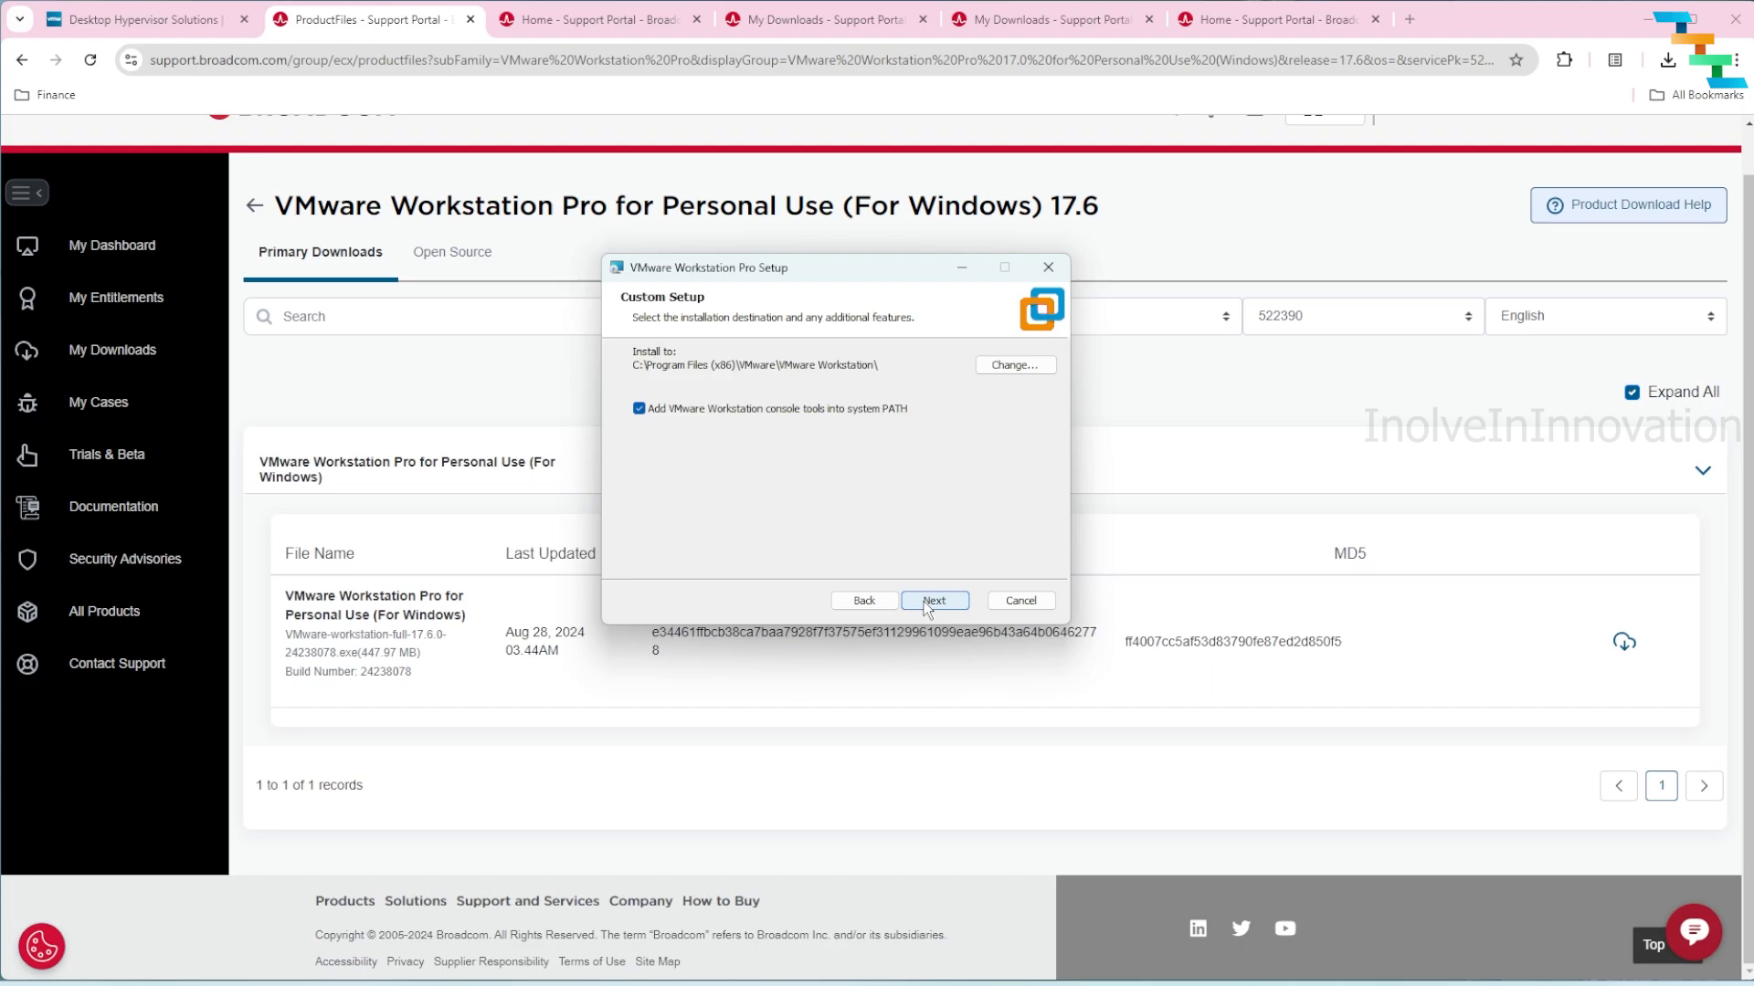
- Keep the default location, experience settings and both shortcuts, then install and exit setup
click(924, 601)
click(924, 601)
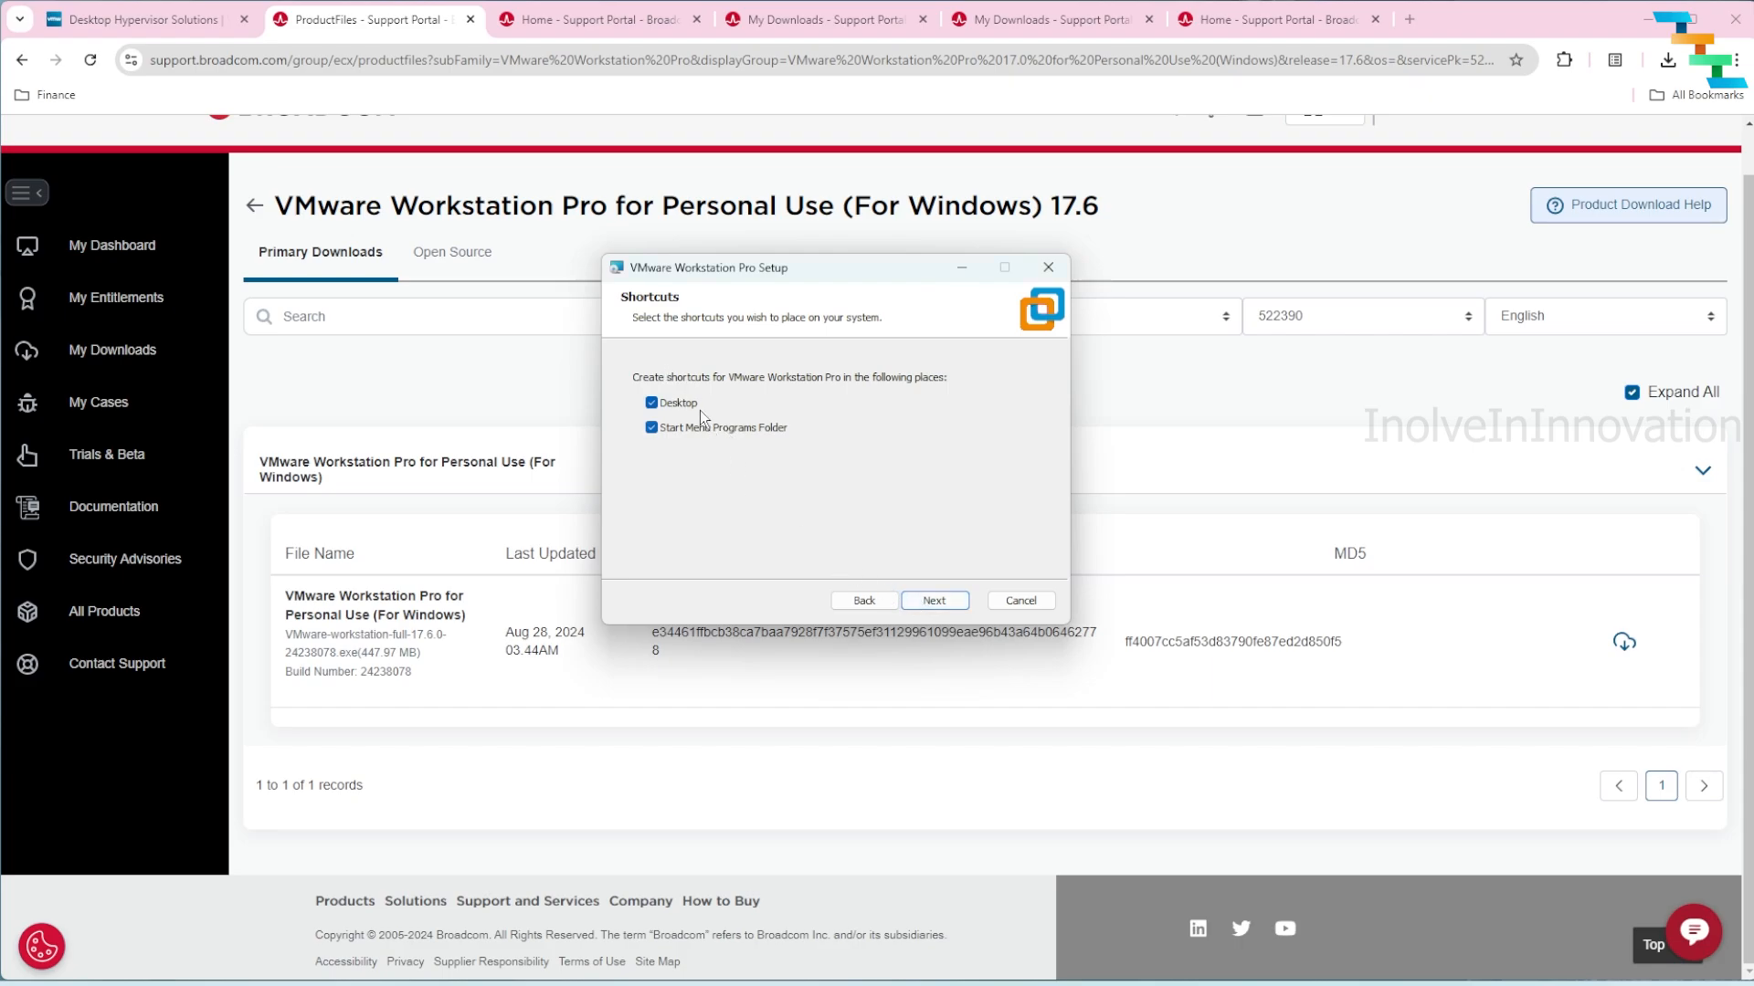
click(957, 599)
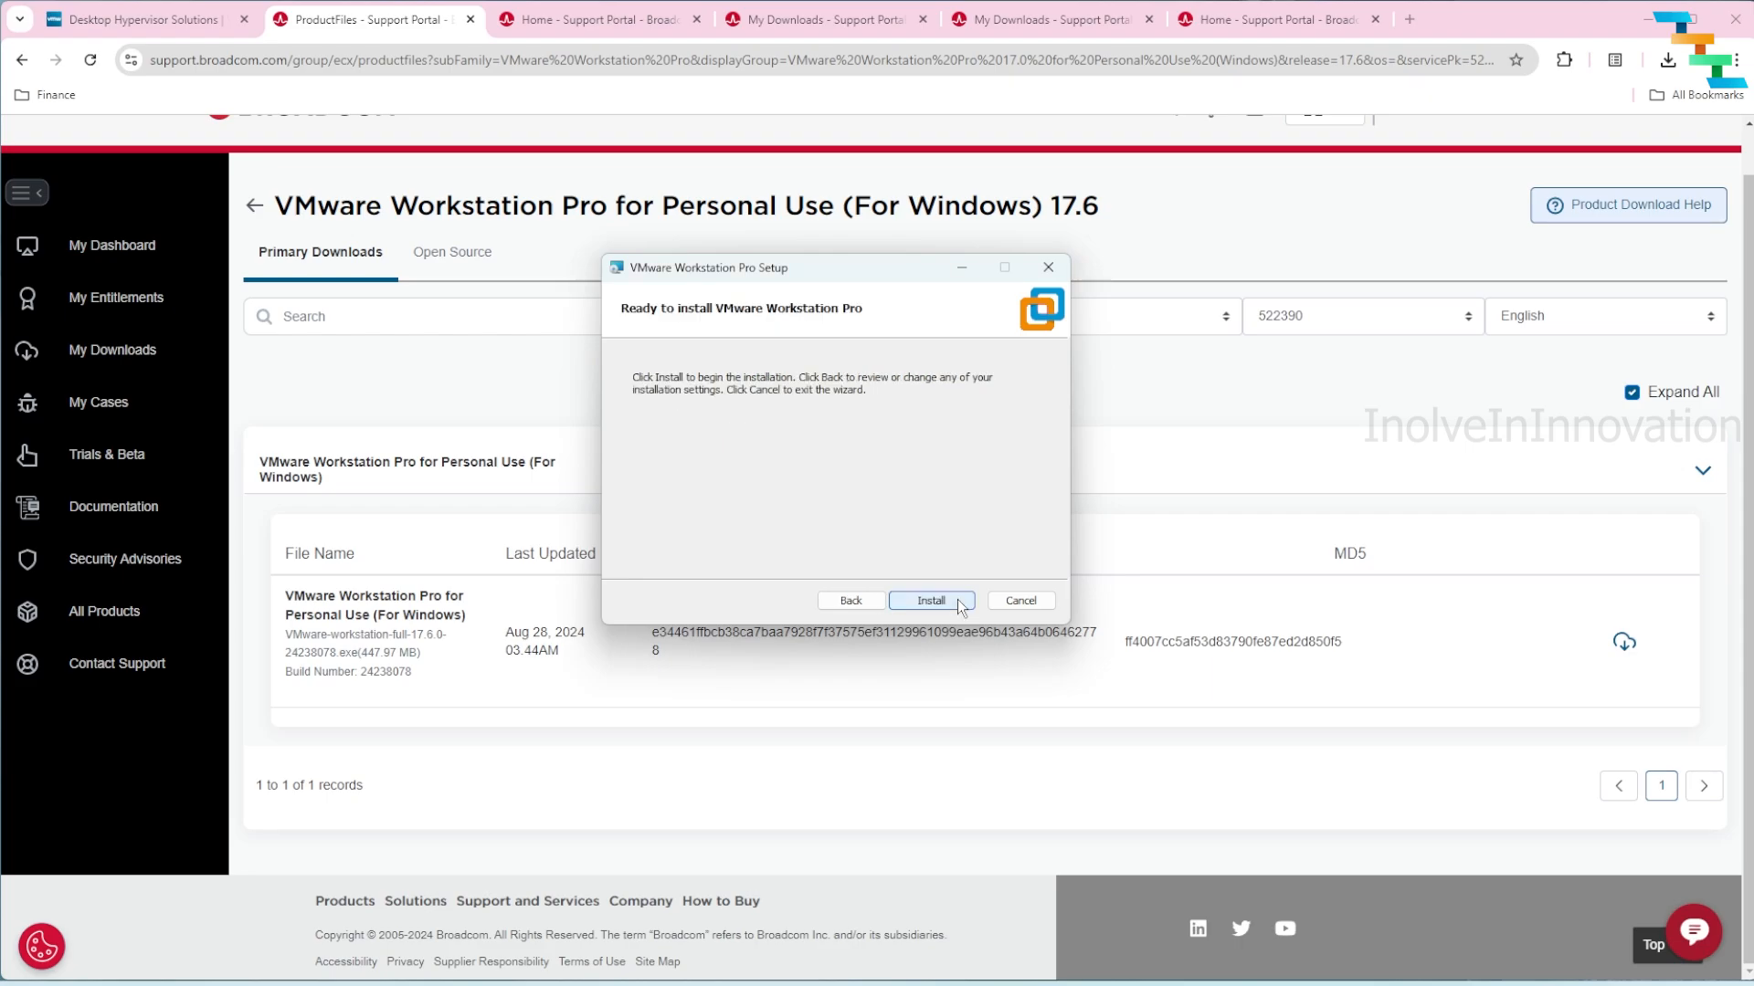
click(957, 599)
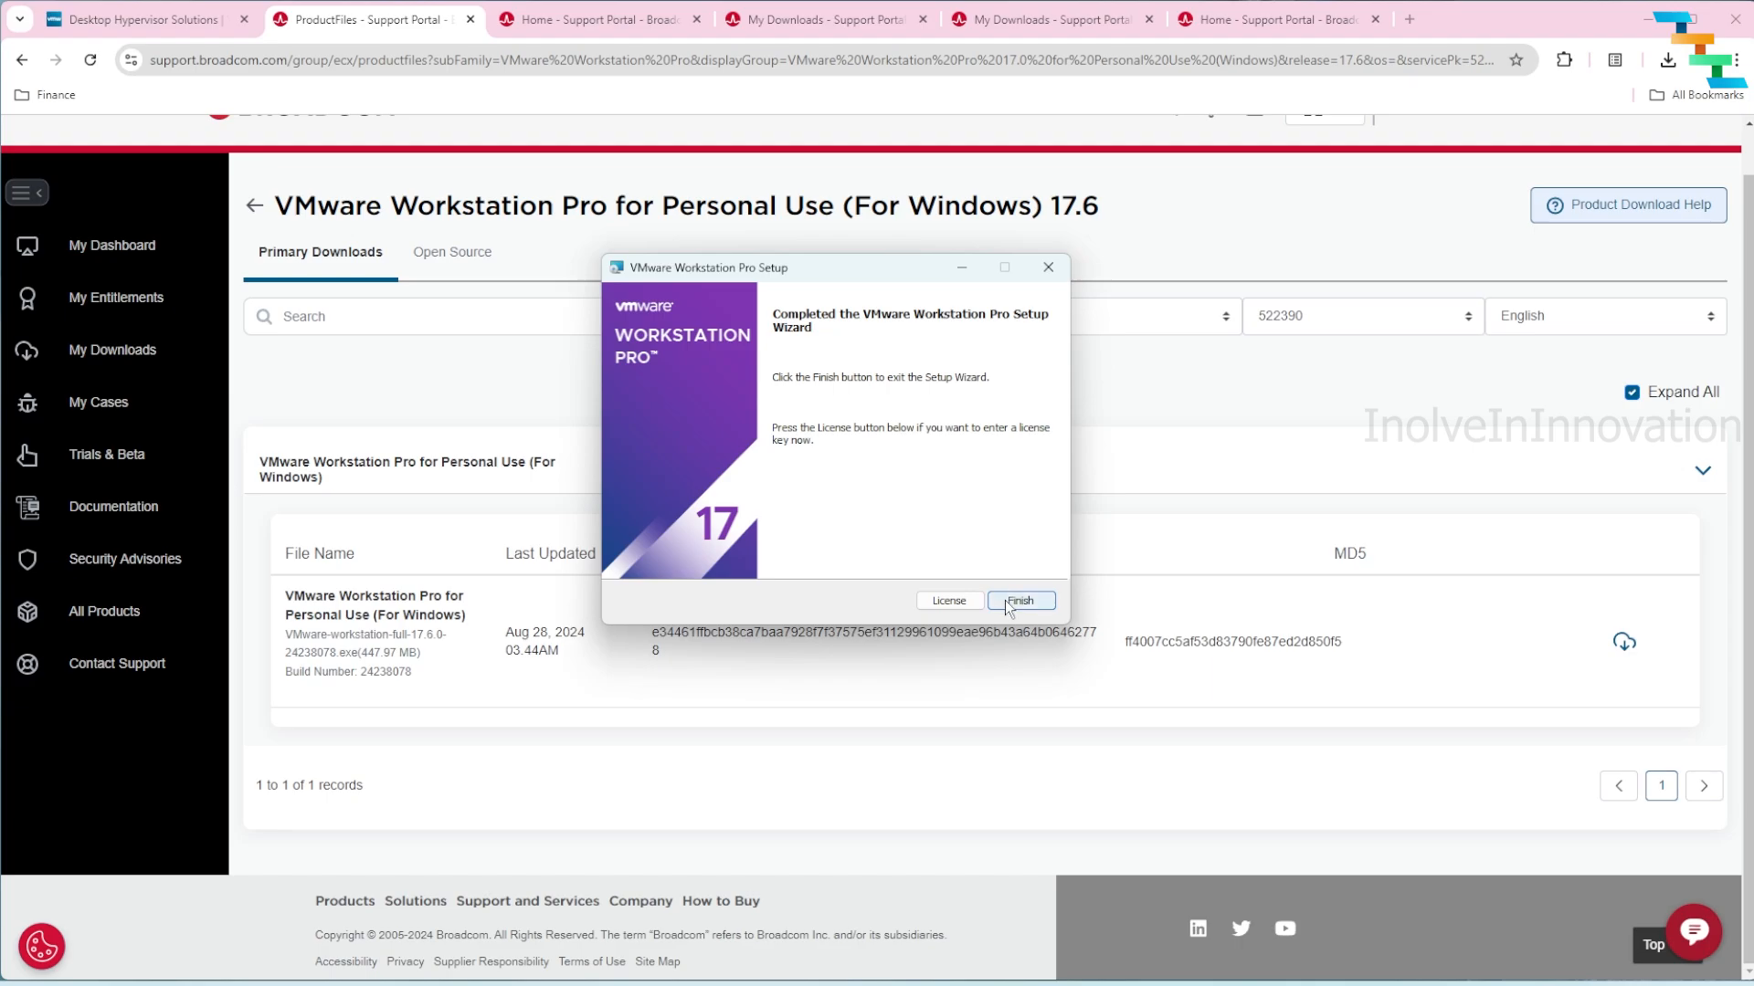
click(1007, 602)
- Launch VMware Workstation Pro via Windows search 'vmwa' and choose Personal Use
key(super)
text(vmwa)
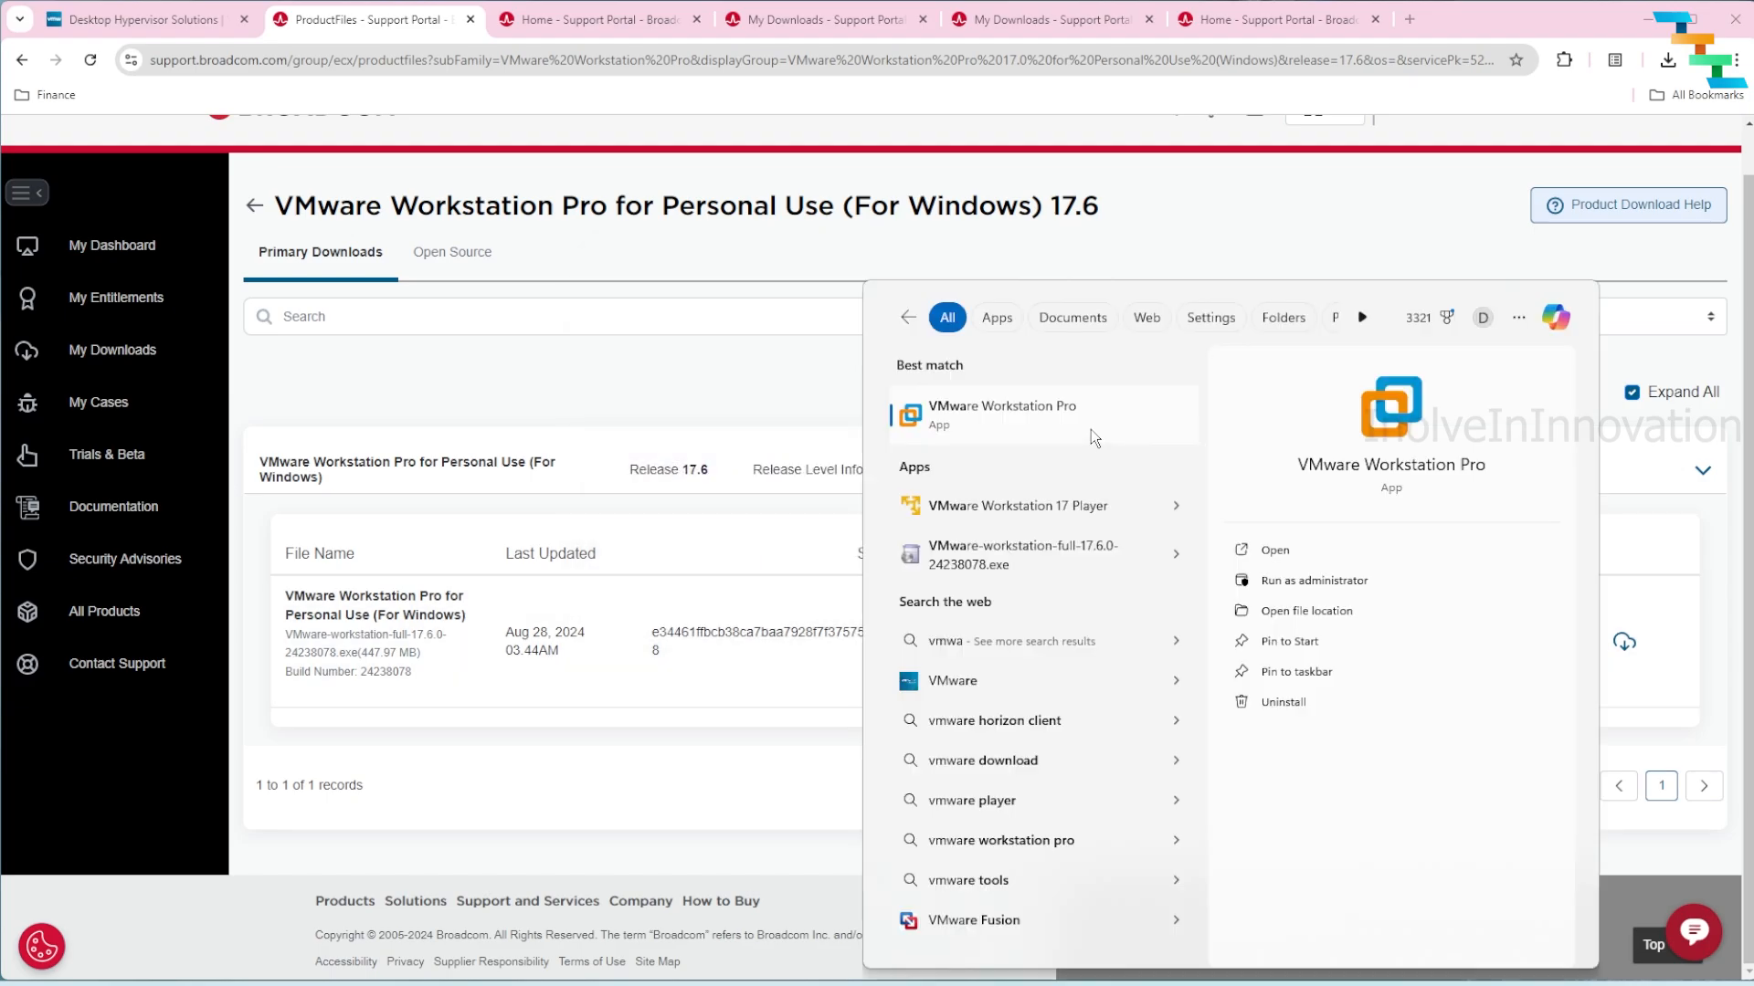
click(1090, 429)
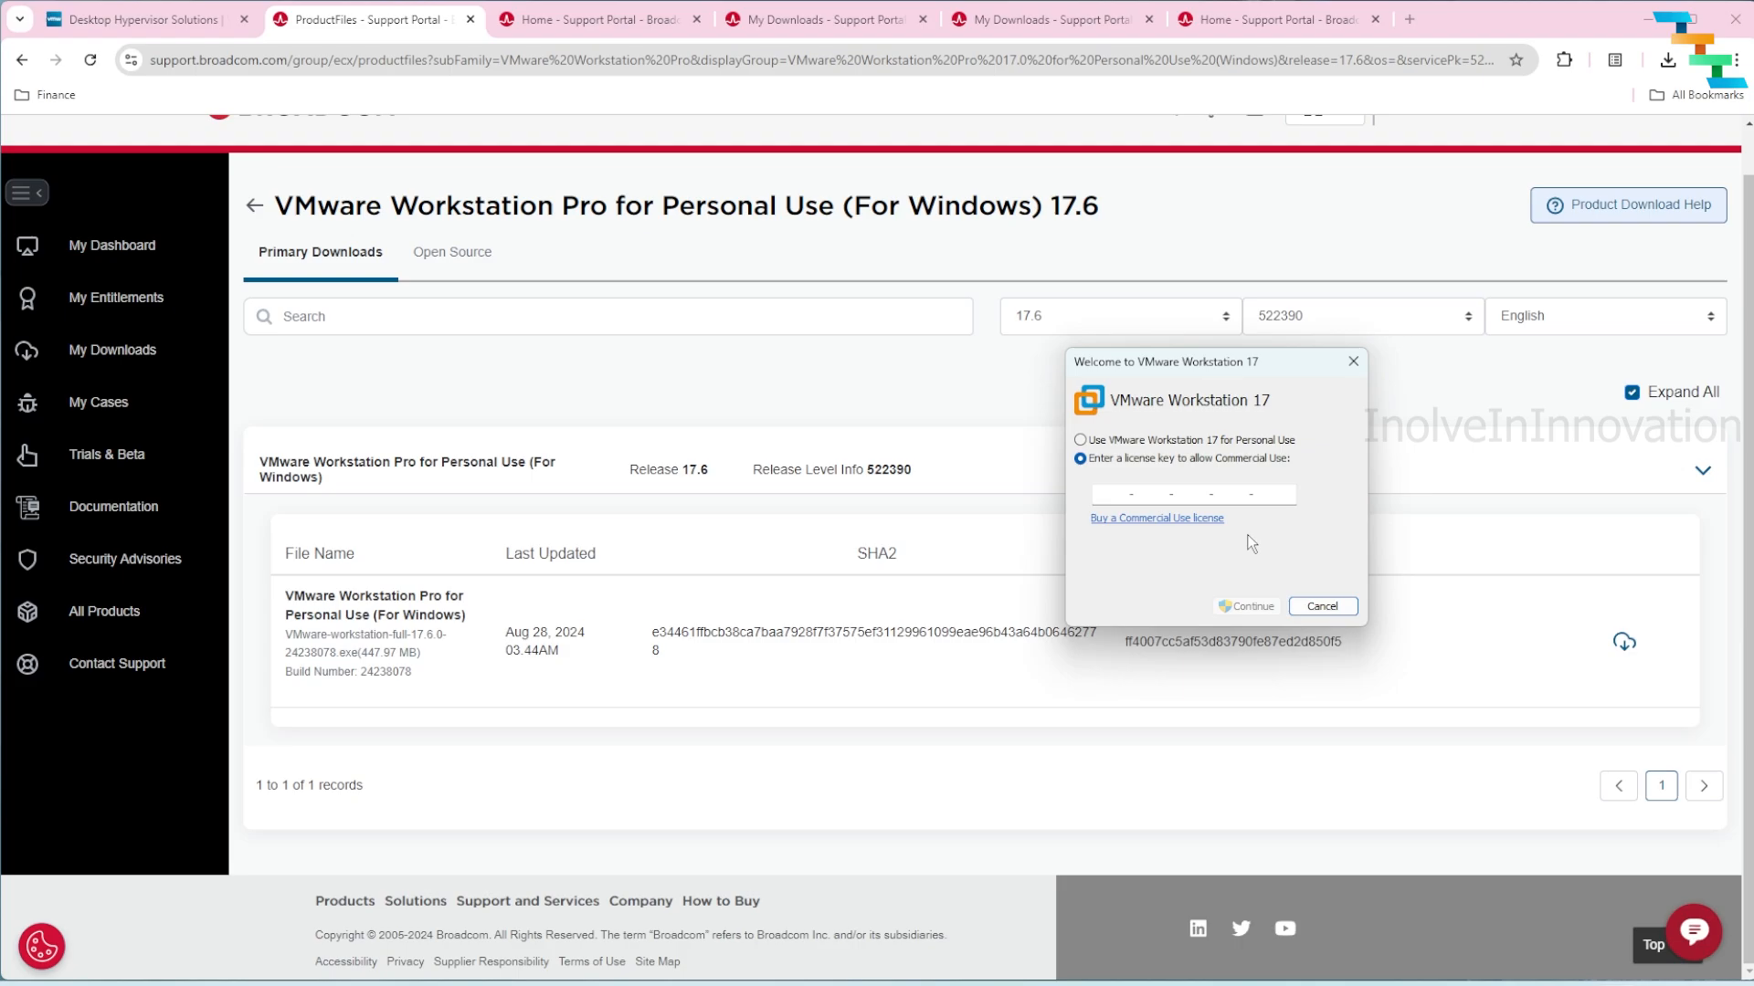
click(1215, 442)
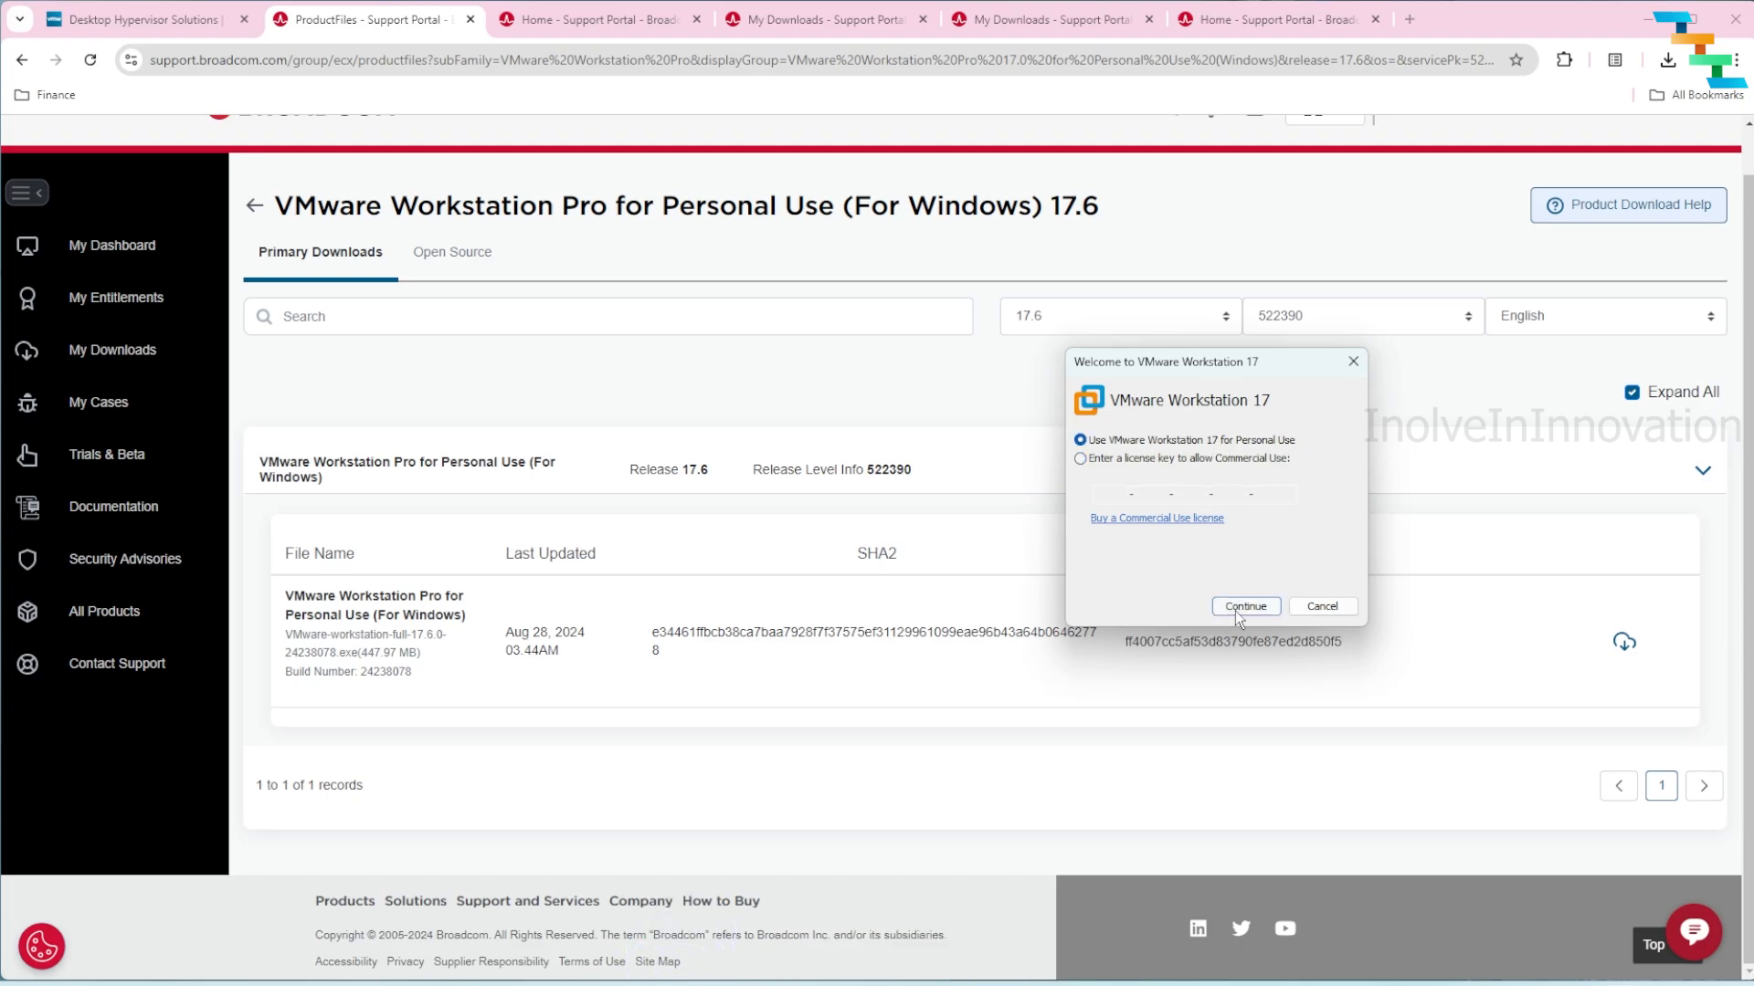
click(1245, 606)
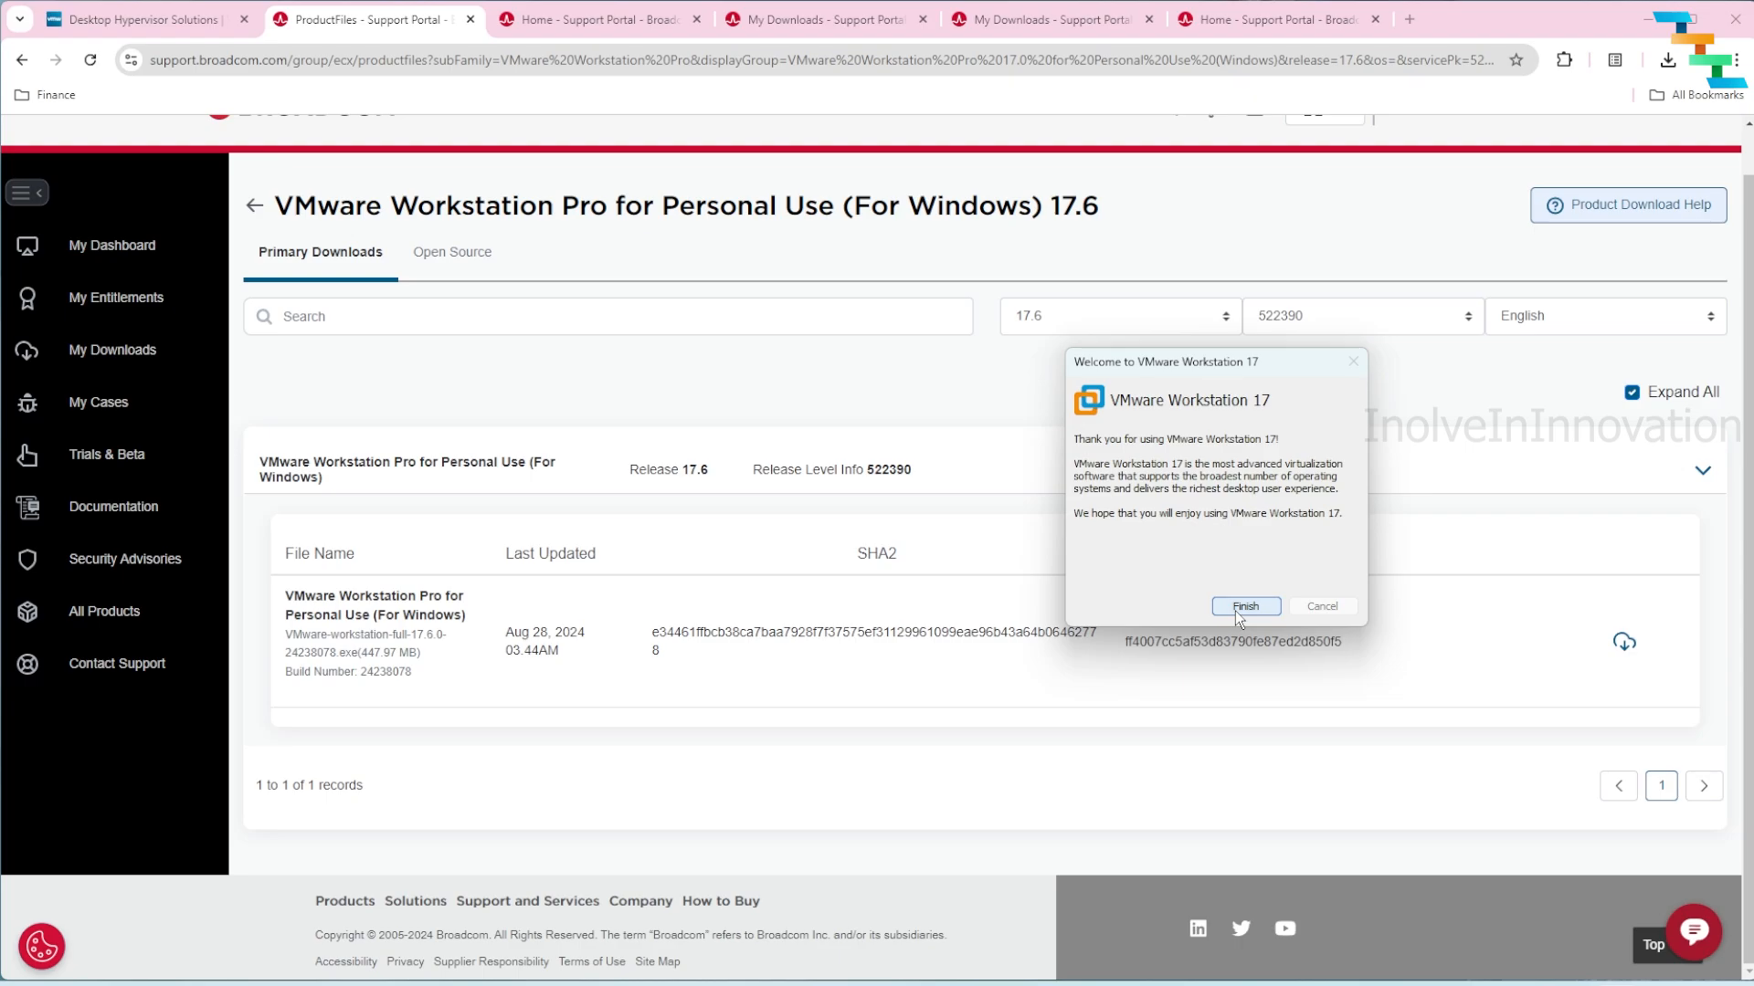
click(1236, 610)
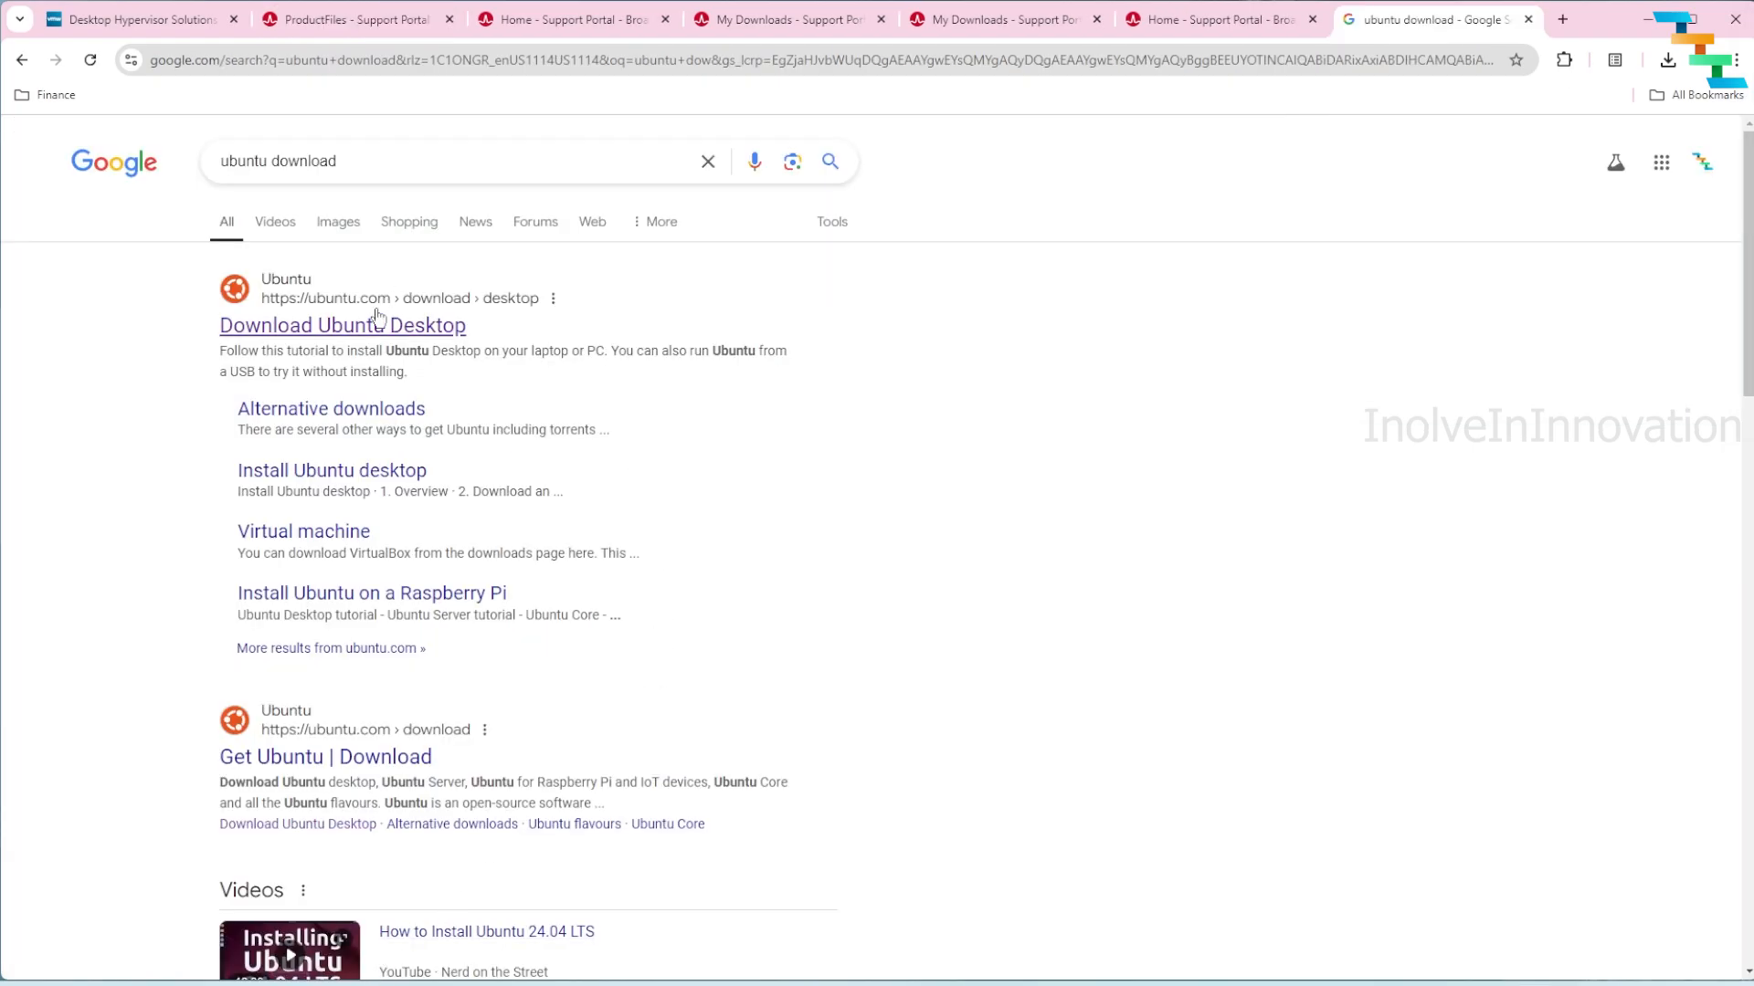
- Download the Ubuntu 24.04.1 LTS desktop ISO, show it in its folder, and return to Workstation
click(368, 328)
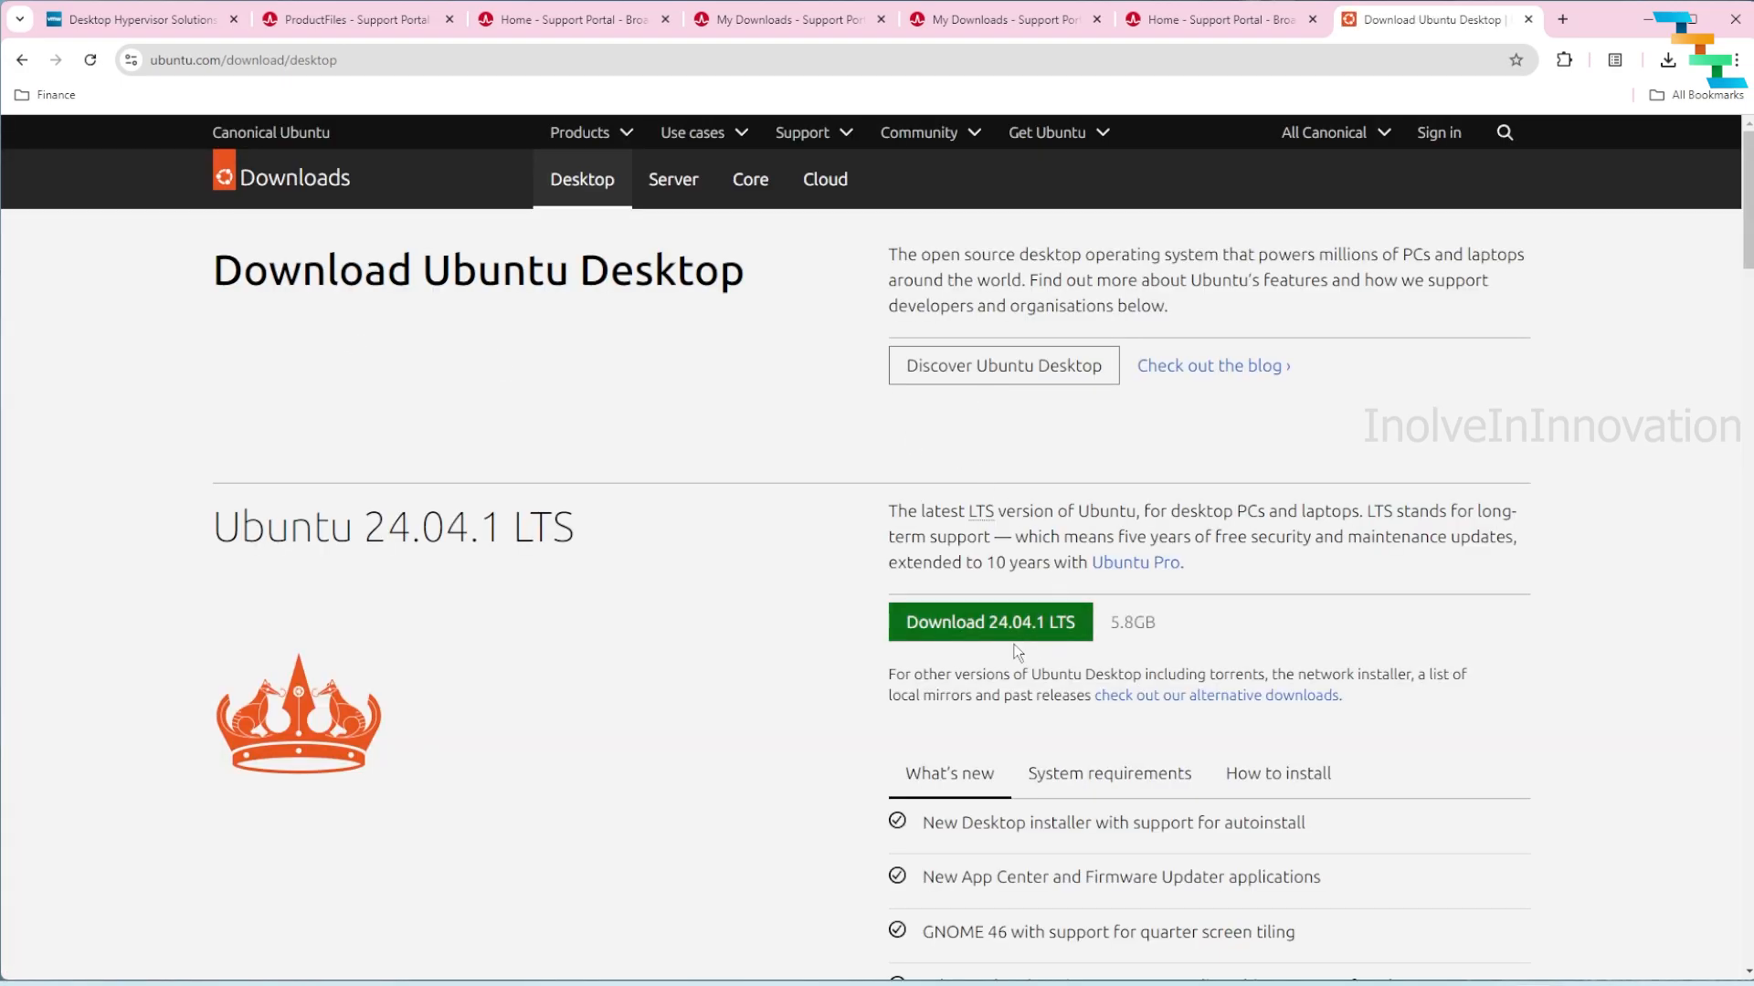
click(1018, 640)
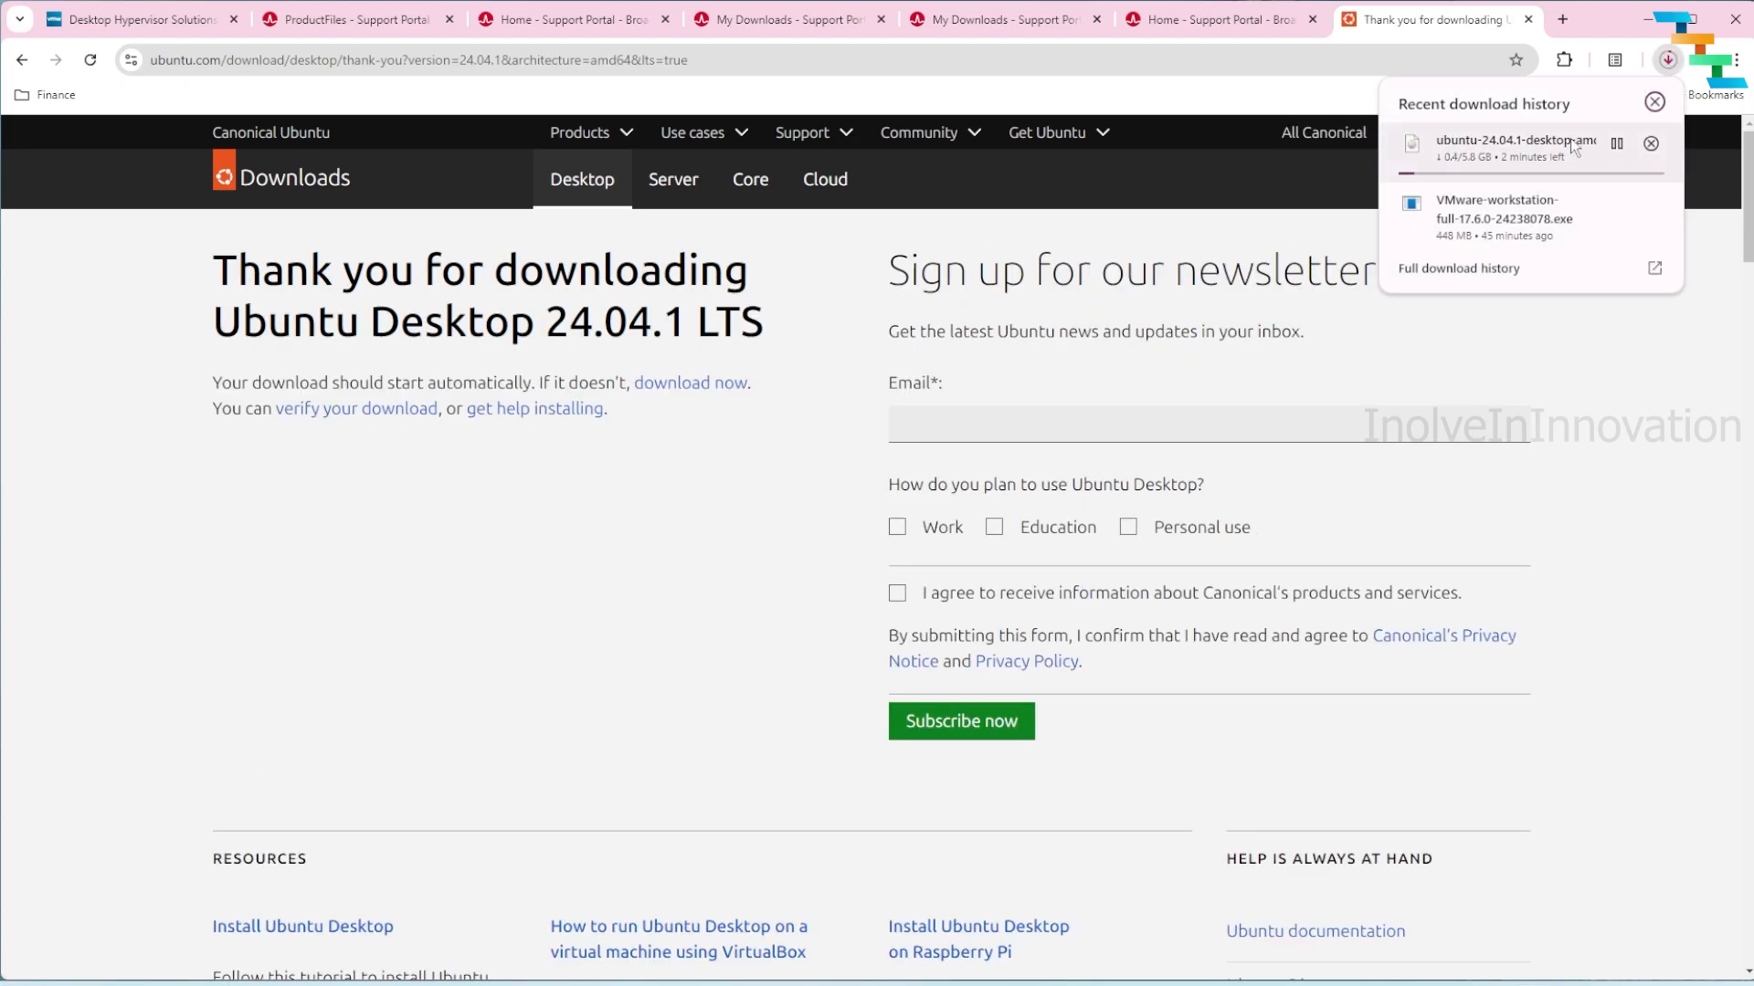
click(1663, 551)
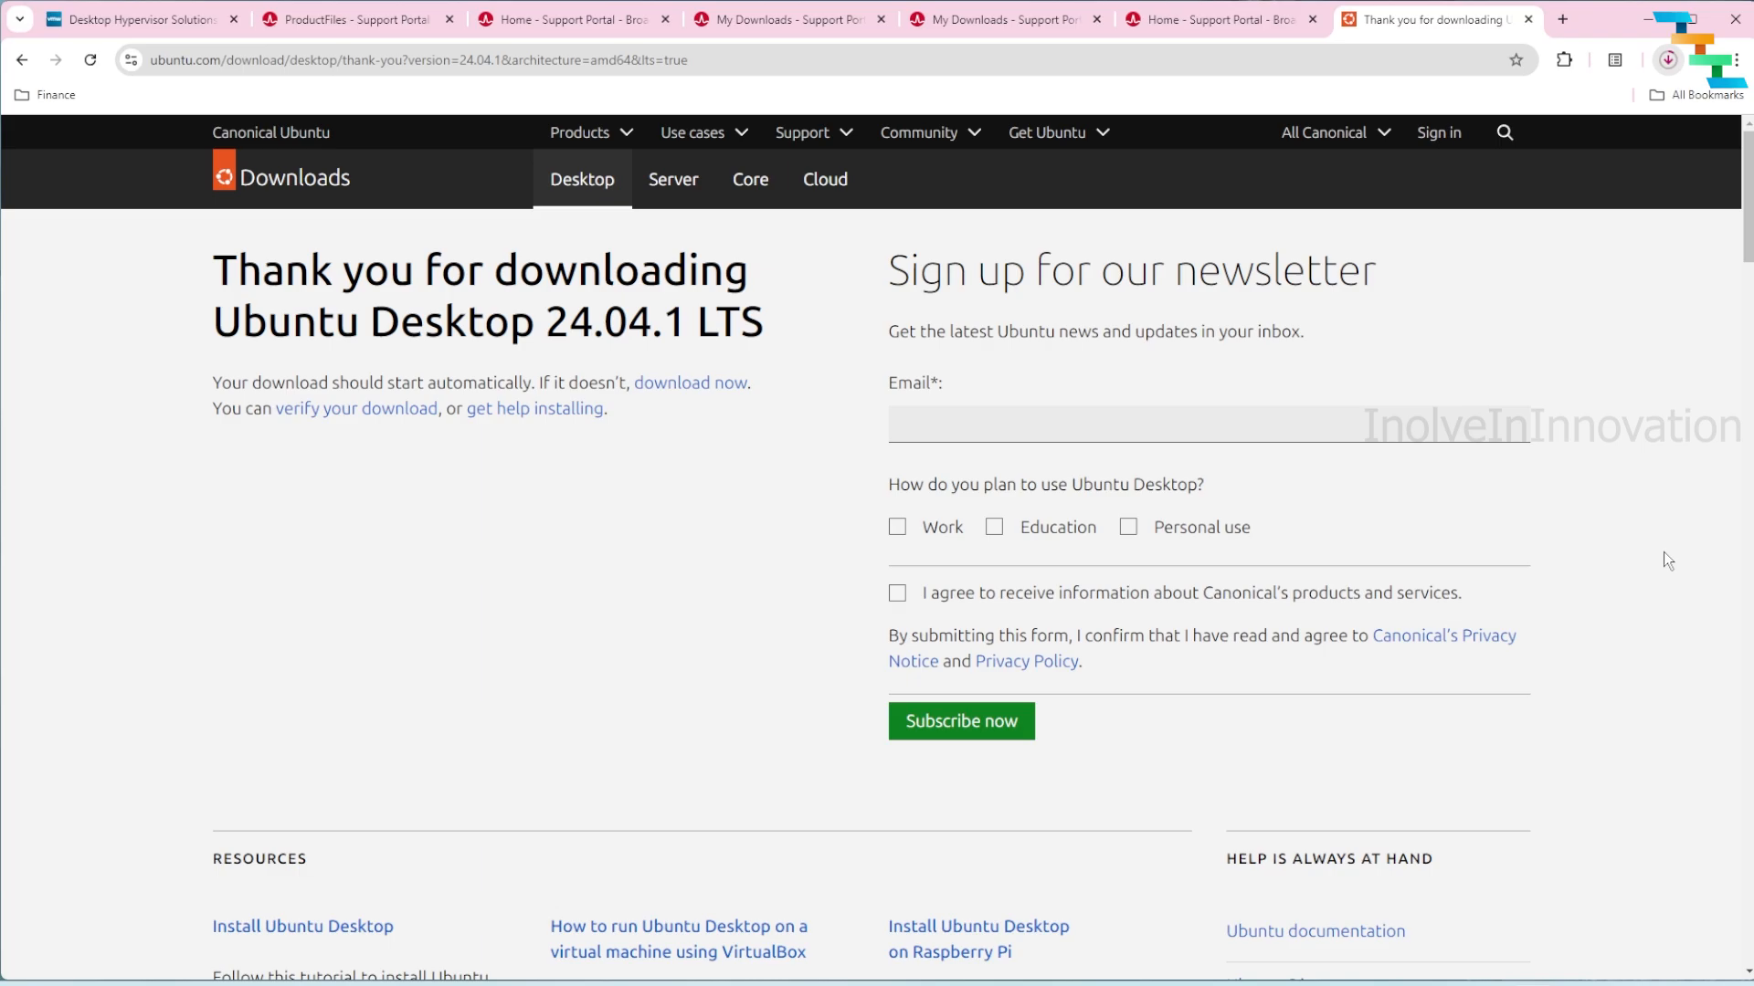
click(1662, 60)
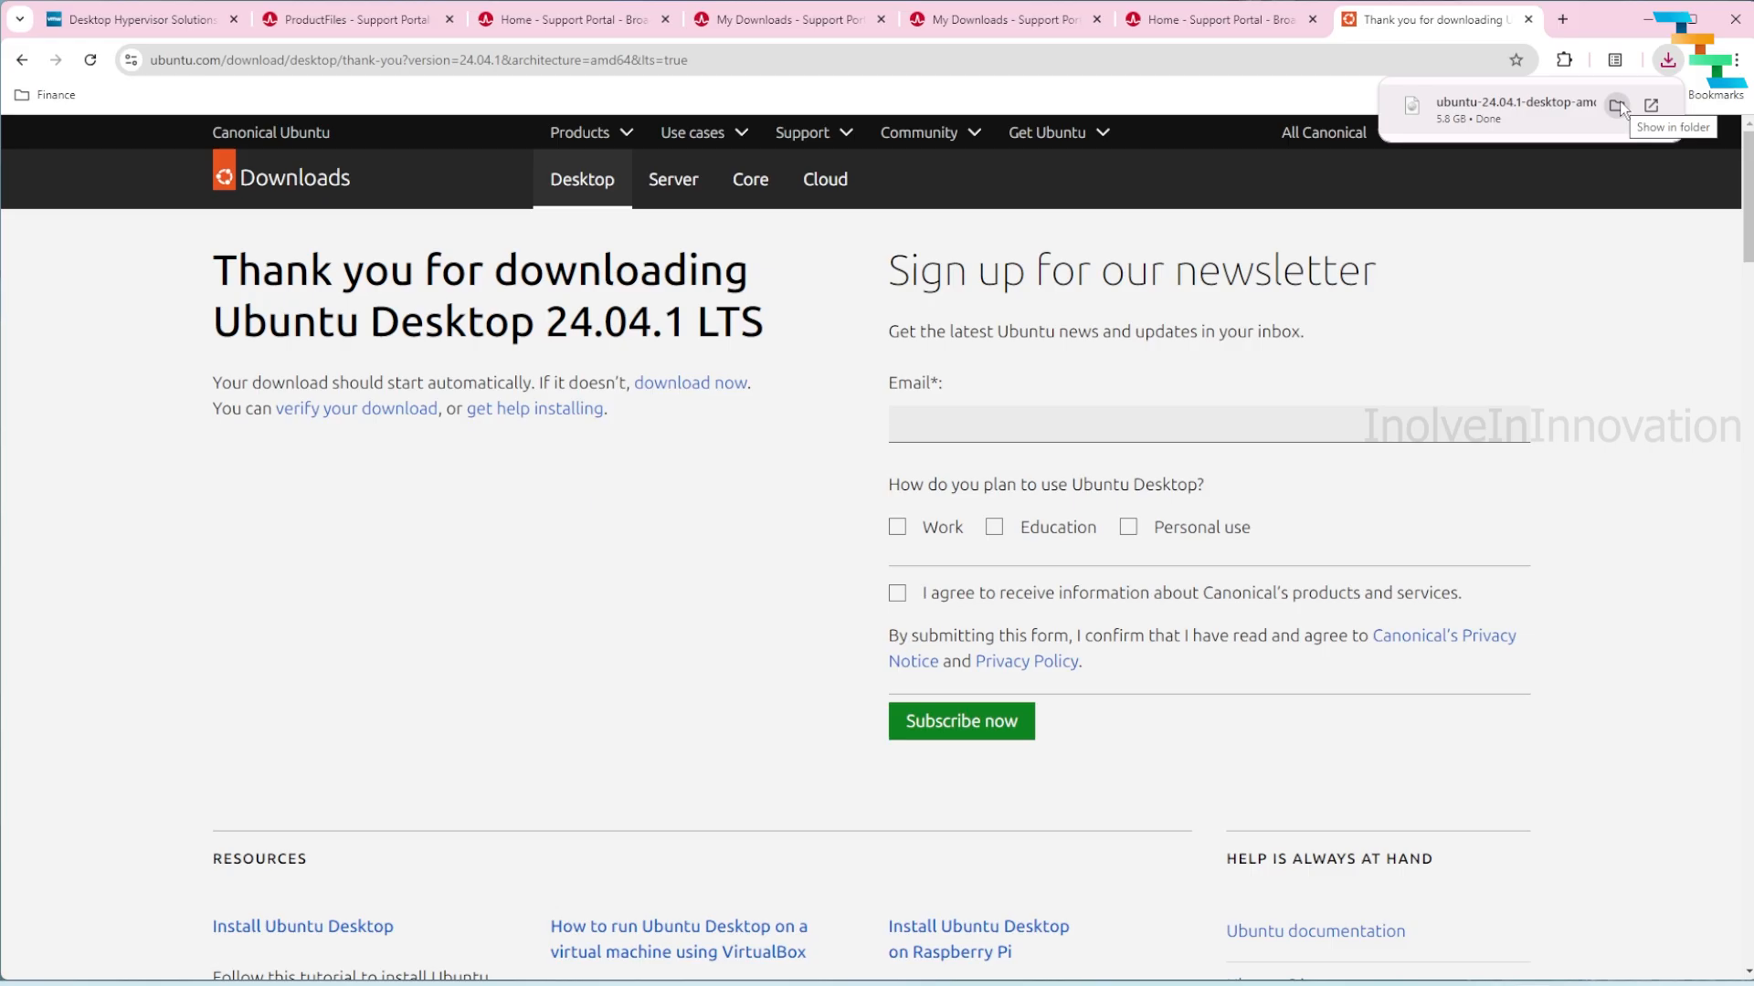
click(1617, 106)
key(alt+Tab)
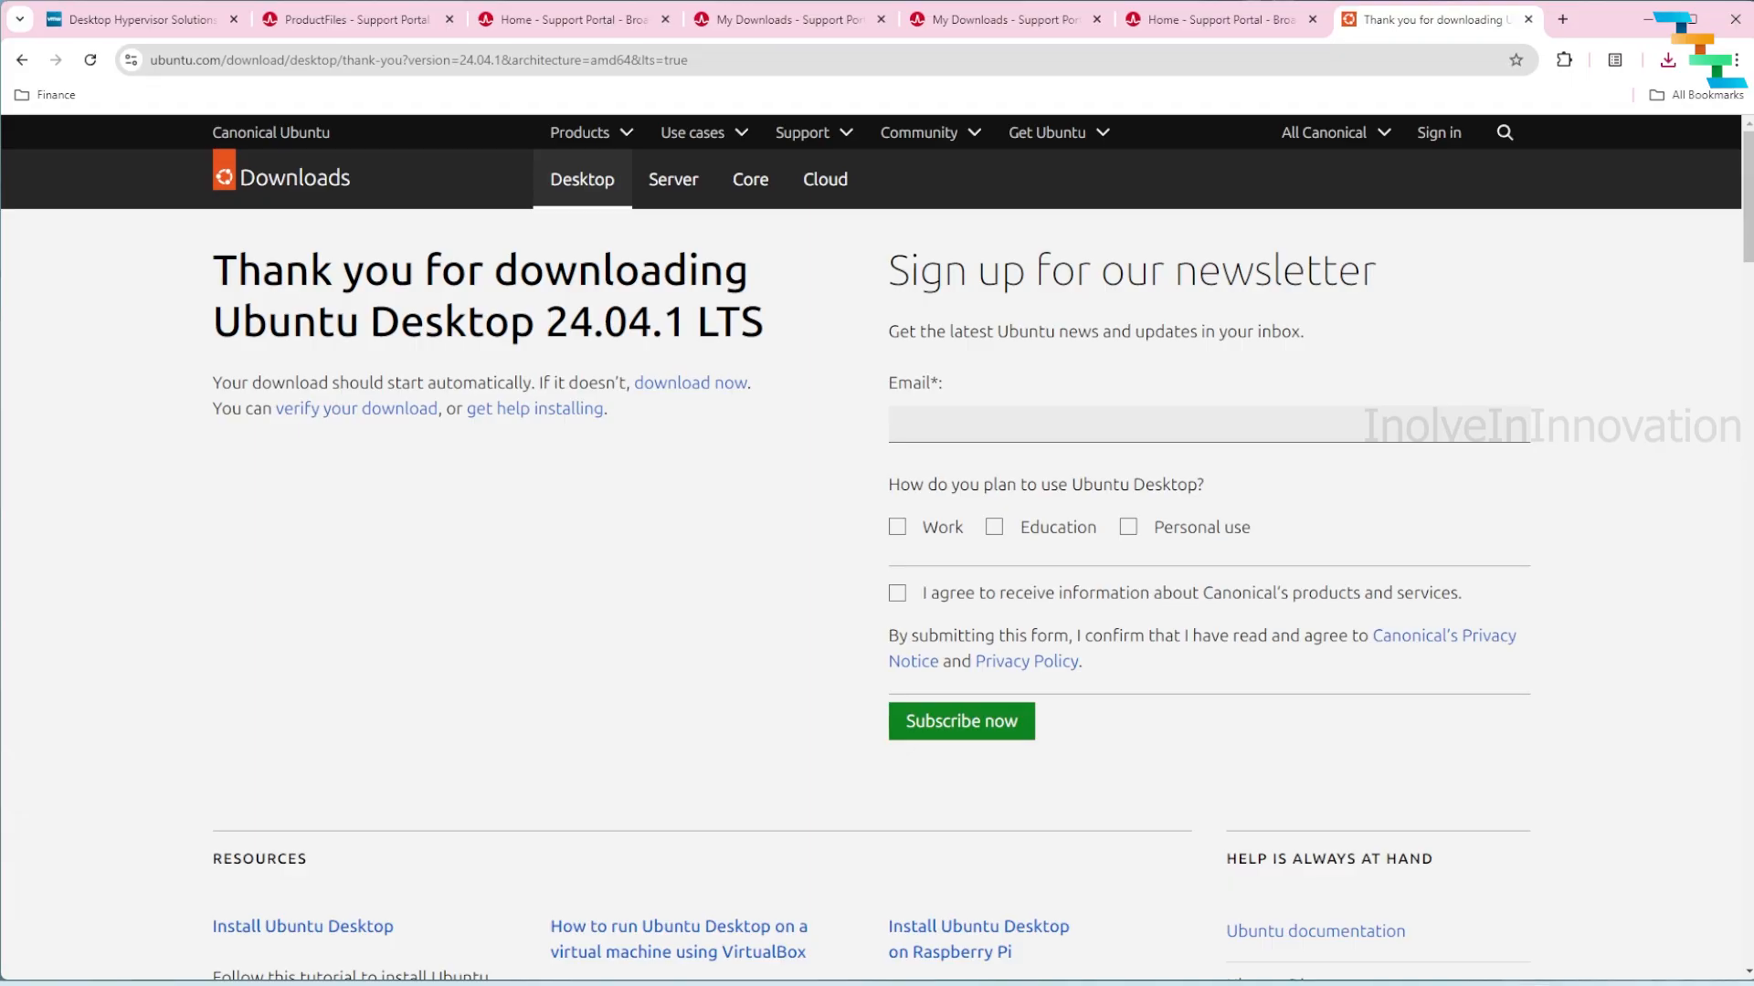
key(alt+Tab)
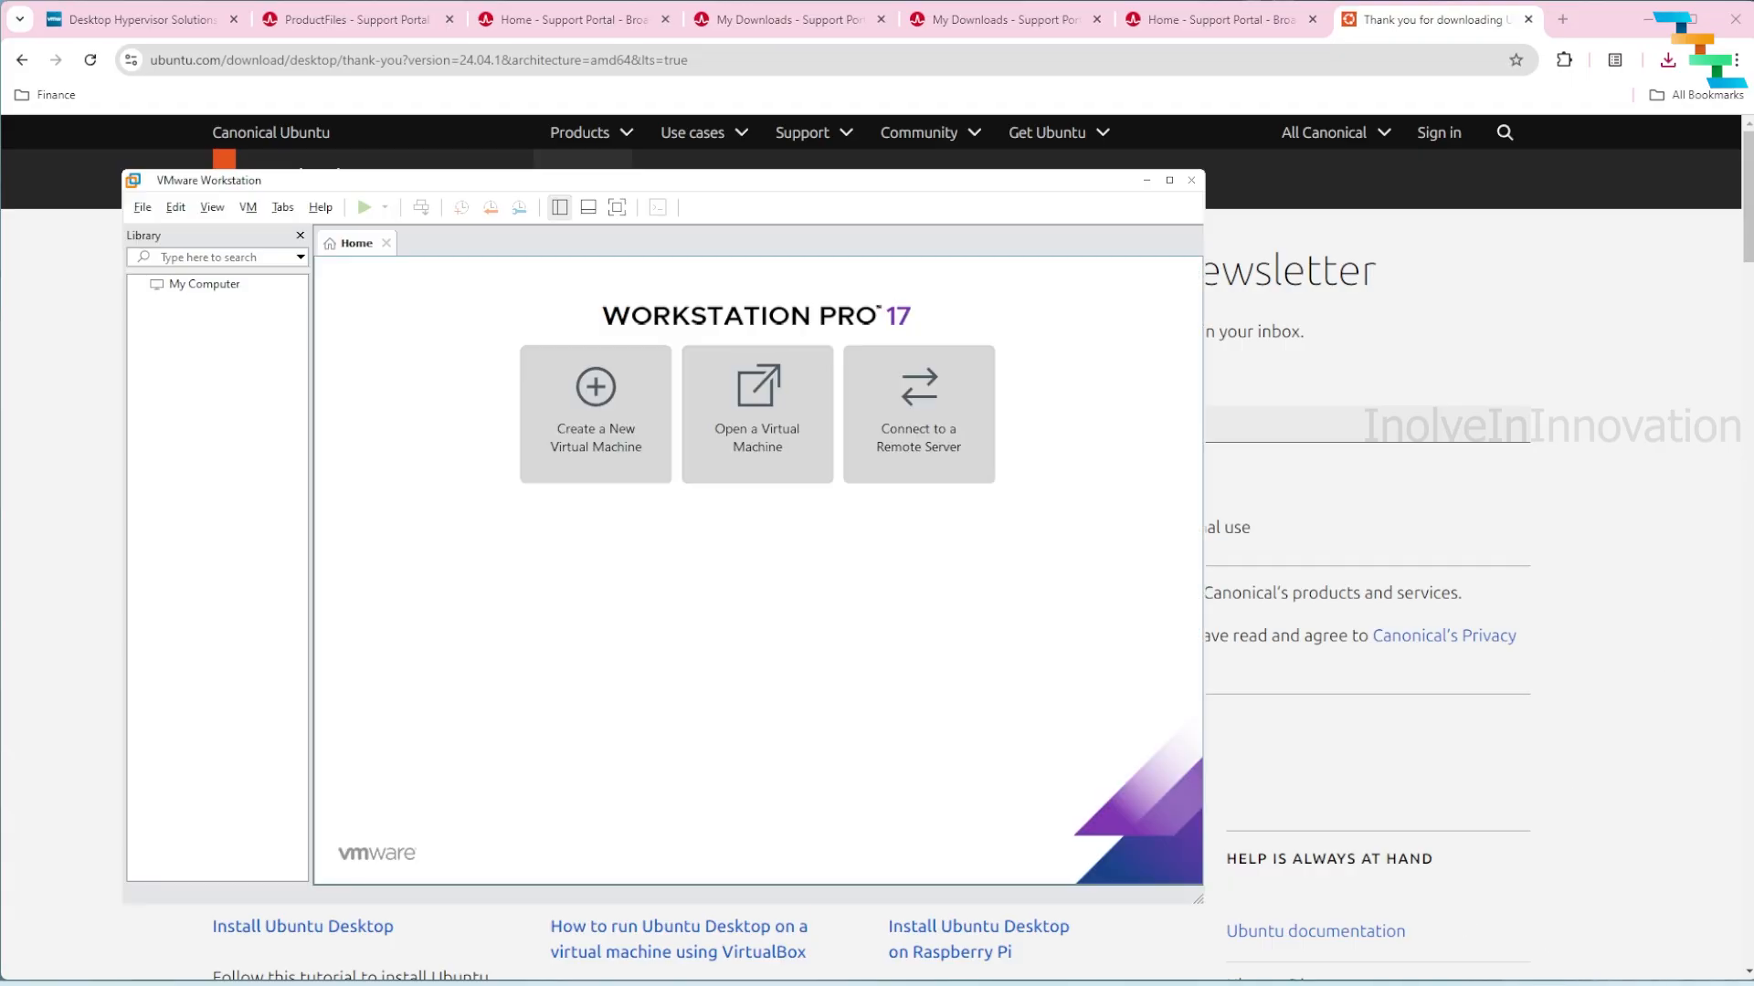
- Start a typical new VM using the Ubuntu 24.04.1 desktop ISO from C:\ubuntu
click(622, 387)
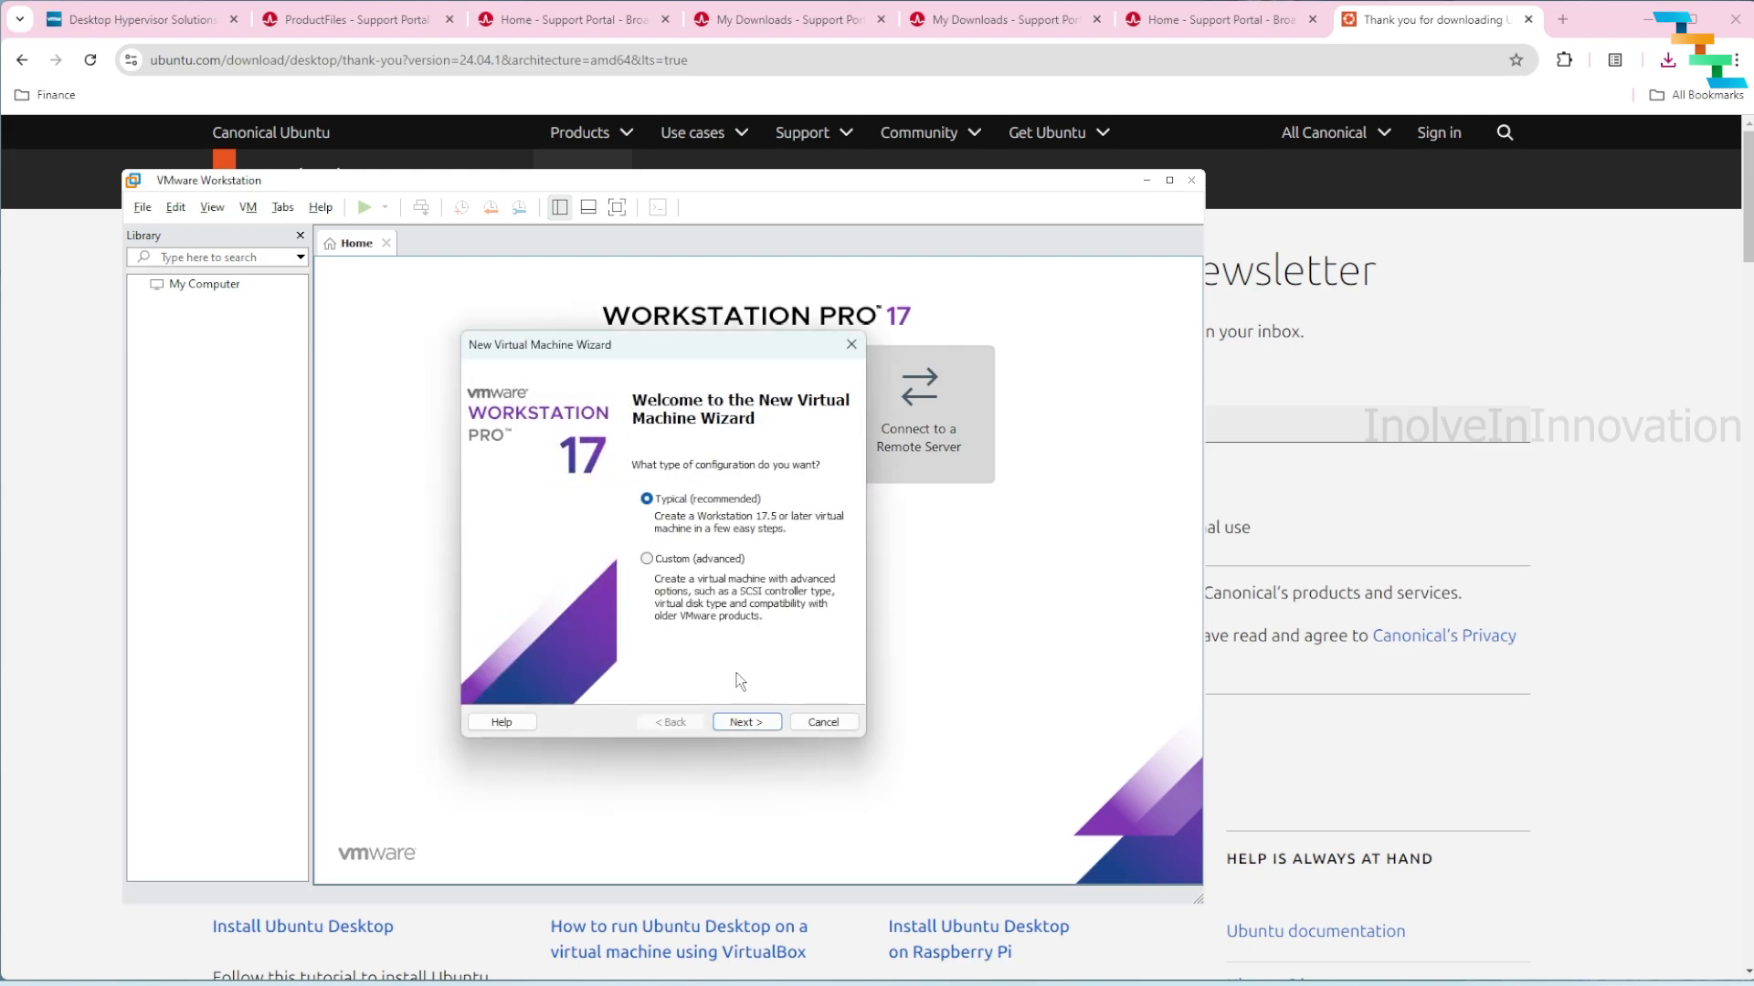
click(749, 721)
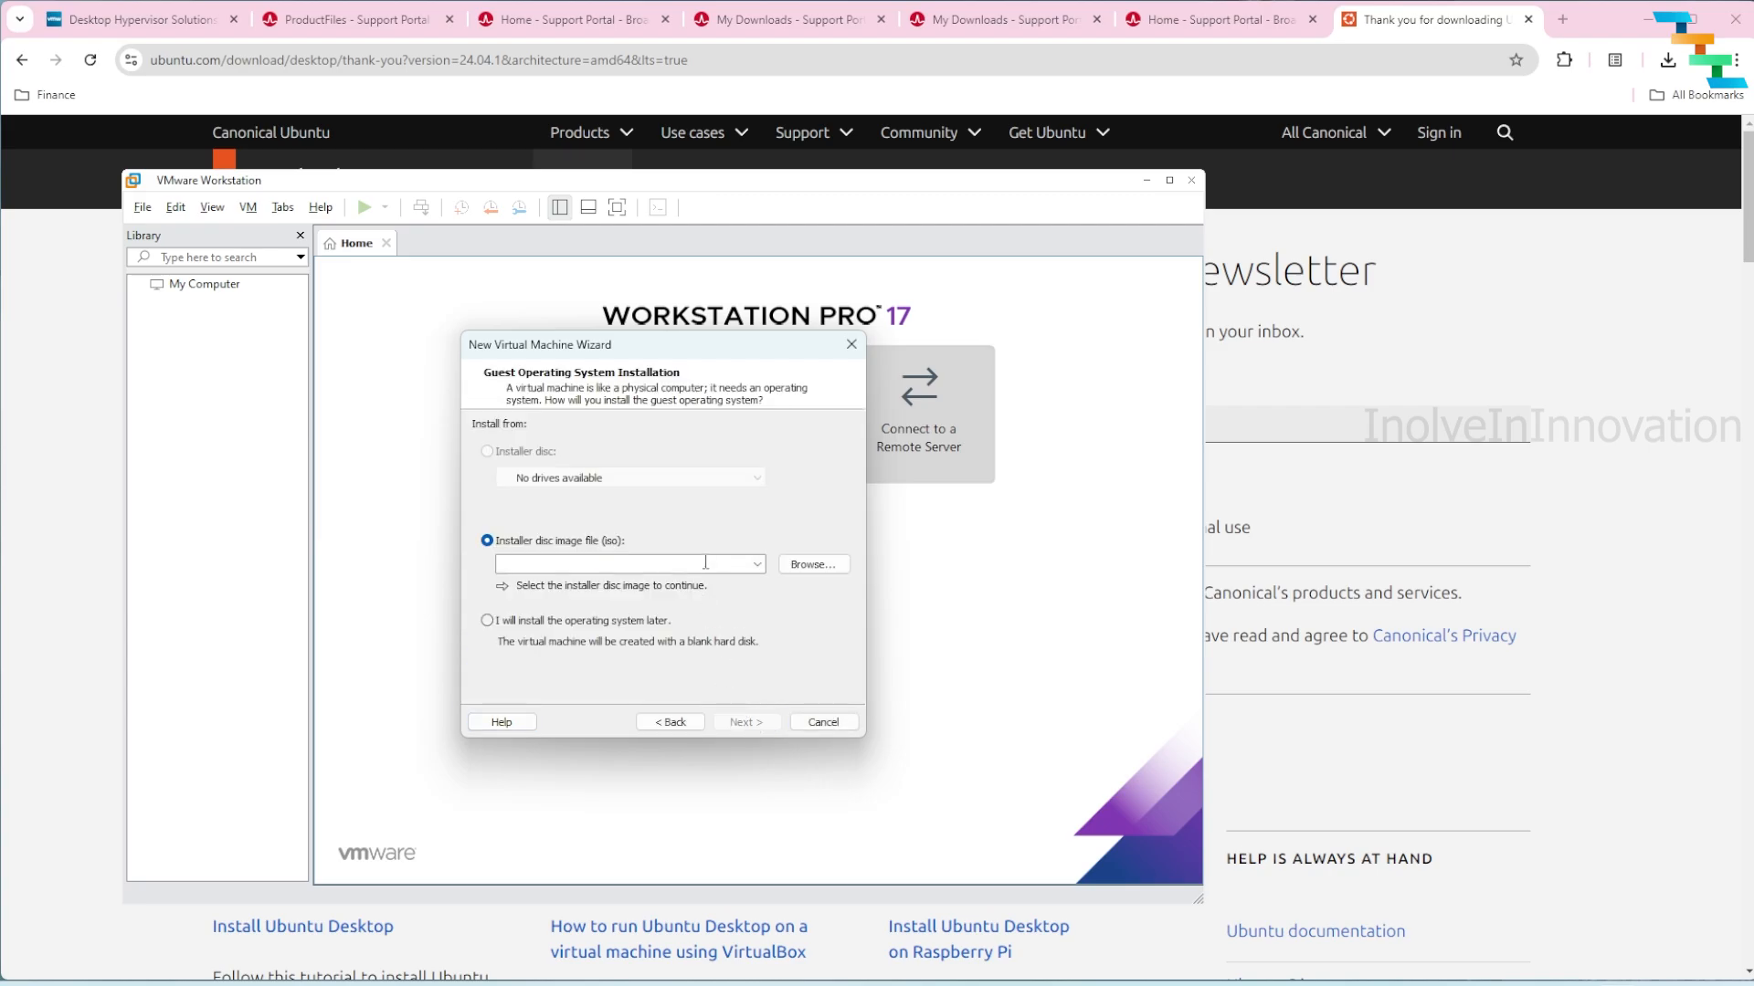
click(797, 566)
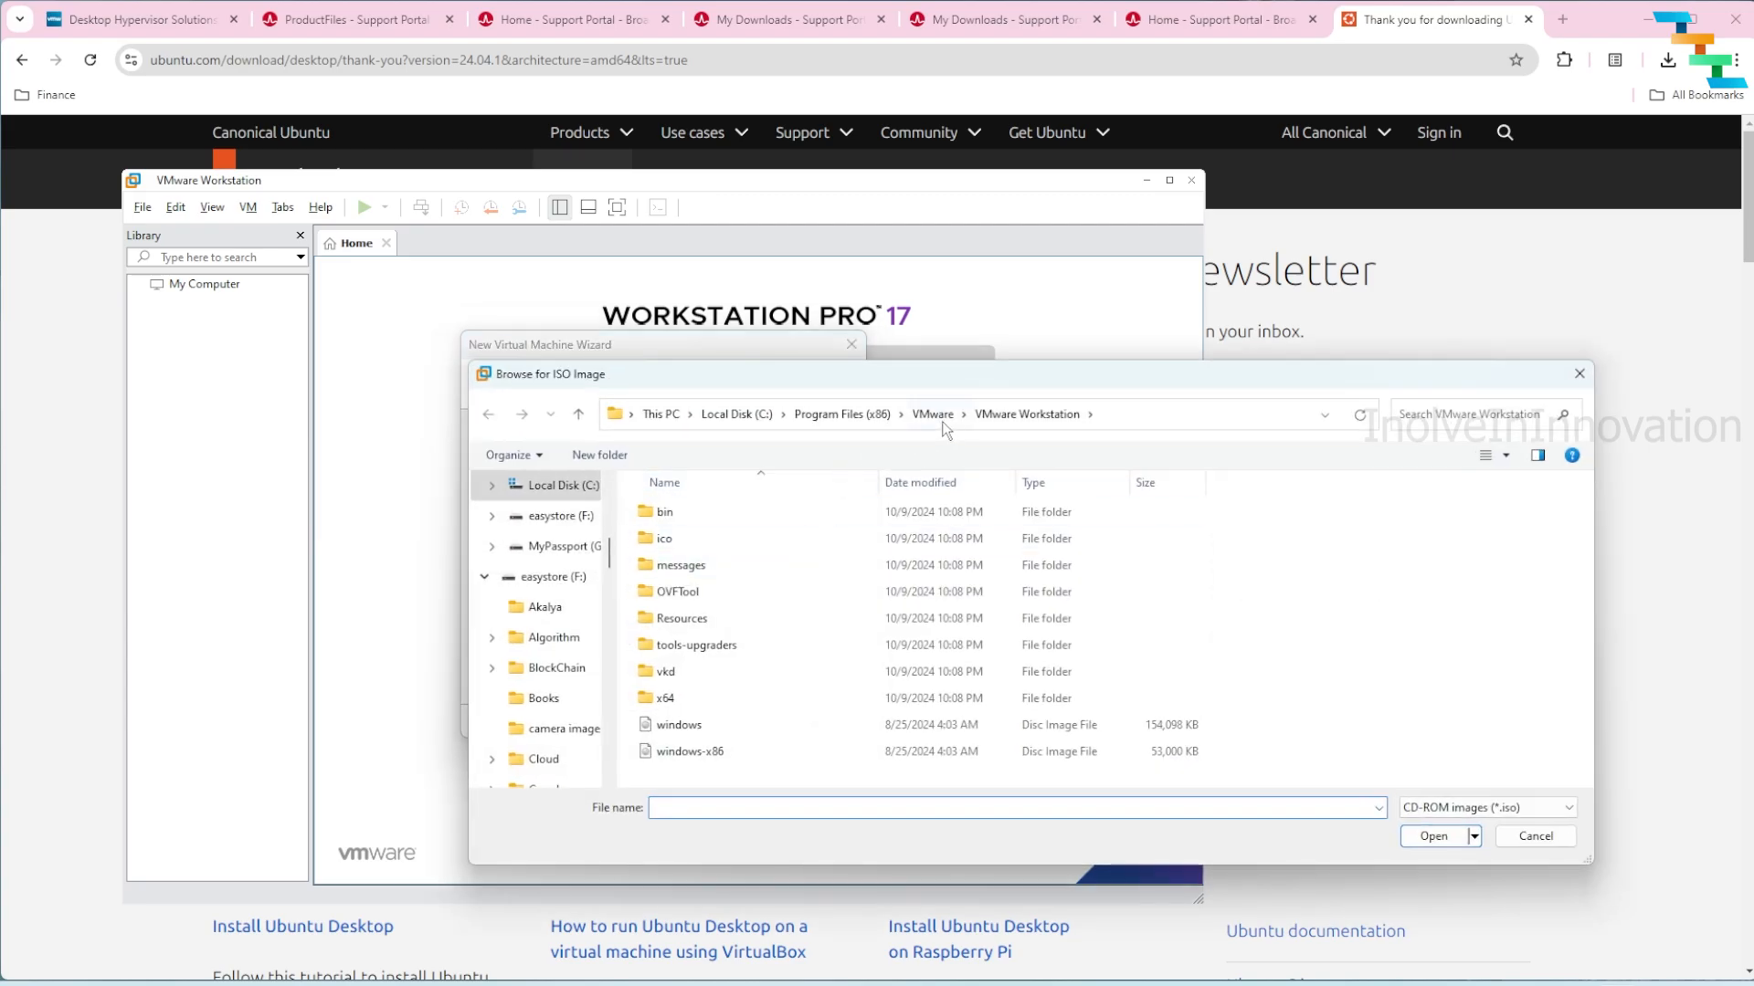
click(1165, 405)
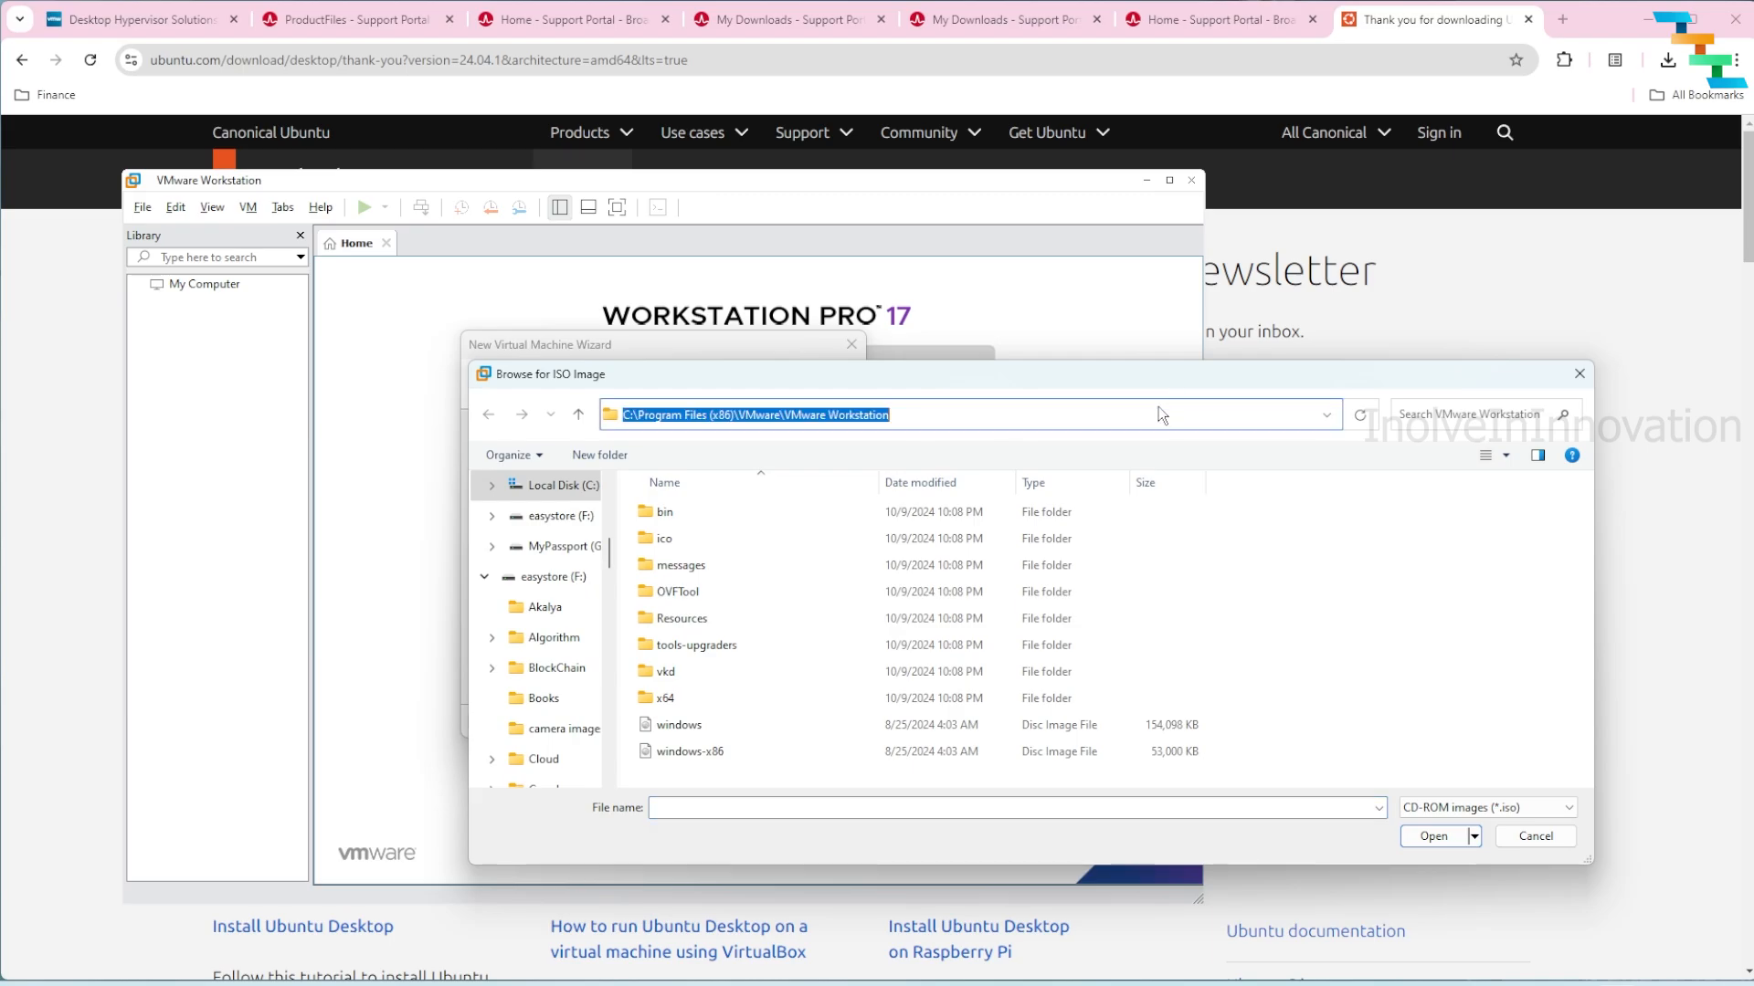
text(C:\ubuntu)
key(Return)
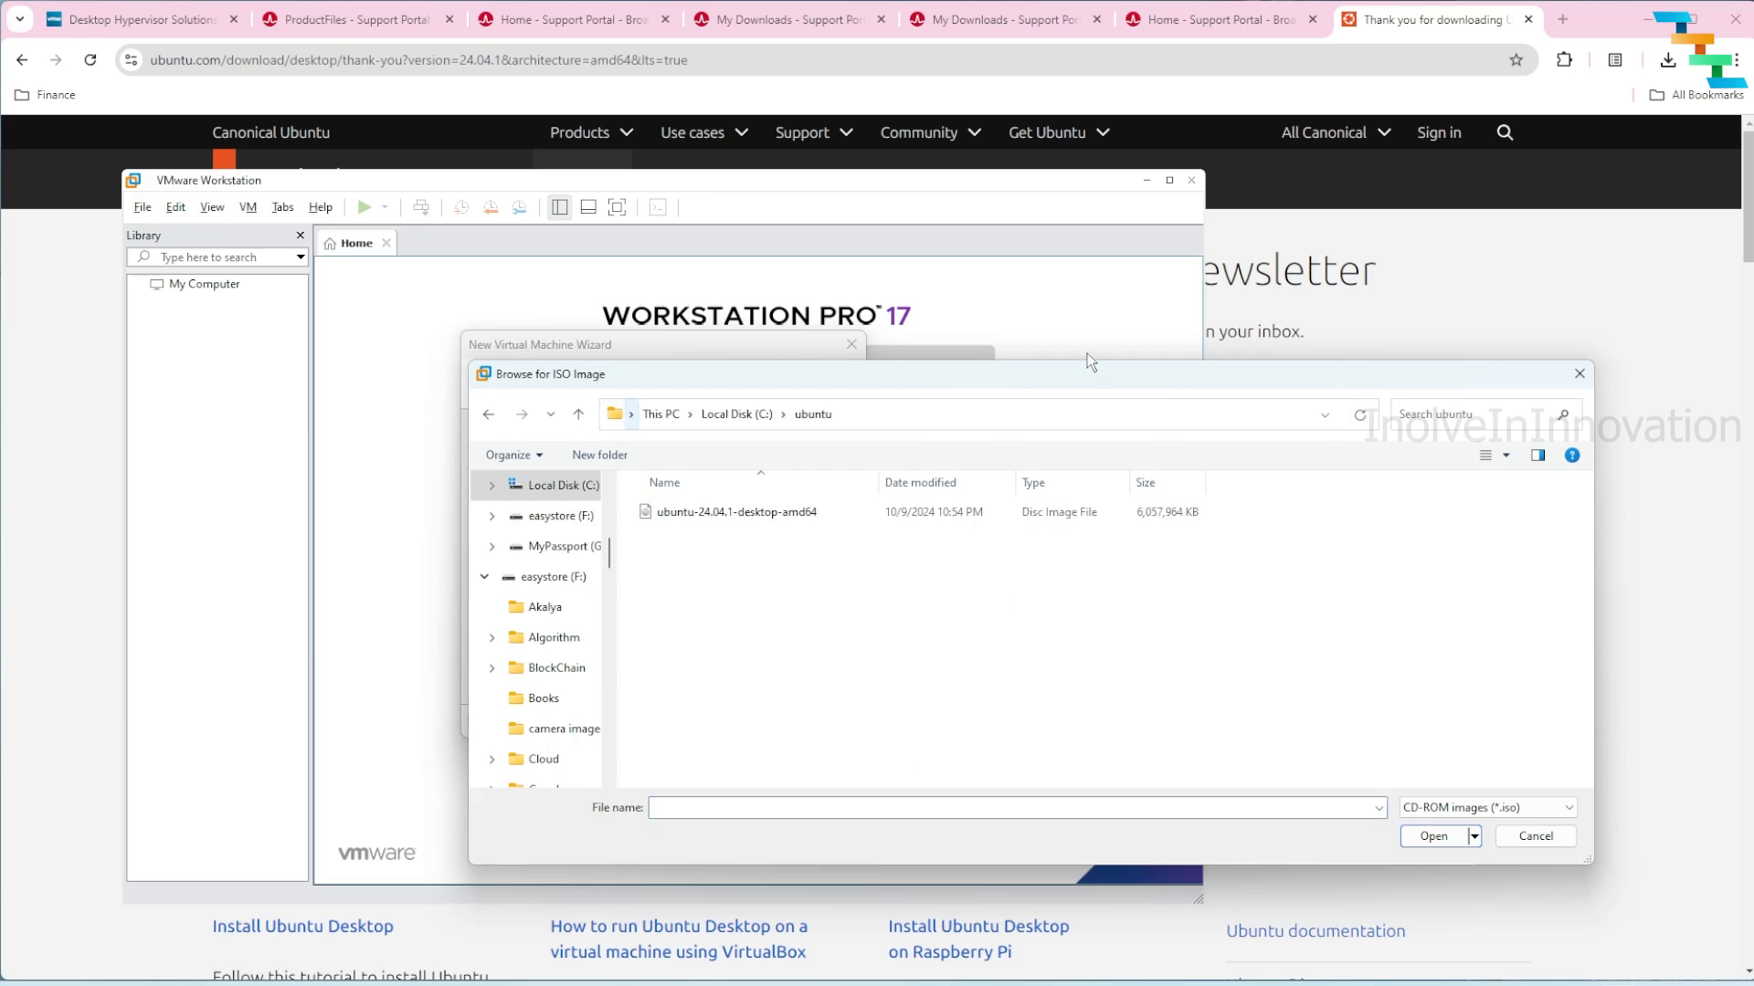
click(933, 514)
double_click(934, 513)
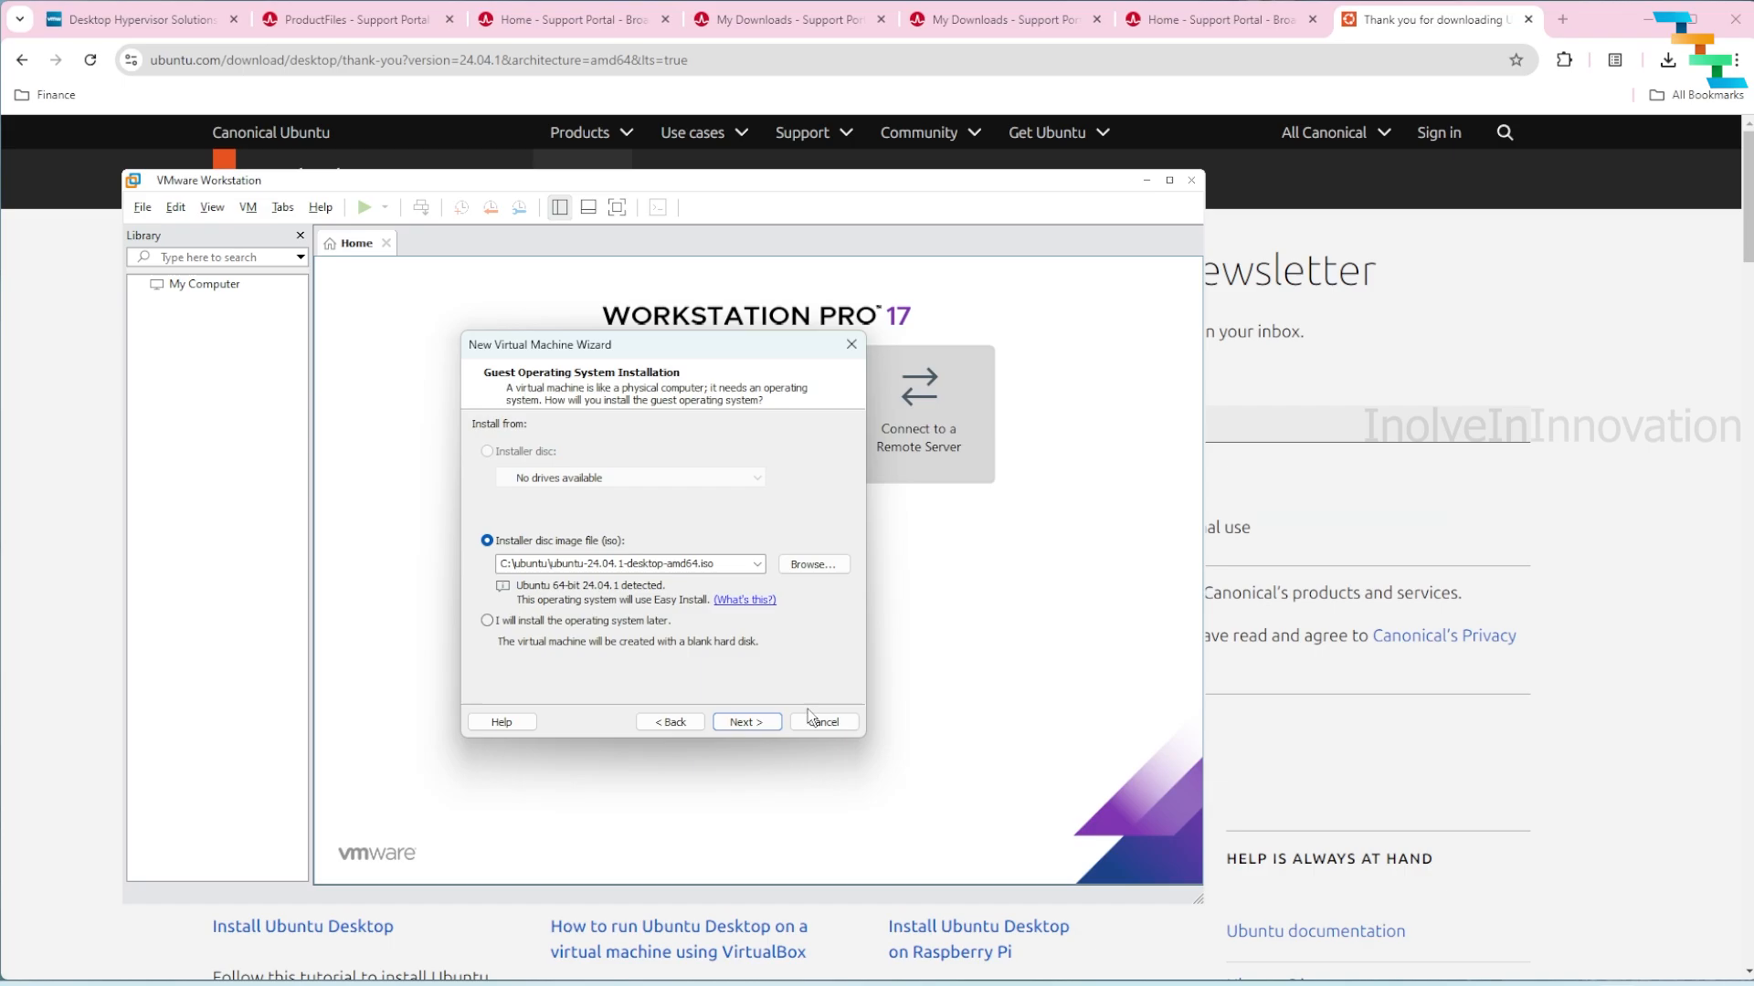
click(744, 723)
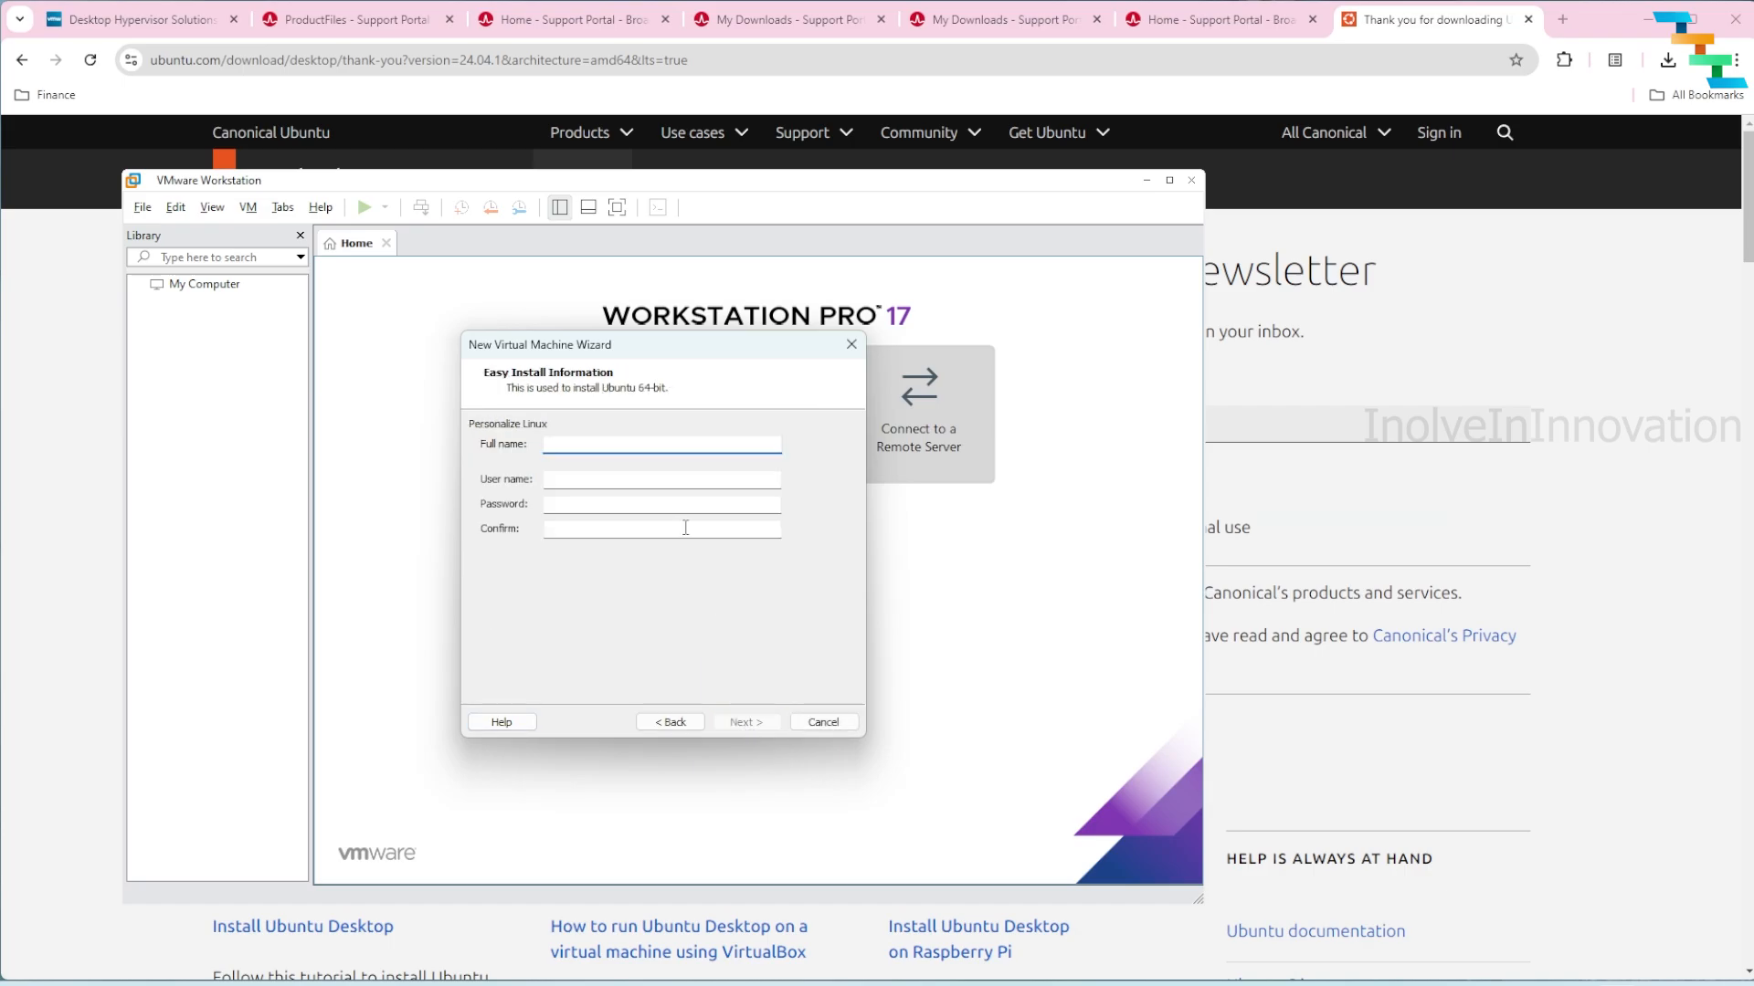
- Enter the account's full name, user name and password, then correct the rejected user name
text(Jayaramachandran Augustin)
key(Tab)
text(Jayaram)
key(Tab)
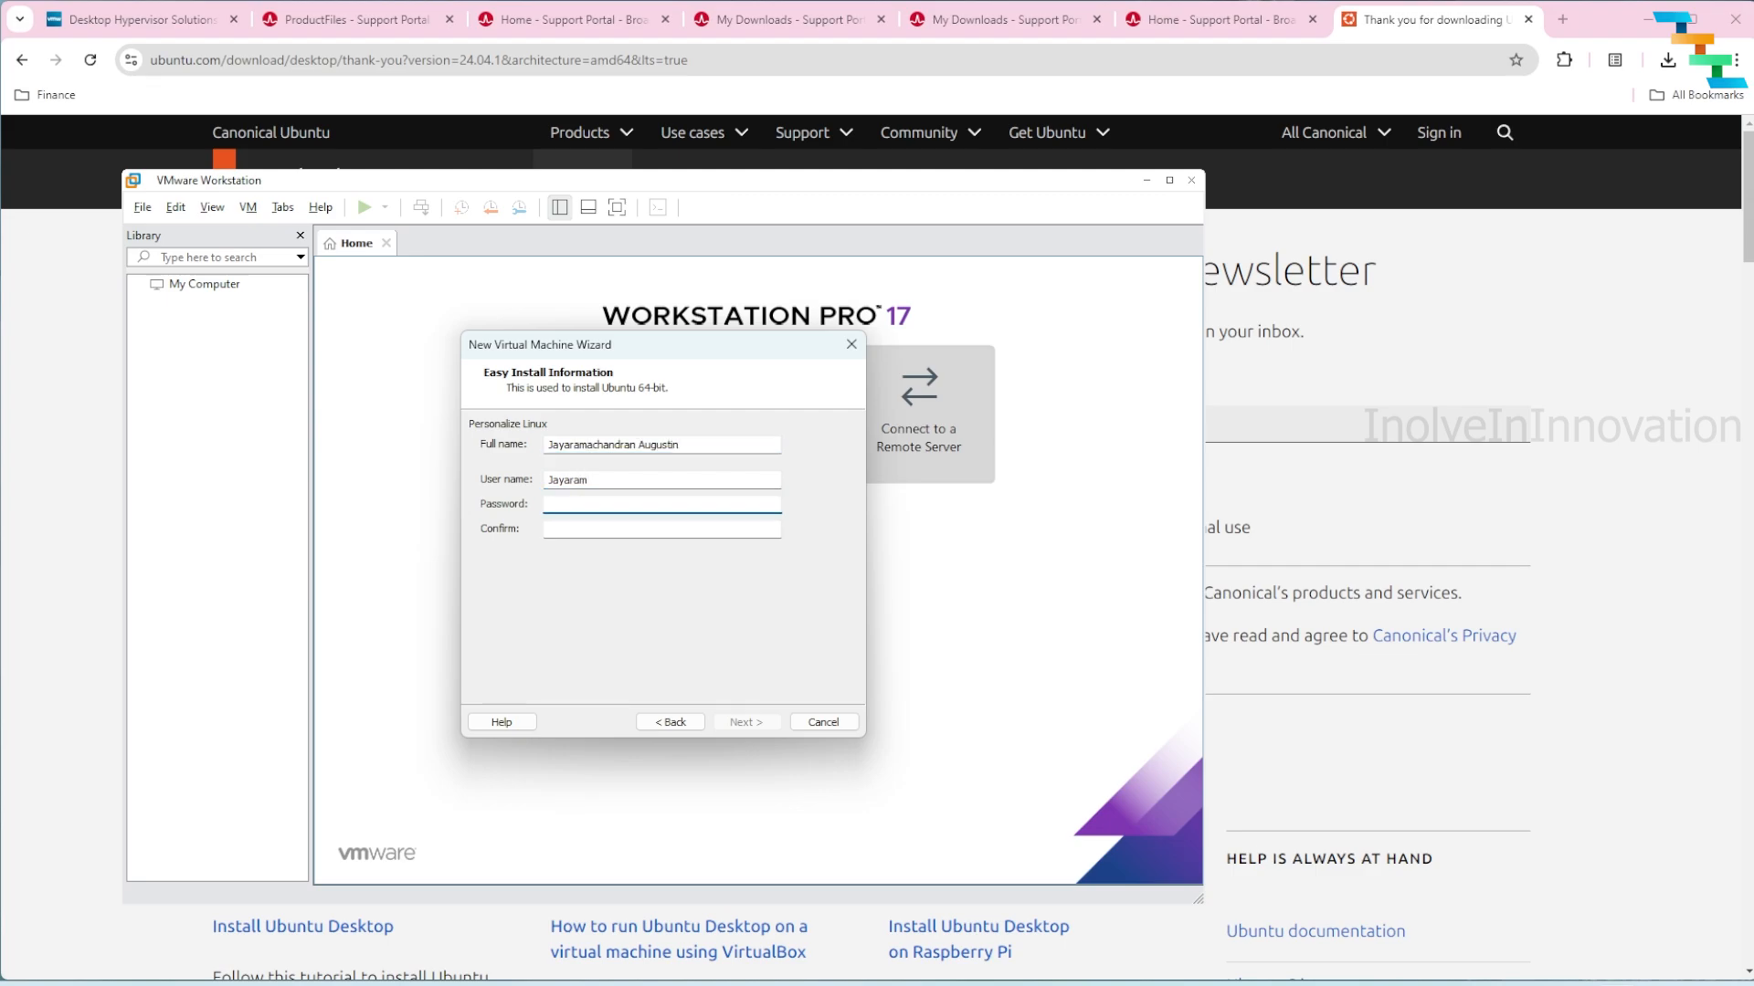
text(••)
key(Tab)
text(••••)
click(747, 722)
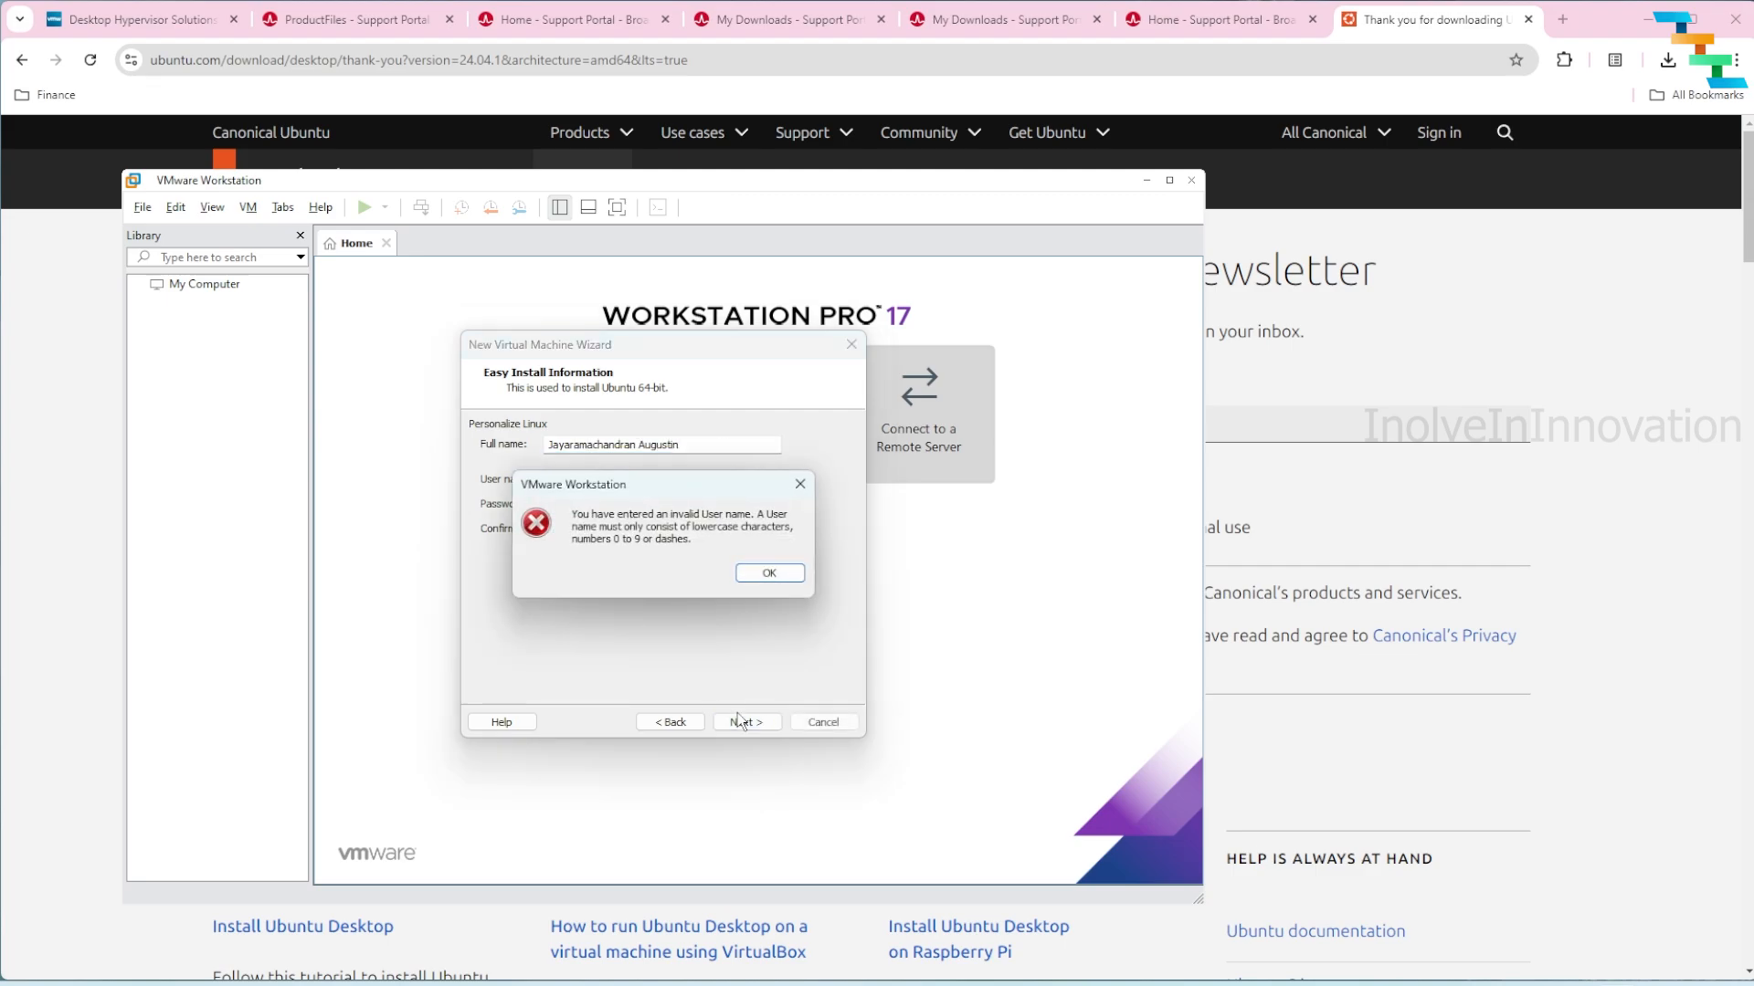
click(771, 573)
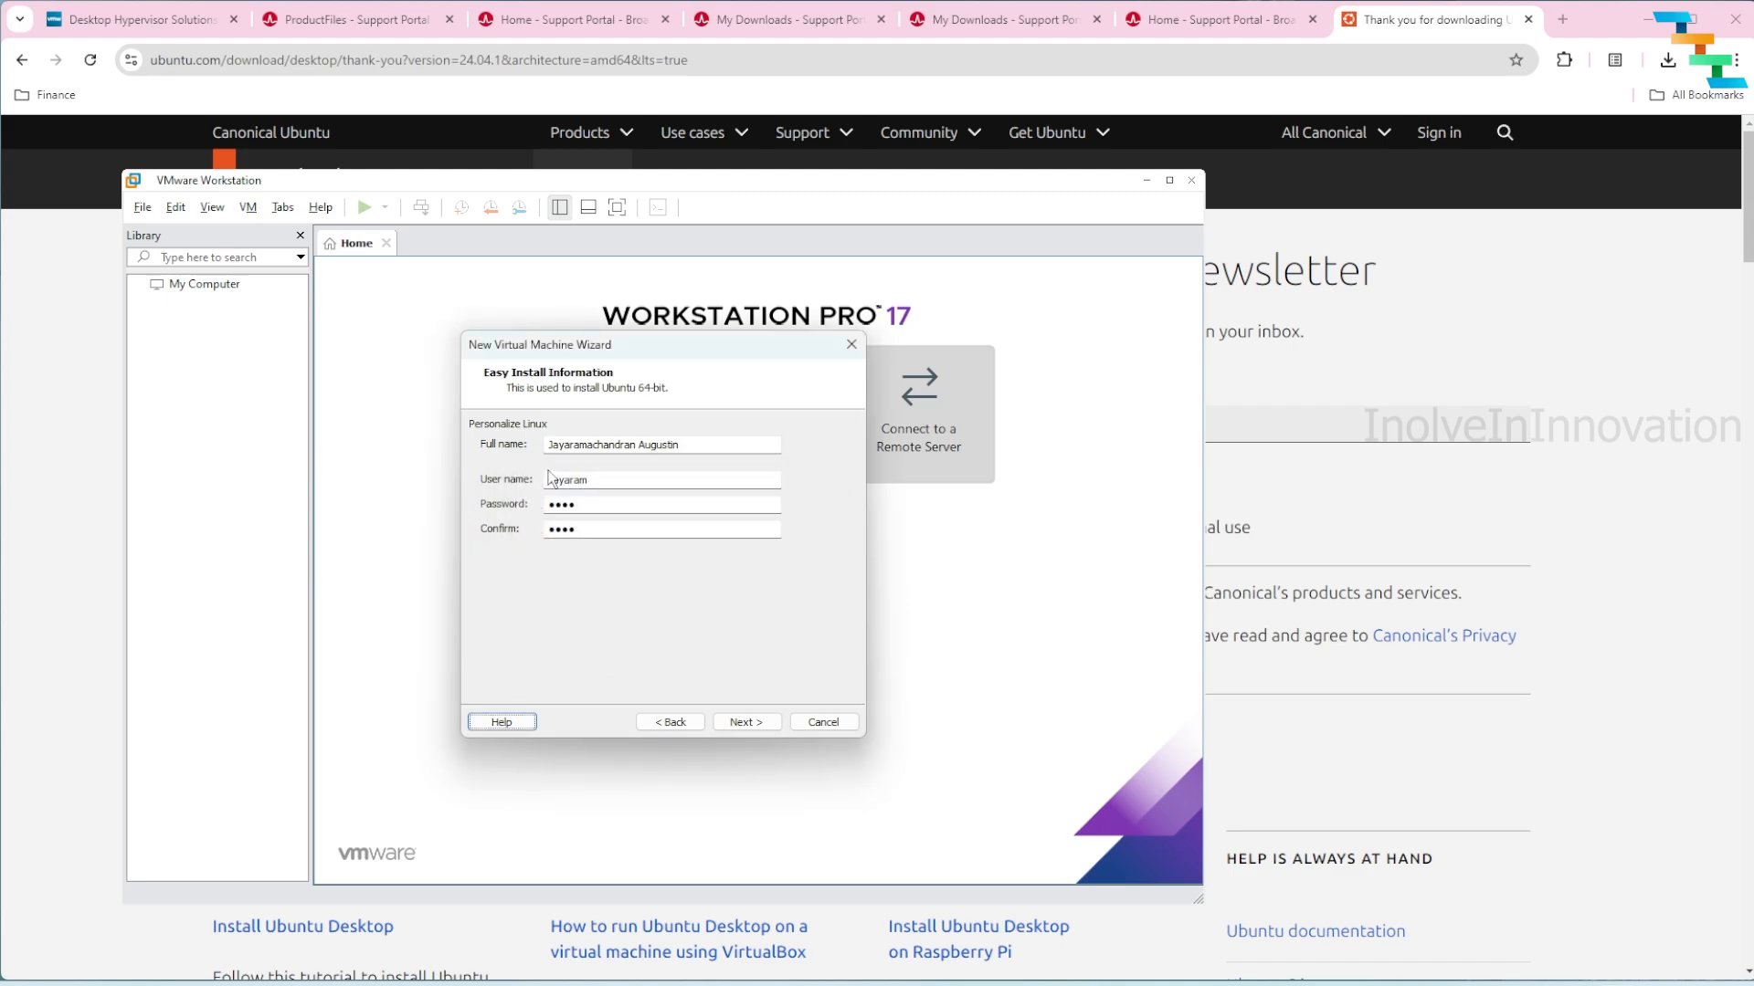
click(554, 478)
- Change the first letter of the account user name to lowercase and continue
key(BackSpace)
text(j)
click(746, 722)
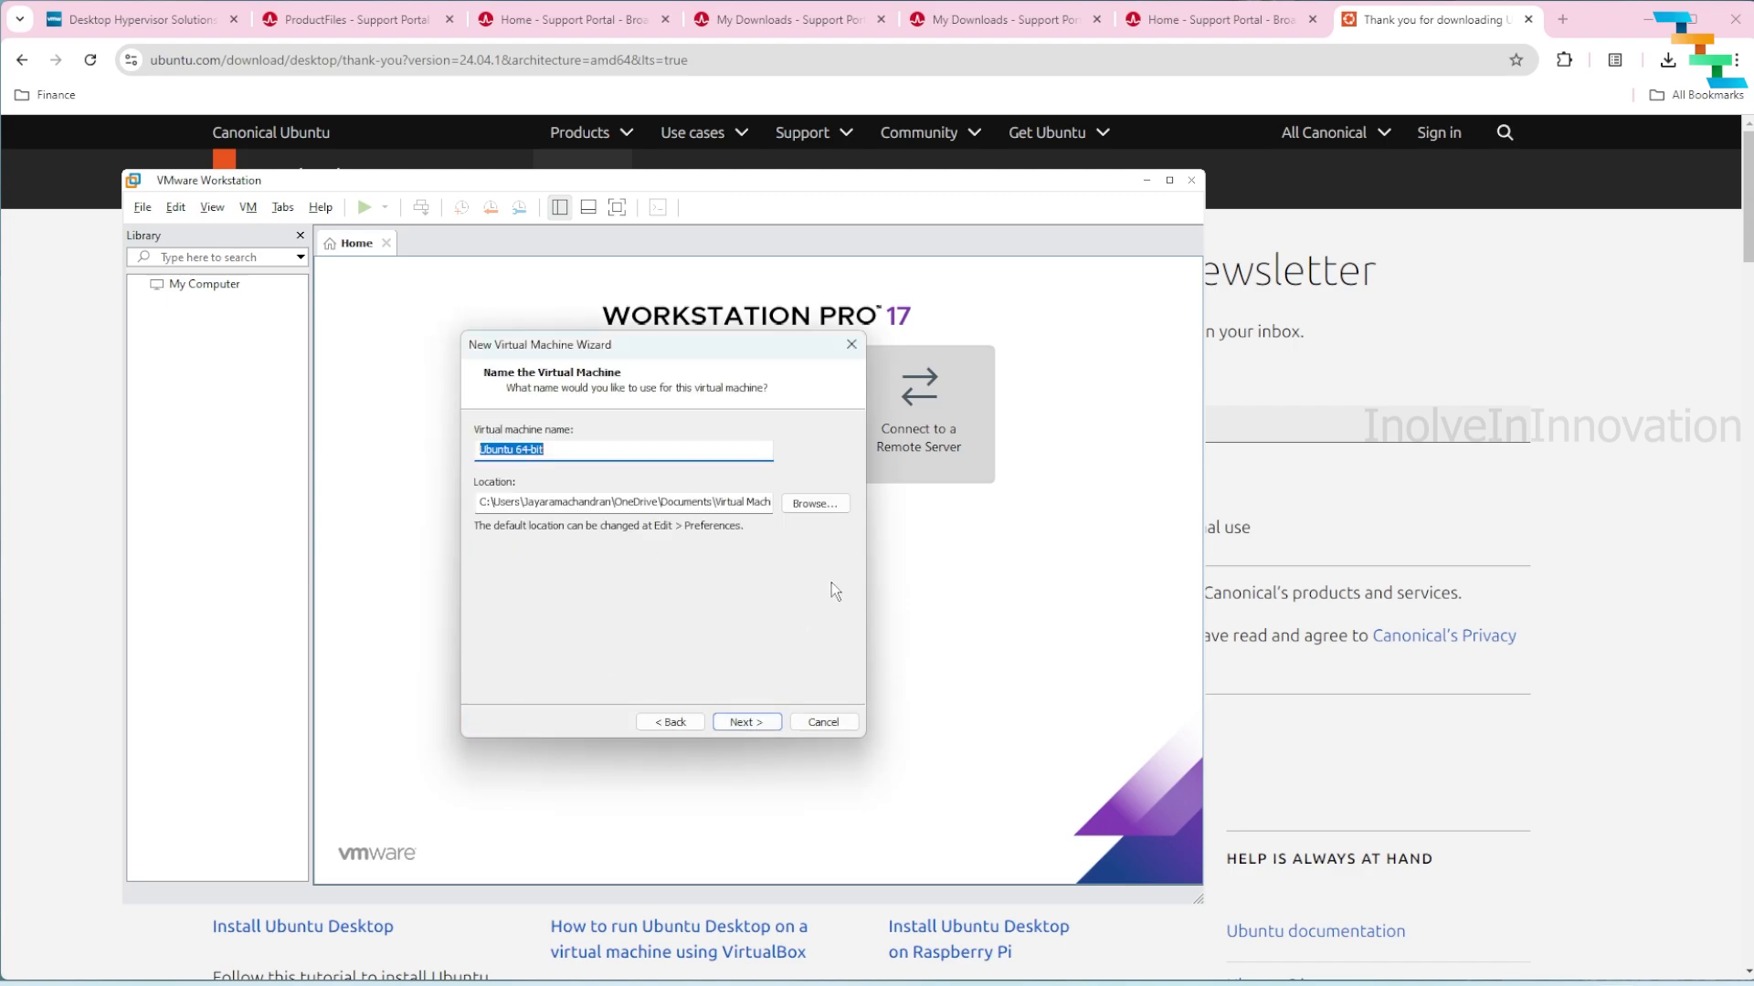
- Store the VM in C:\ubuntu and keep the 20 GB split disk to reach Ready to Create
click(793, 505)
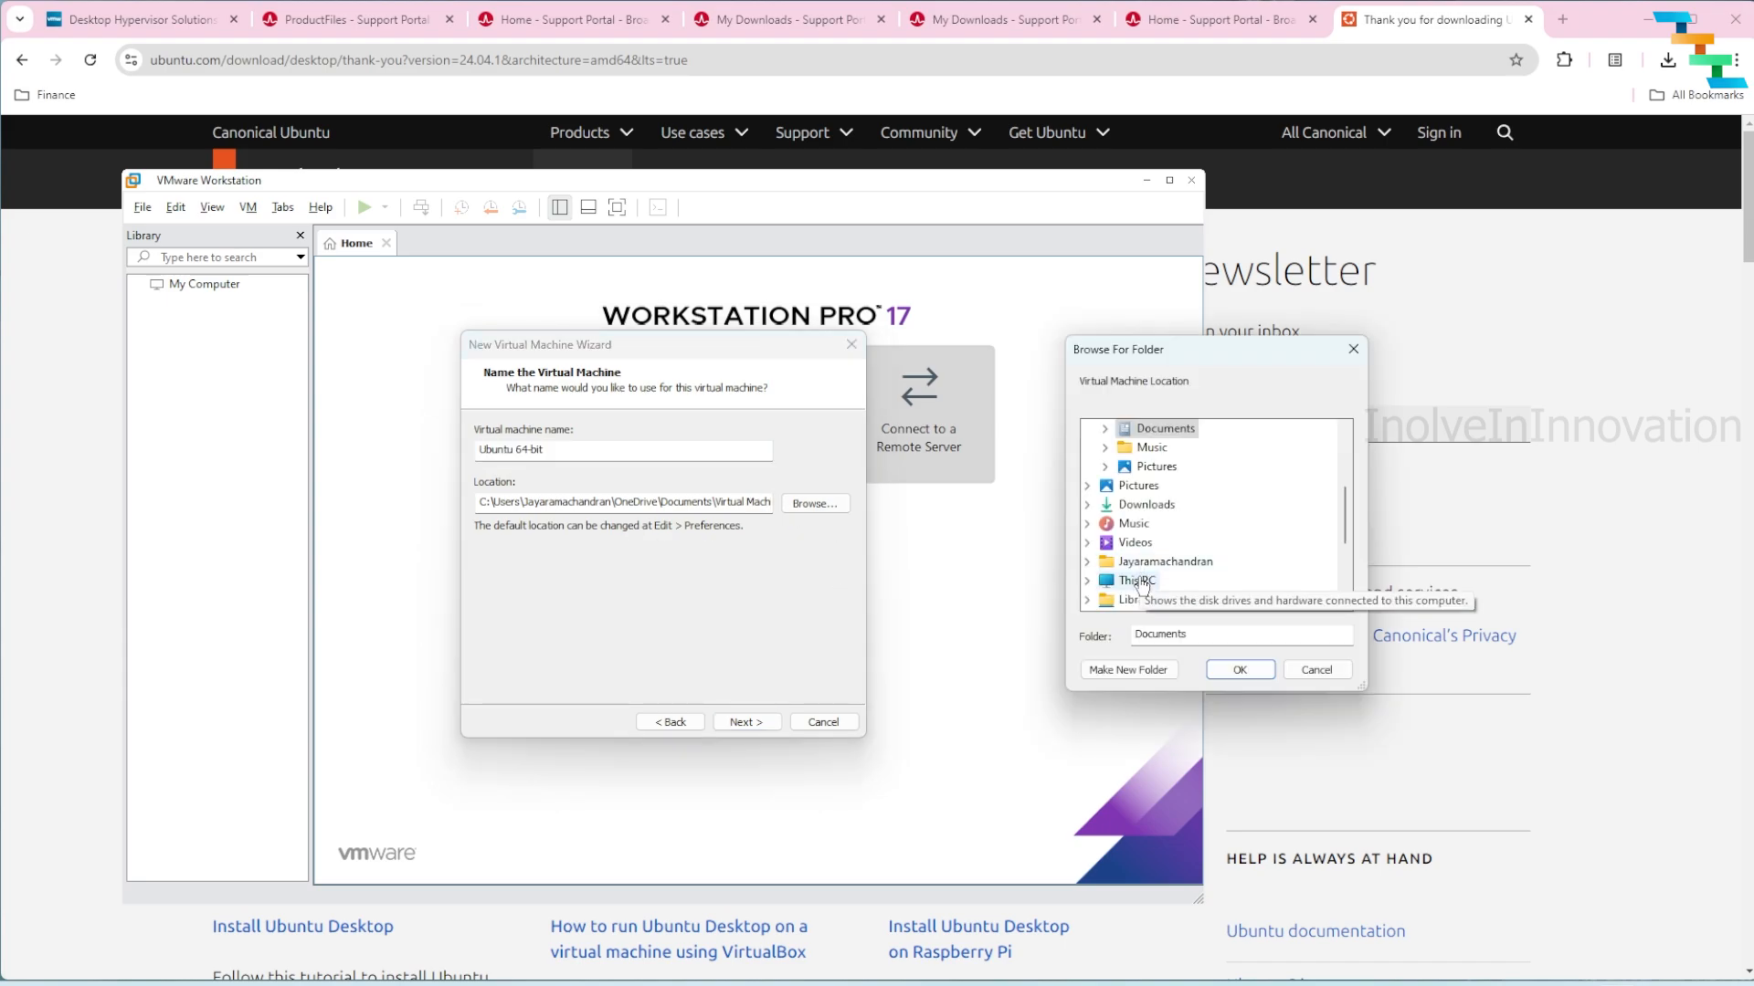
scroll(1178, 511, up, 3)
double_click(1170, 448)
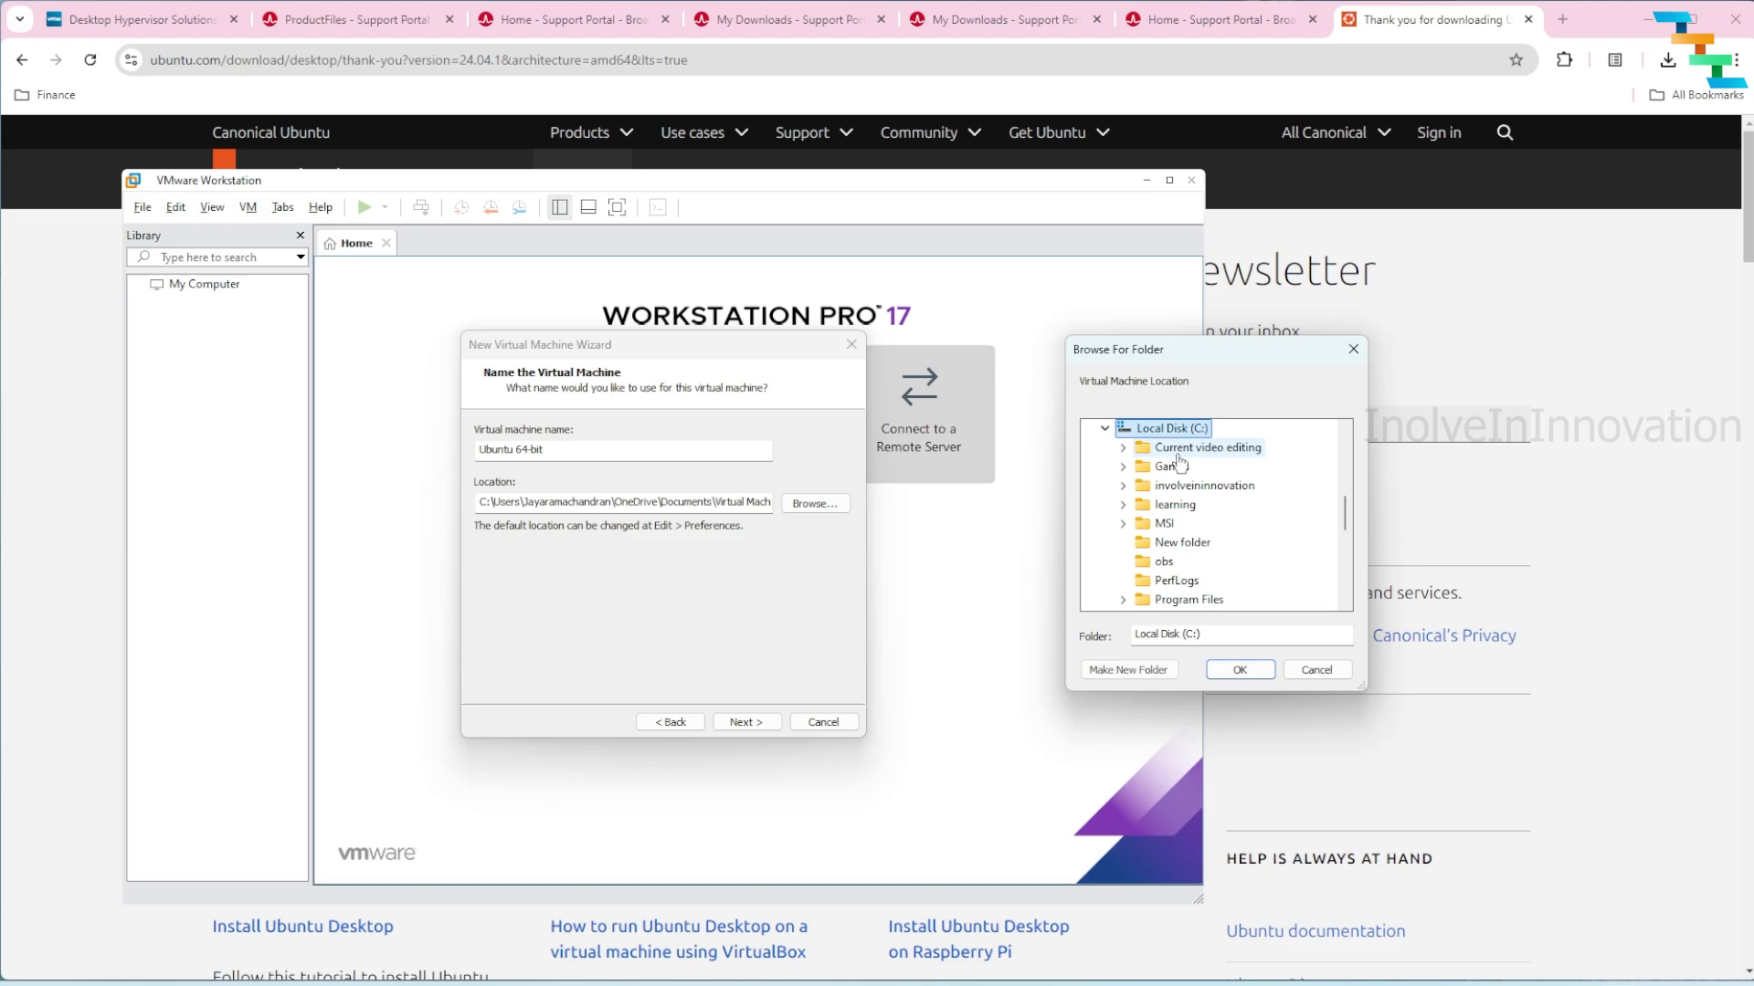
scroll(1187, 511, down, 5)
click(1172, 503)
click(1235, 669)
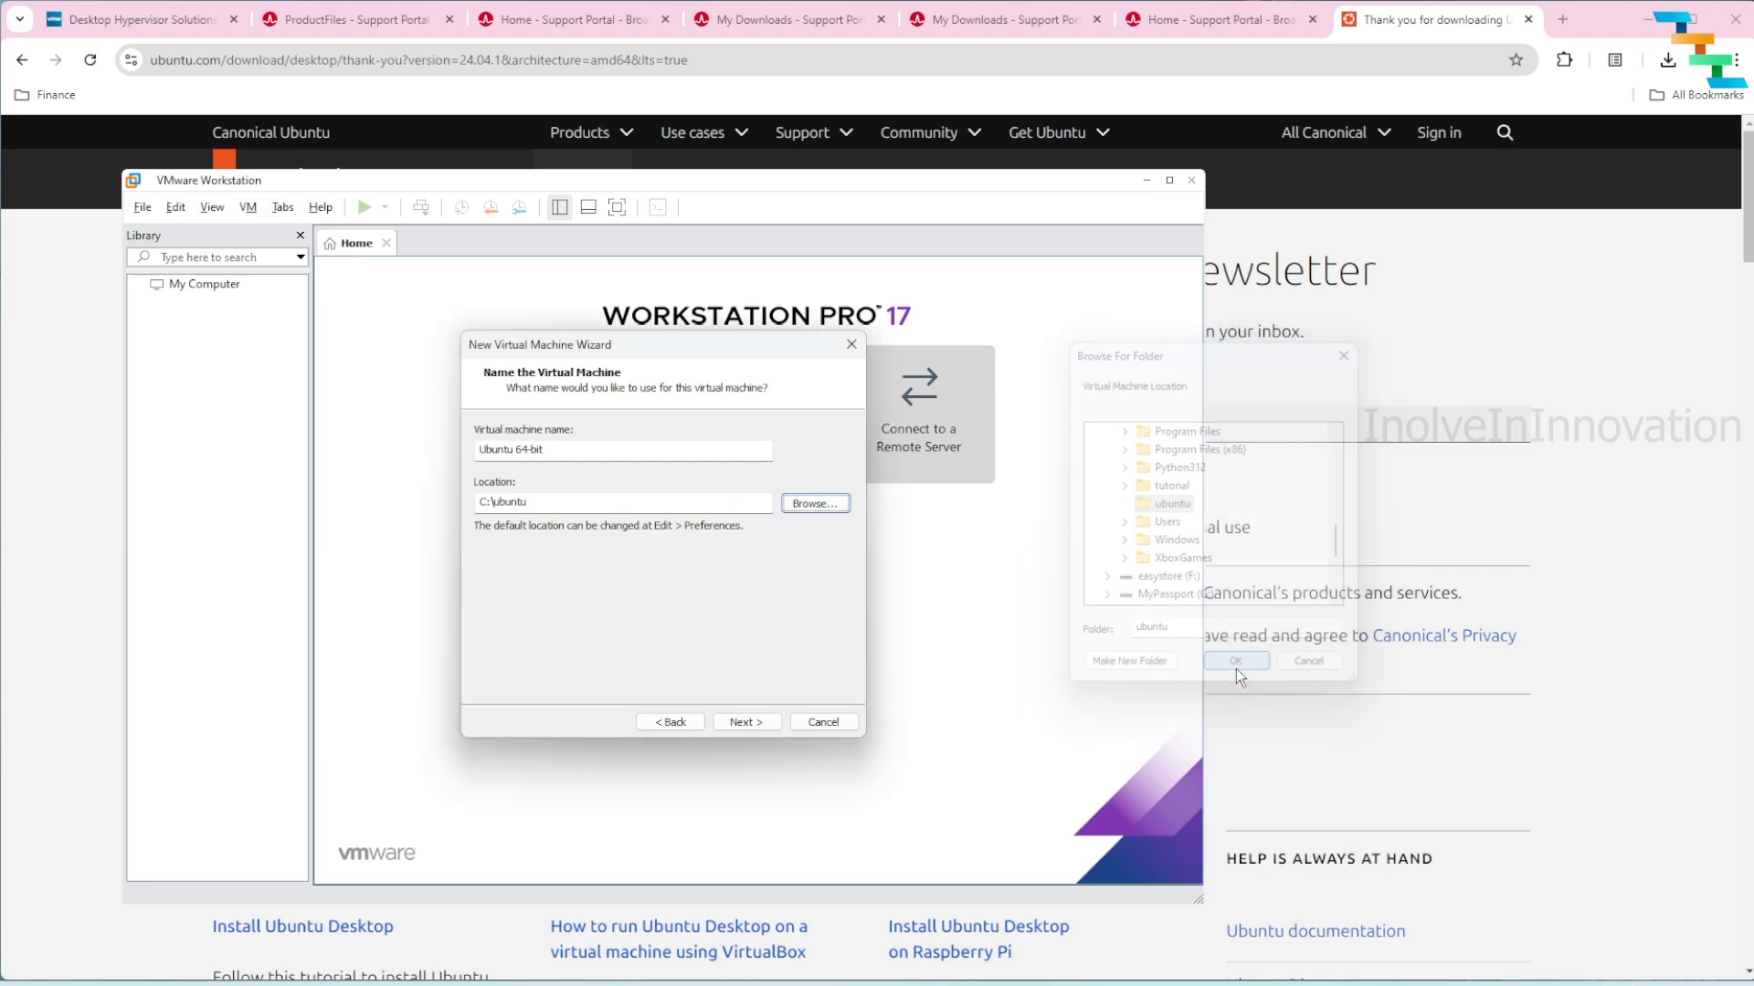
click(776, 723)
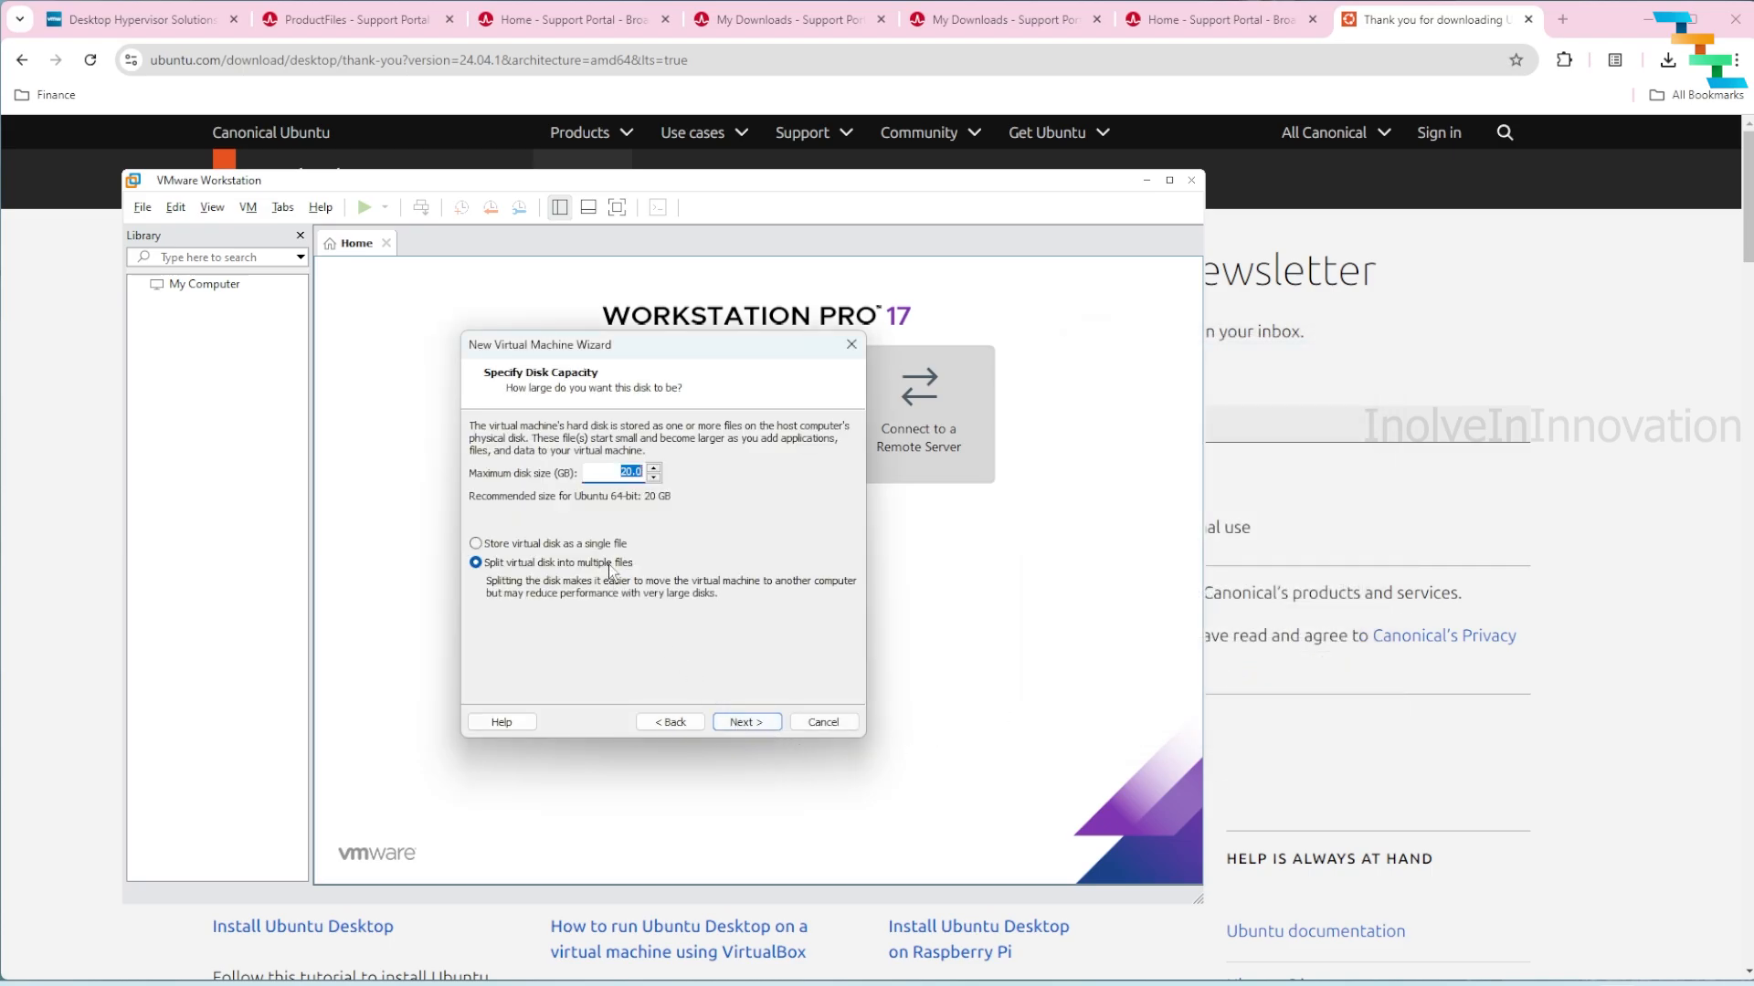
click(760, 718)
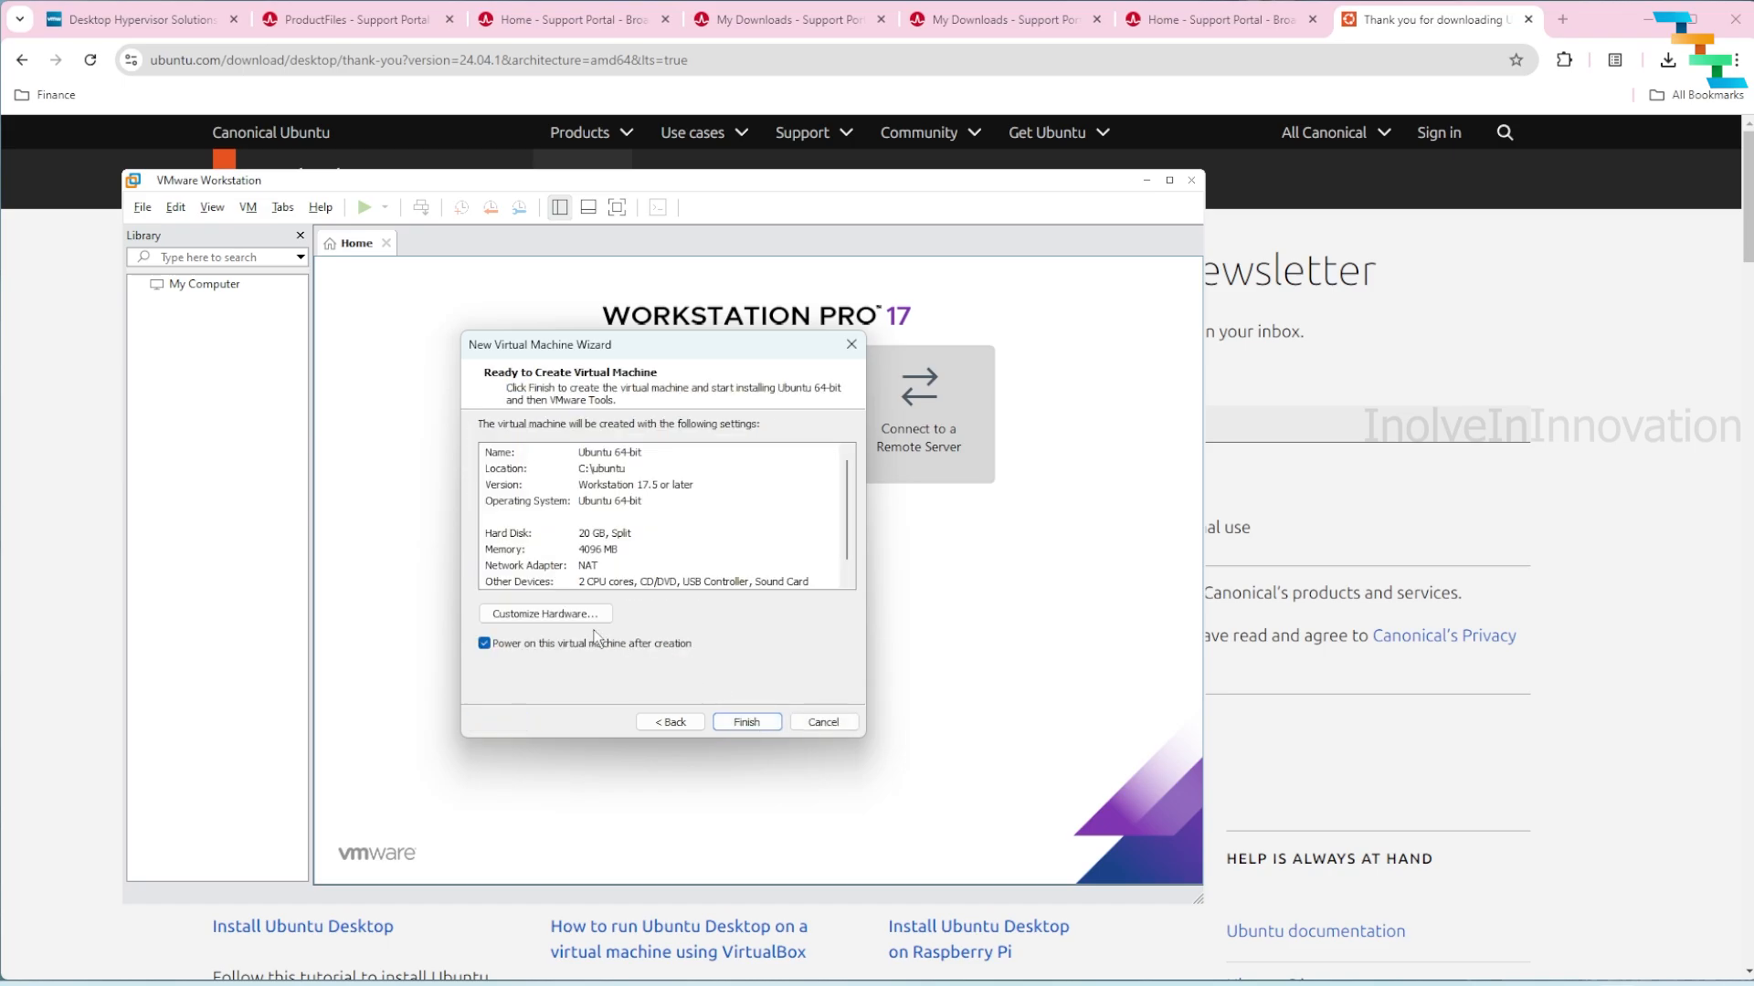
- In Customize Hardware, raise the VM memory to 16 GB and set 4 processors
click(562, 617)
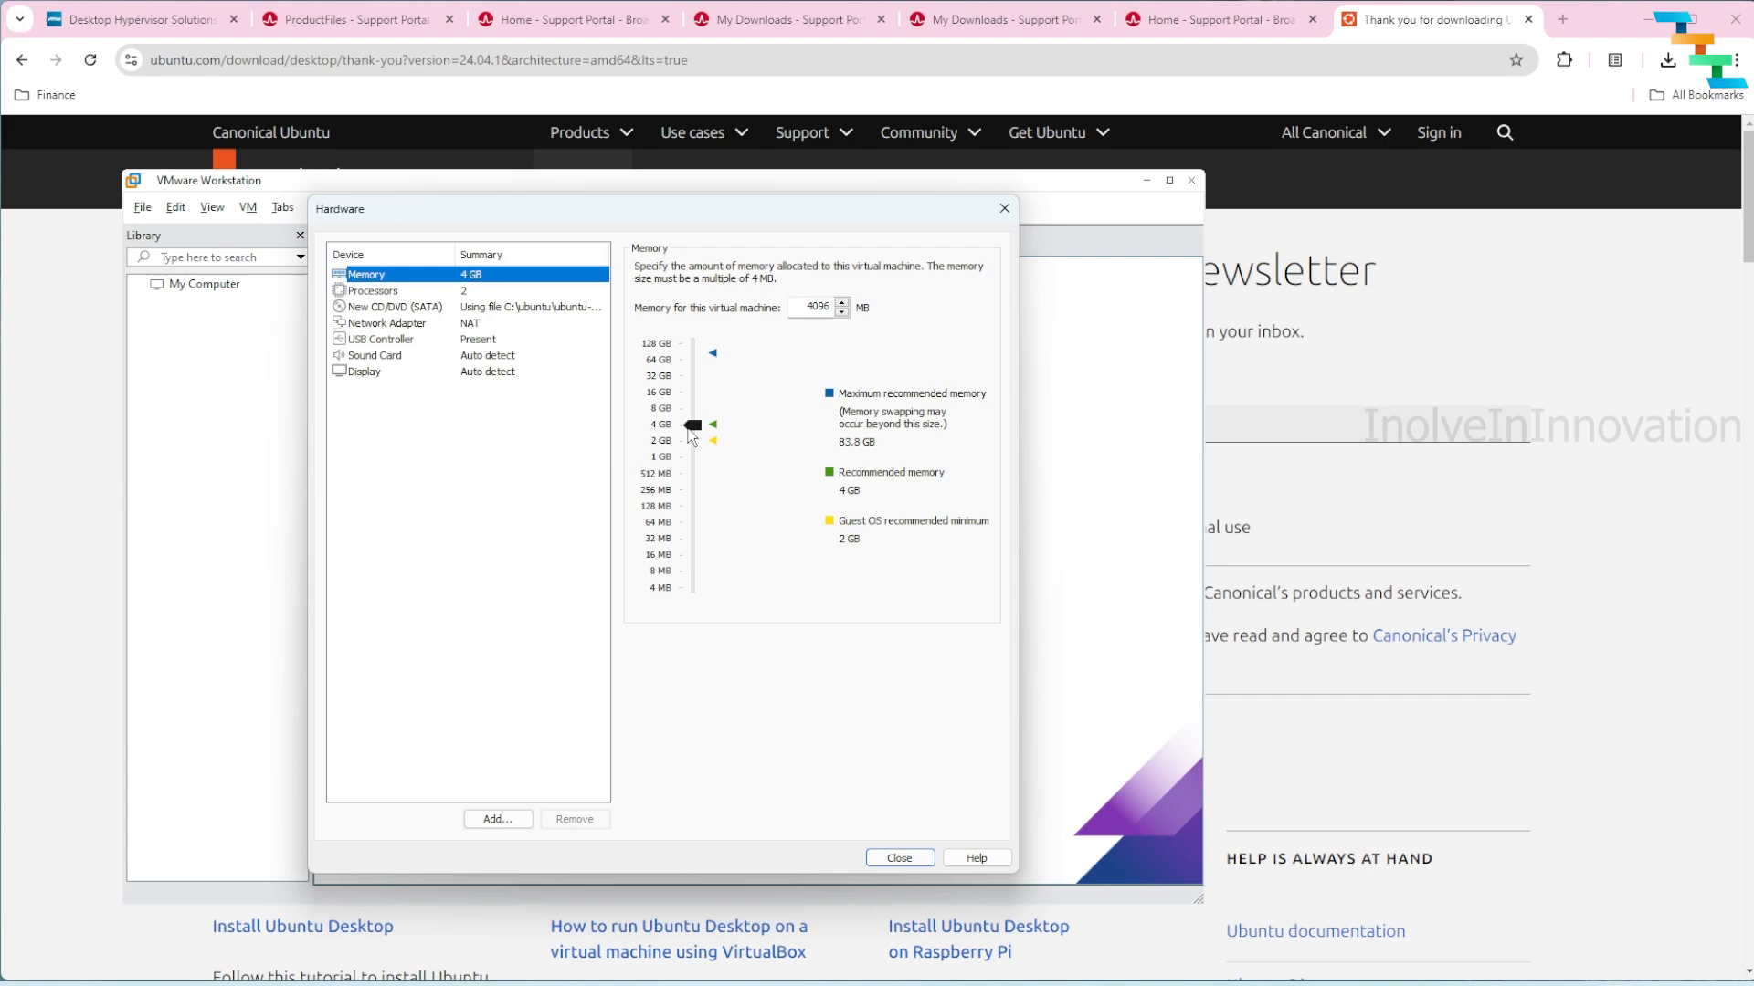
drag(699, 428, 694, 392)
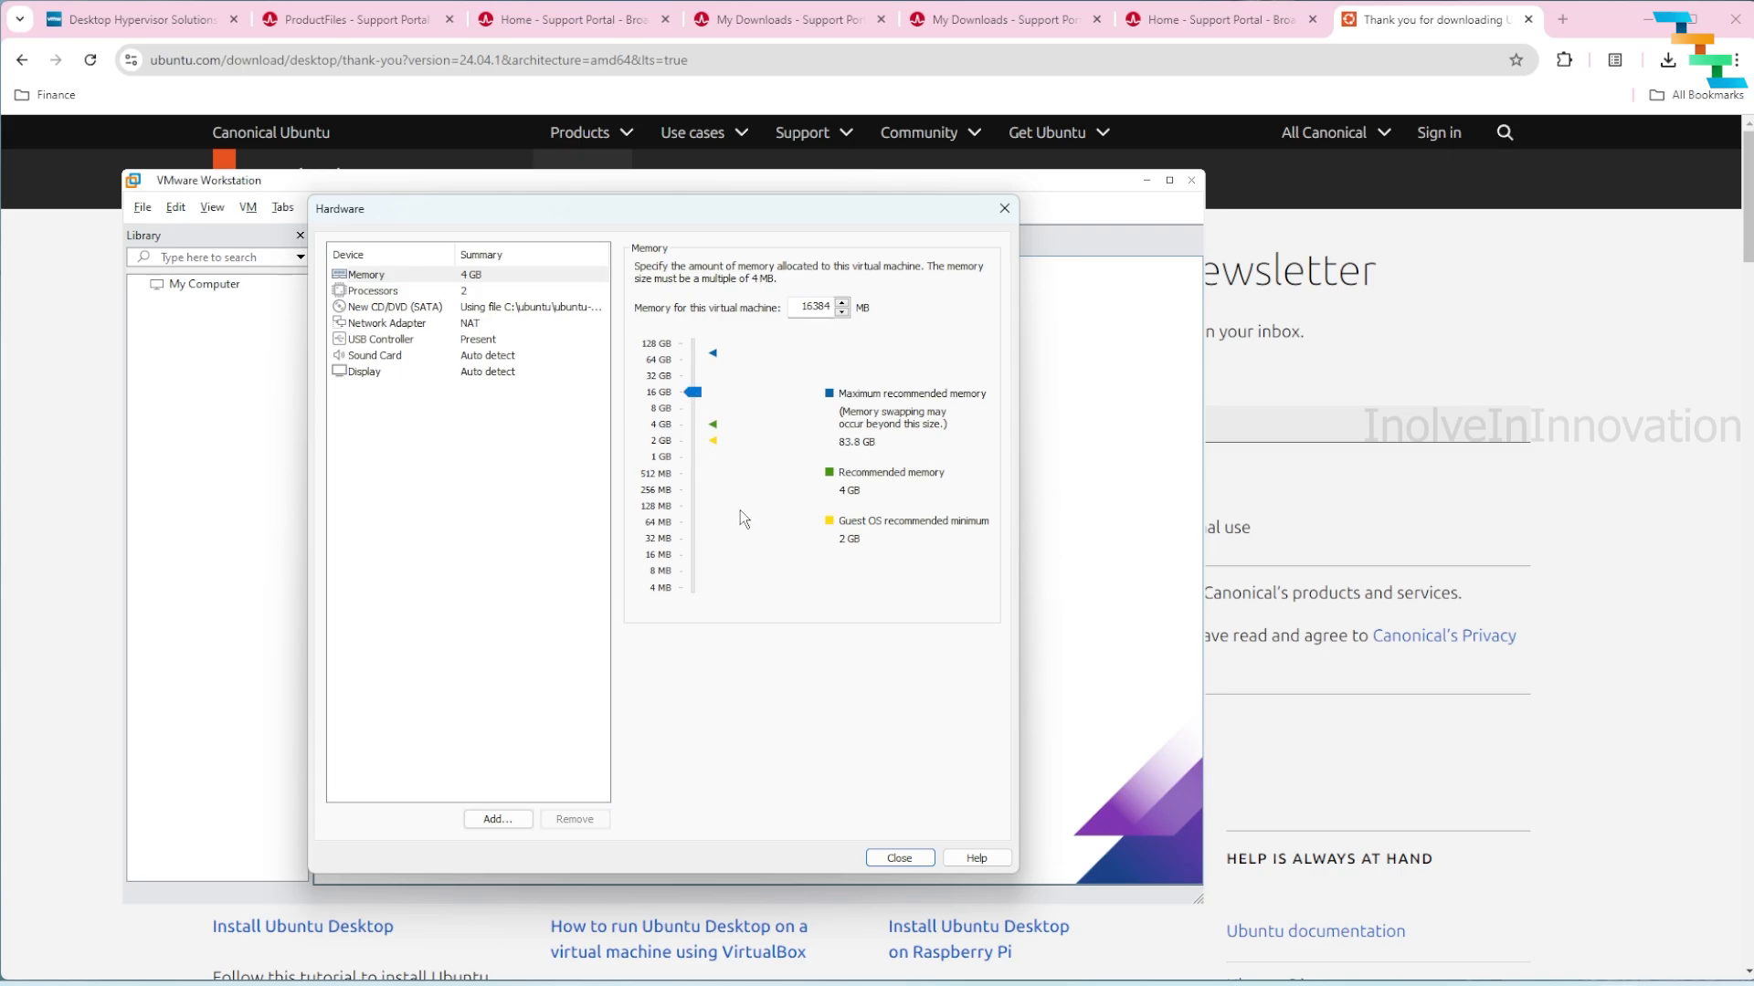
click(447, 293)
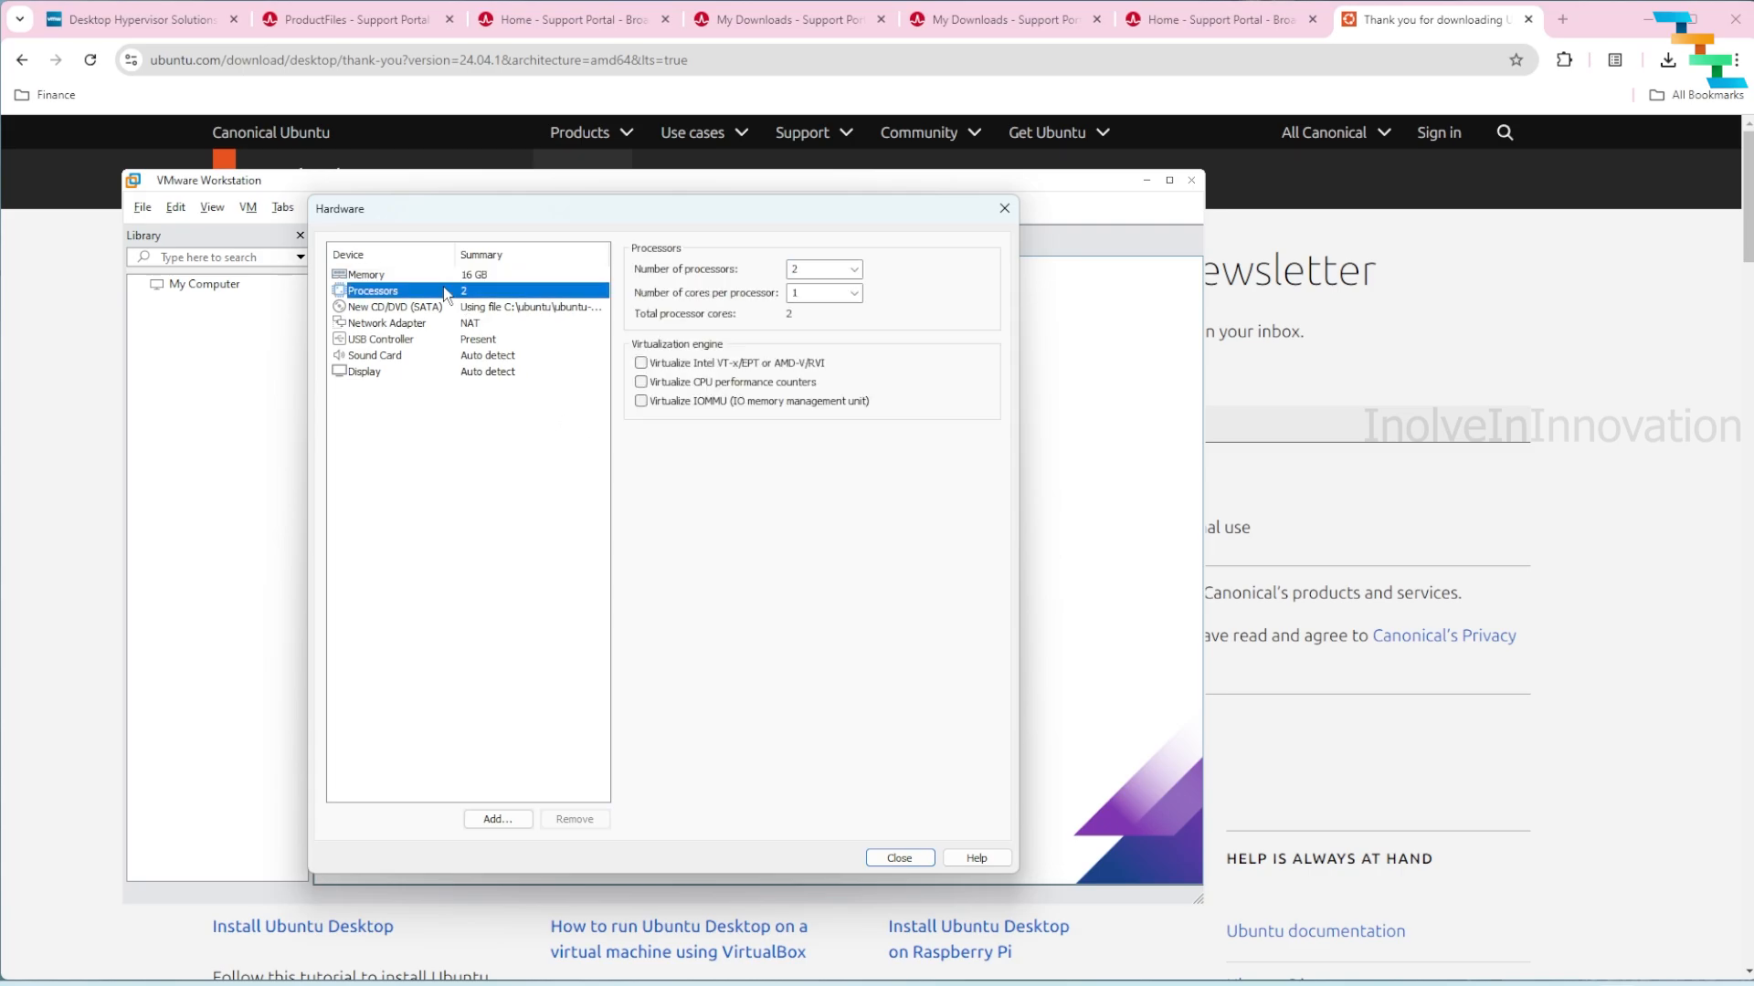
click(814, 264)
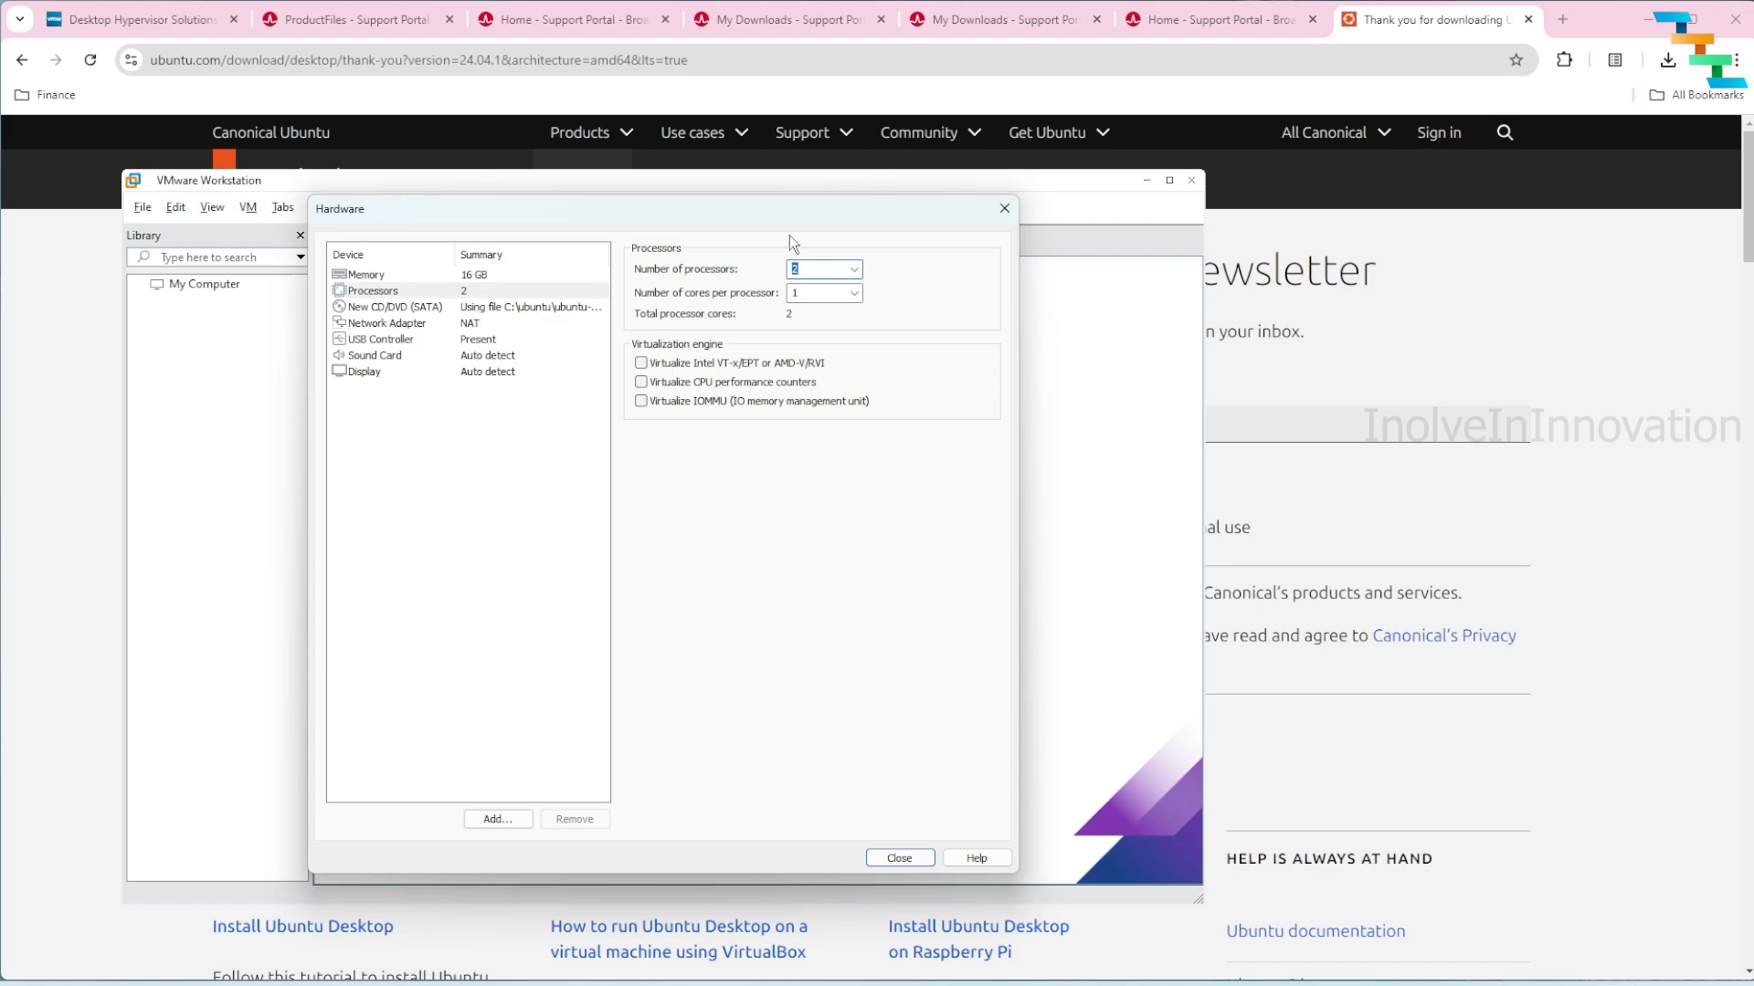
text(4)
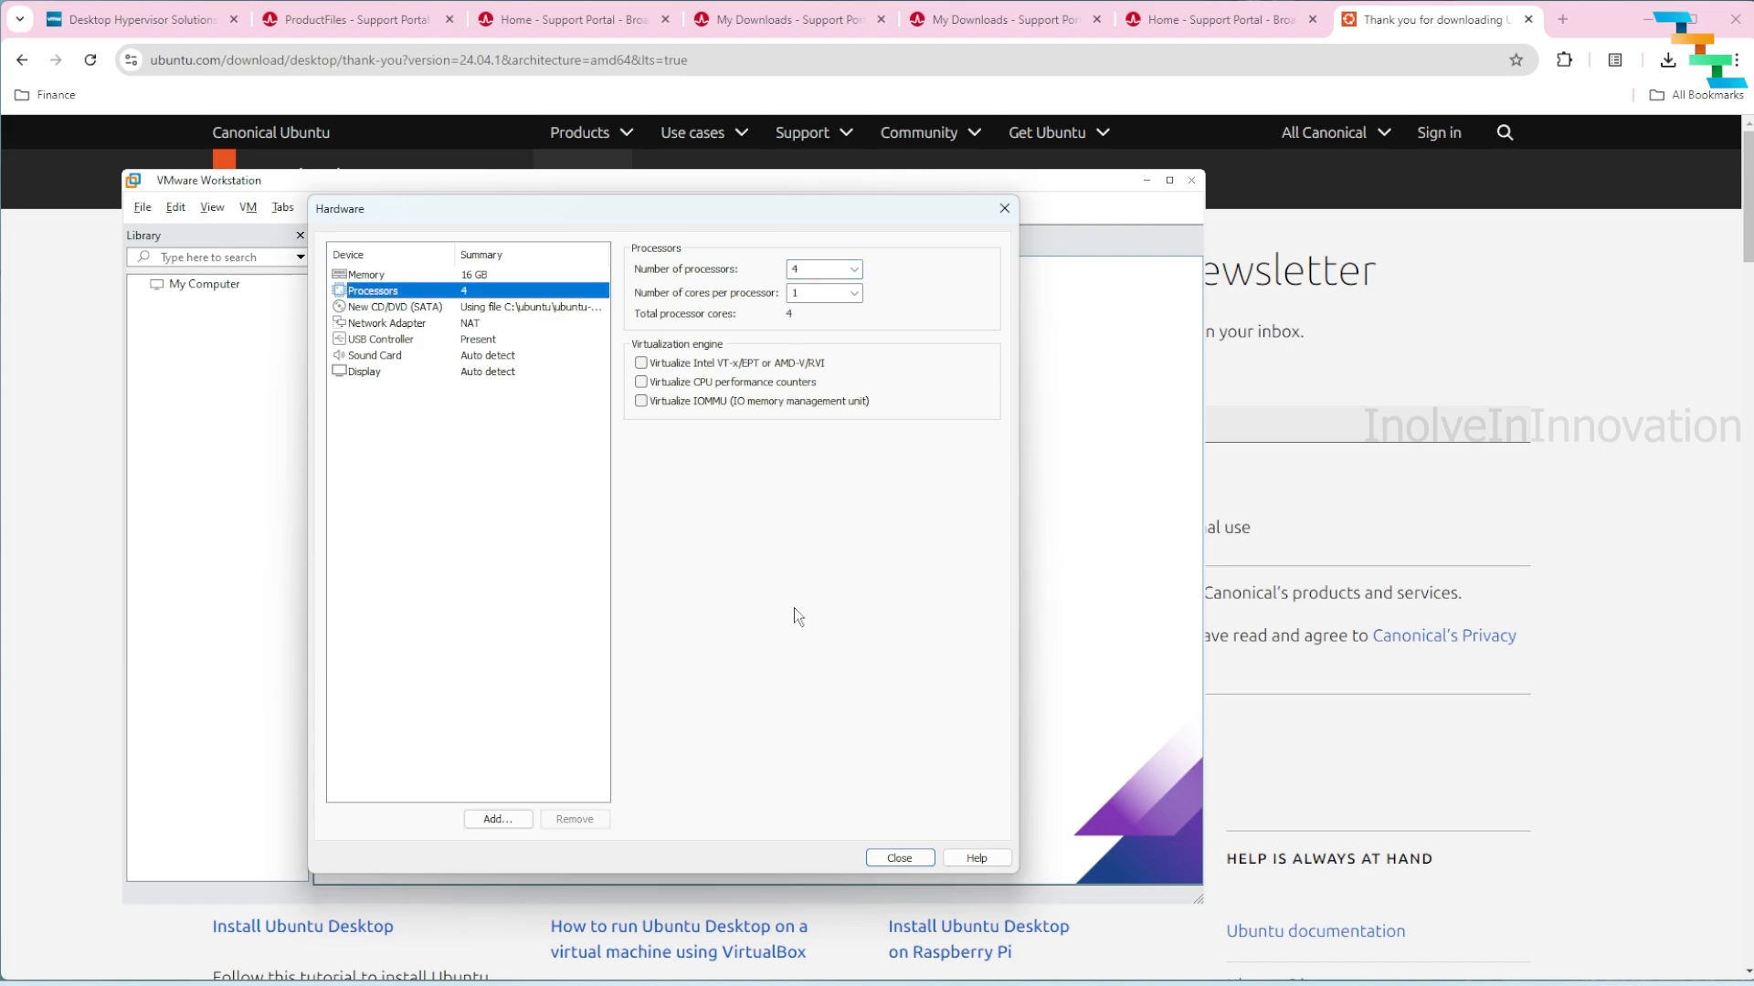
- Review the remaining devices, turn off 3D graphics acceleration, and finish creating the VM
click(558, 313)
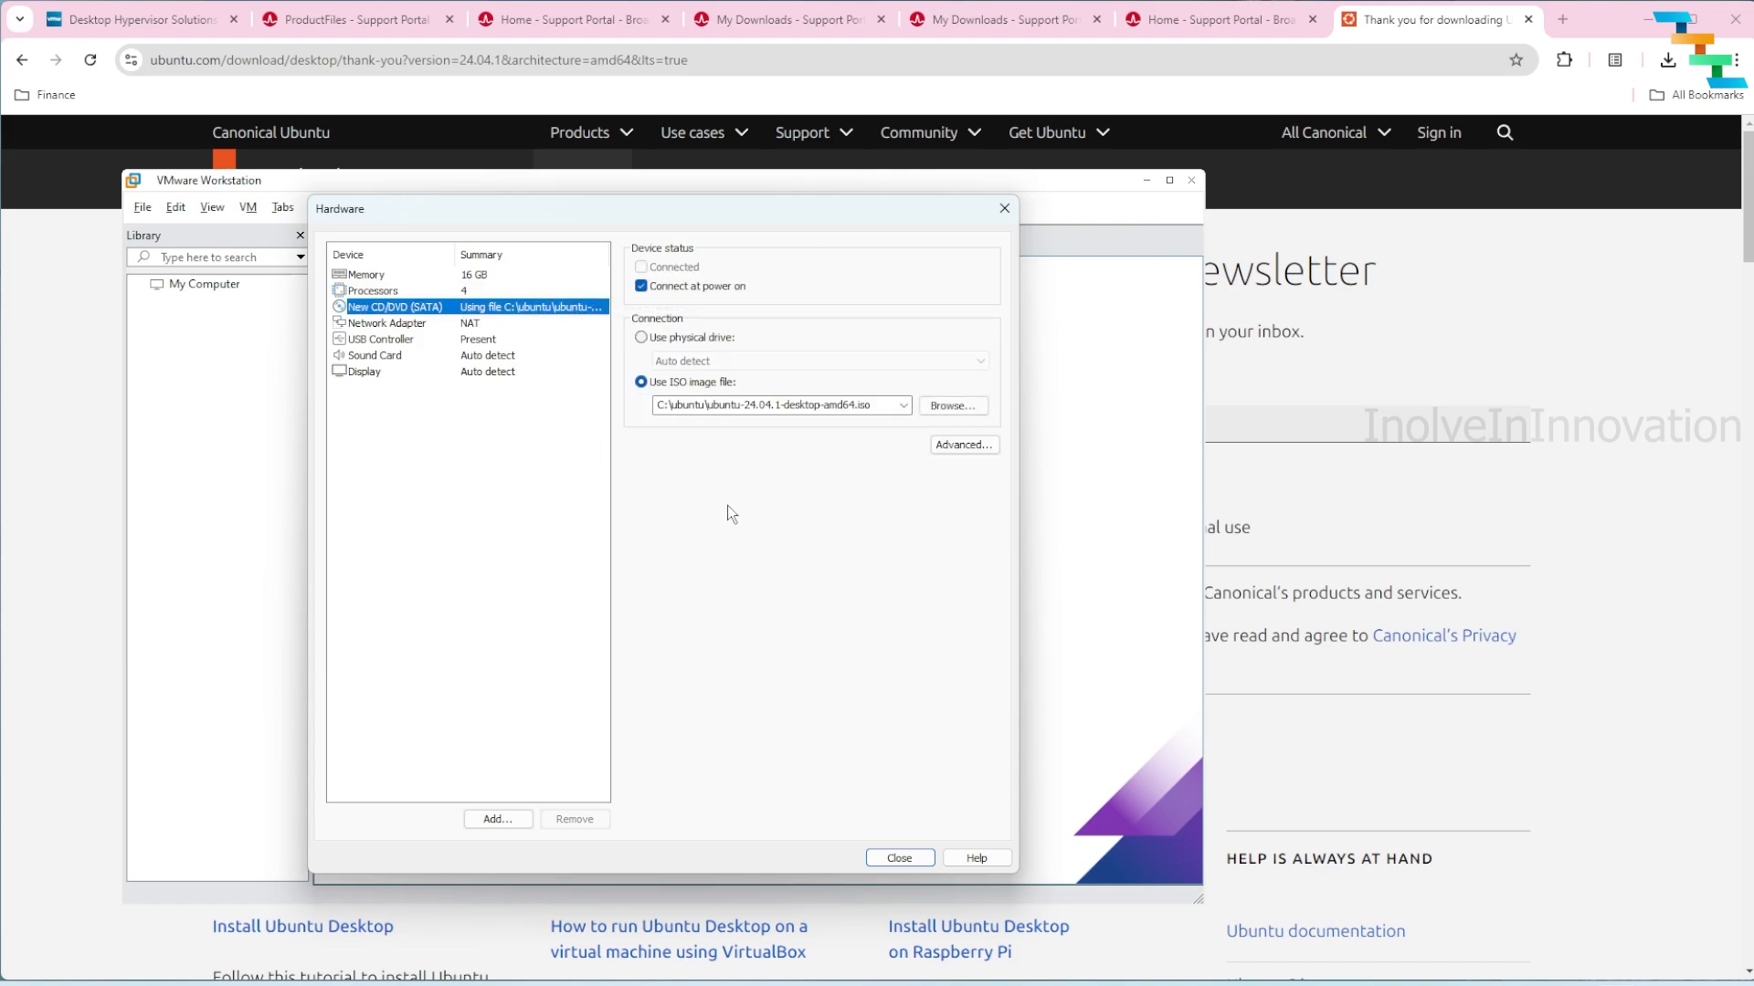
click(521, 325)
key(Down)
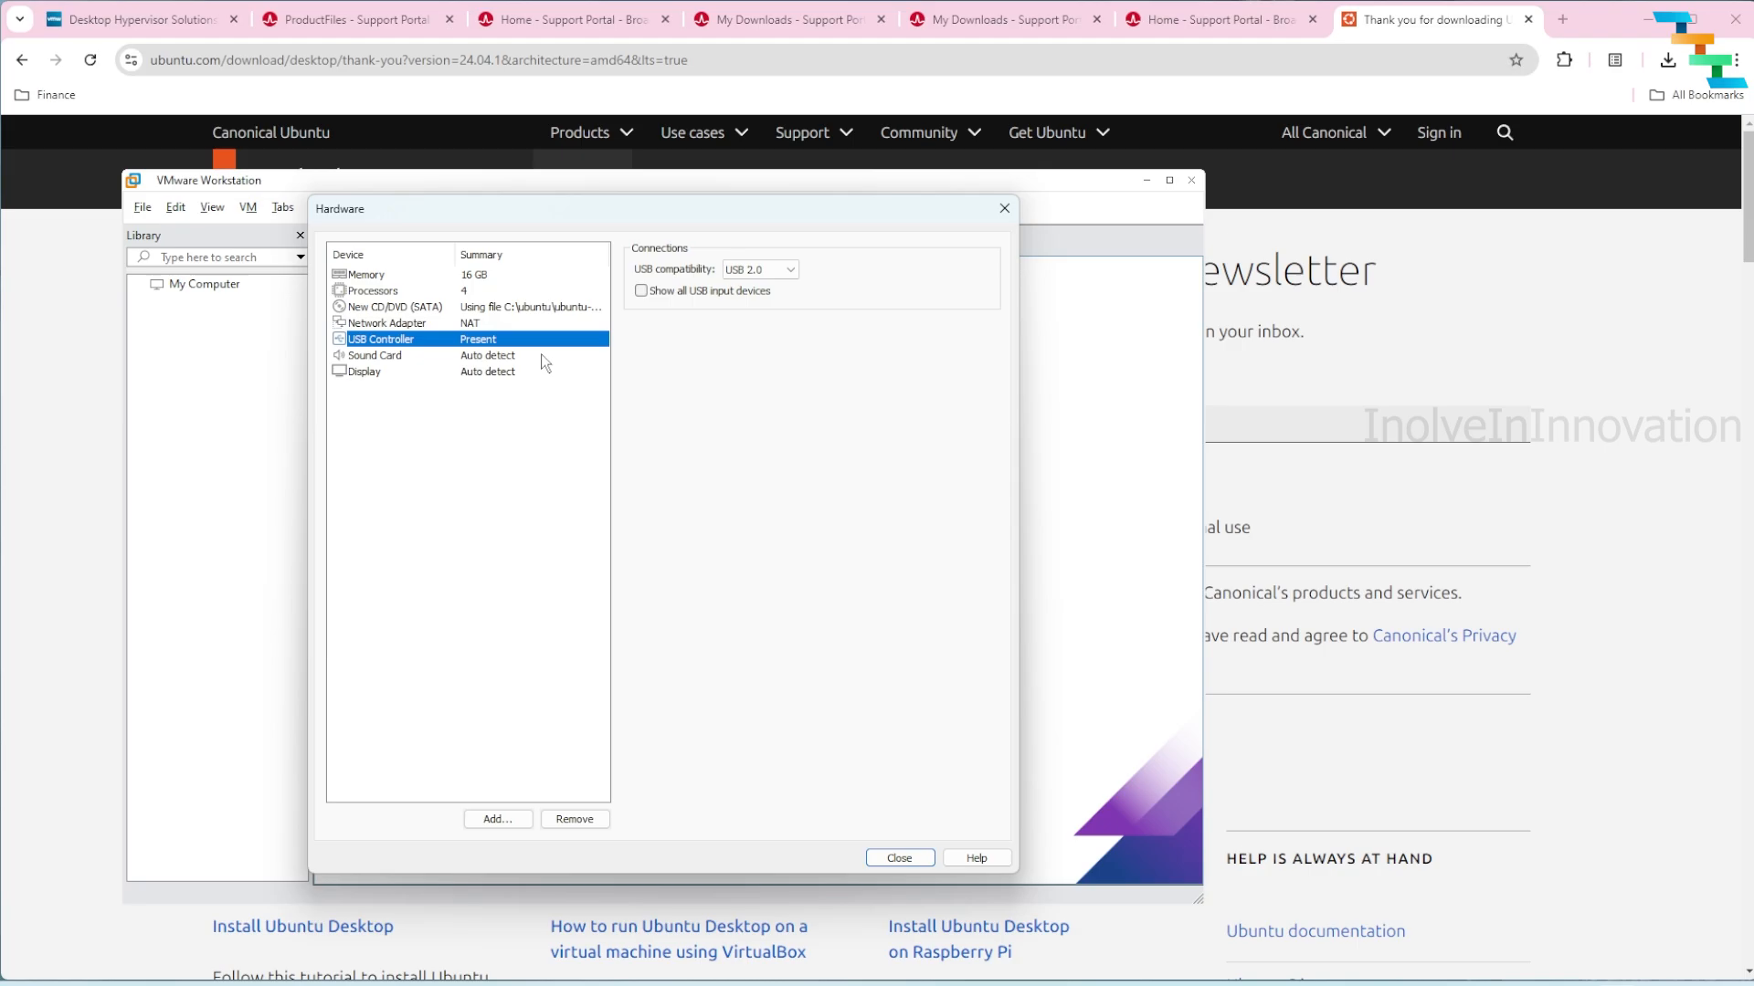
click(546, 359)
click(524, 375)
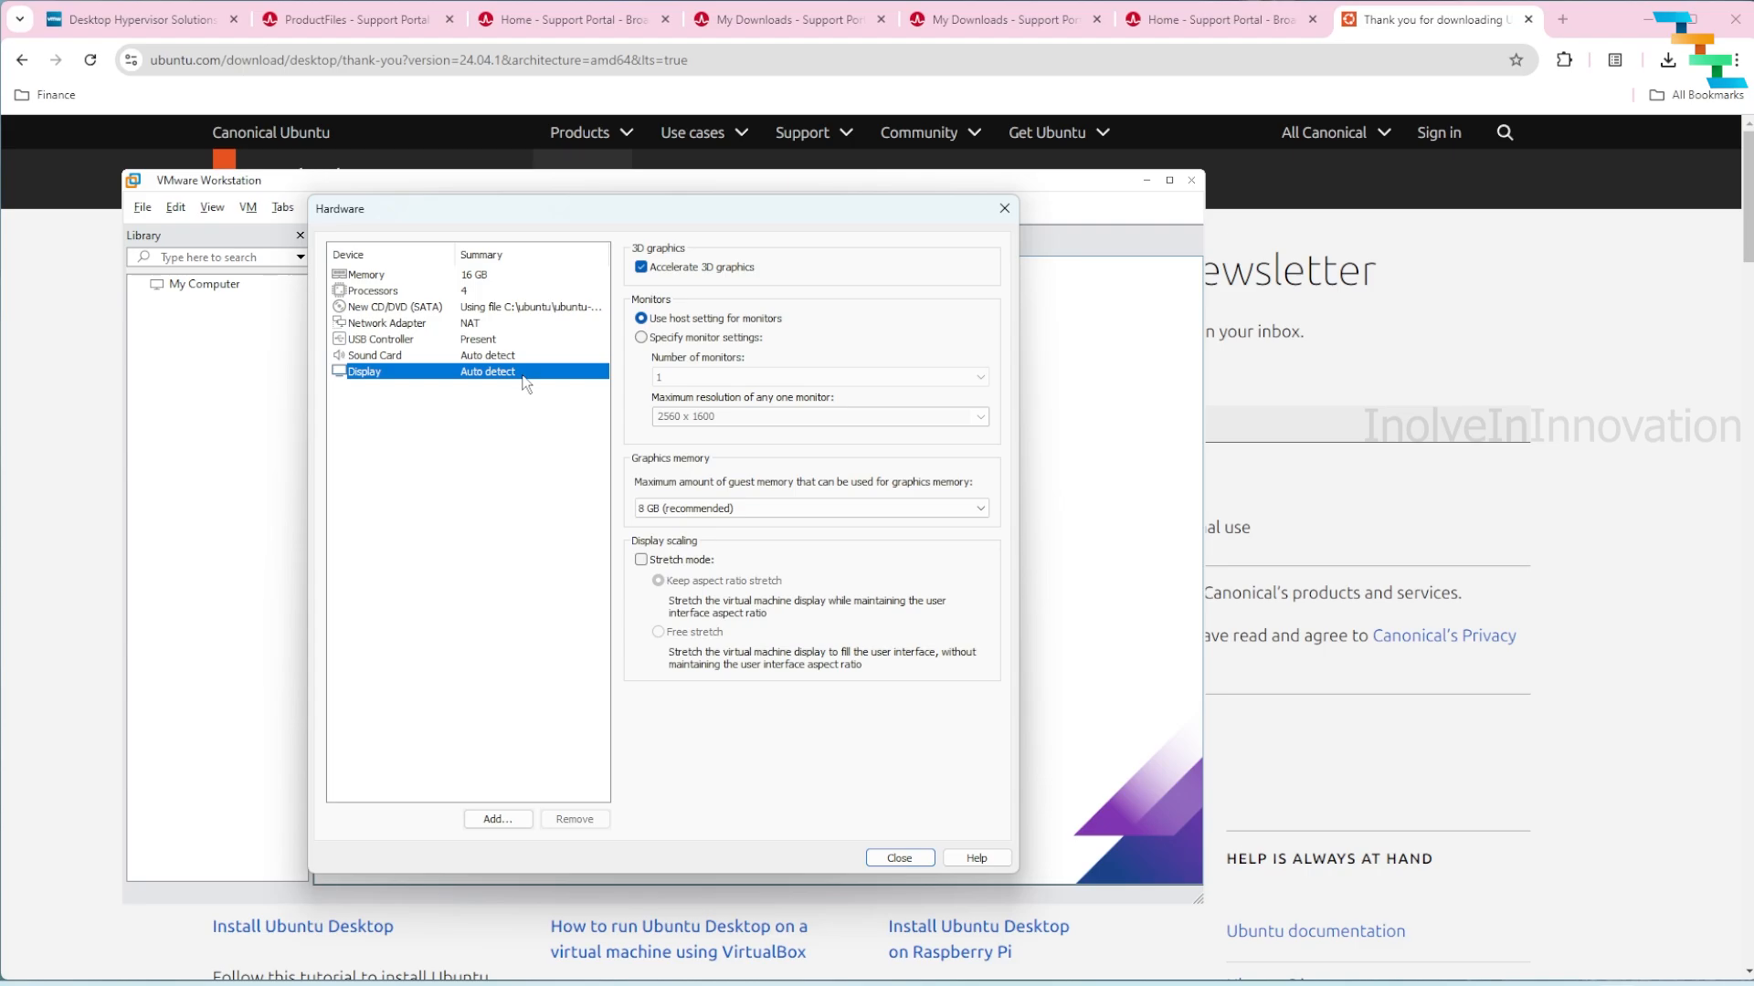
click(660, 269)
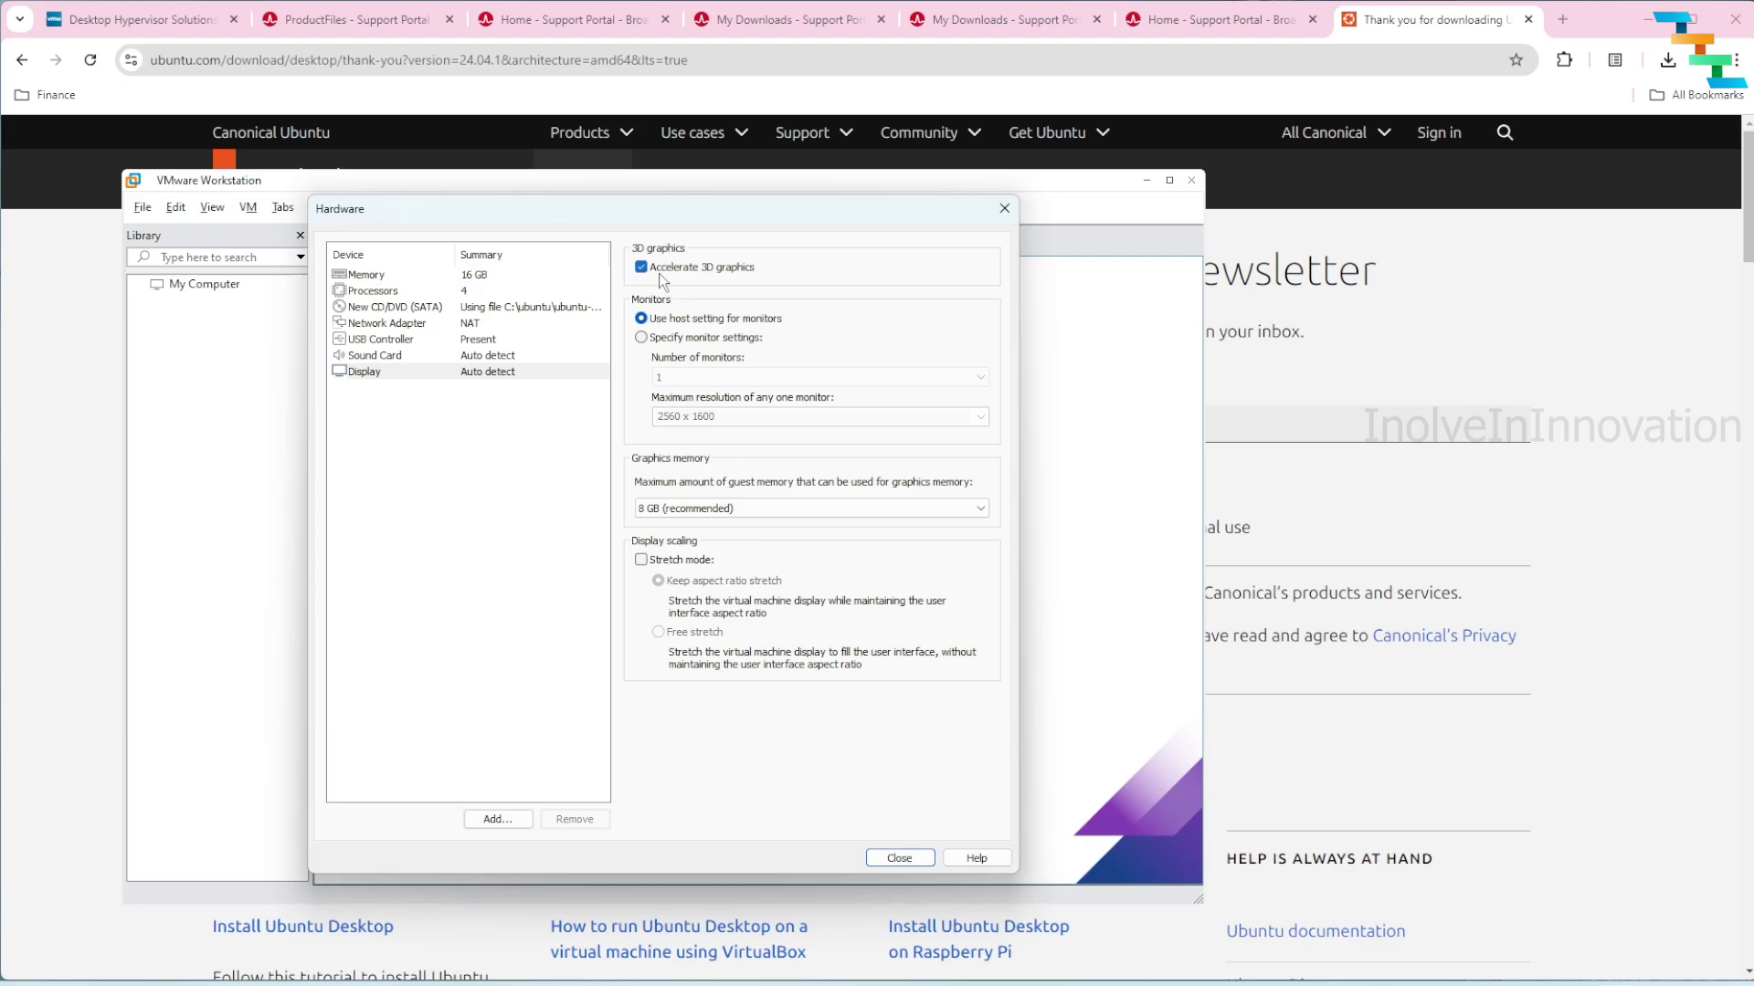
click(899, 859)
click(745, 723)
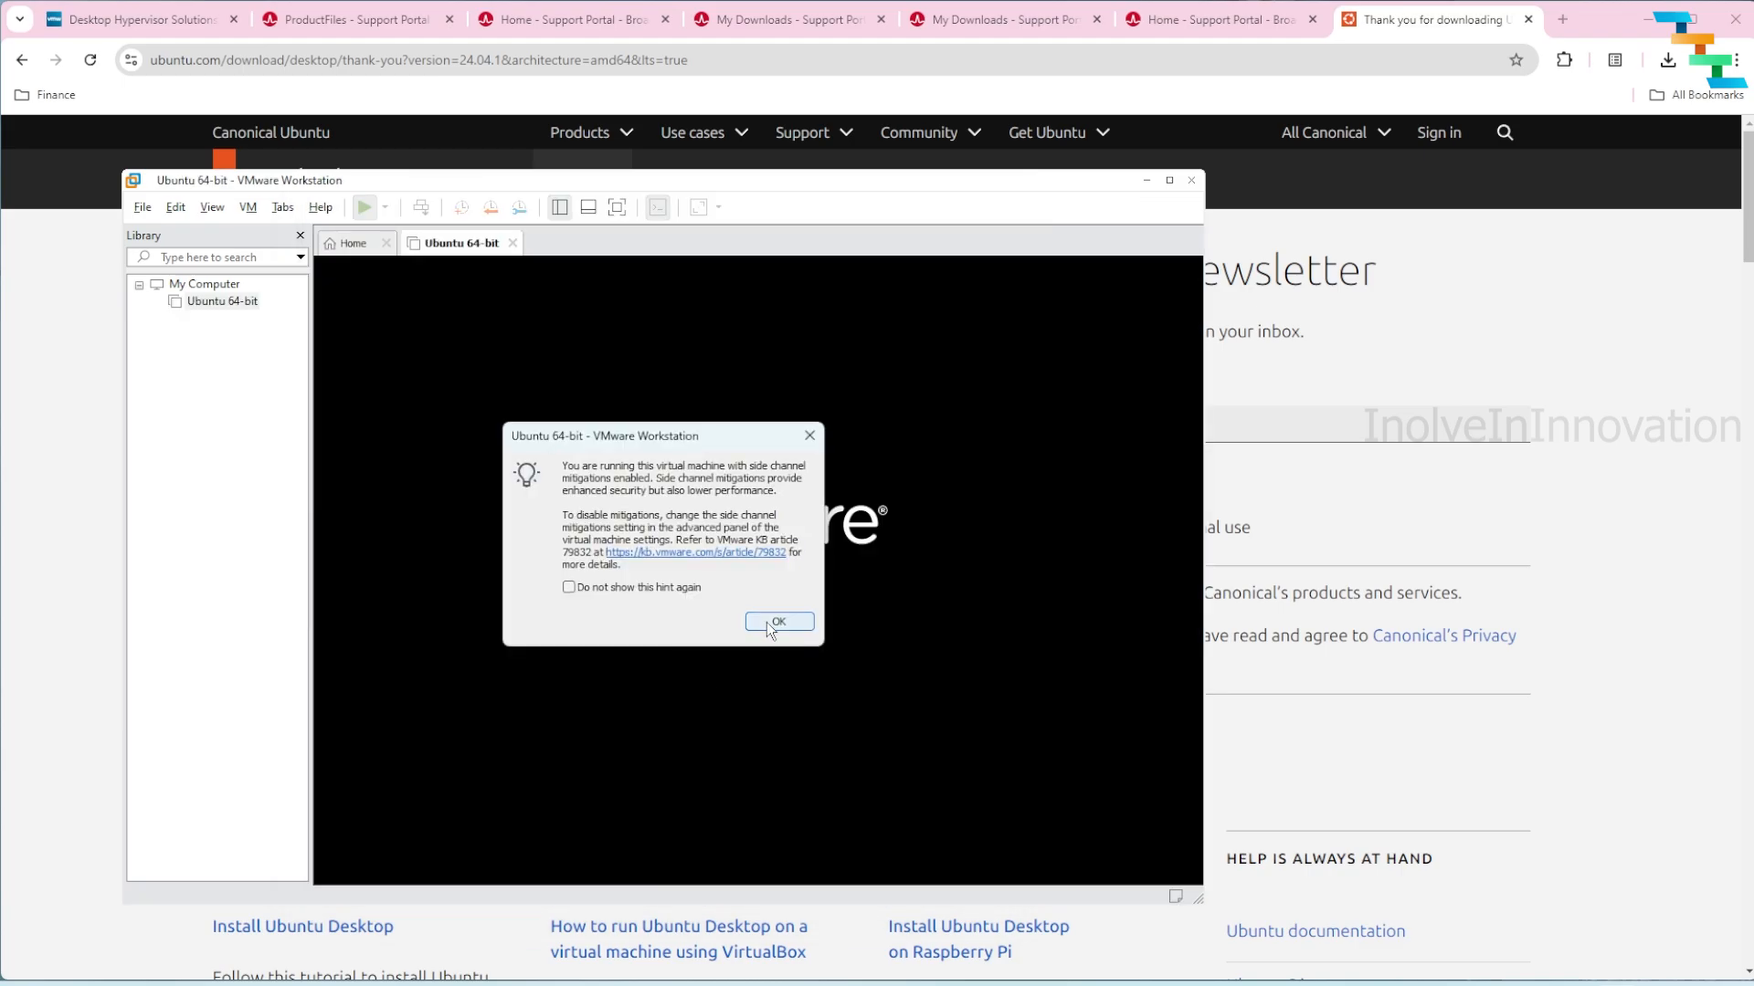
- Dismiss the side channel mitigations notice and keep English, default accessibility, US keyboard and wired internet
click(767, 622)
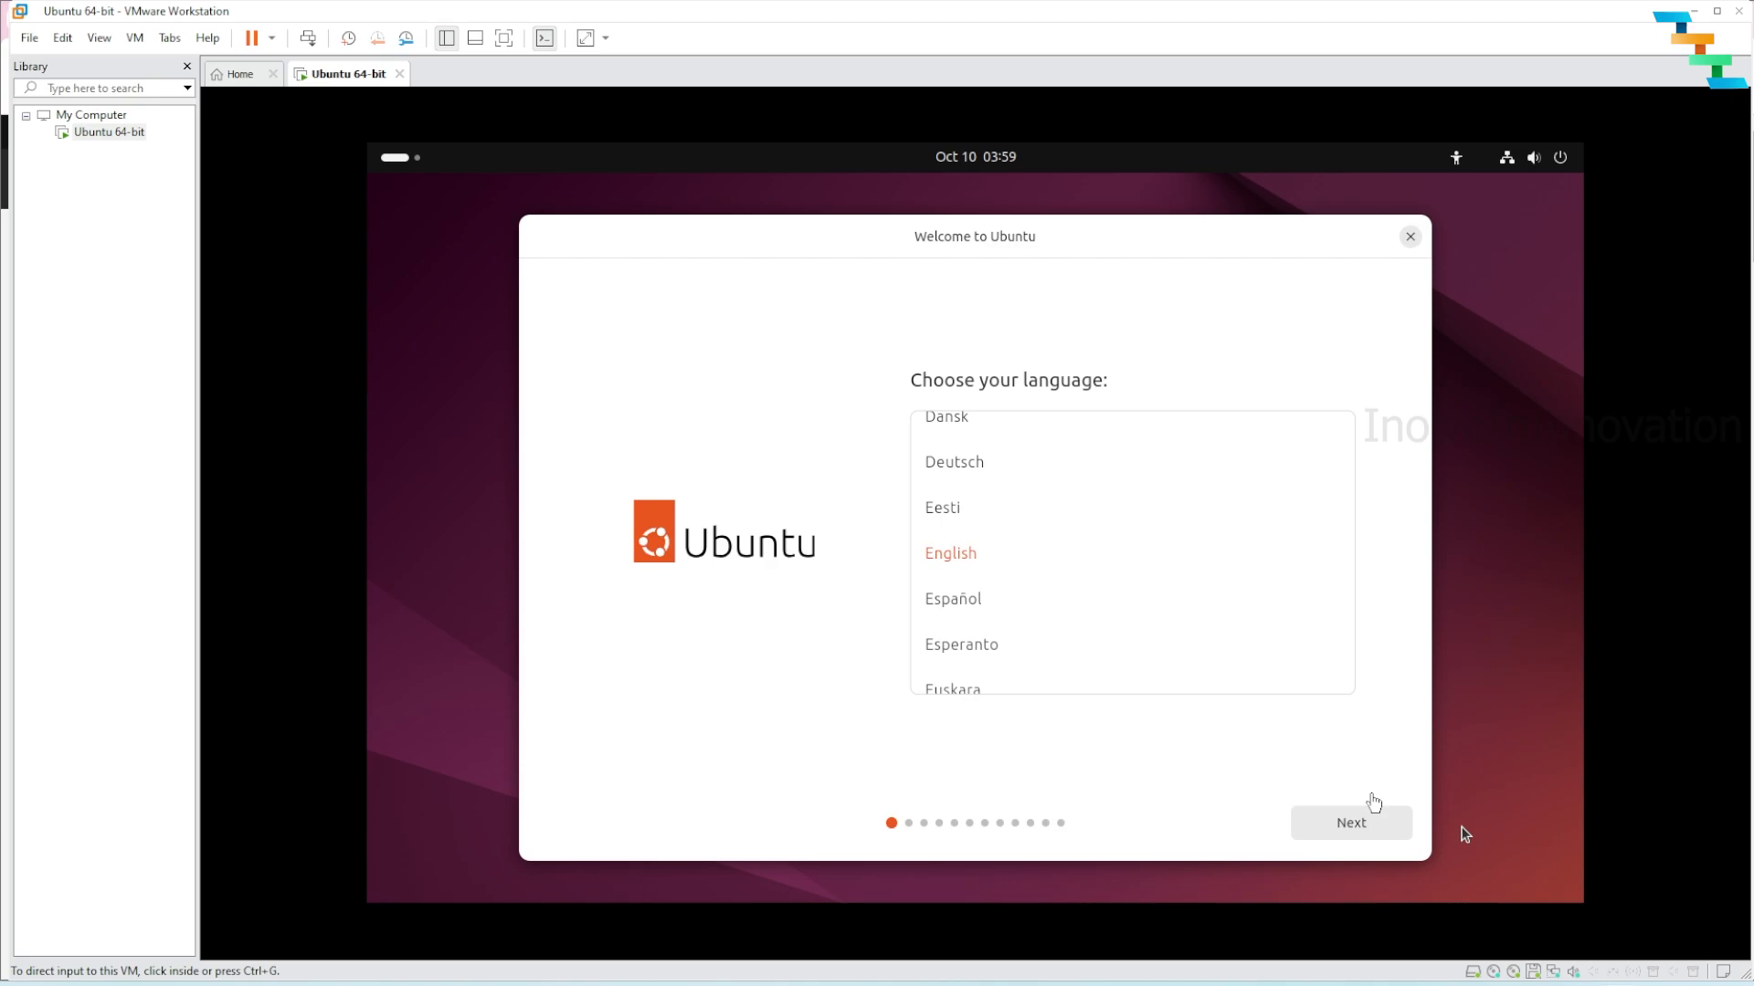
click(1357, 824)
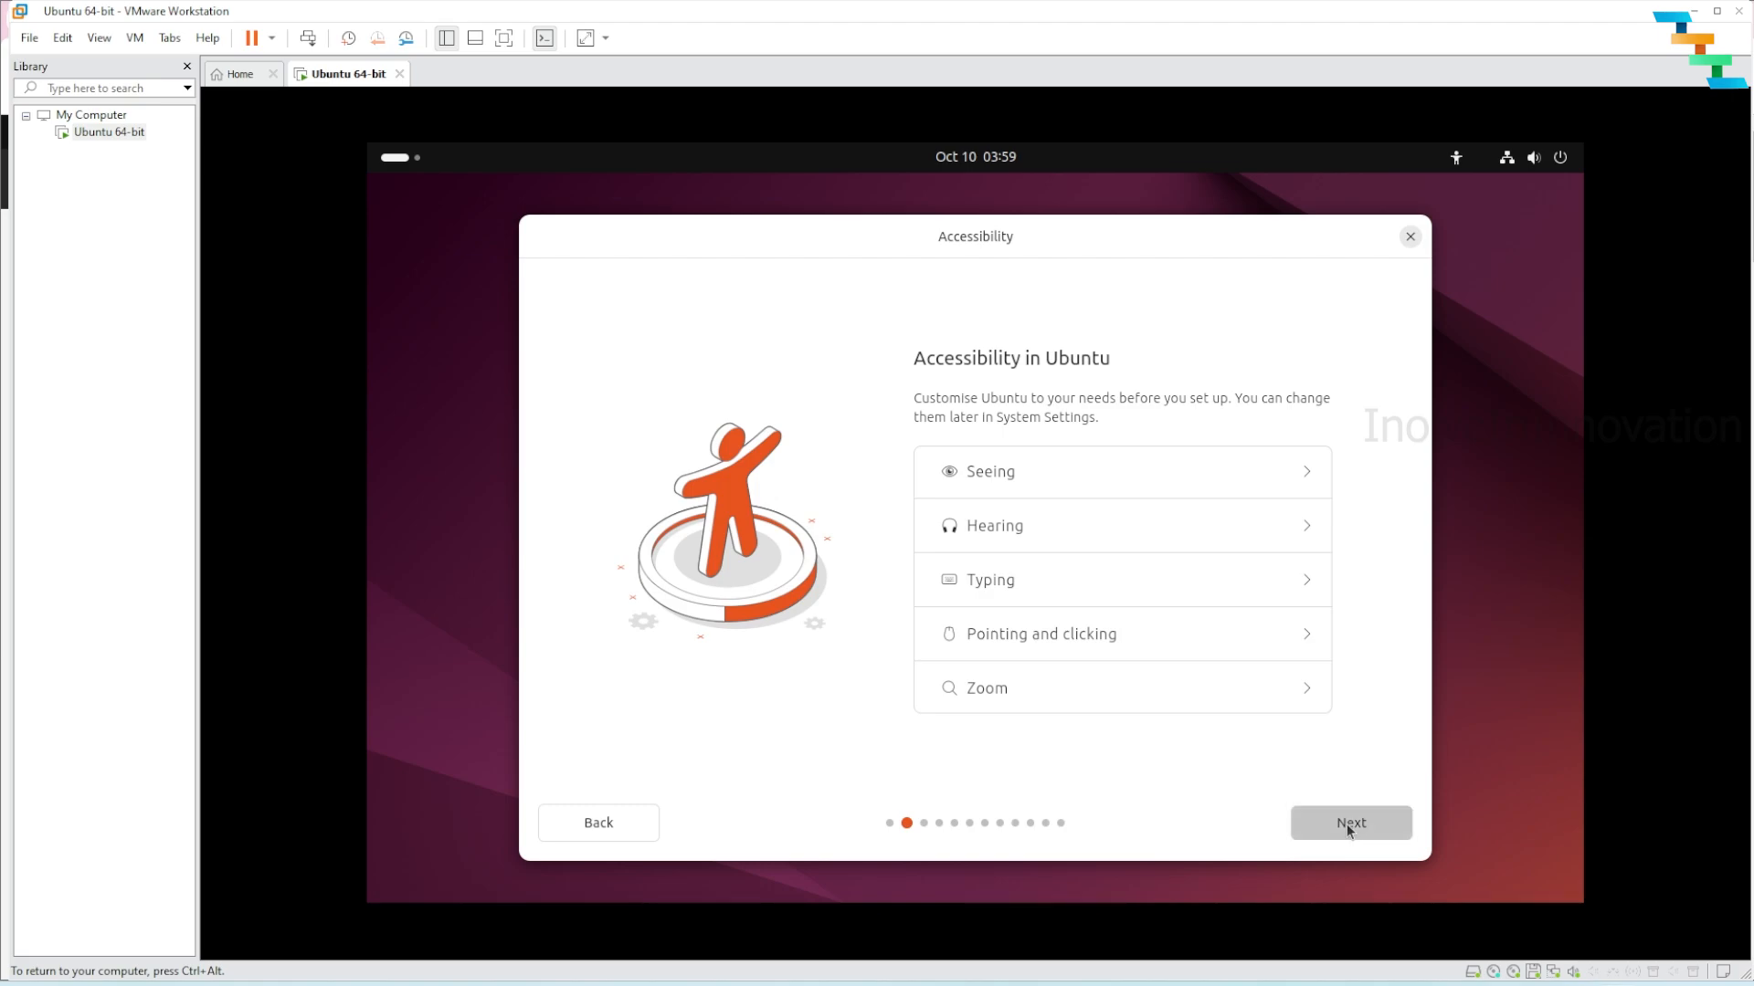
click(1347, 823)
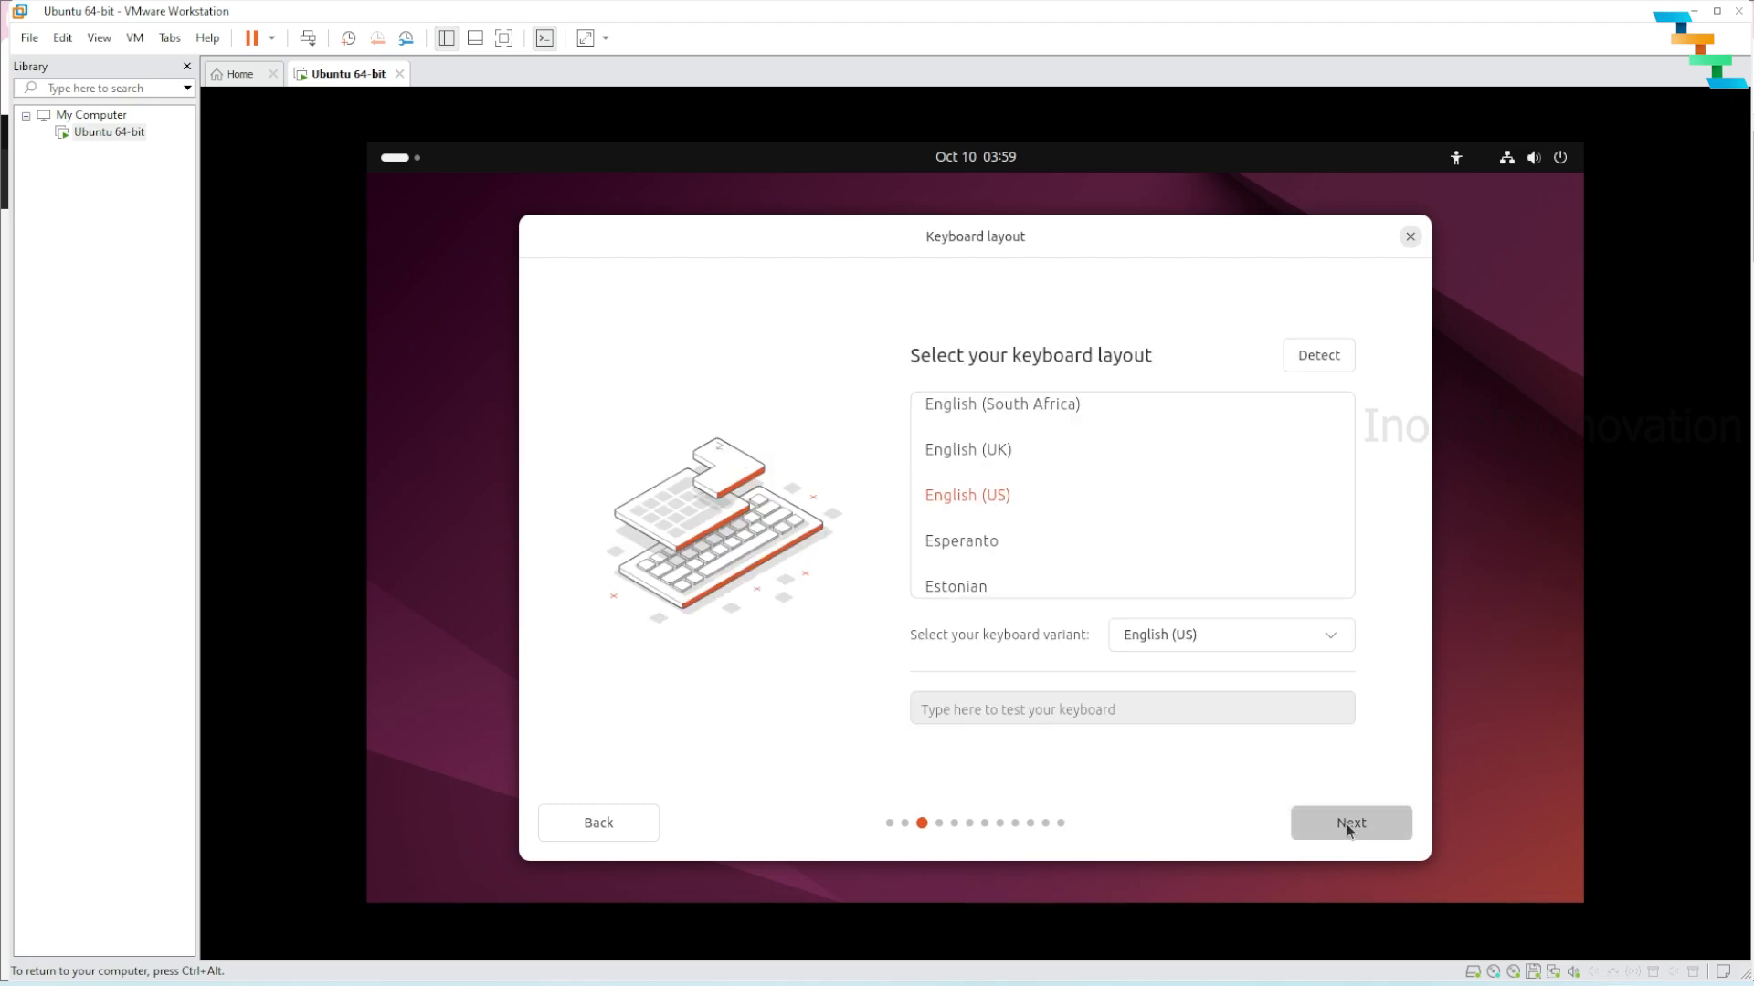
click(1346, 824)
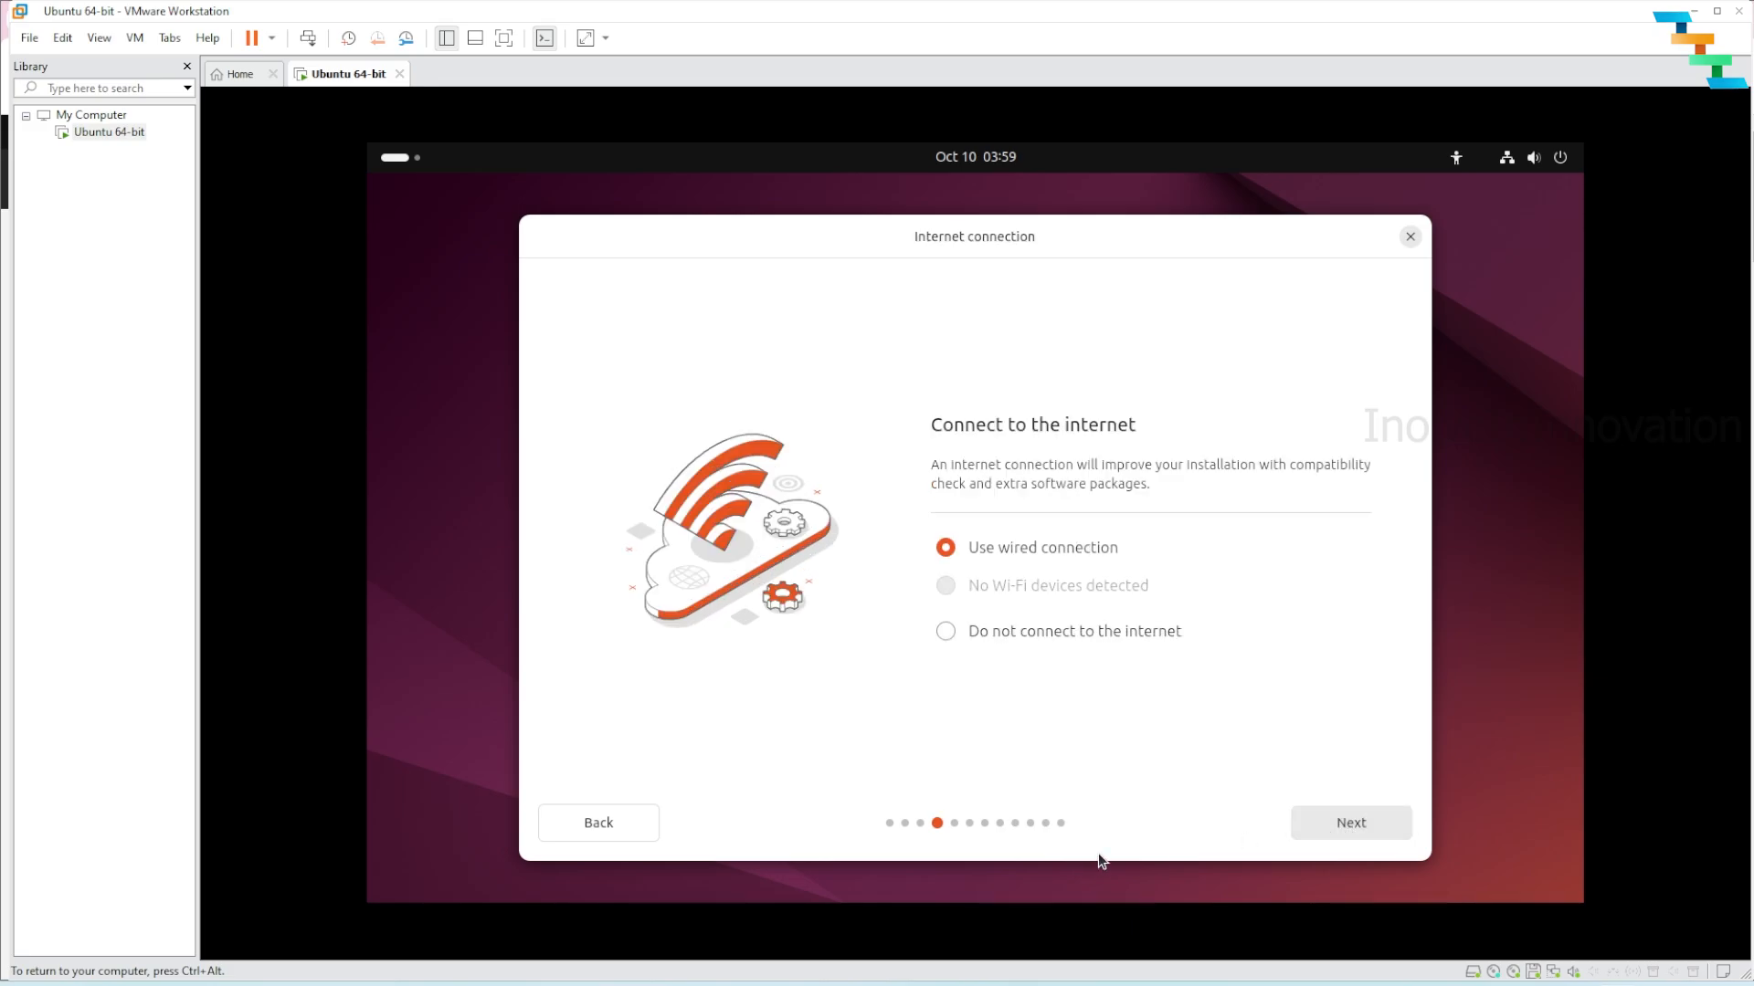
click(1331, 822)
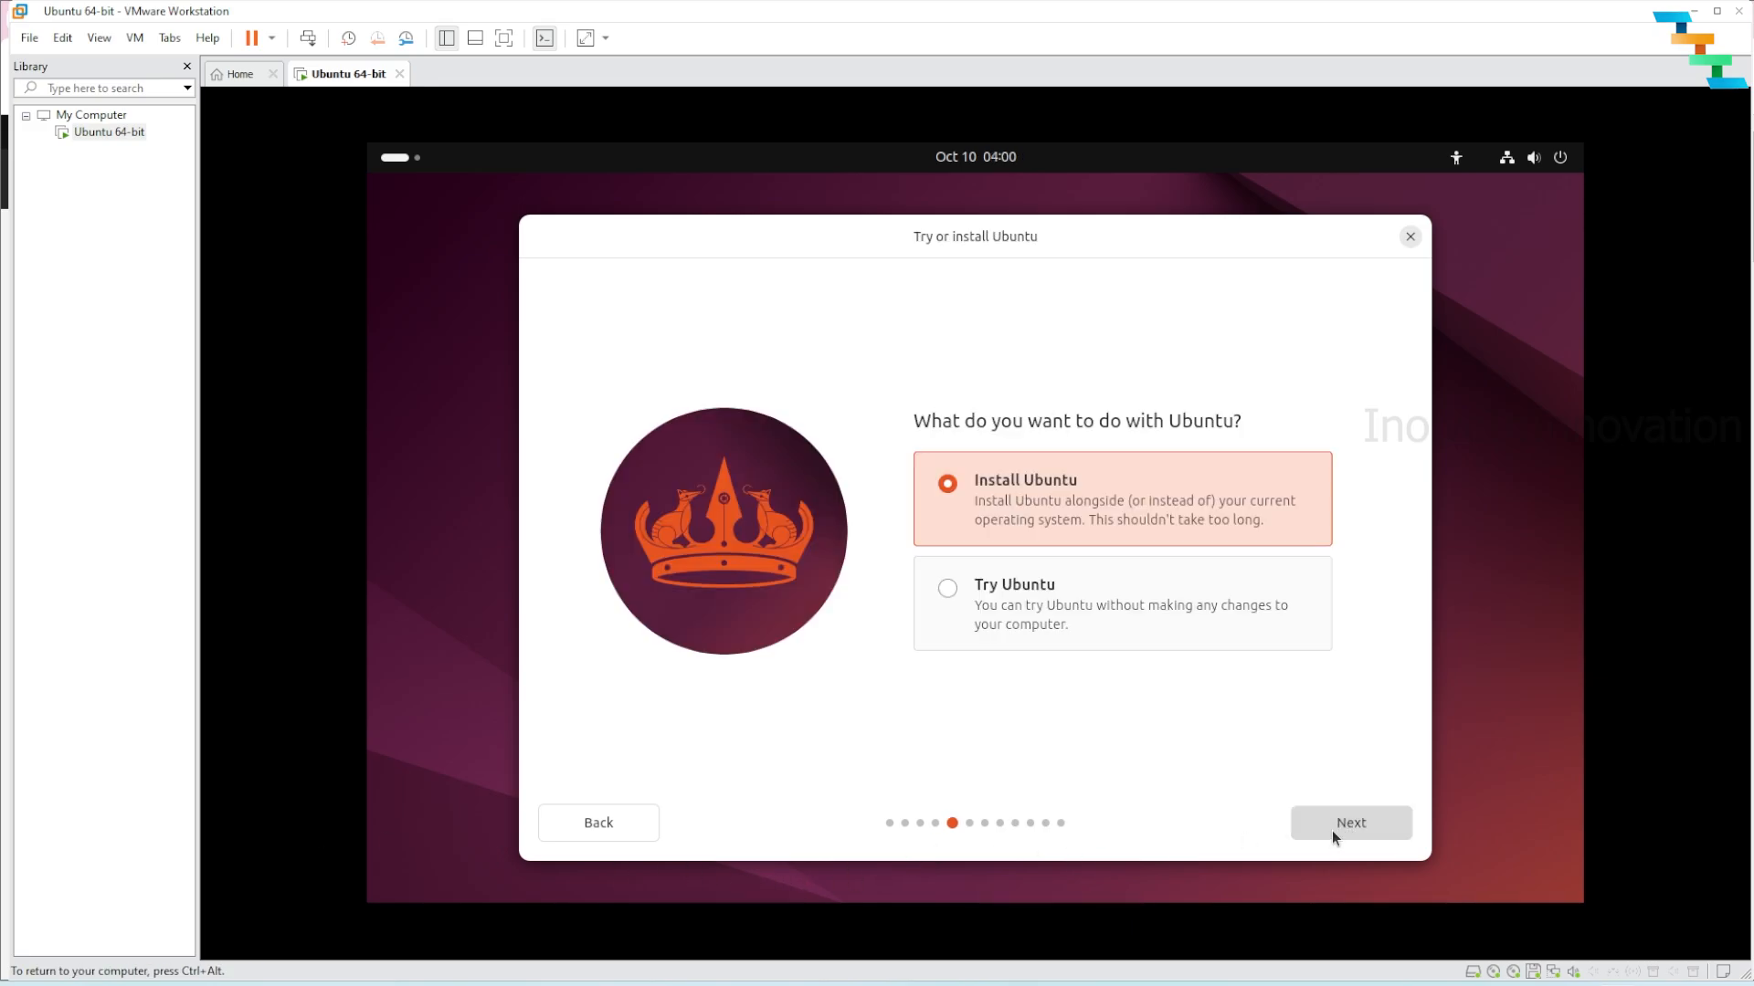
- Choose Install Ubuntu with the default installation type and the extended app selection
click(1332, 830)
click(1330, 835)
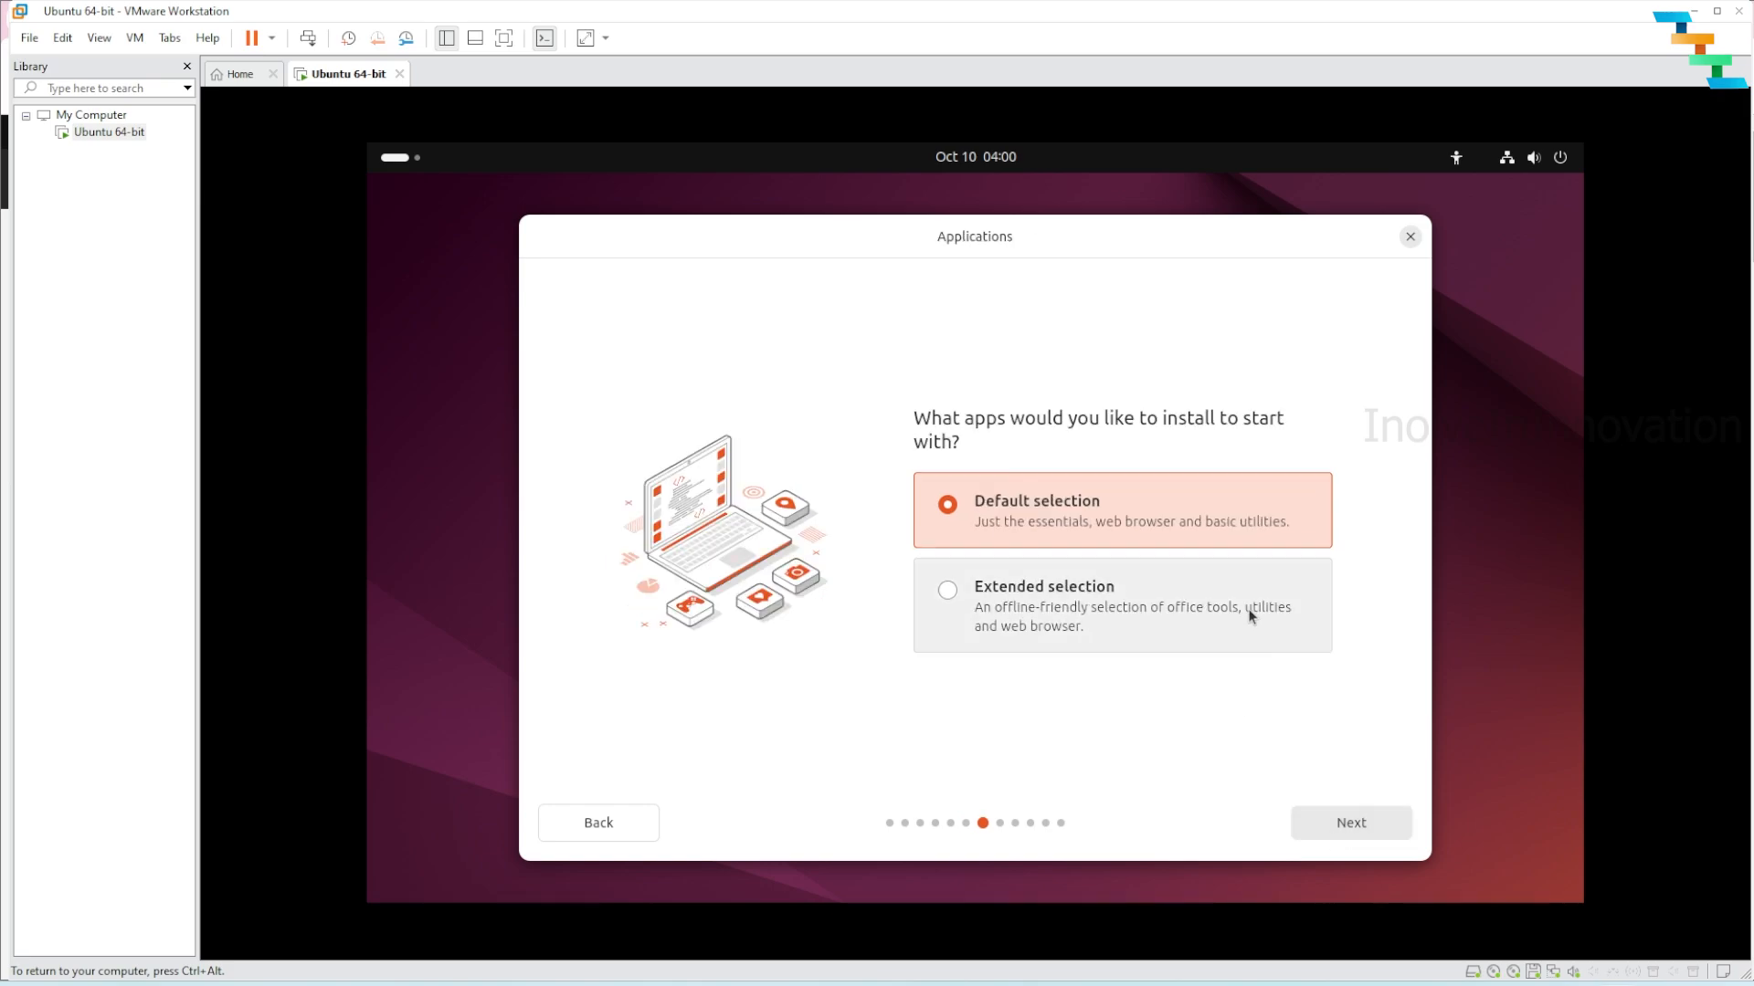
click(1248, 609)
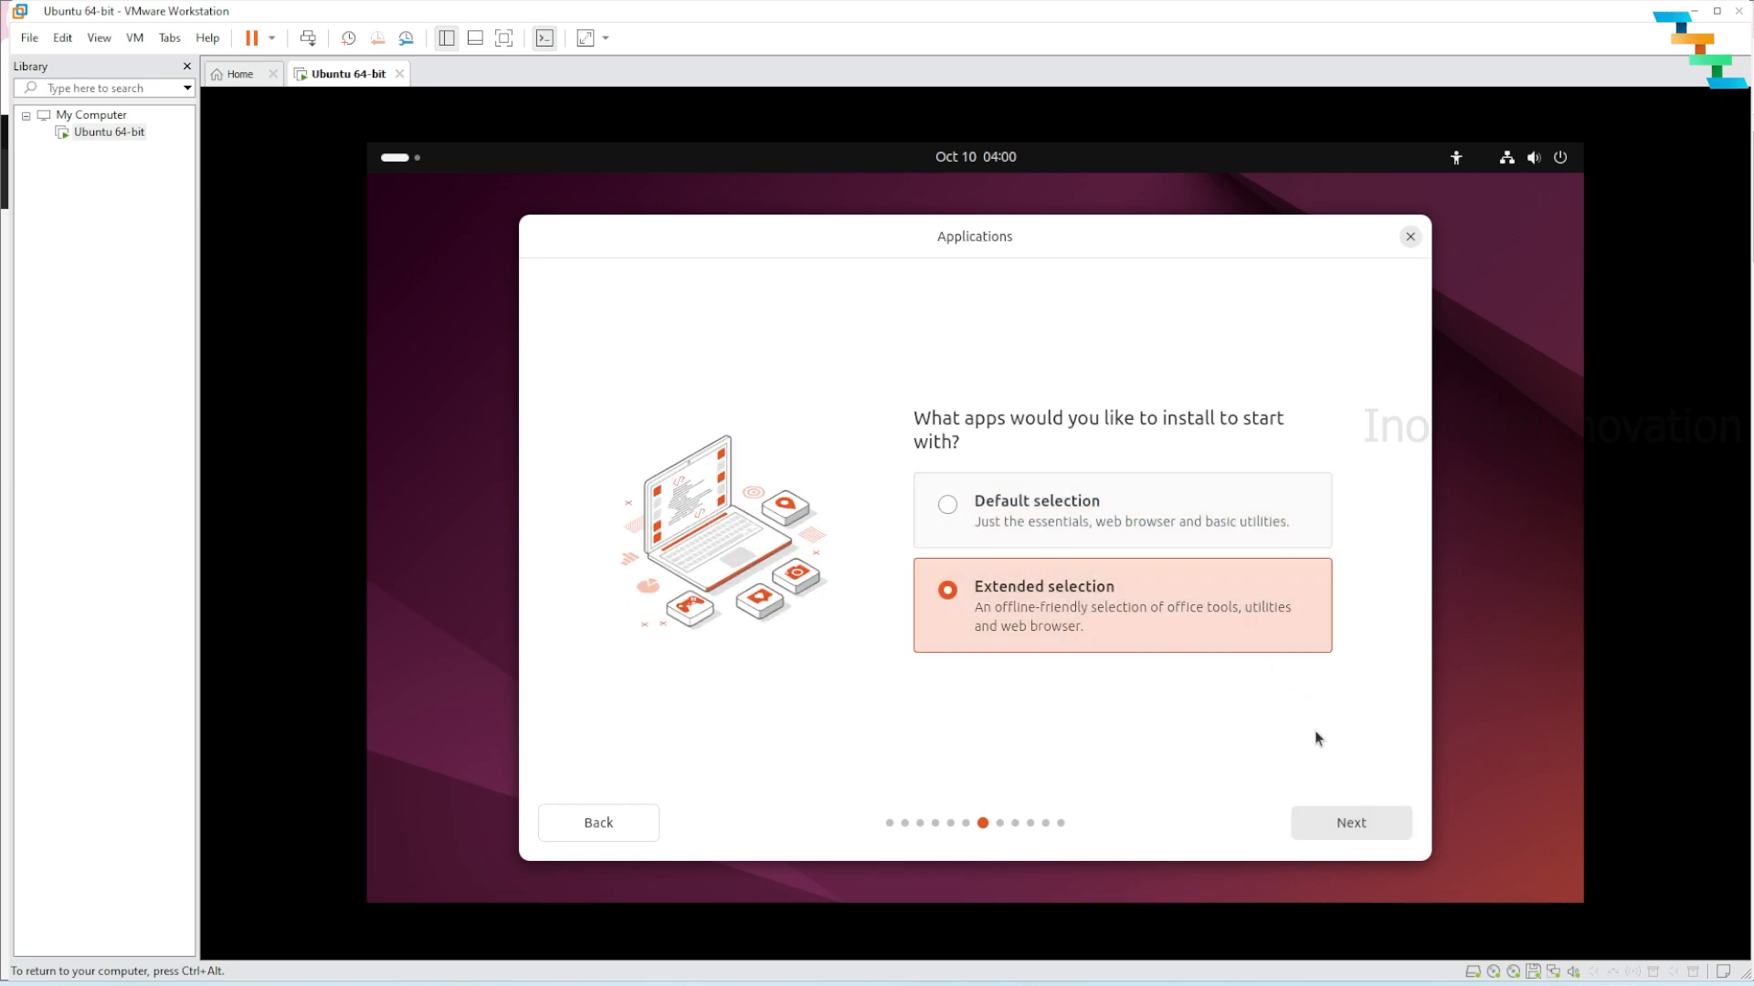
click(1335, 812)
- Add third-party graphics/Wi-Fi software and extra media formats, then keep Erase disk and install Ubuntu
click(1034, 532)
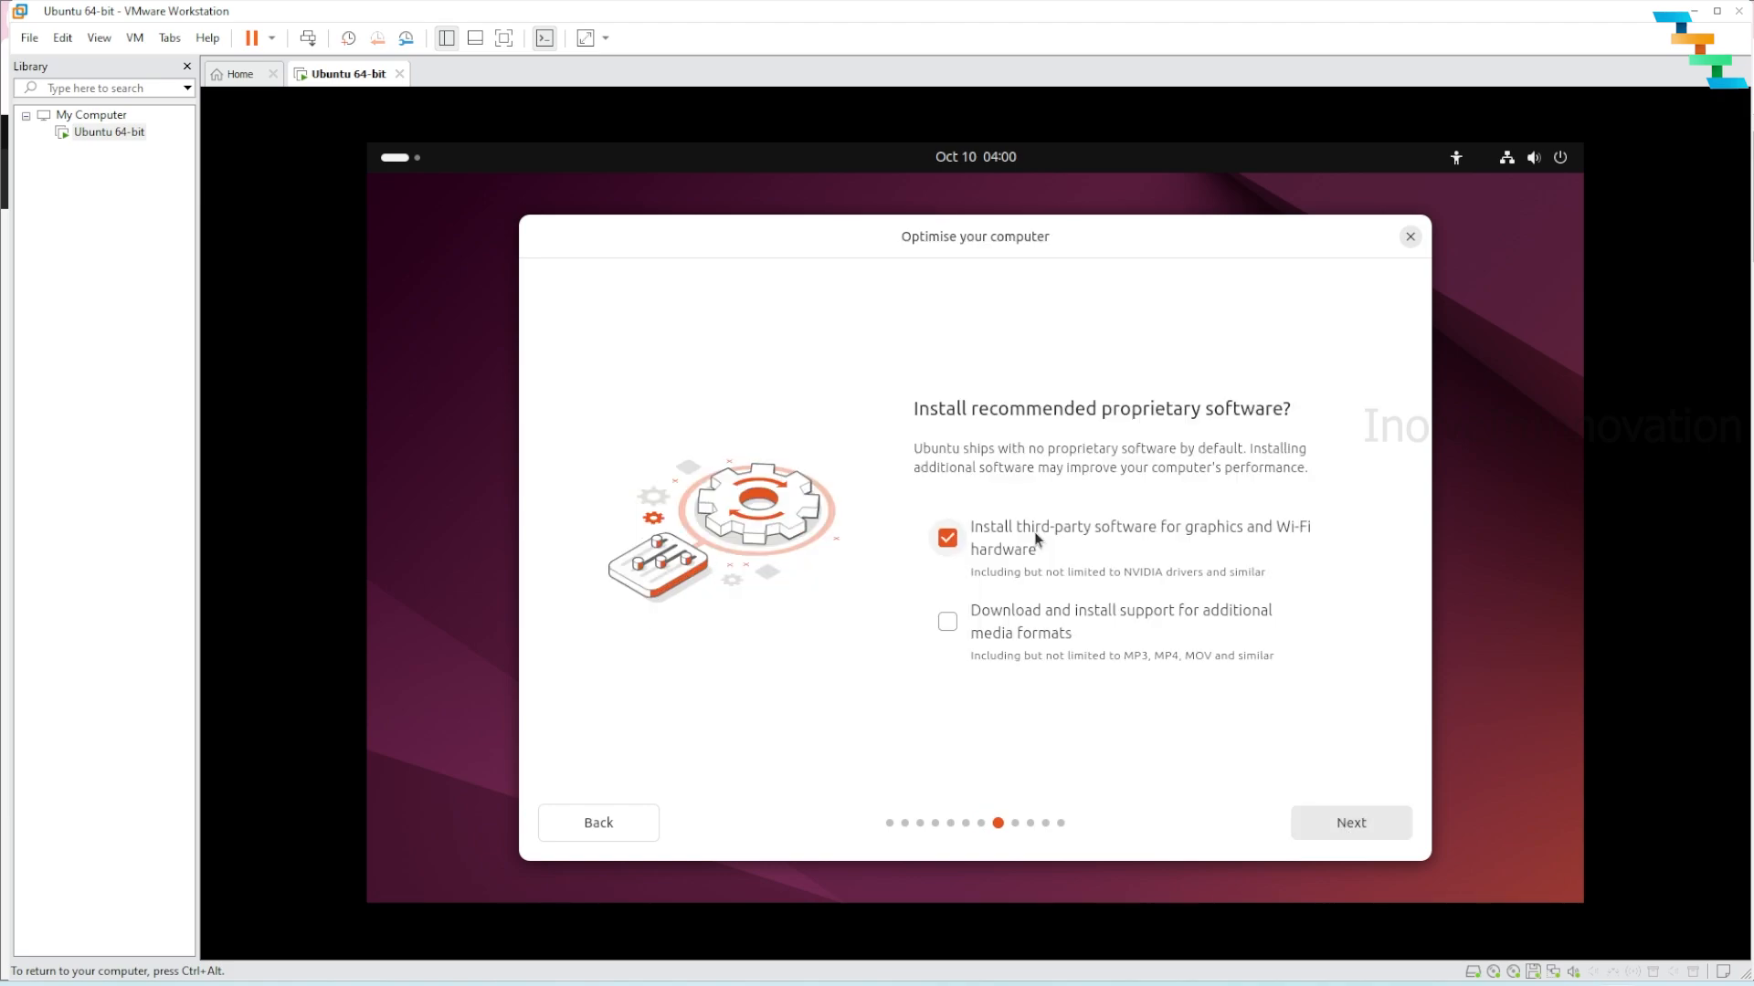
click(1004, 616)
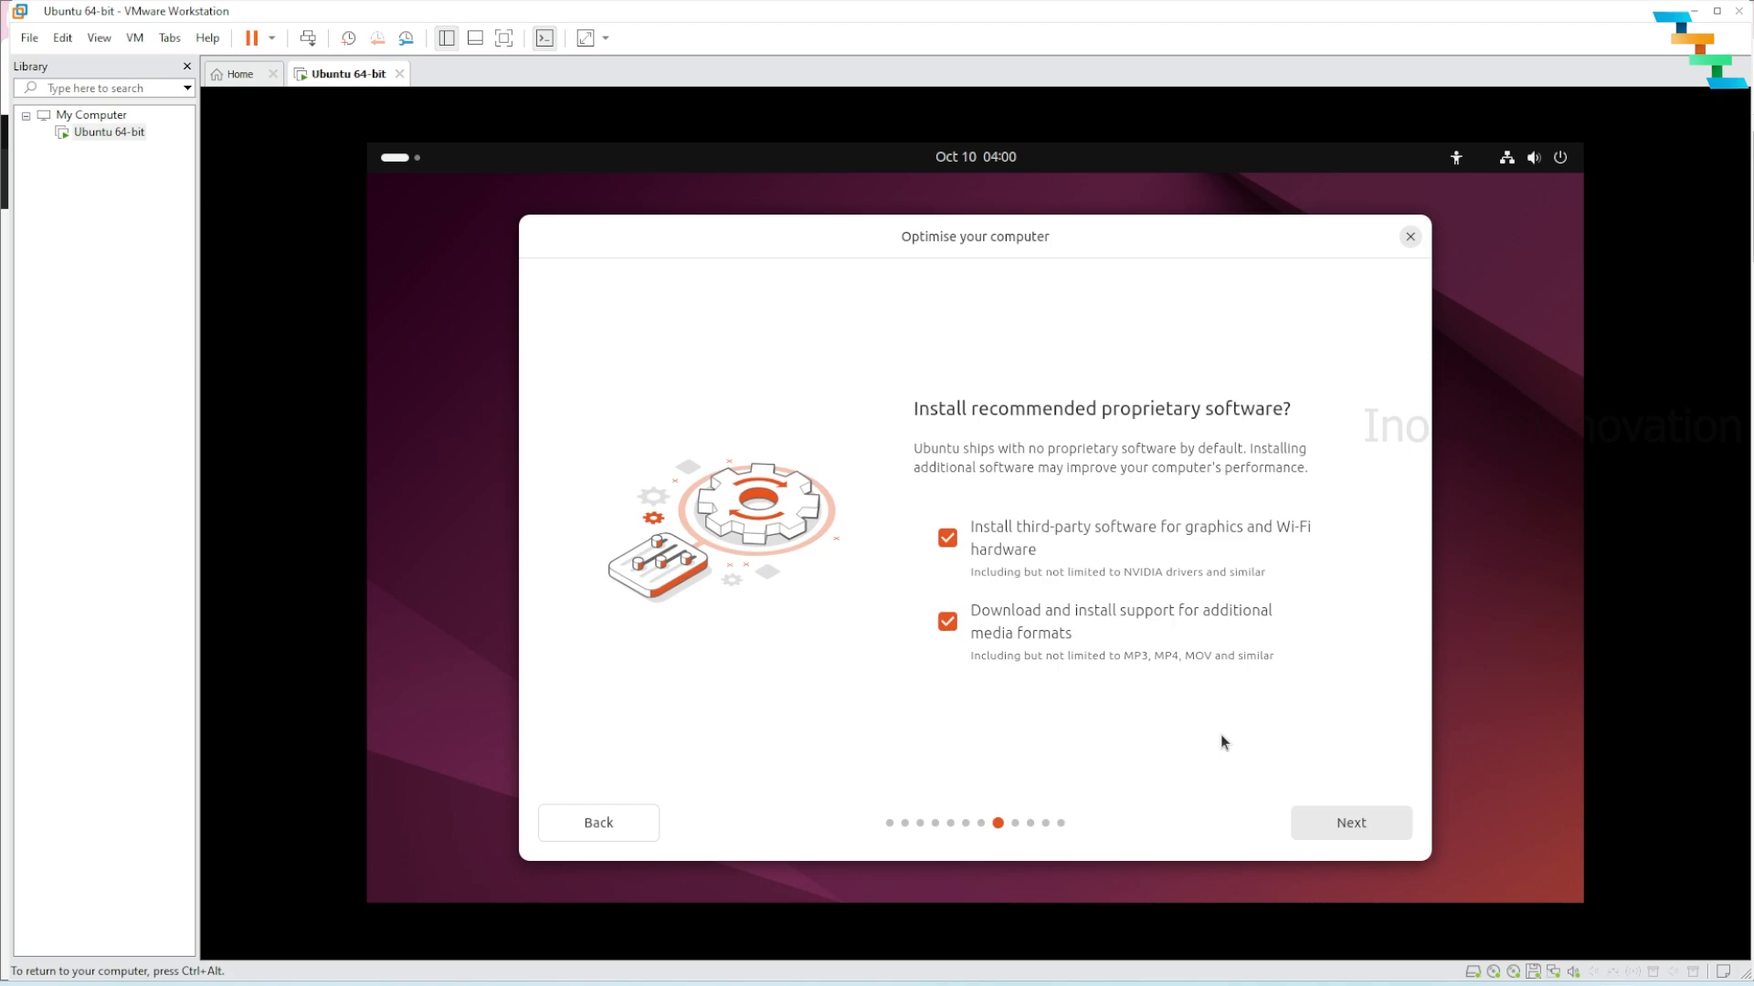
click(1372, 830)
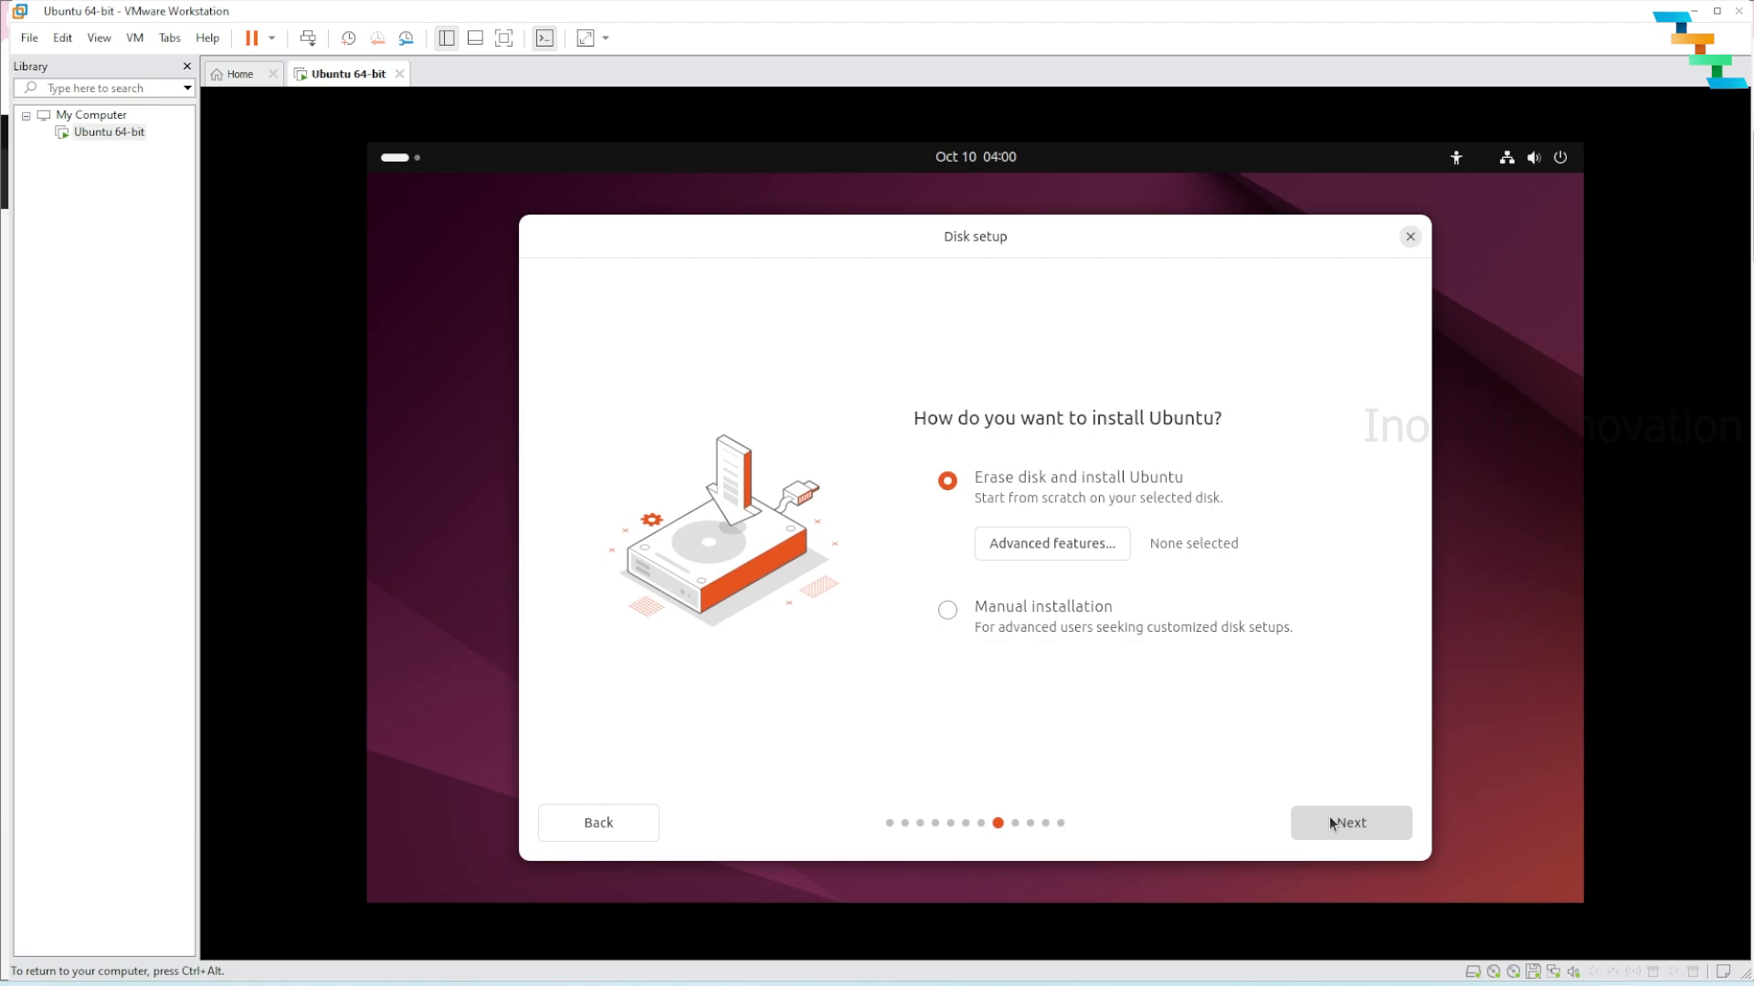
click(1329, 814)
- Enter the account name and password twice, and disable Require my password to log in
text(Ja)
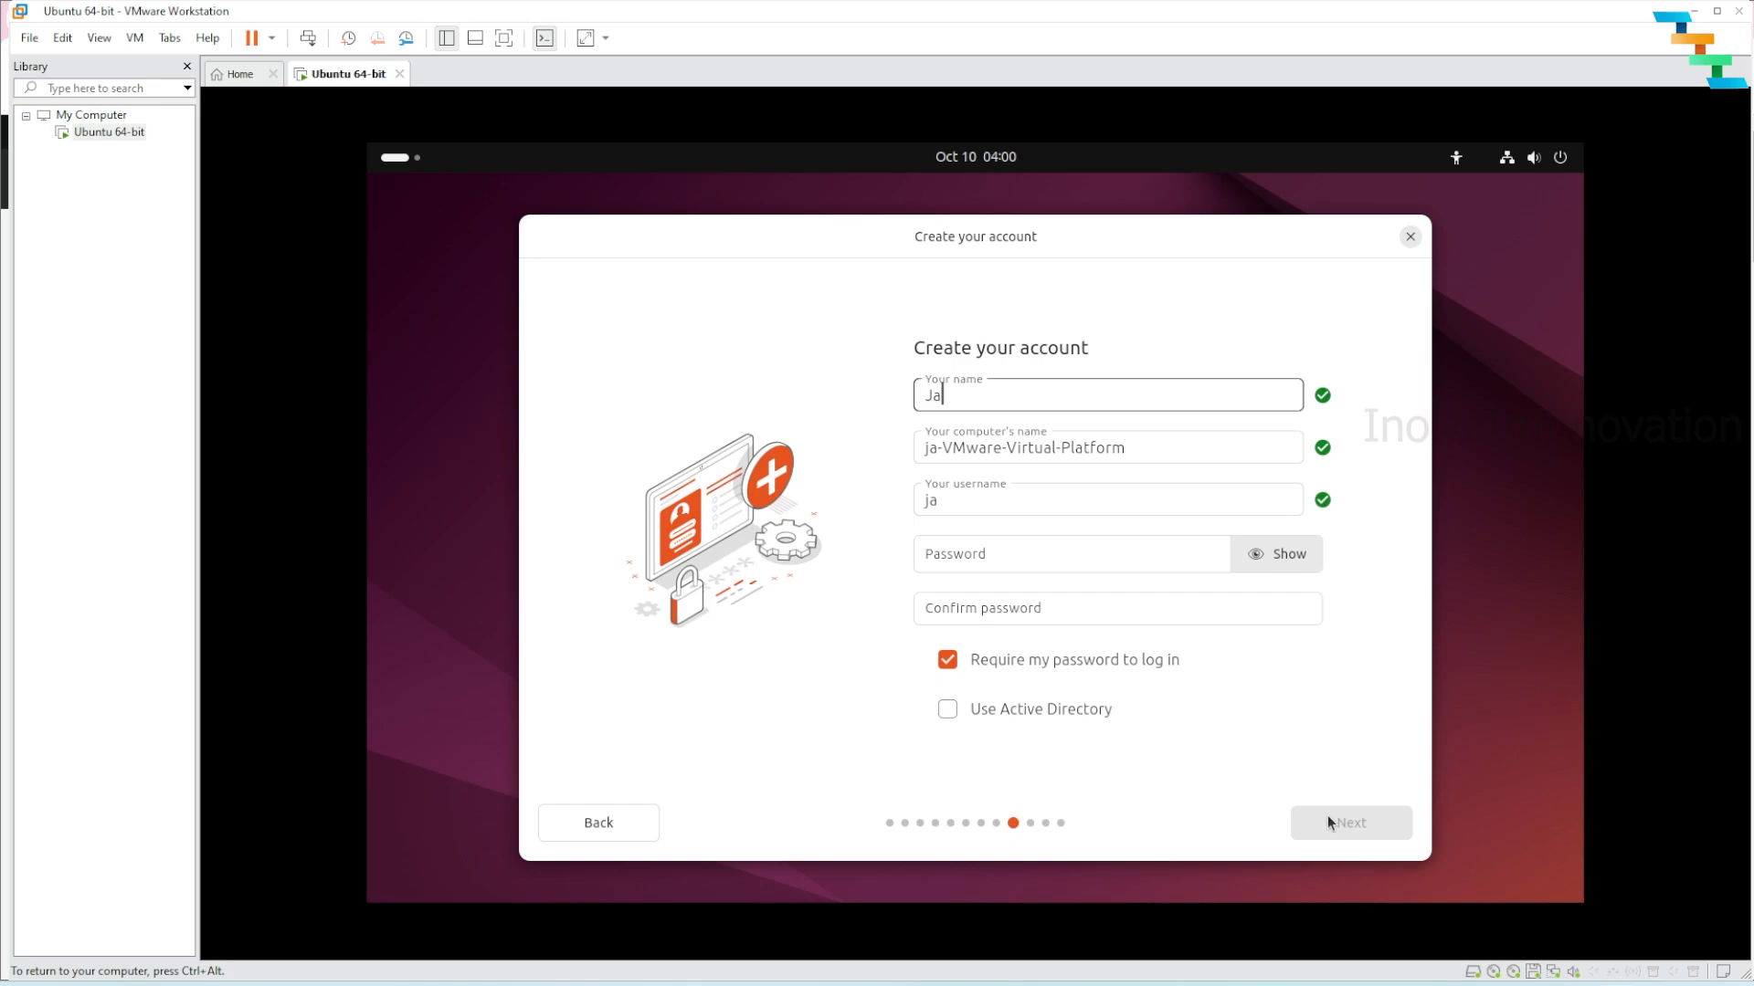
text(yaram)
click(1009, 564)
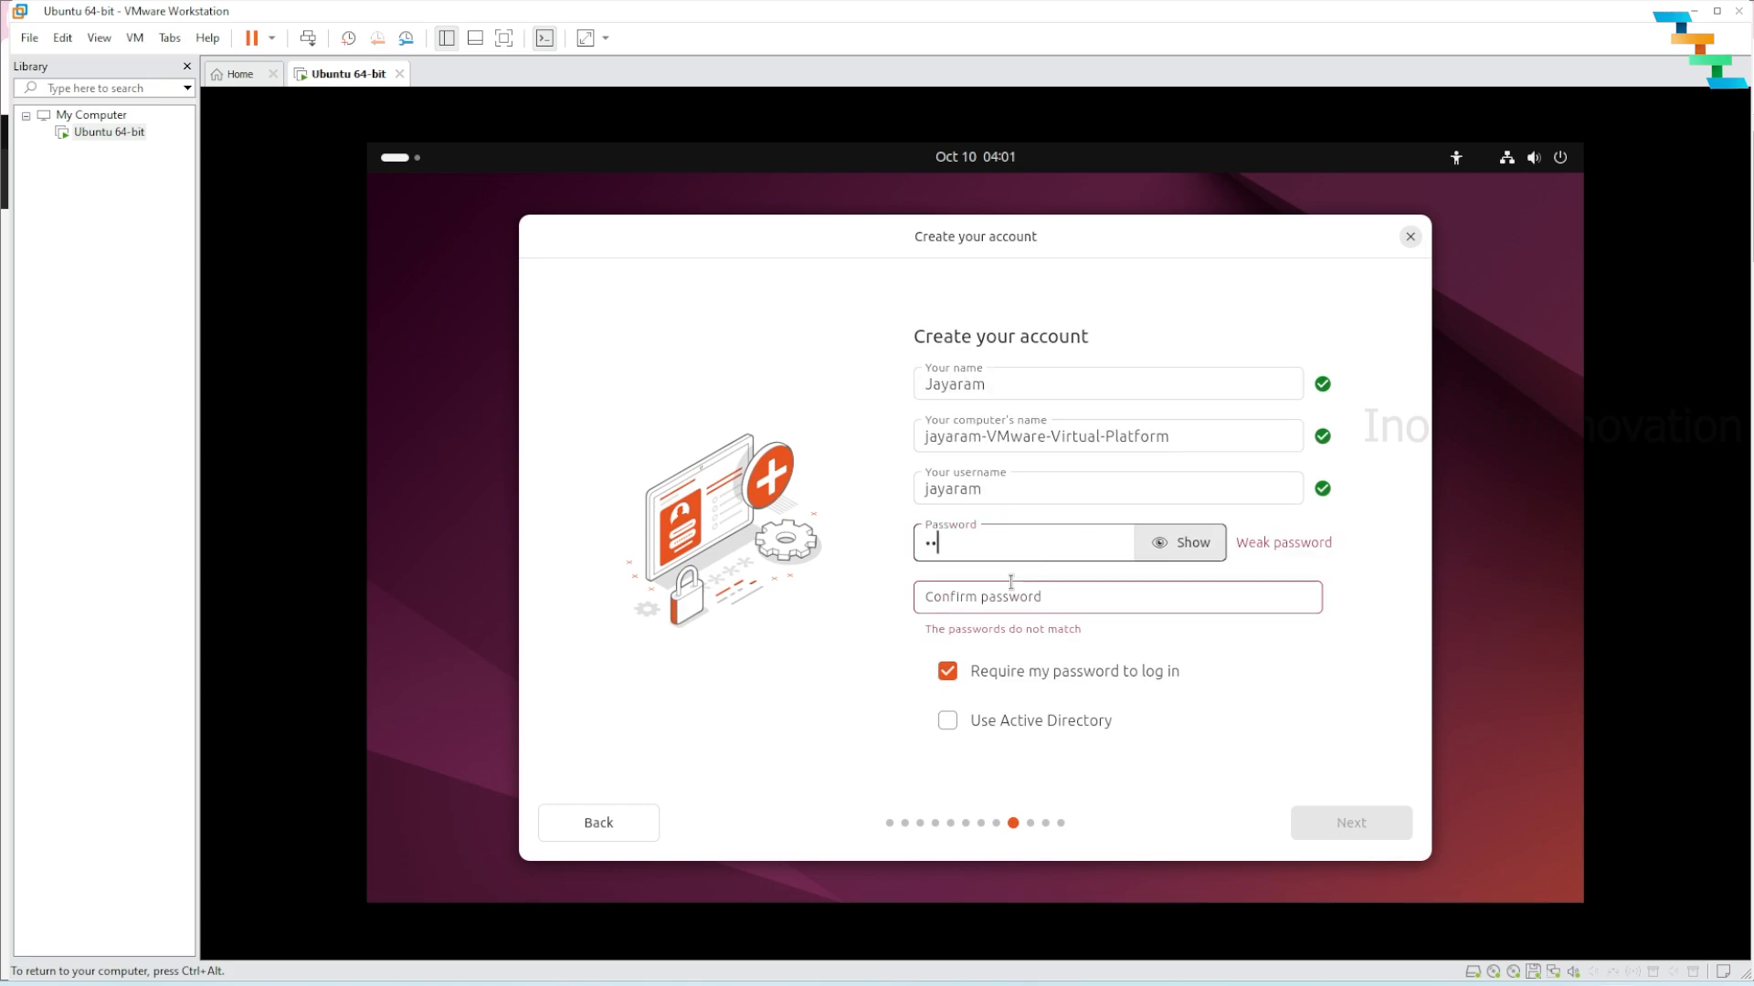
click(1008, 592)
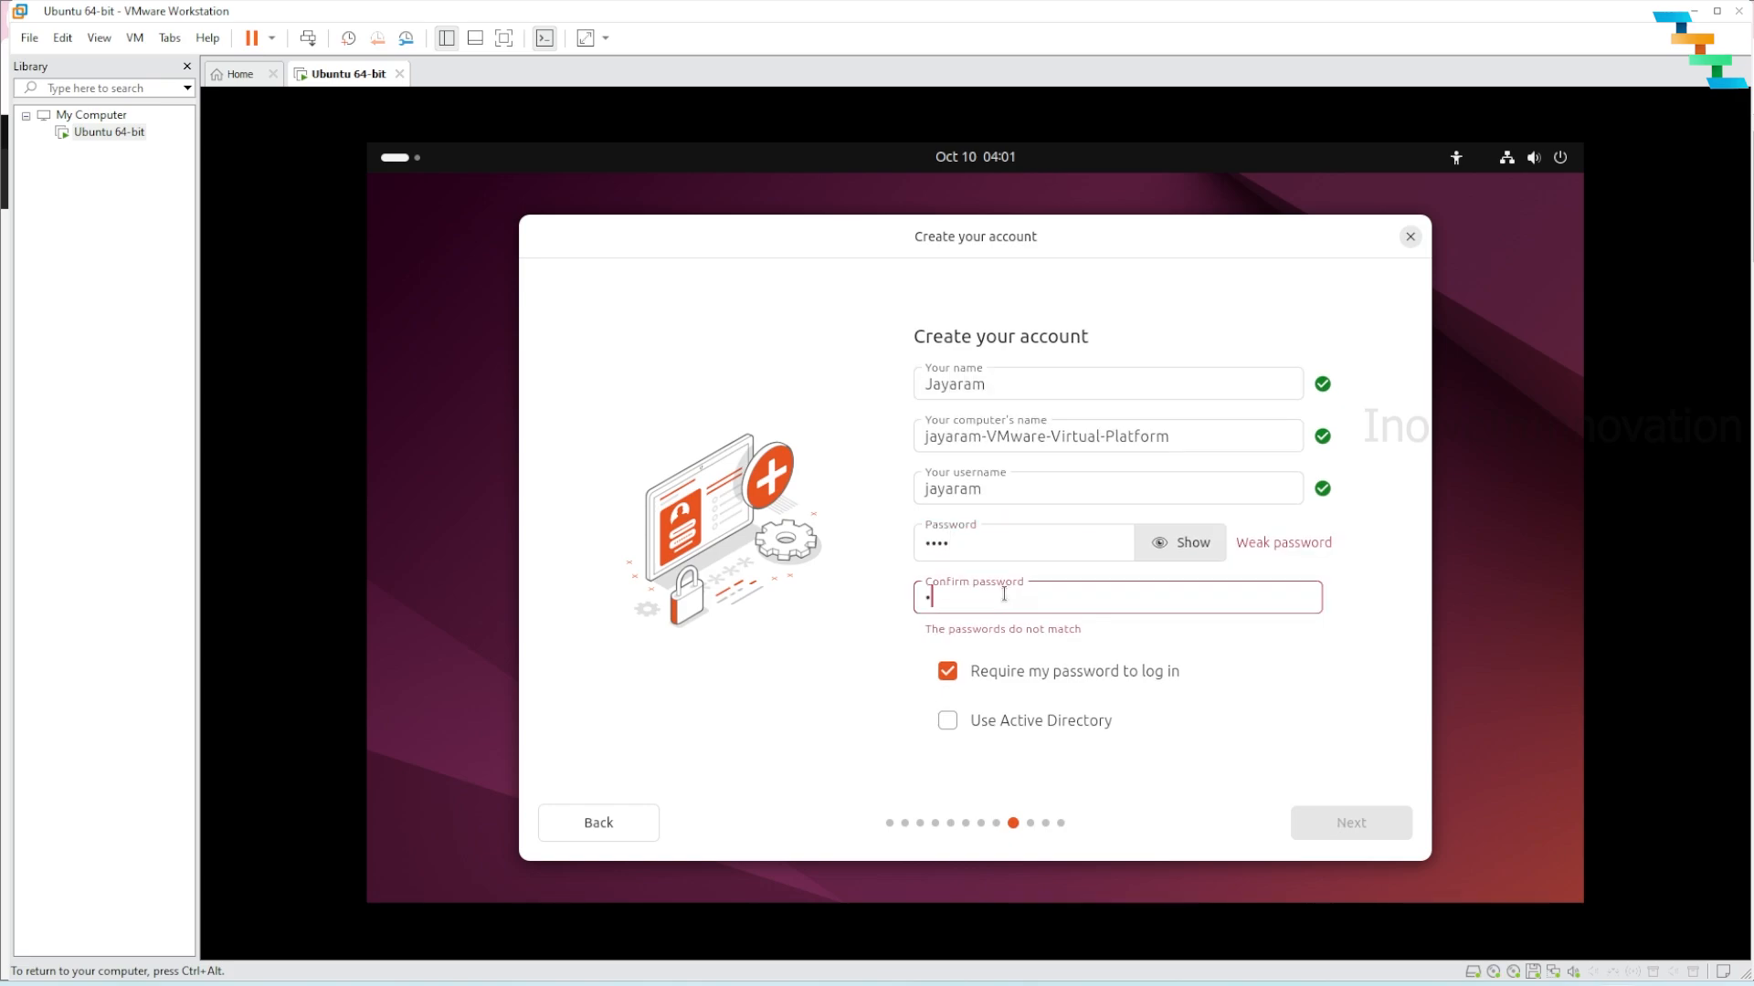
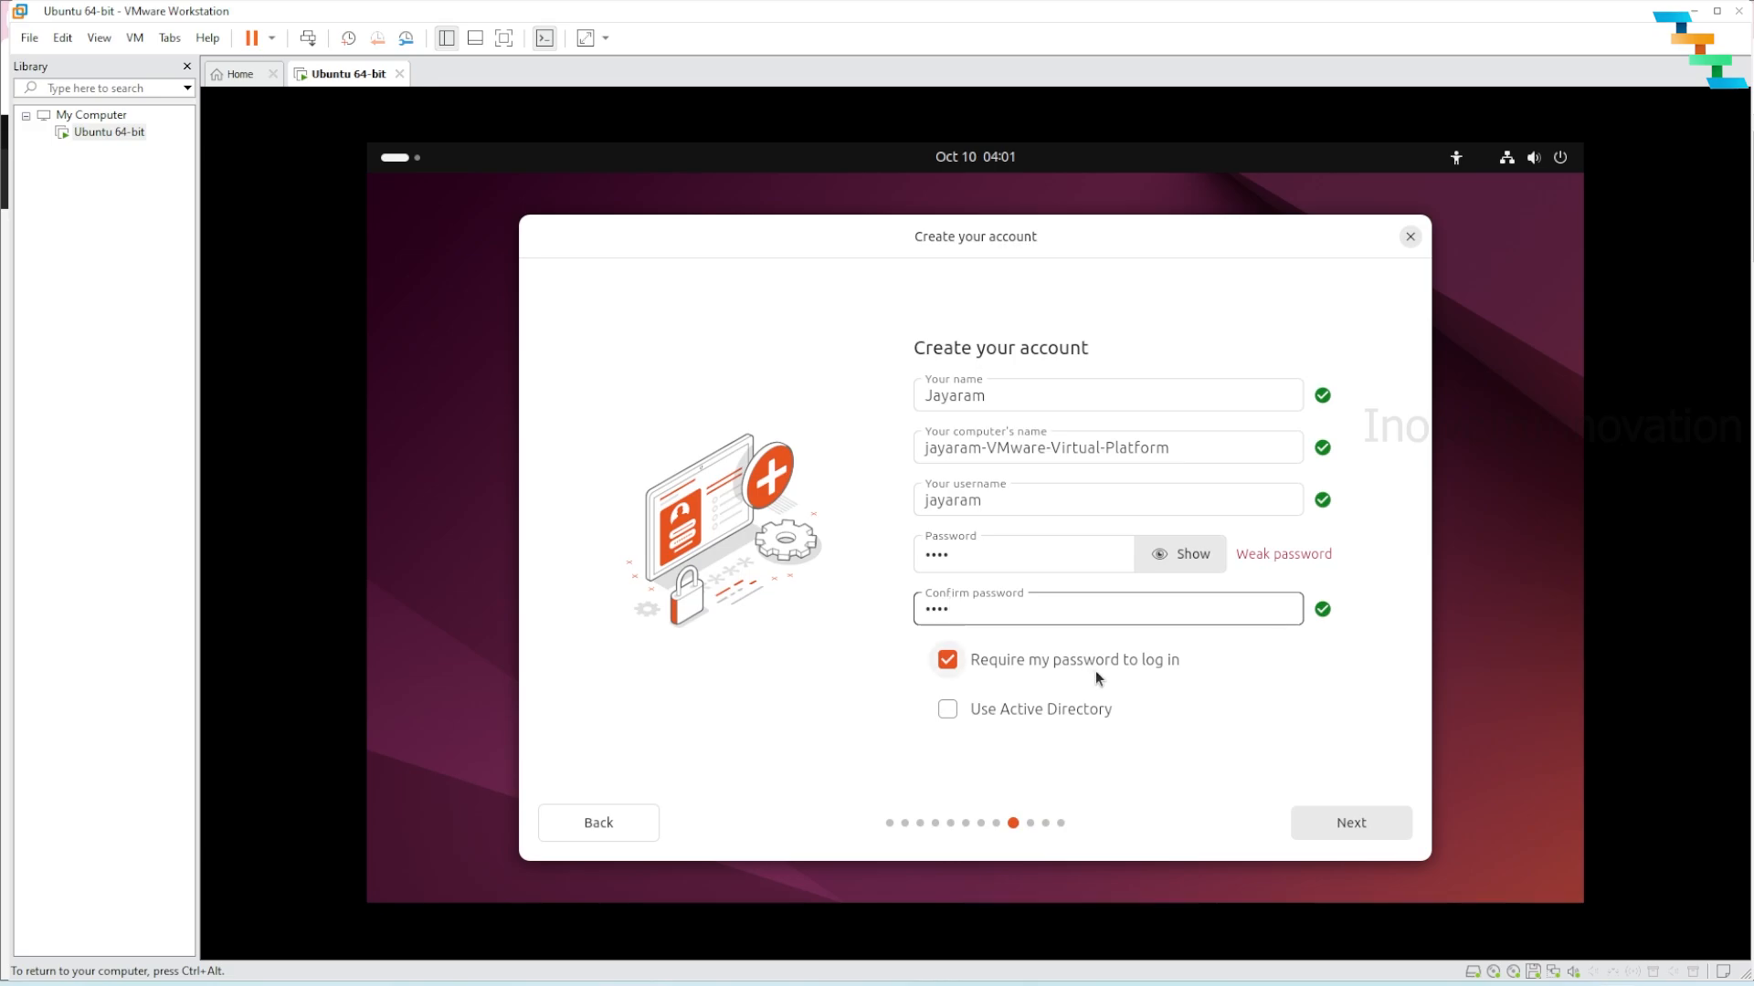
click(1097, 667)
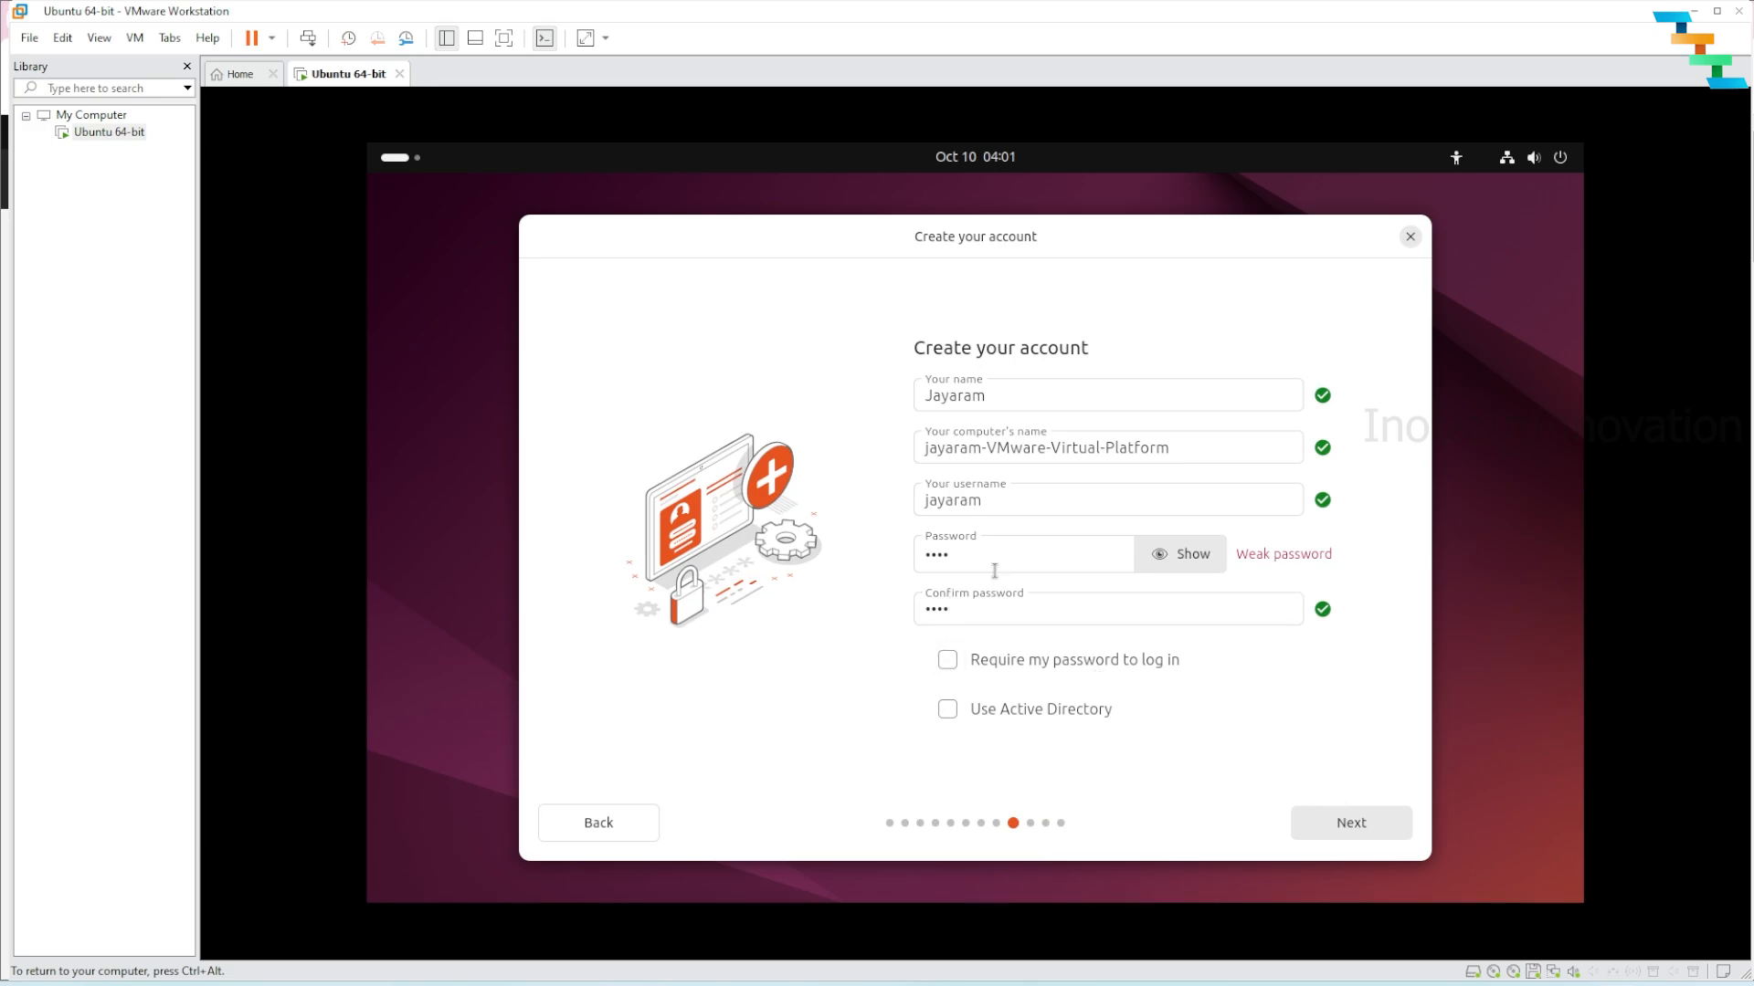
- Keep the Chicago timezone and start the Ubuntu installation
click(1357, 822)
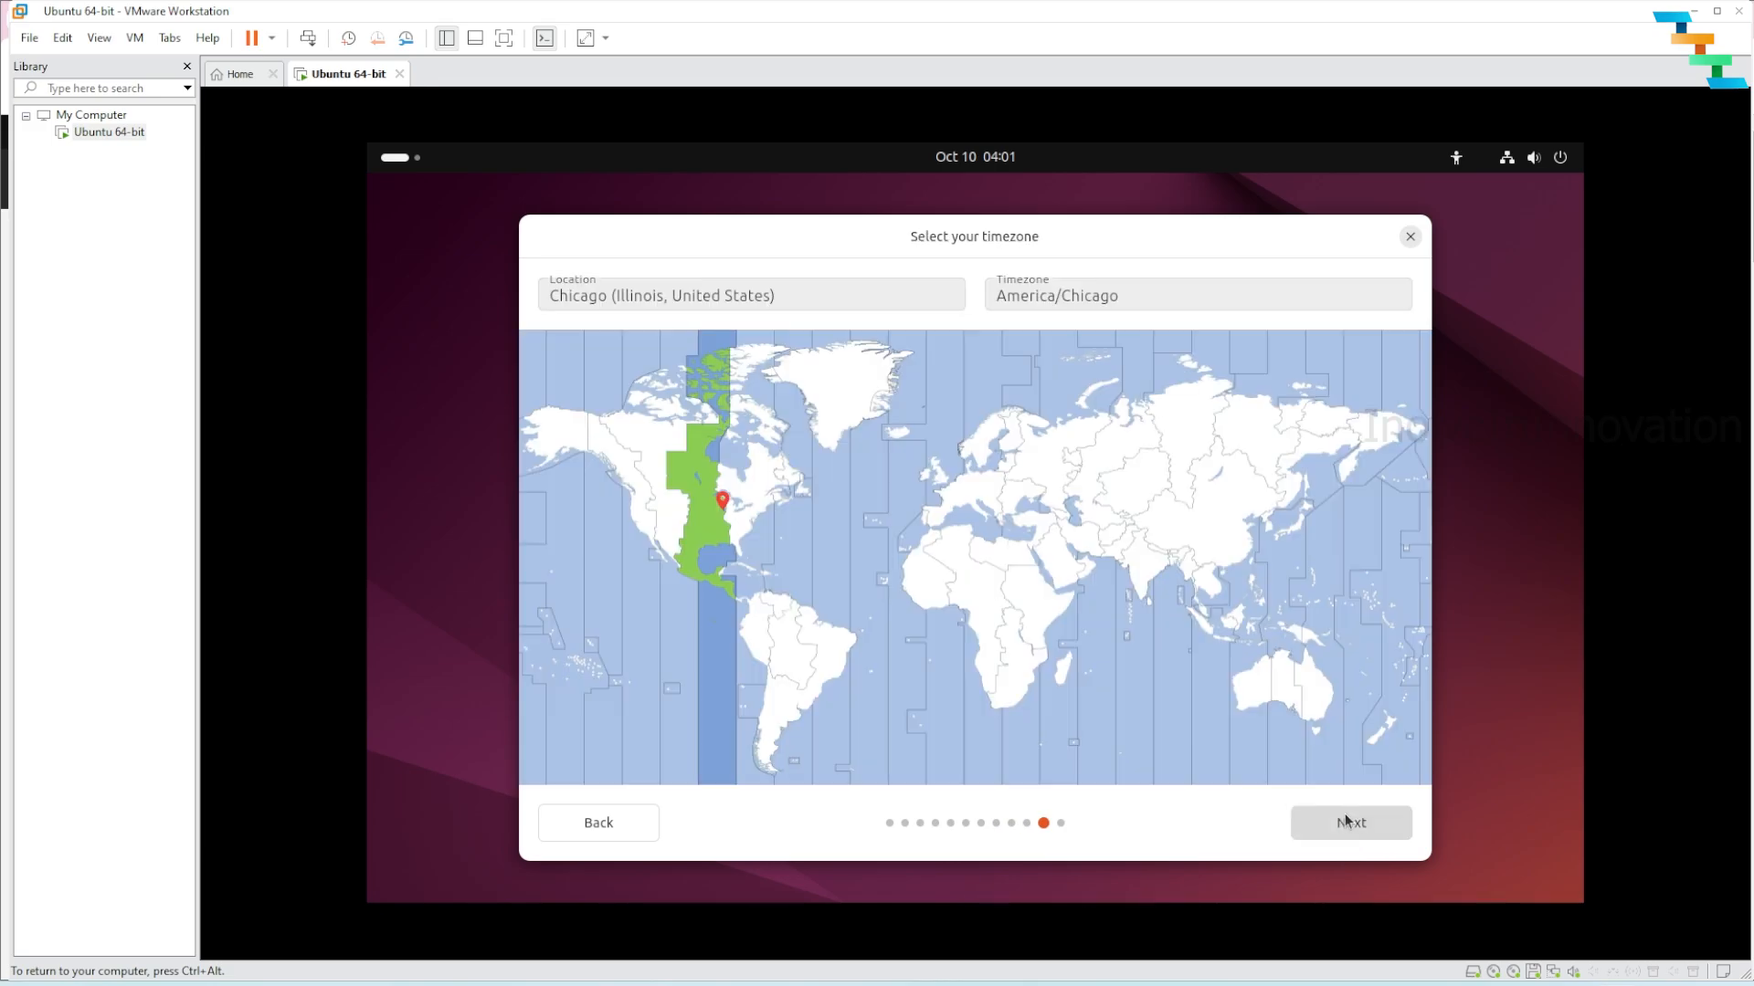
click(1345, 821)
click(1334, 819)
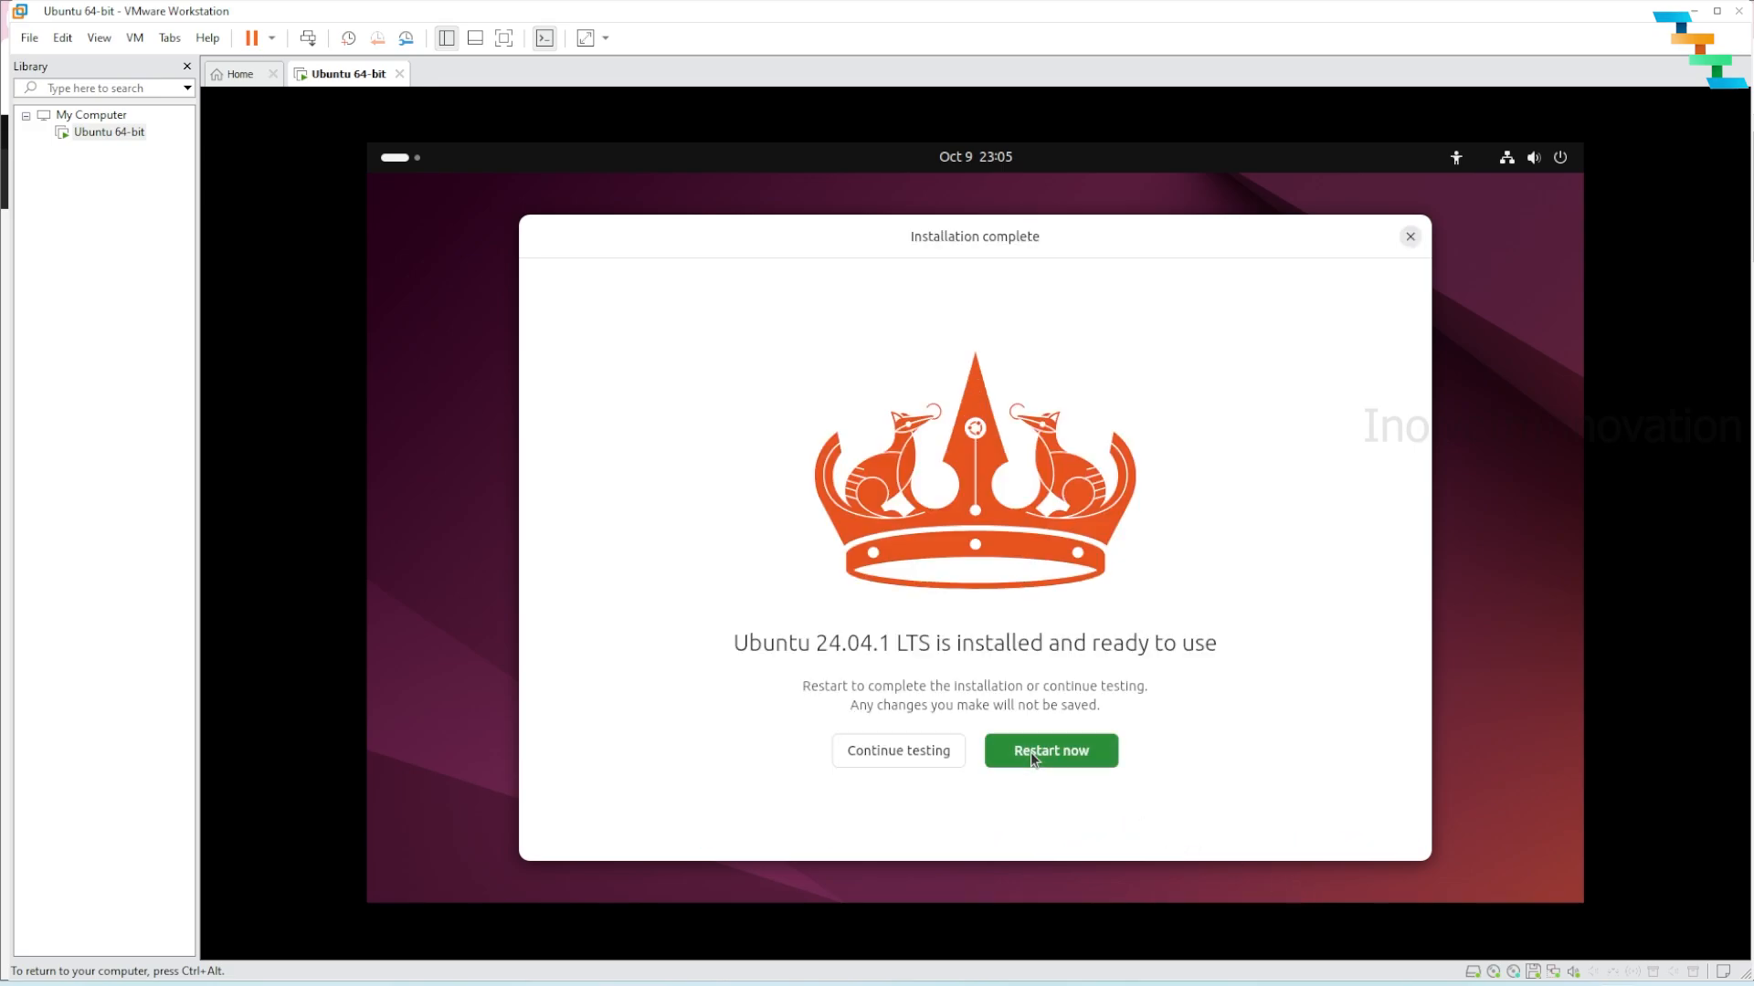
- Restart into installed Ubuntu and advance past the Welcome to Ubuntu screen
click(1030, 753)
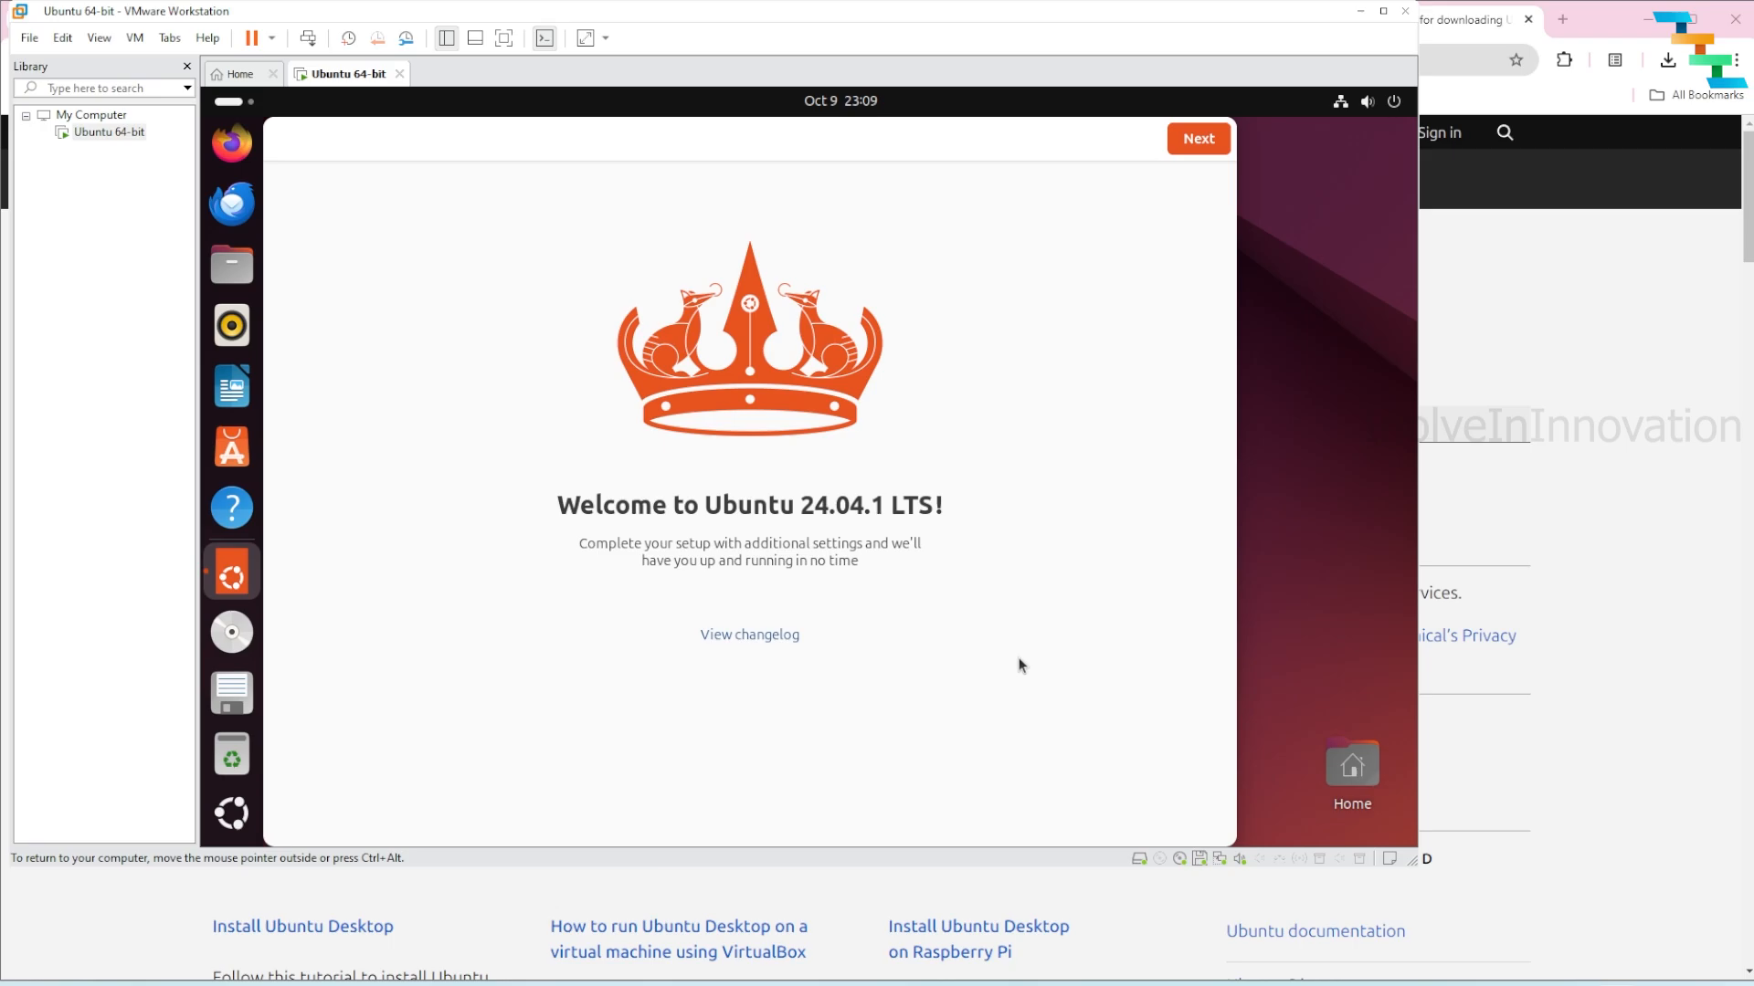
click(1197, 152)
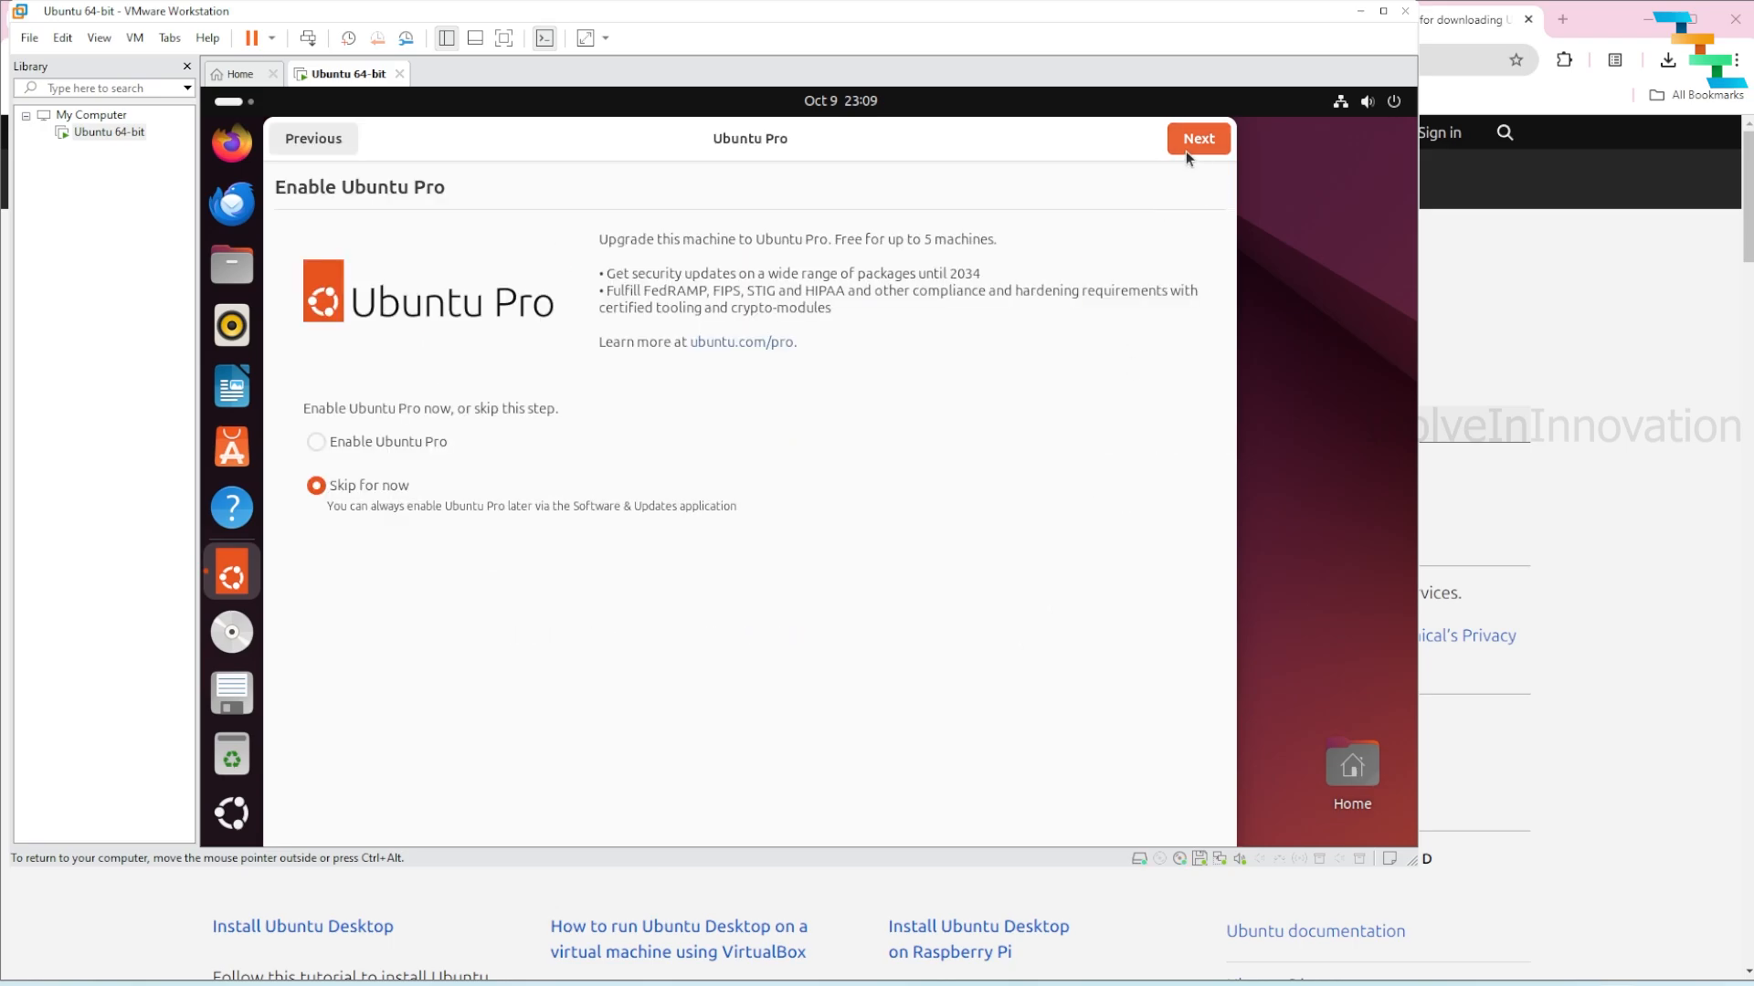
- Choose Enable Ubuntu Pro, submit the attach code at ubuntu.com/pro/attach, and return to the VM
click(384, 443)
click(1206, 146)
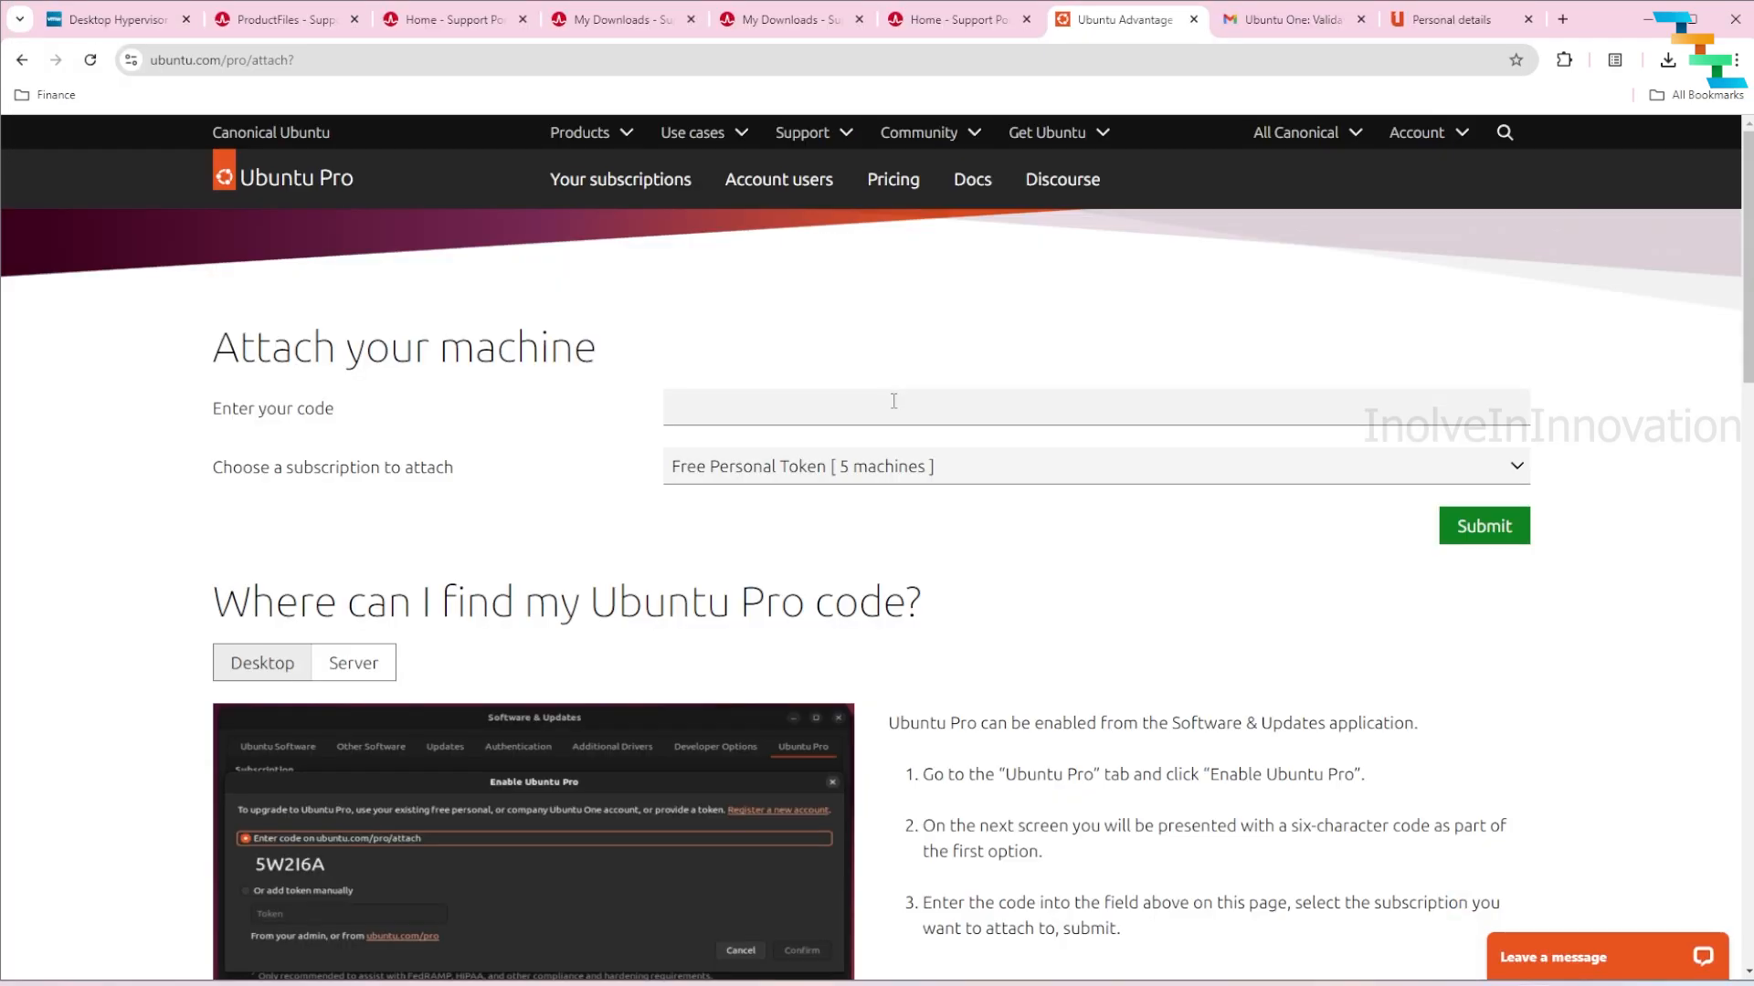
click(892, 401)
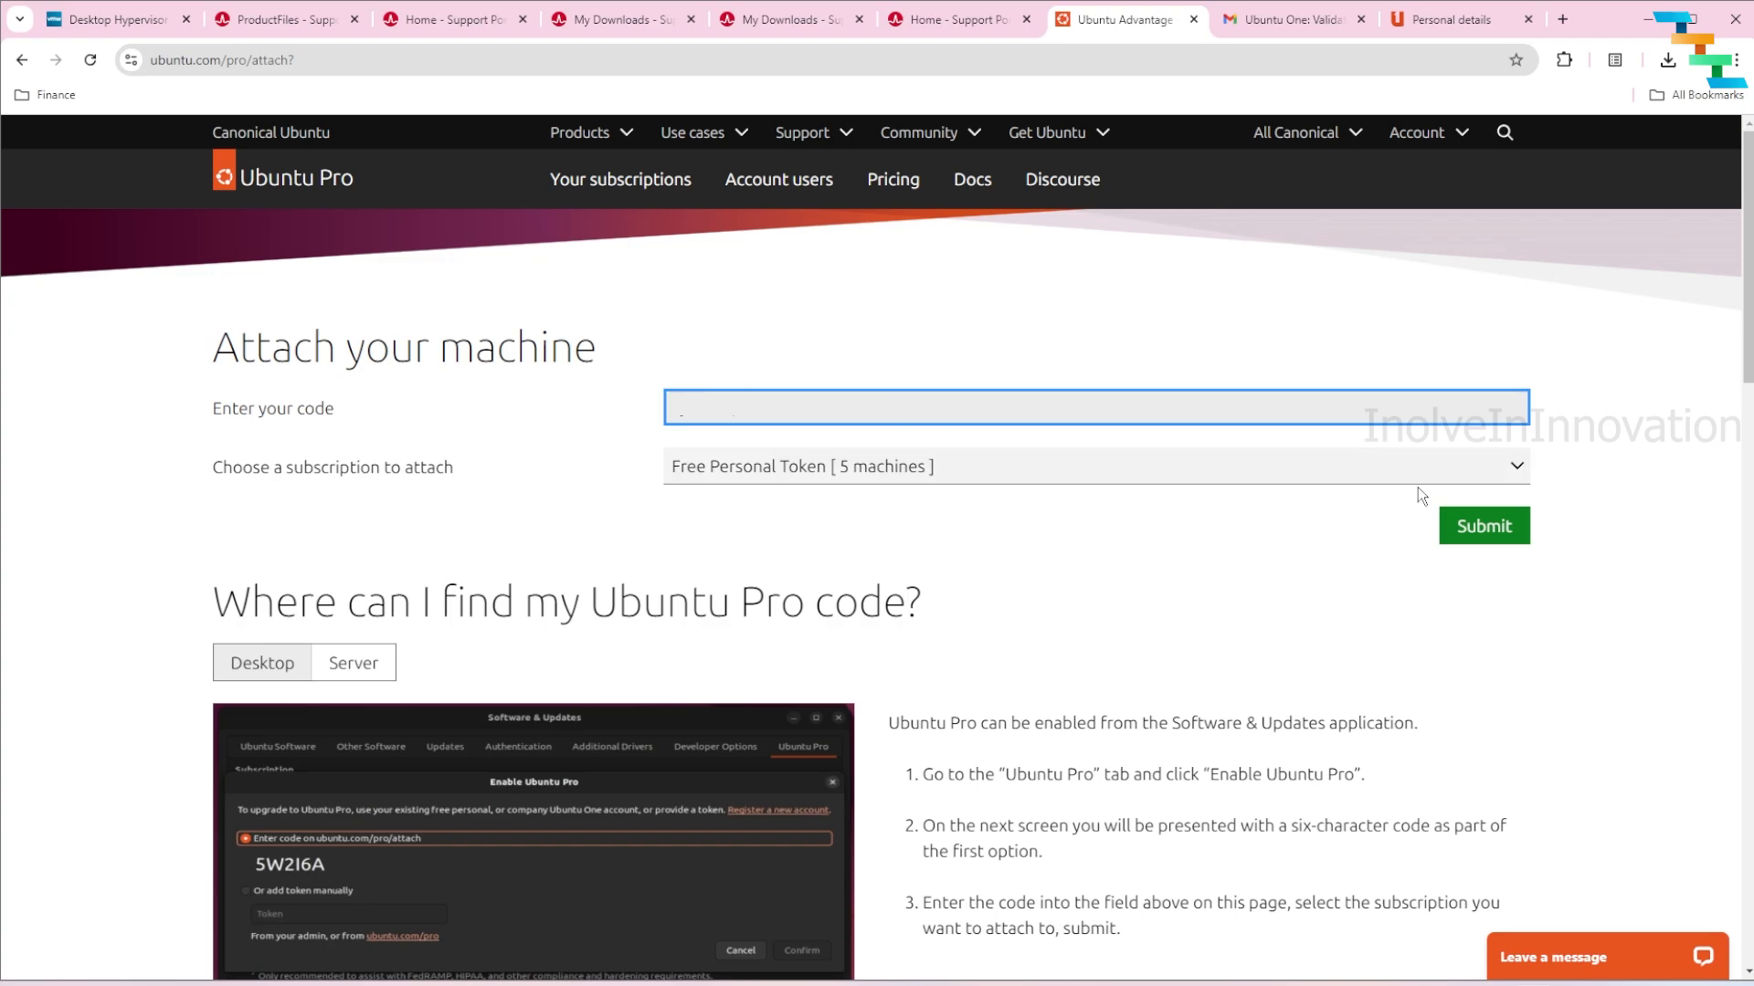
click(1445, 528)
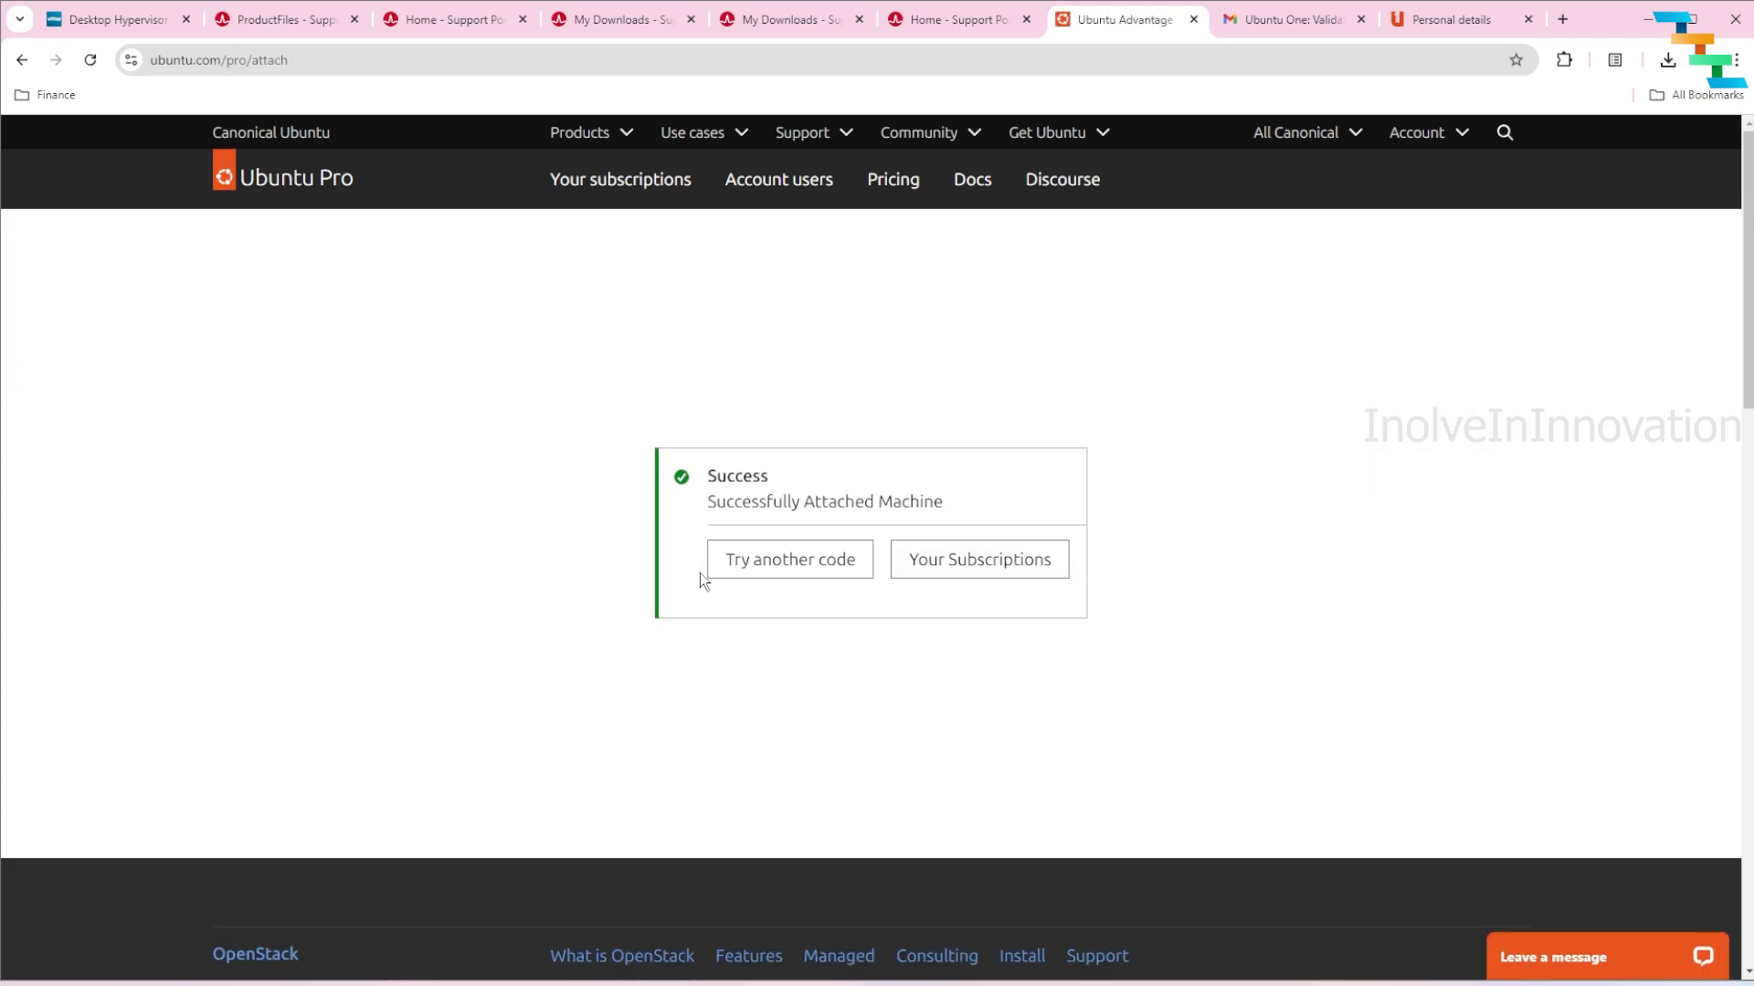
key(alt+Tab)
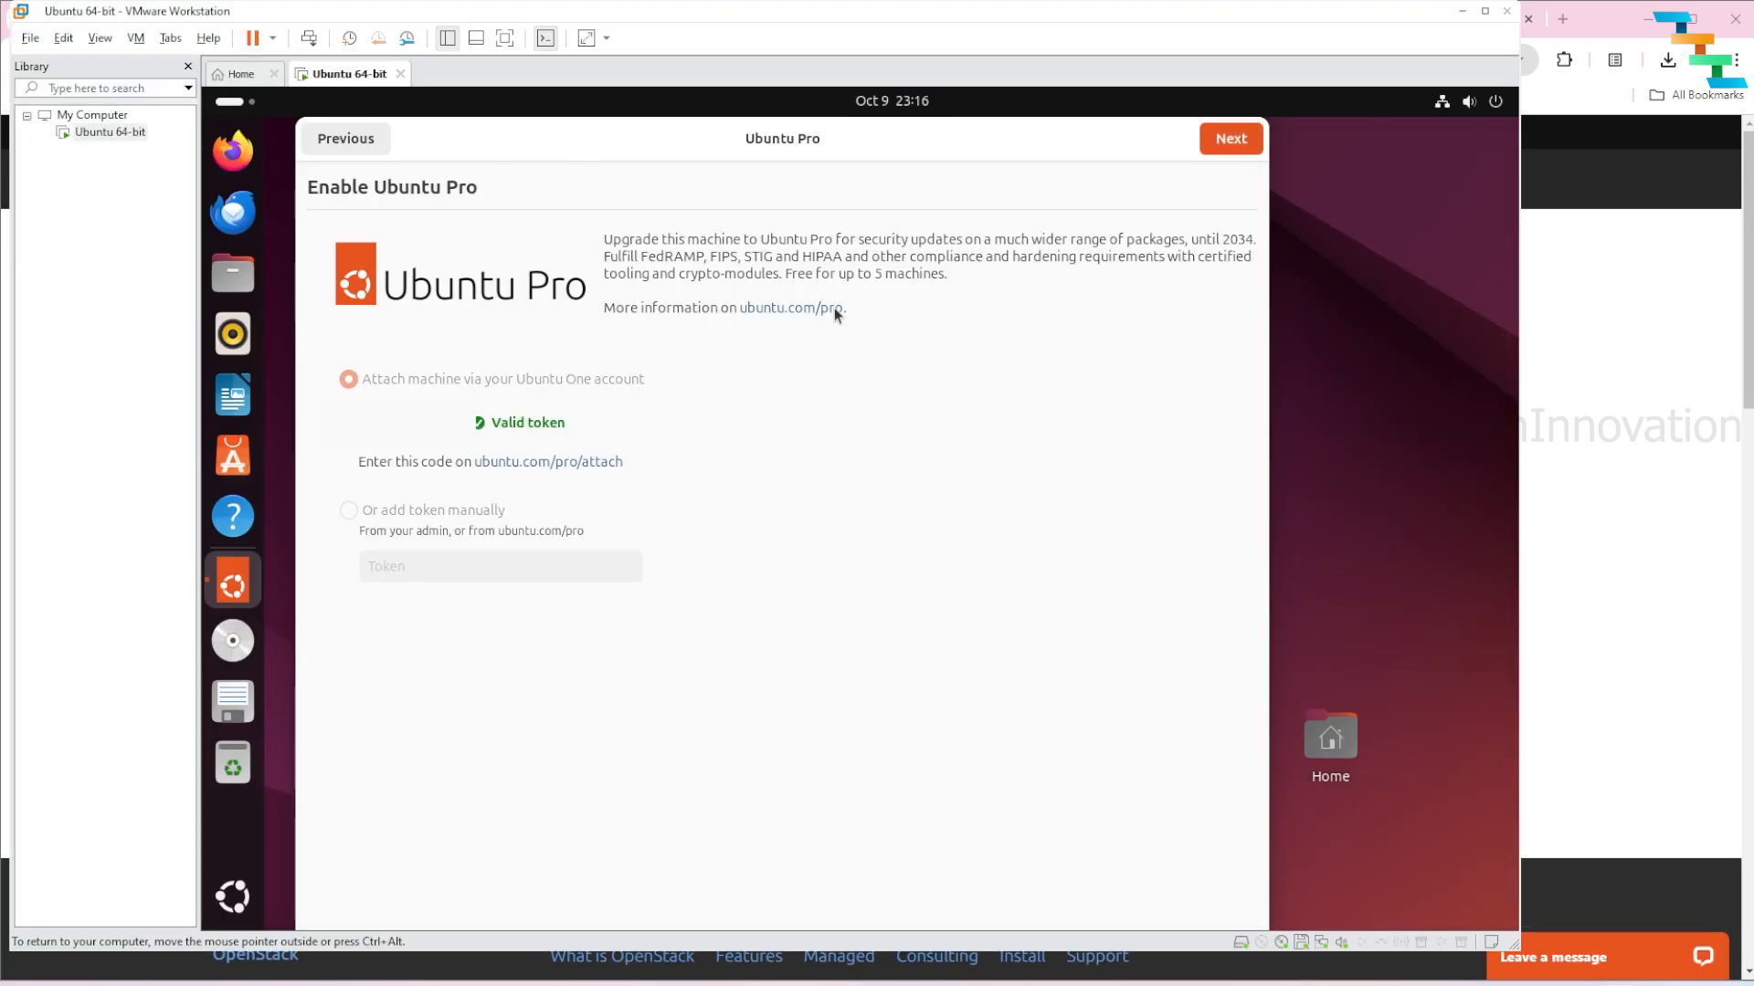
- Authenticate the Ubuntu Pro attachment with the account password
click(1231, 146)
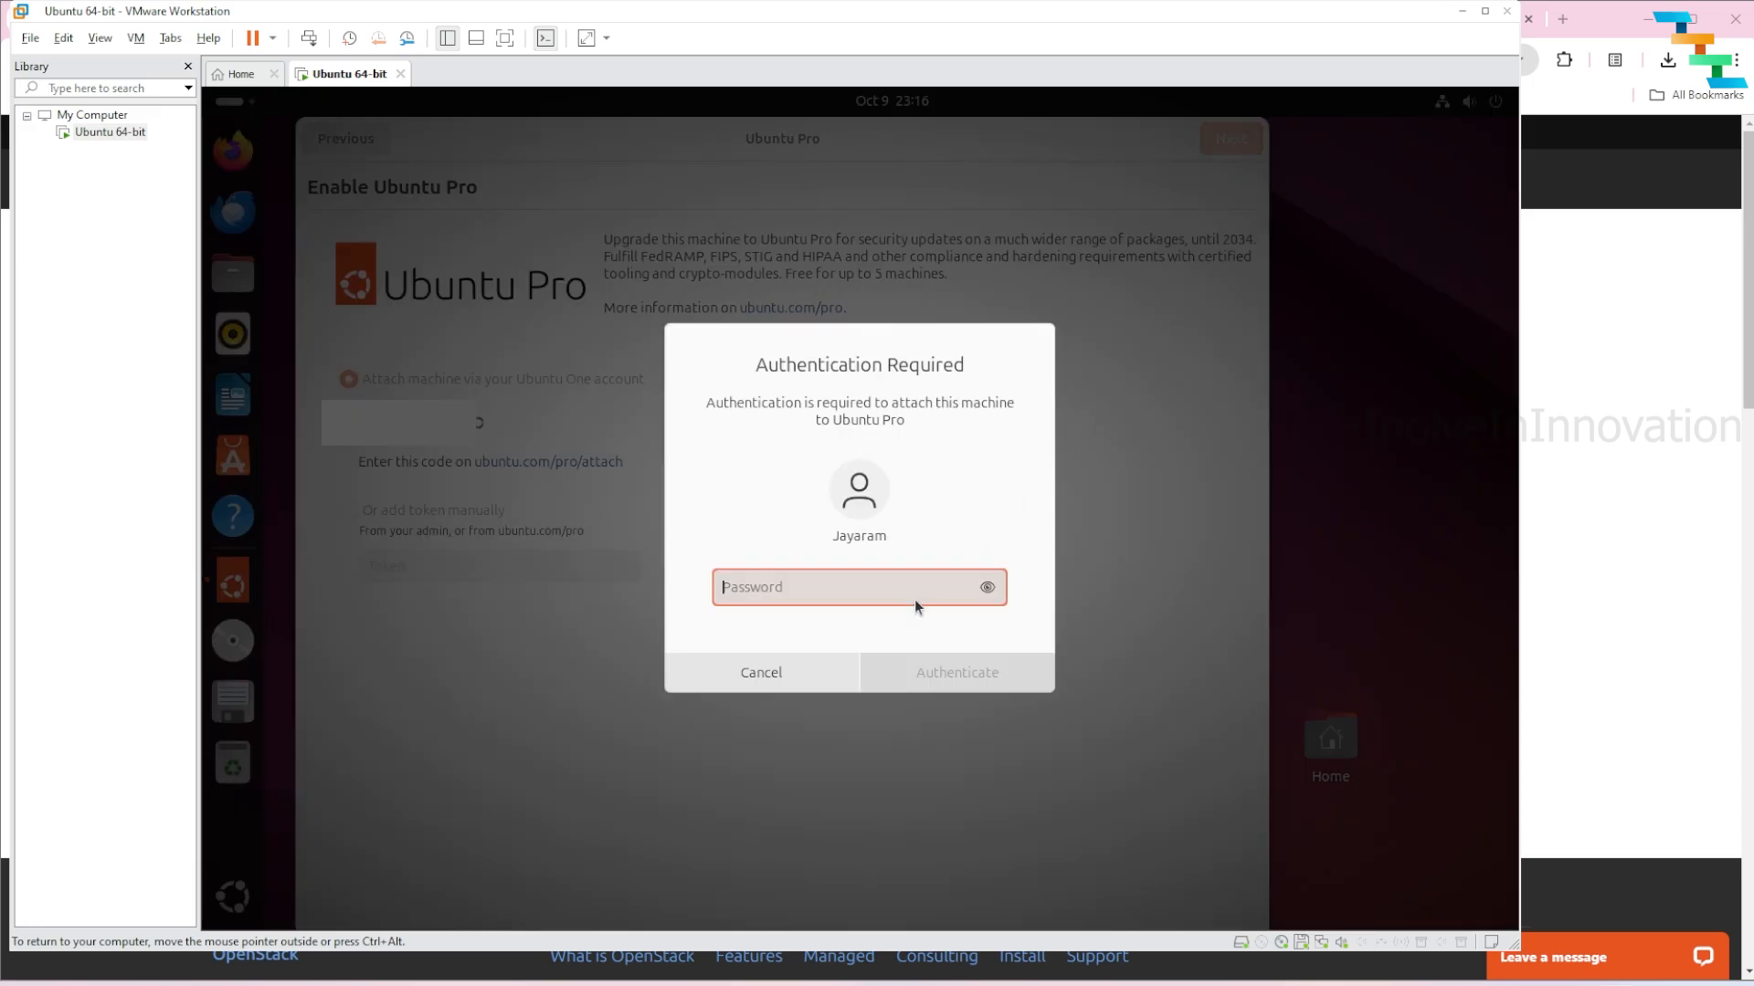
text(****)
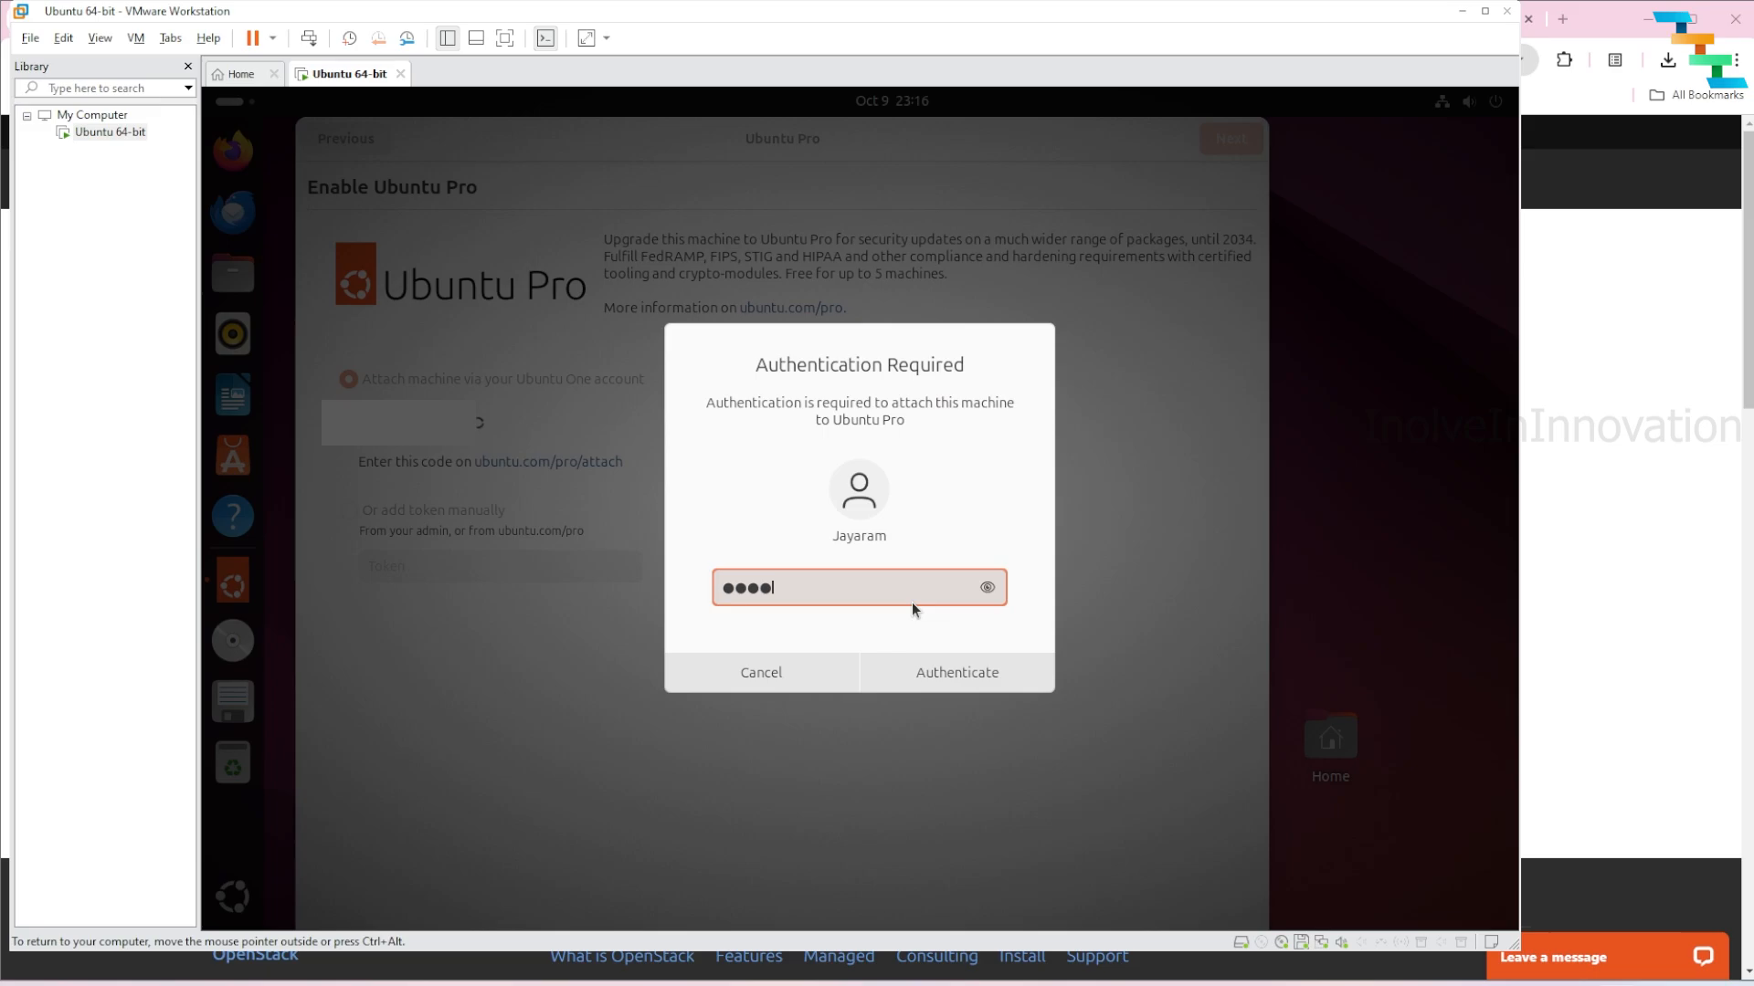
click(938, 673)
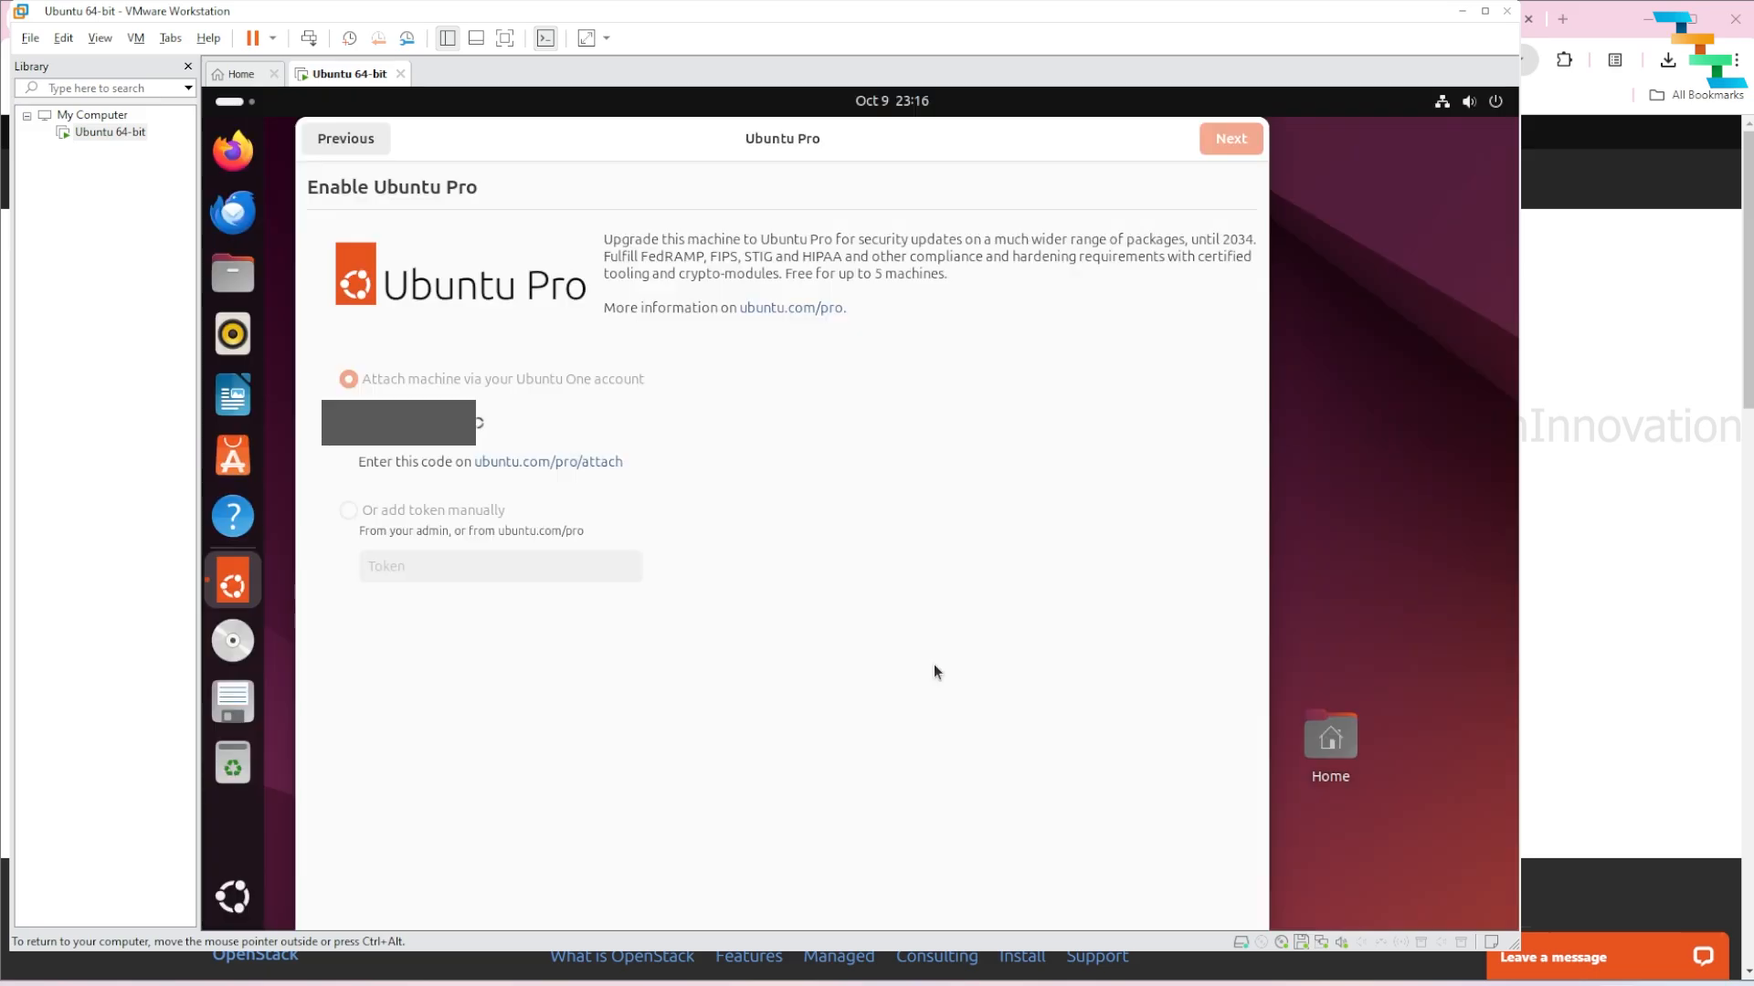
- Pass the Pro services page, choose No, don't share system data, and finish setup
click(1228, 139)
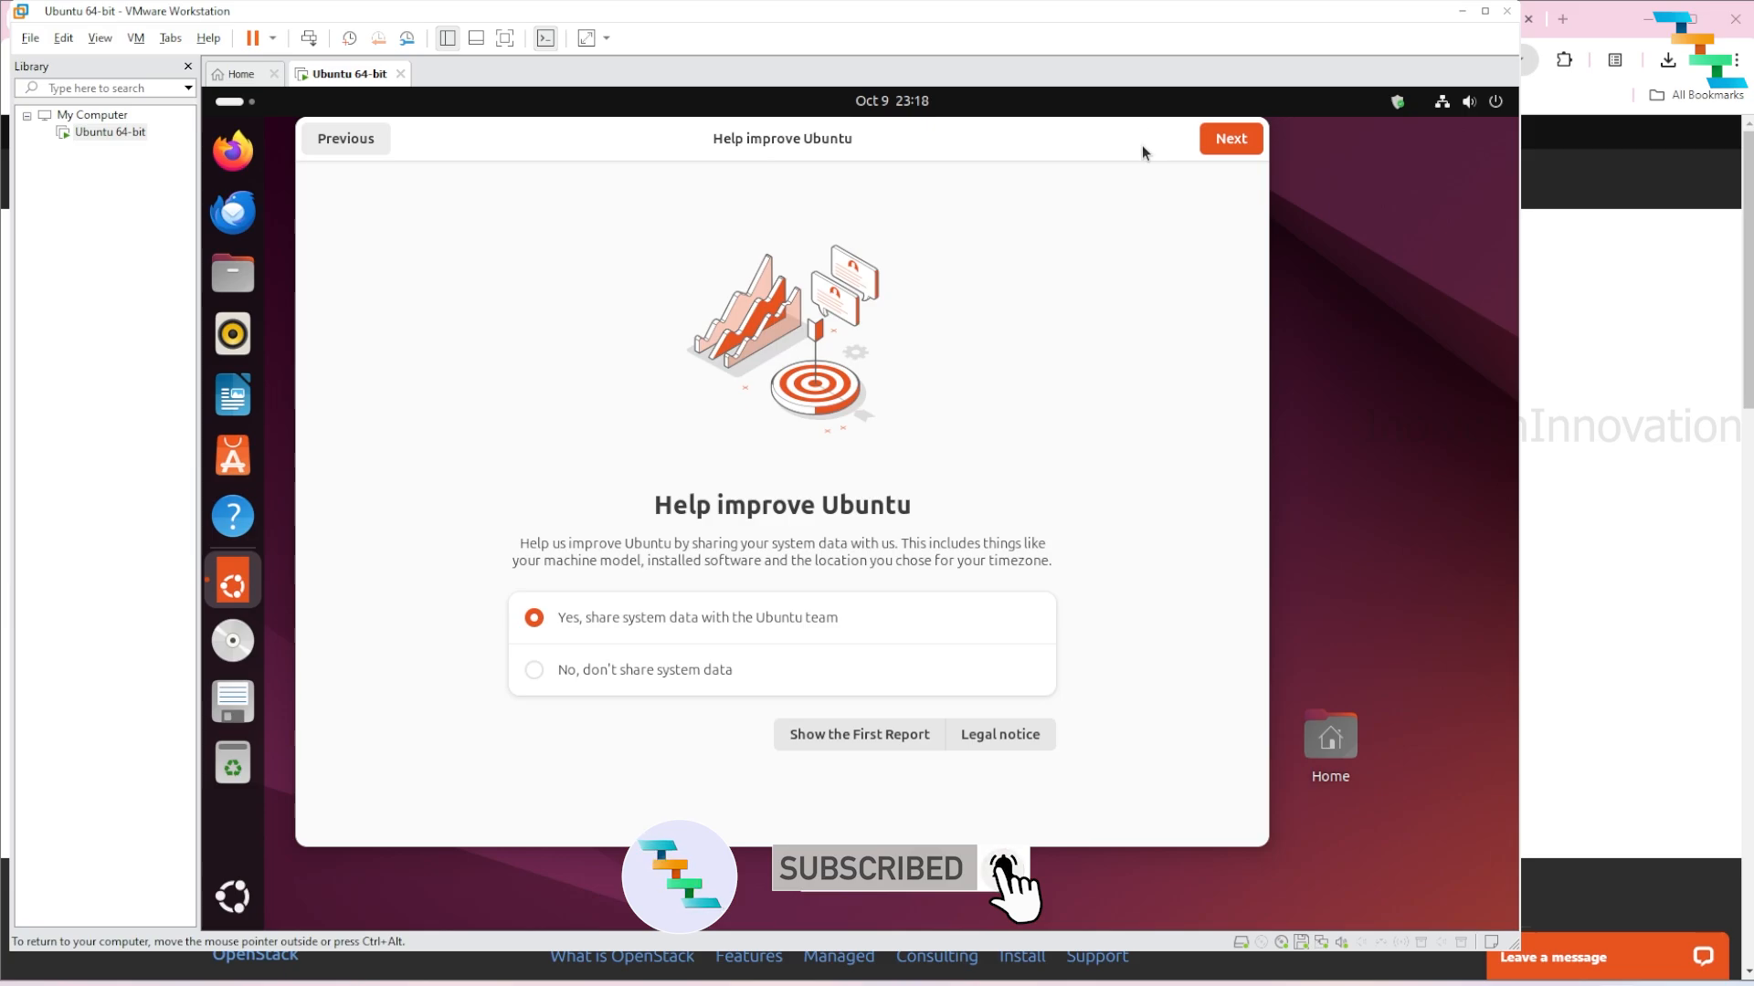
click(884, 687)
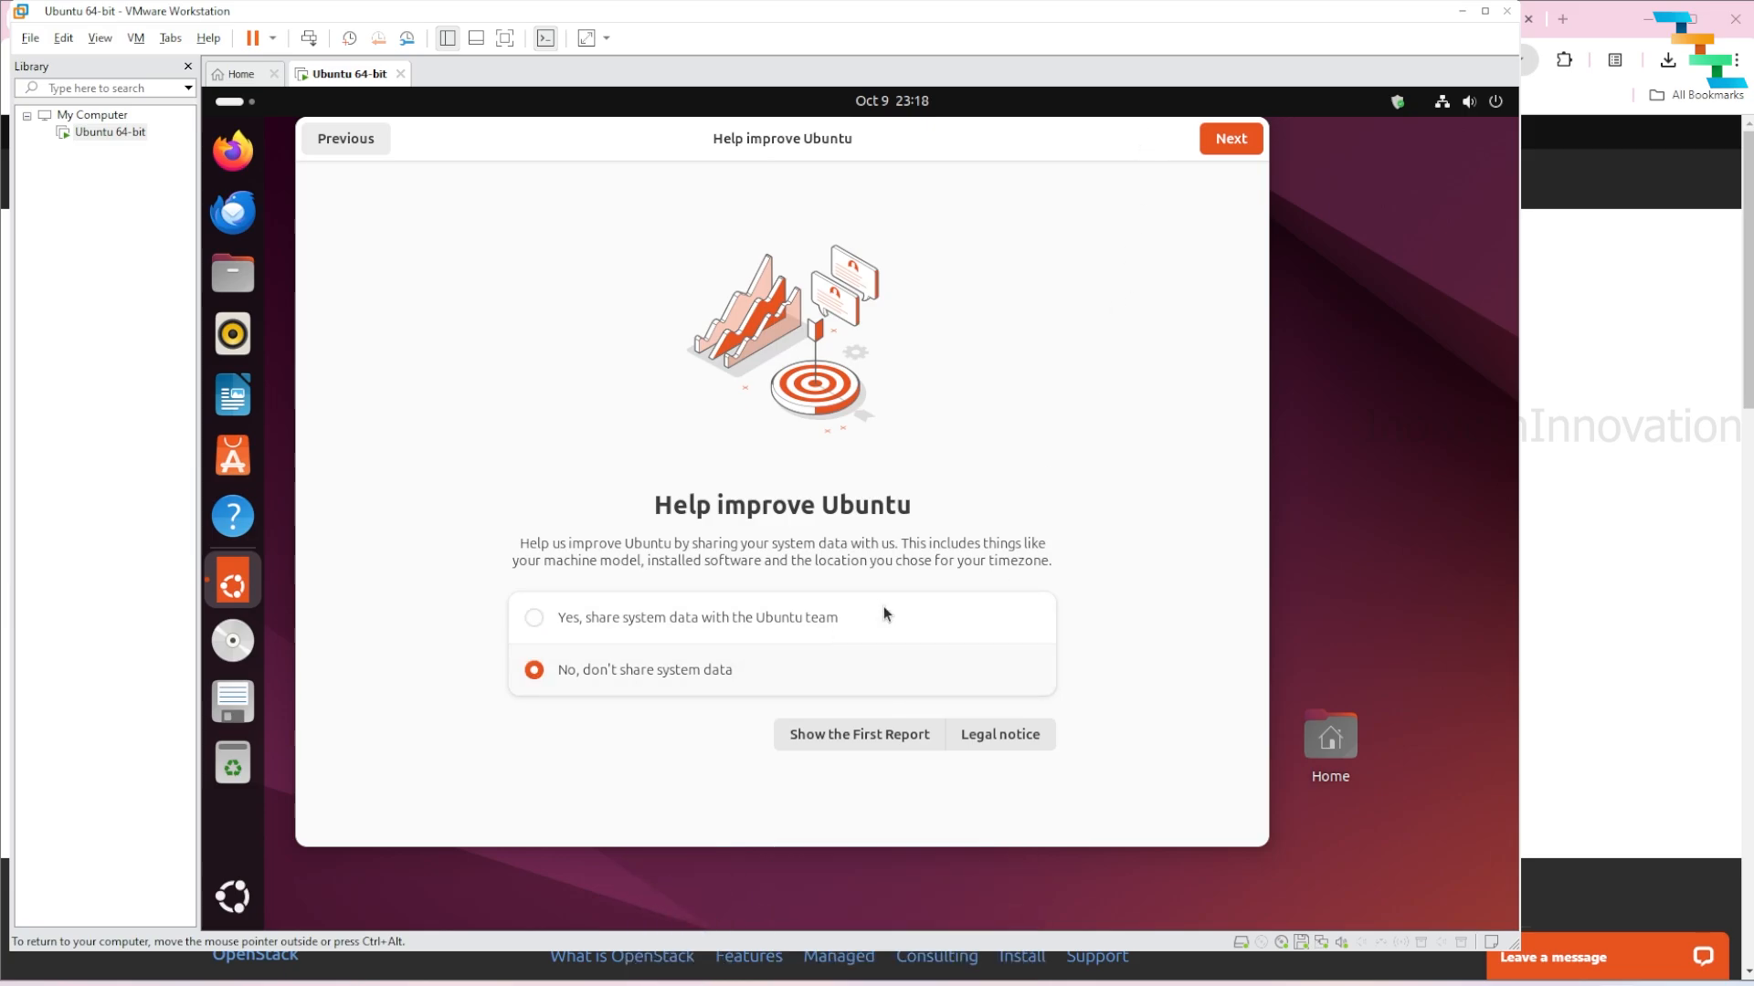
click(1240, 138)
click(1234, 145)
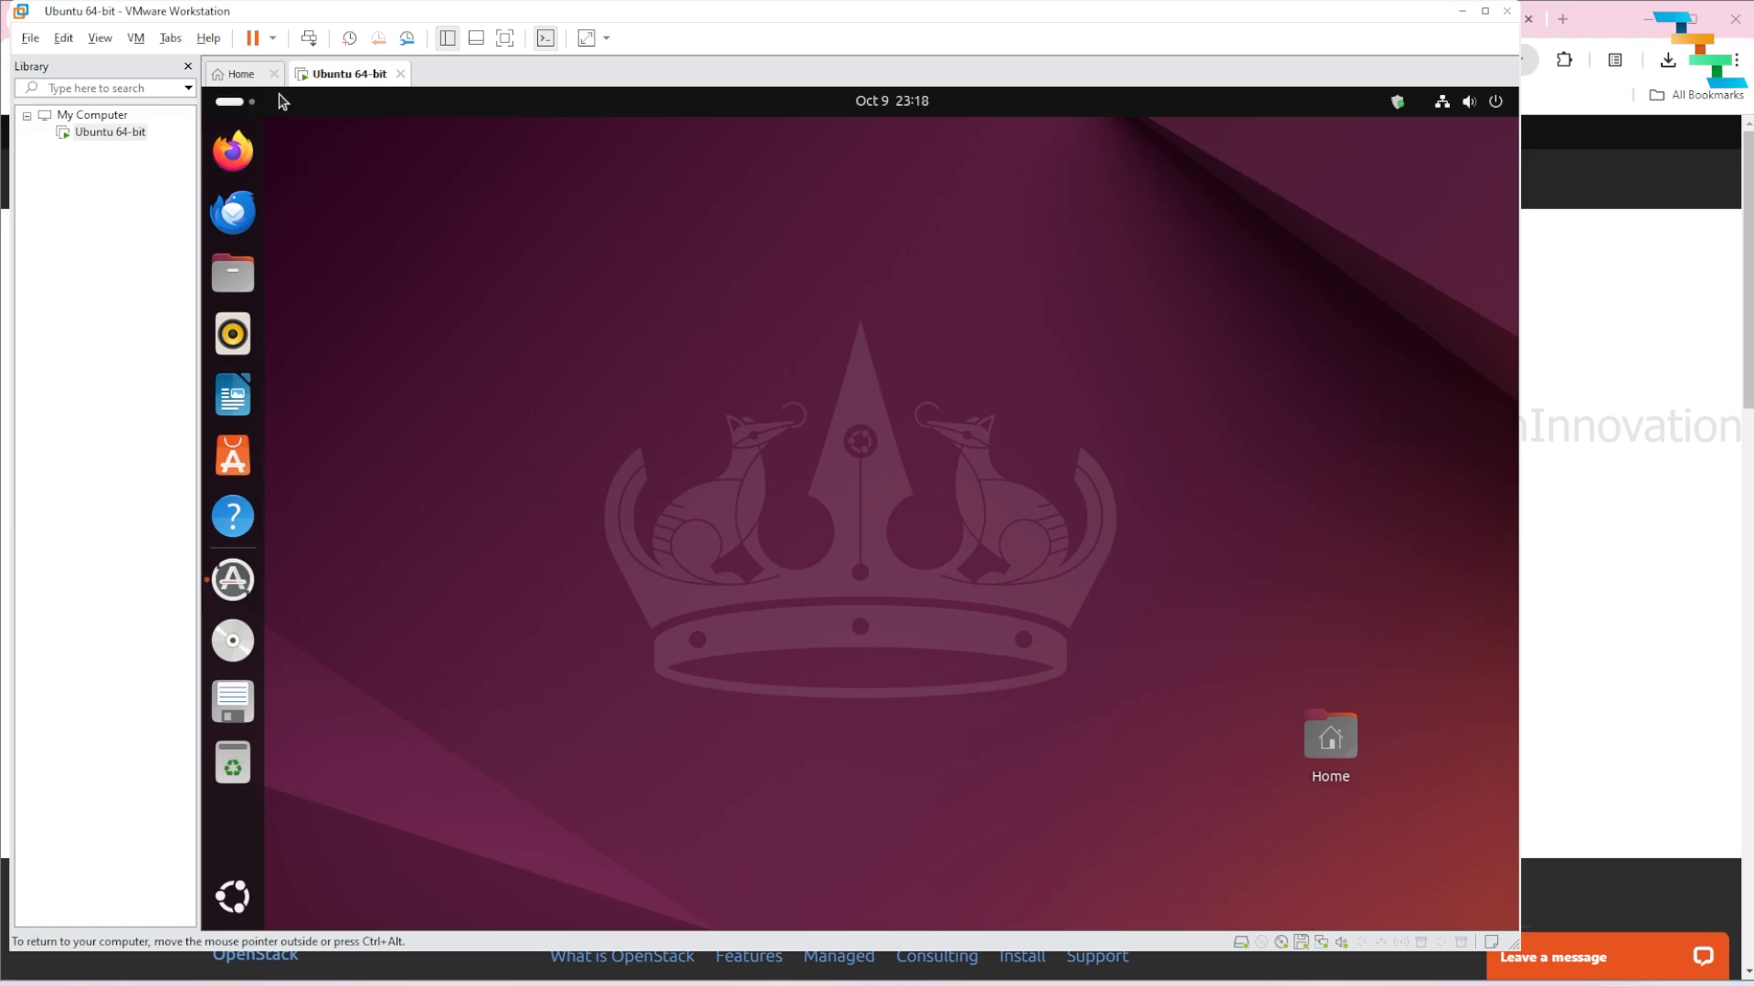
- Install the pending updates from Software Updater and restart the VM
click(236, 103)
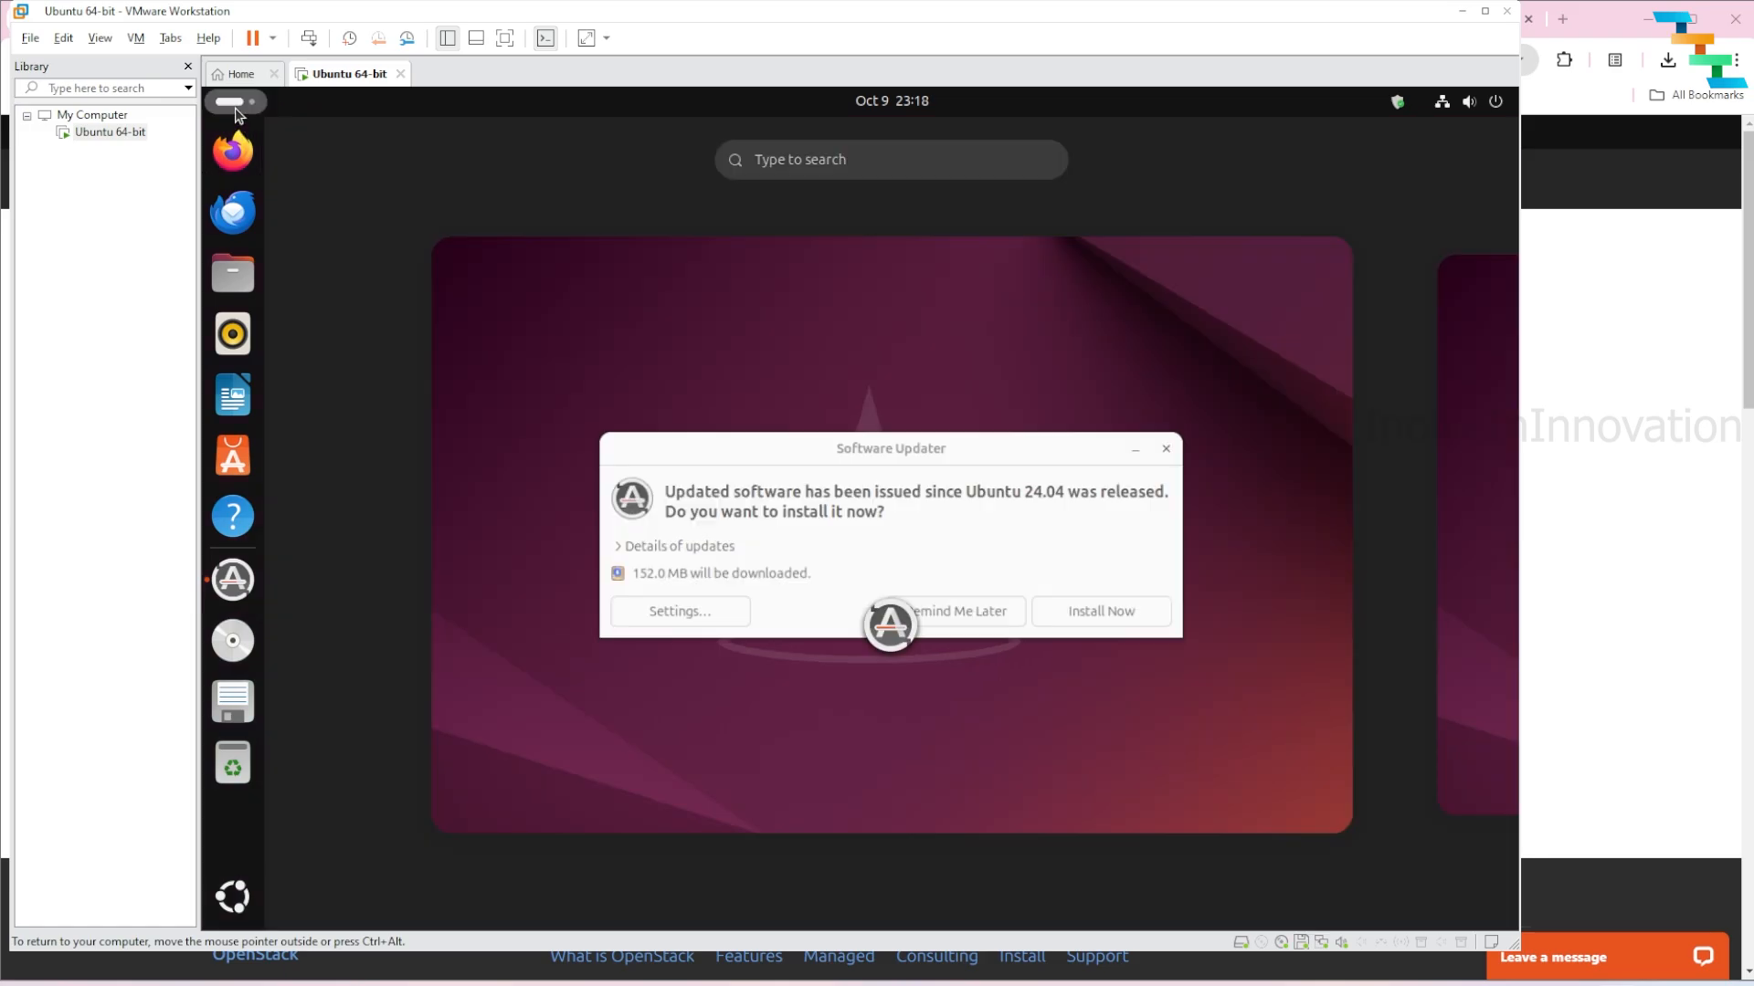
click(895, 636)
click(1134, 624)
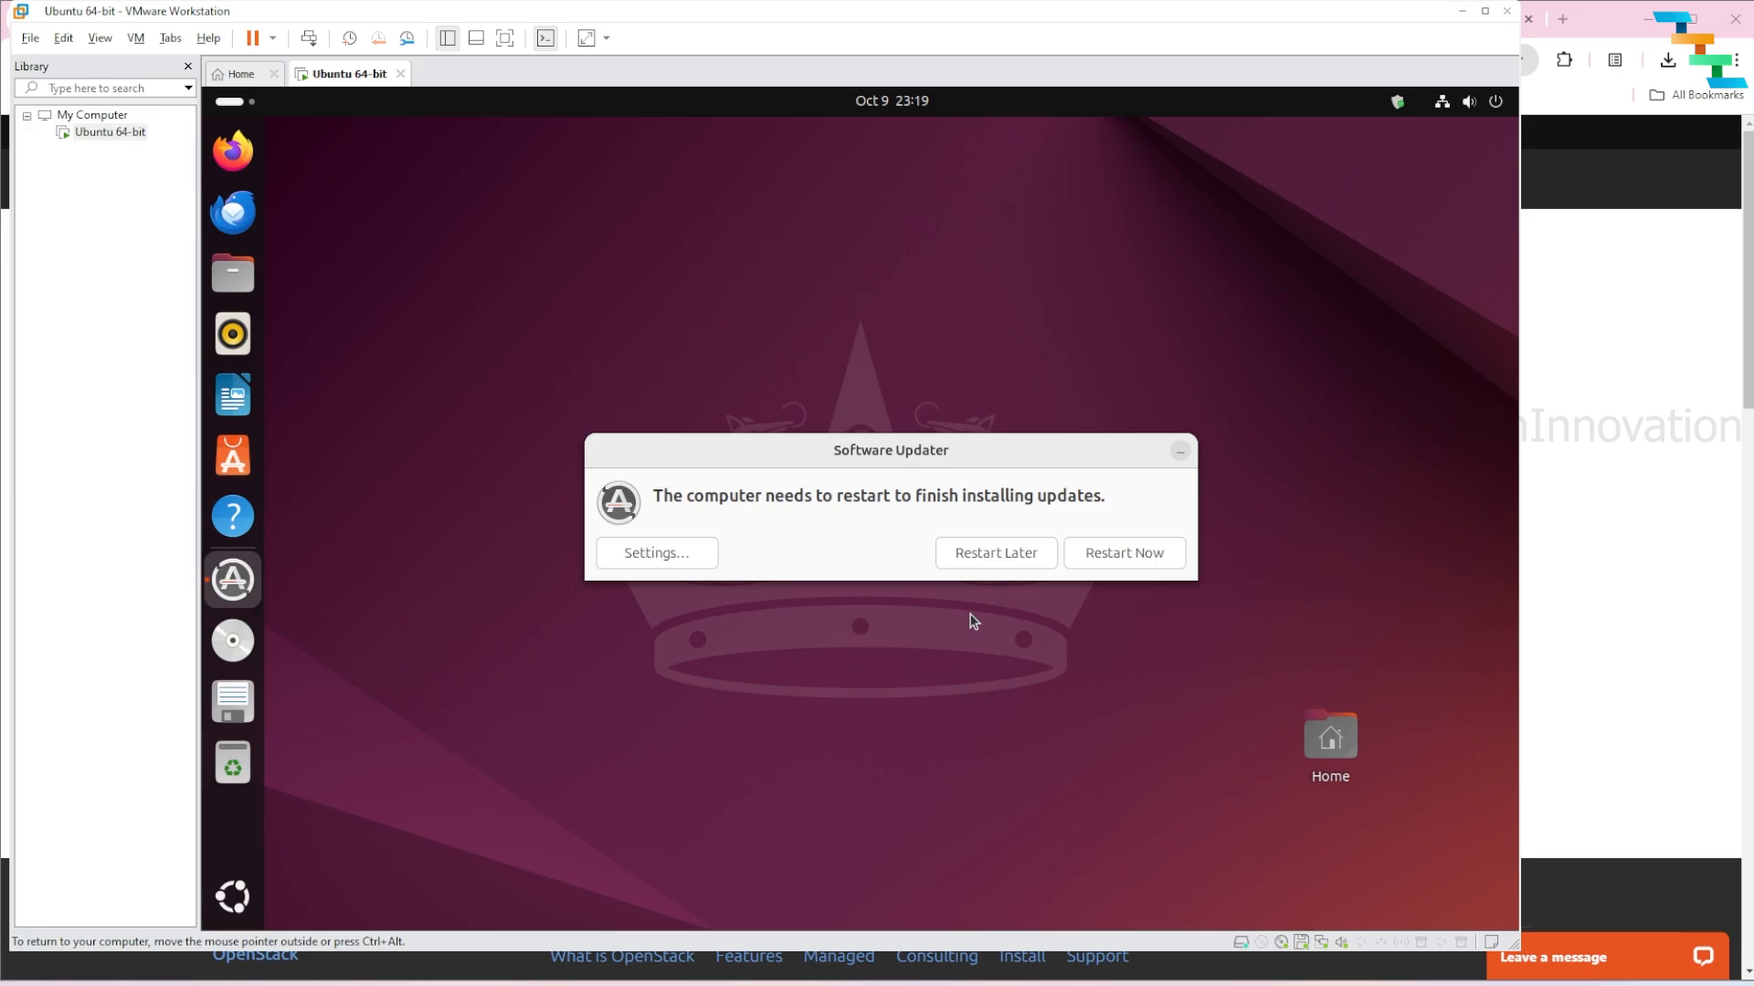
click(1143, 552)
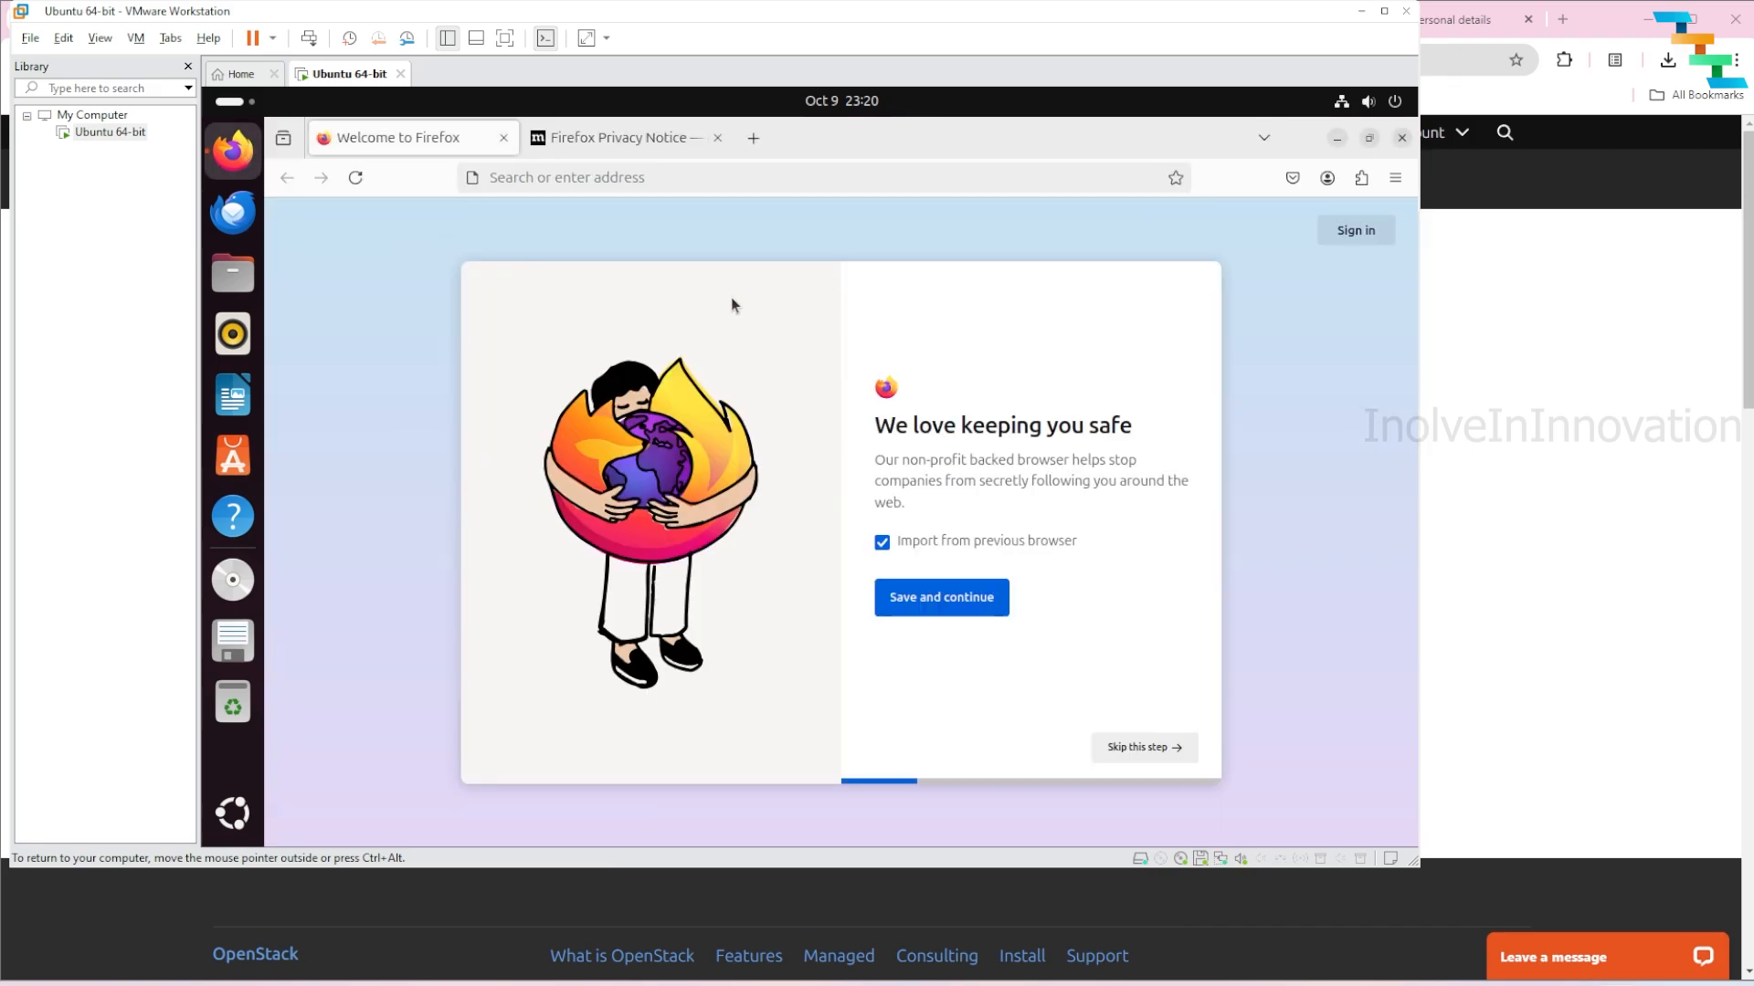
- Load the Wikipedia home page in Firefox from the address bar suggestions
click(694, 170)
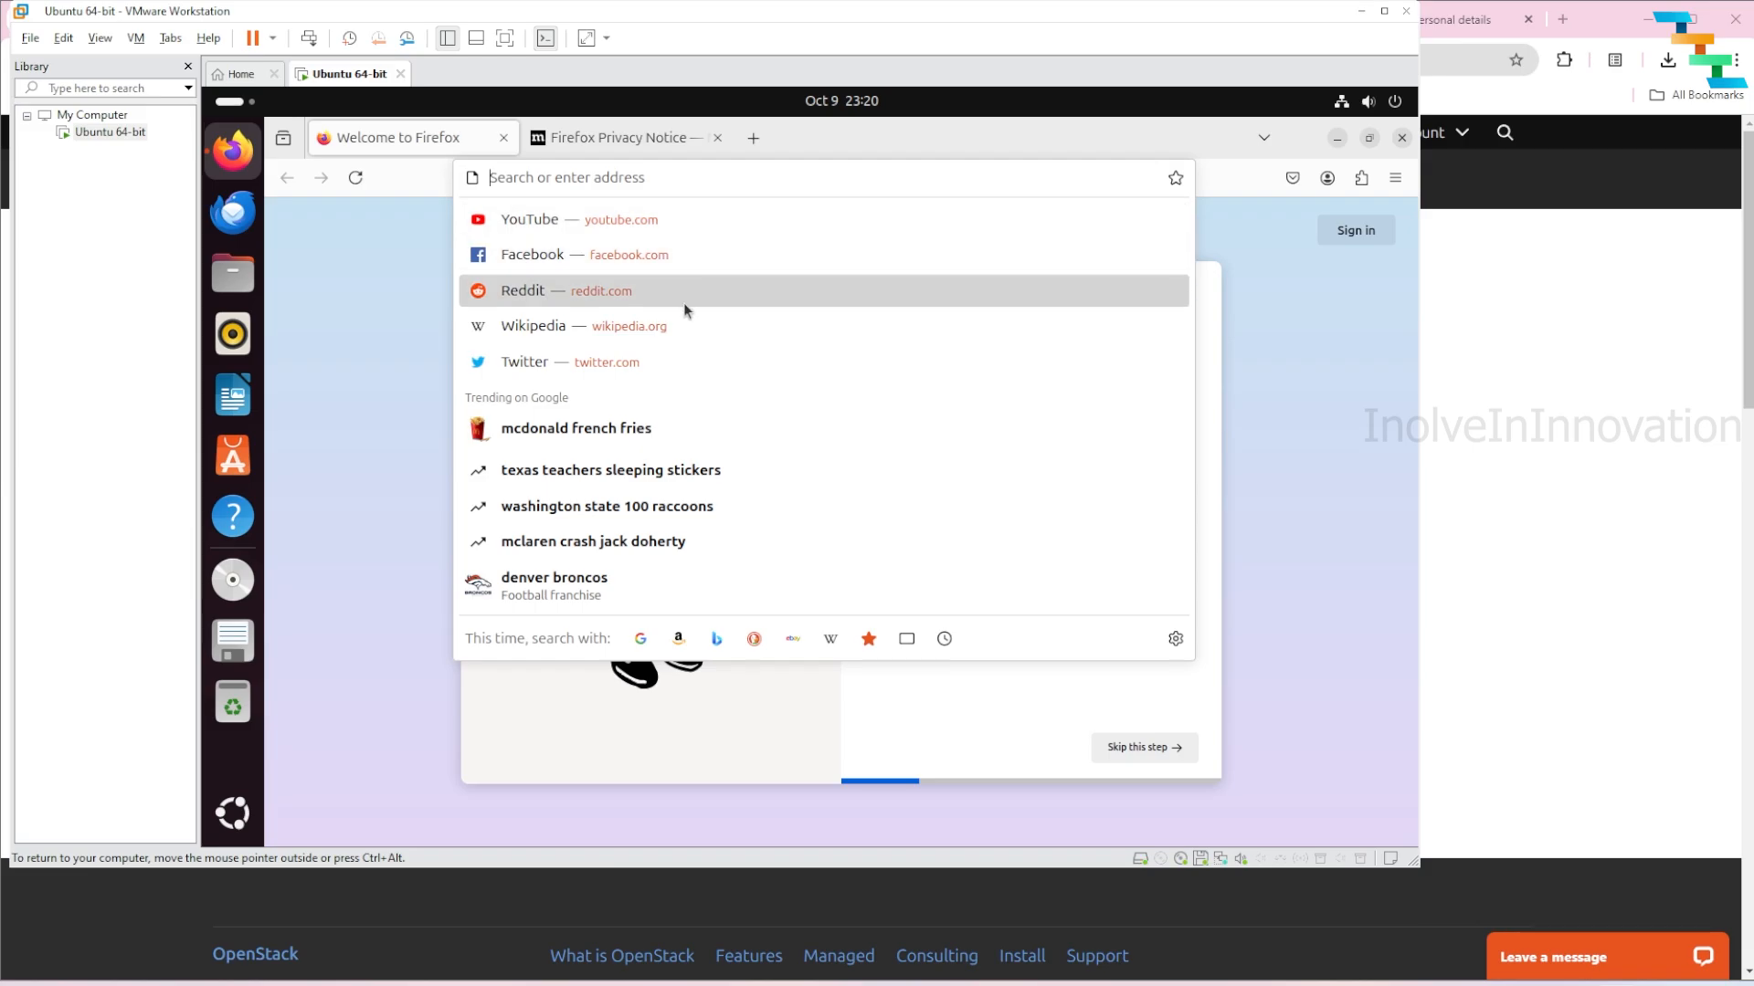
click(671, 338)
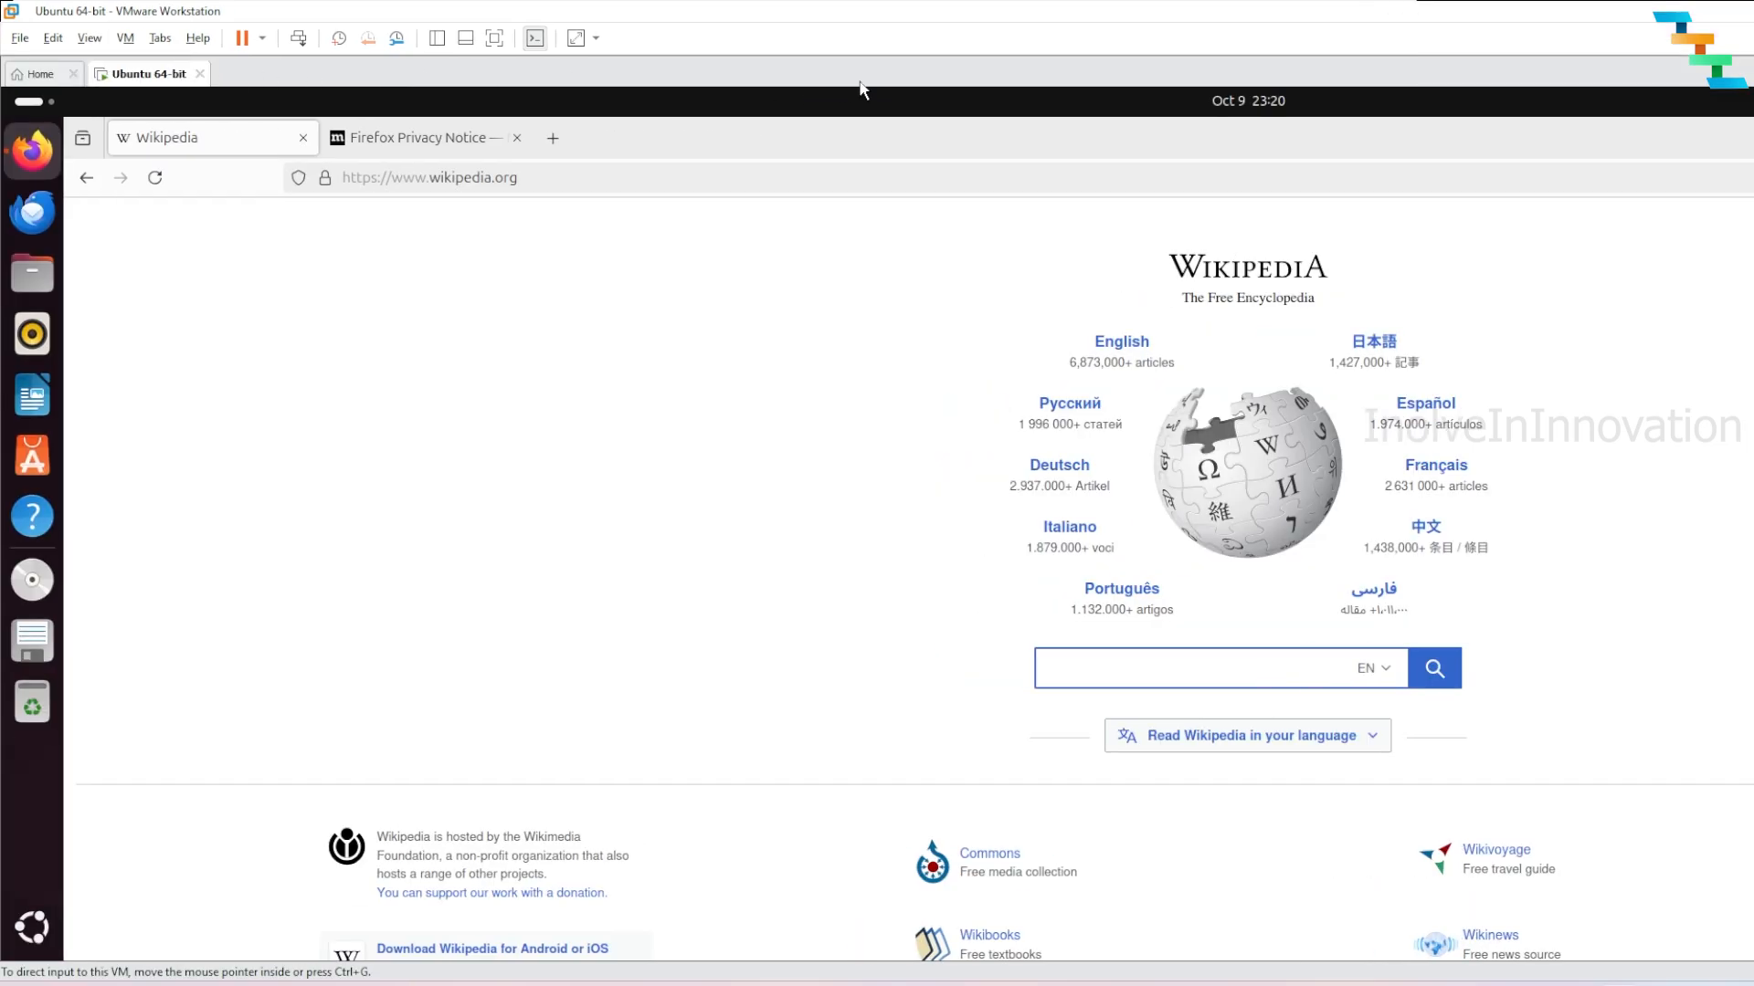
scroll(1301, 432, down, 5)
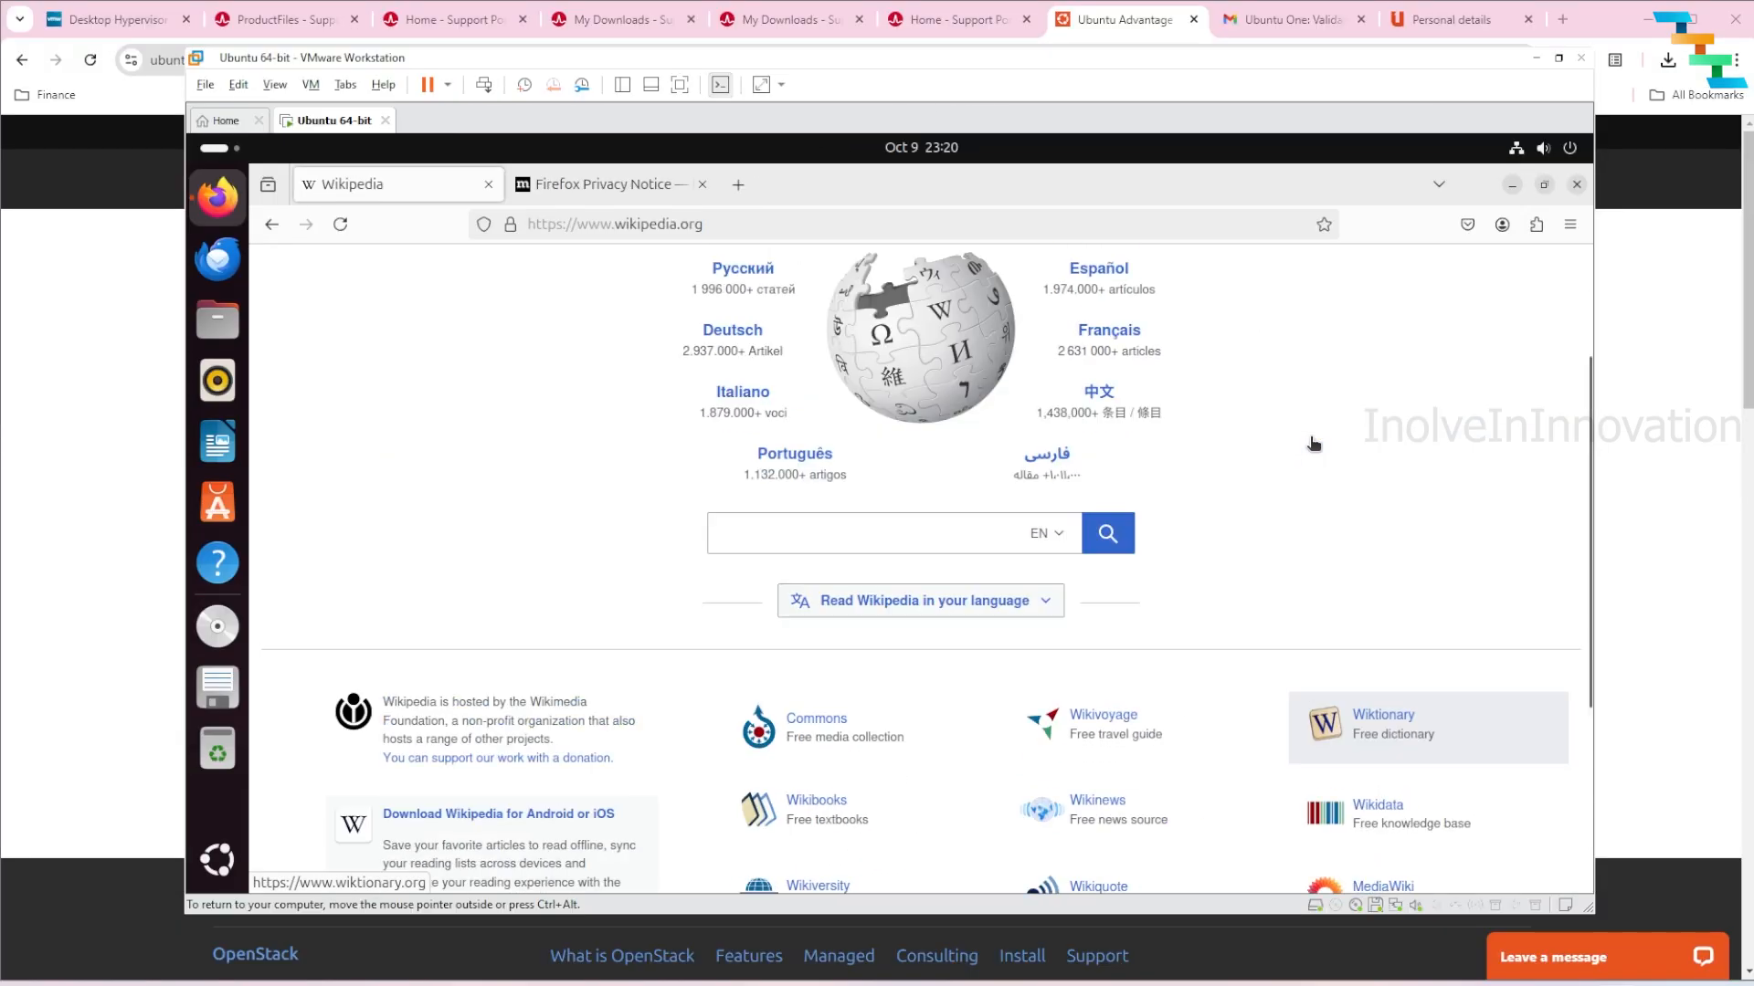
scroll(1306, 438, up, 5)
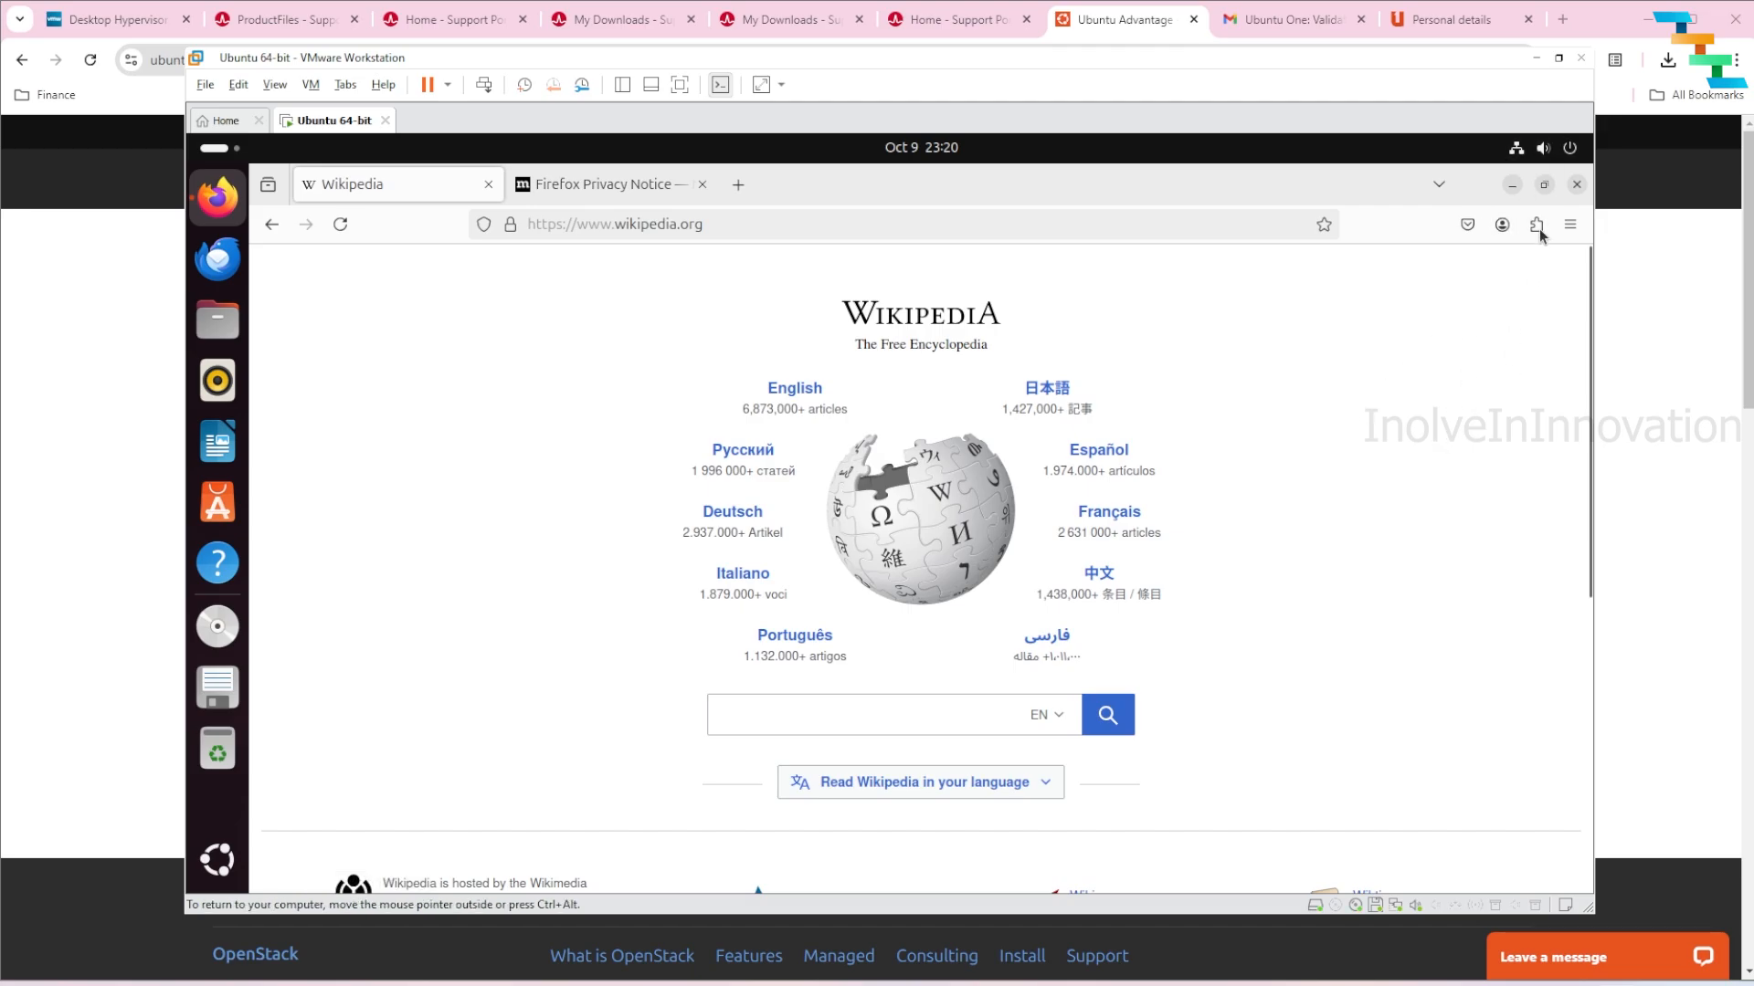